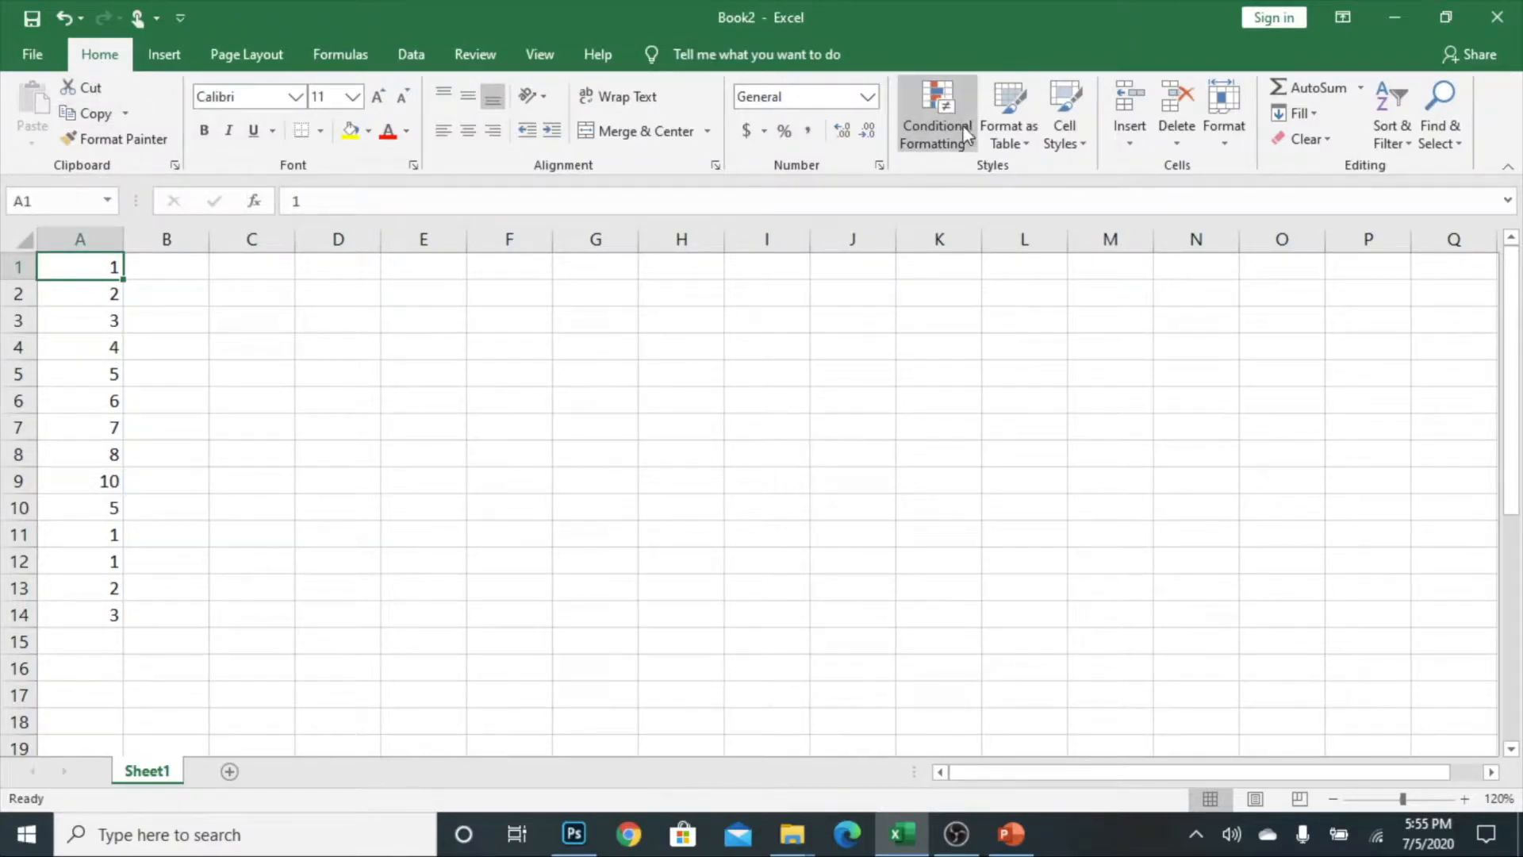
Start a Greater Than highlight rule on cells A1:A14 with 5 as the threshold
left_click(935, 124)
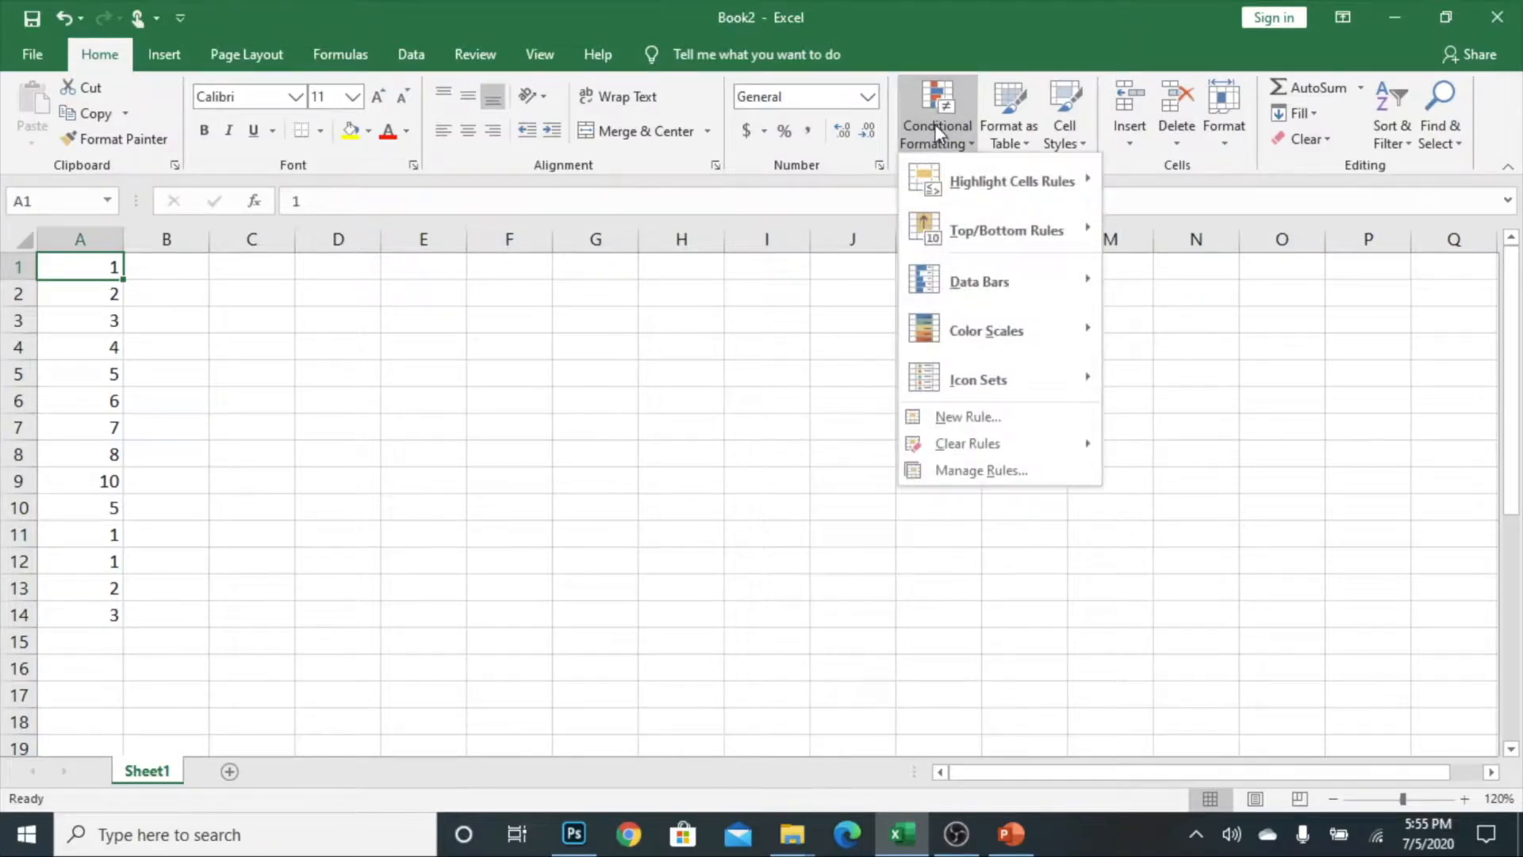
mouse_move(988, 198)
left_click(101, 272)
left_click_drag(101, 276, 92, 620)
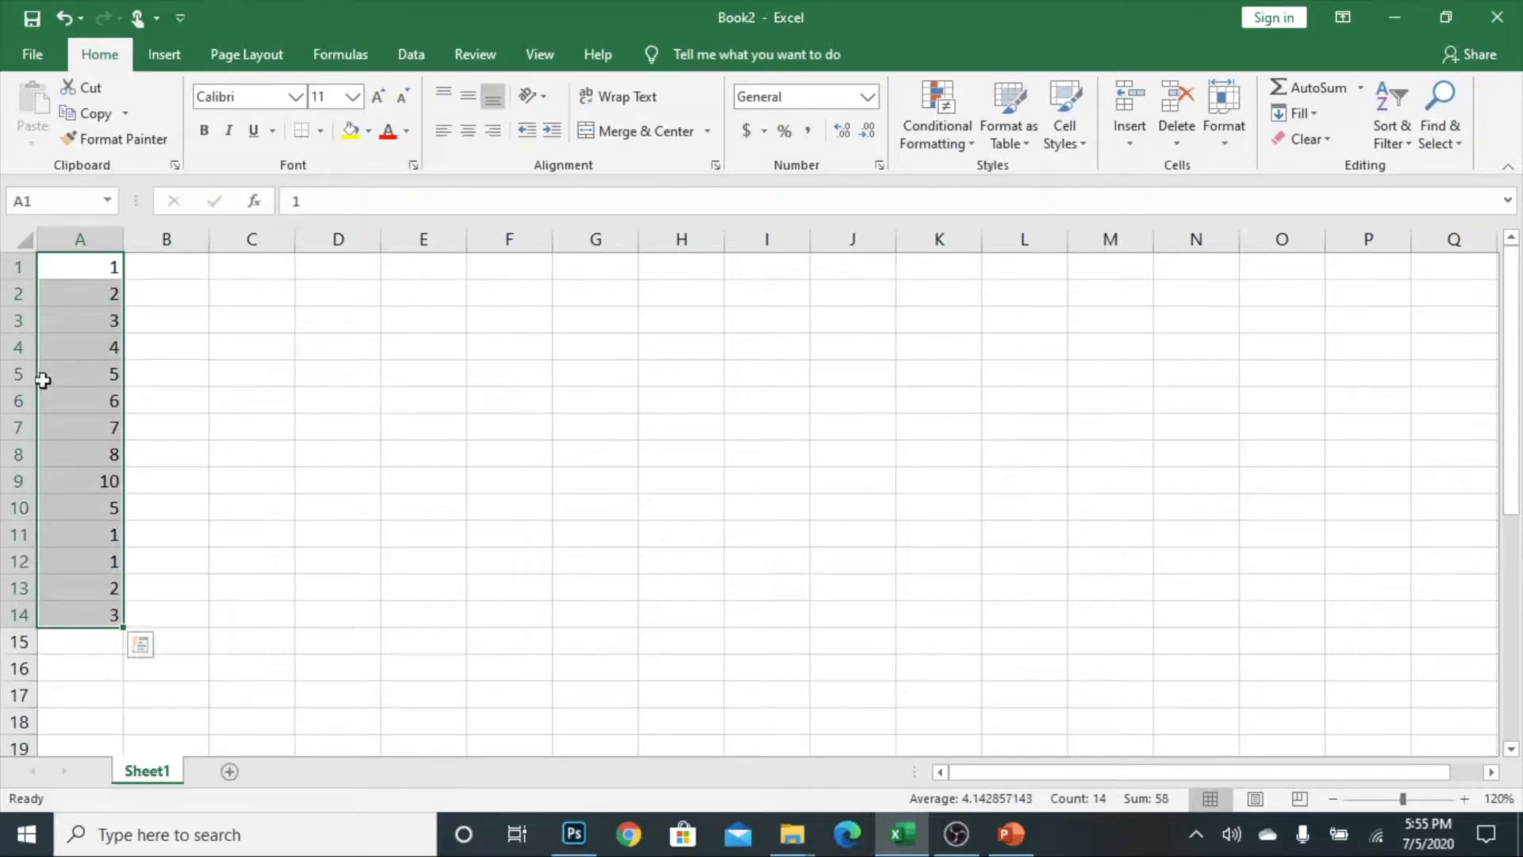
left_click(926, 112)
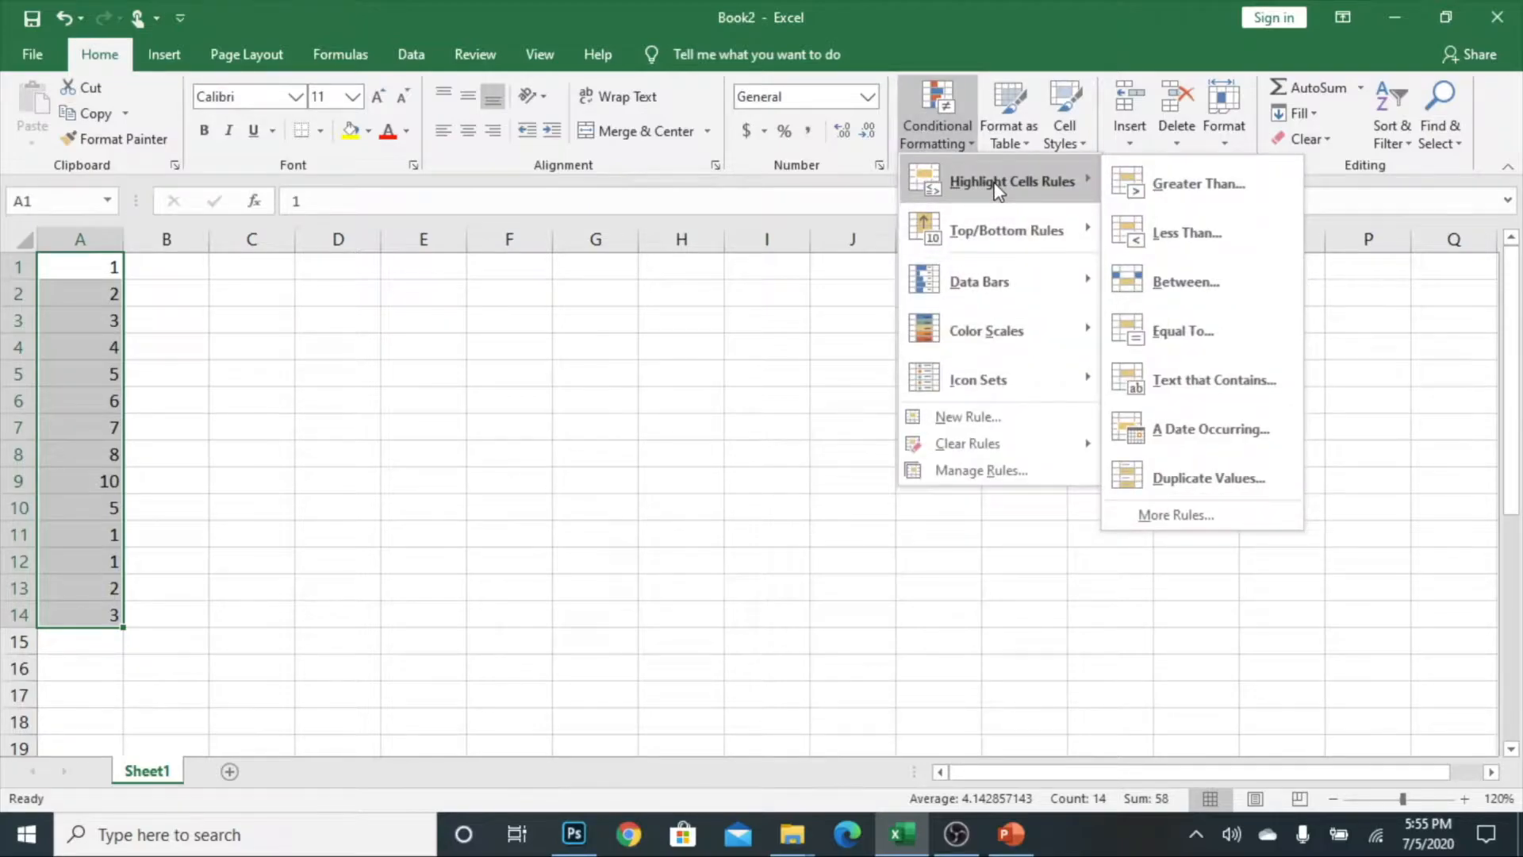
left_click(1226, 190)
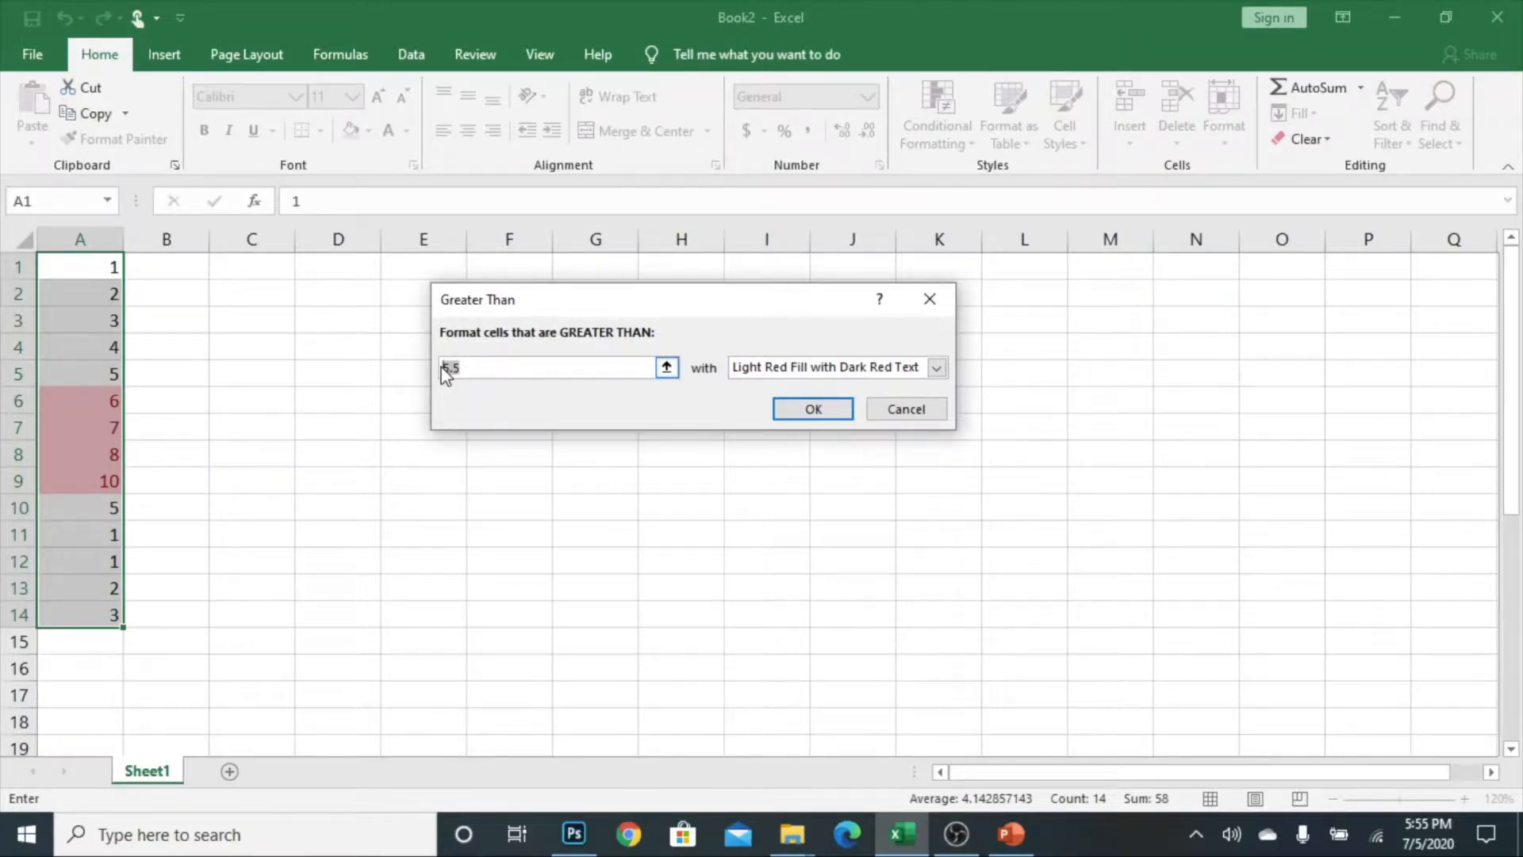
type("5")
Preview the rule with yellow fill and dark yellow text, green fill with dark green text, and light red fill
left_click(936, 367)
left_click(794, 404)
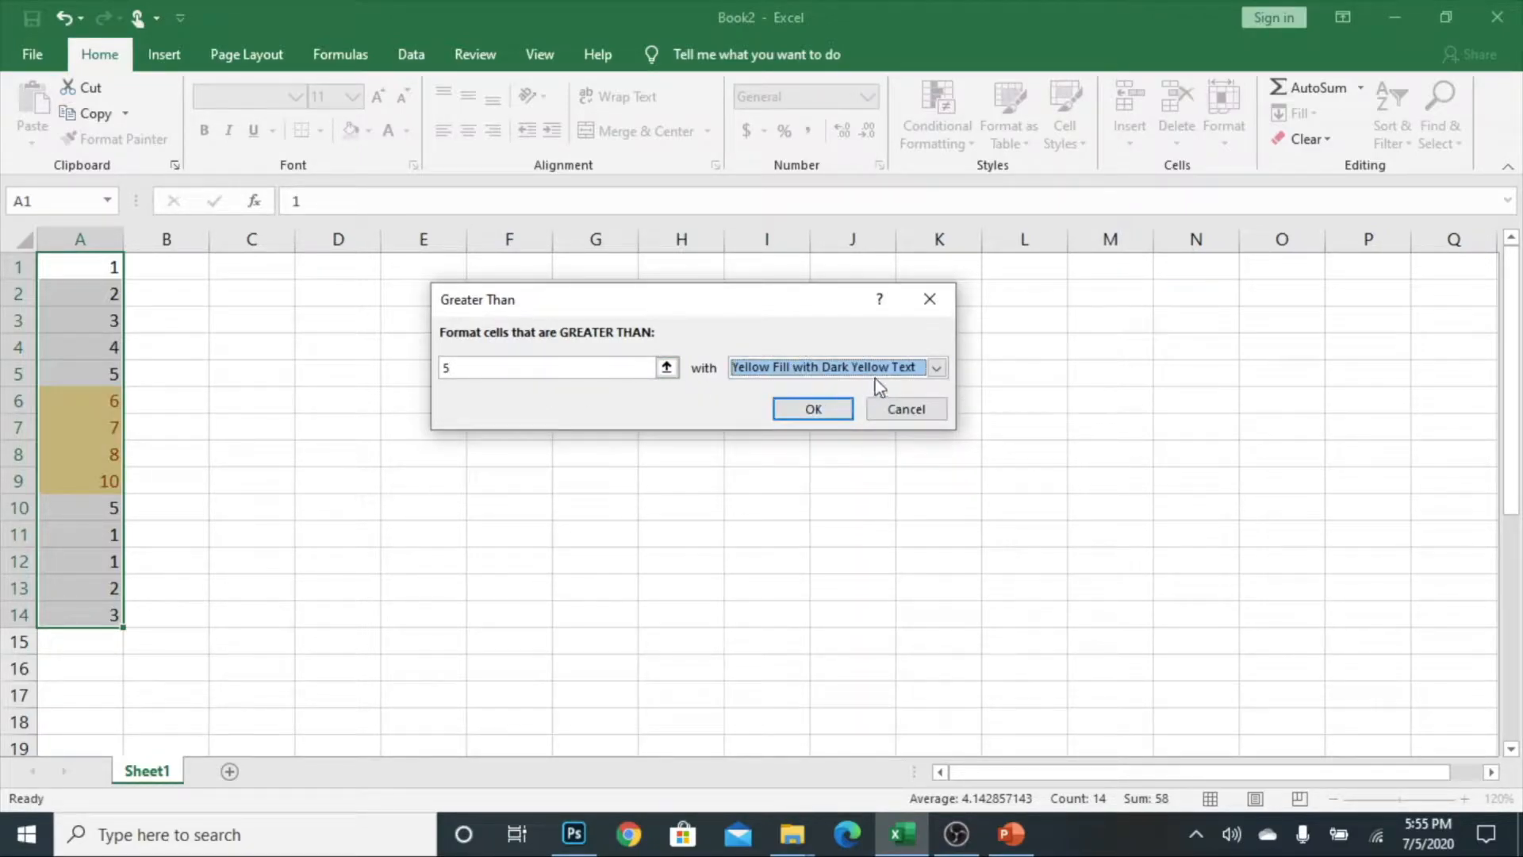
left_click(936, 368)
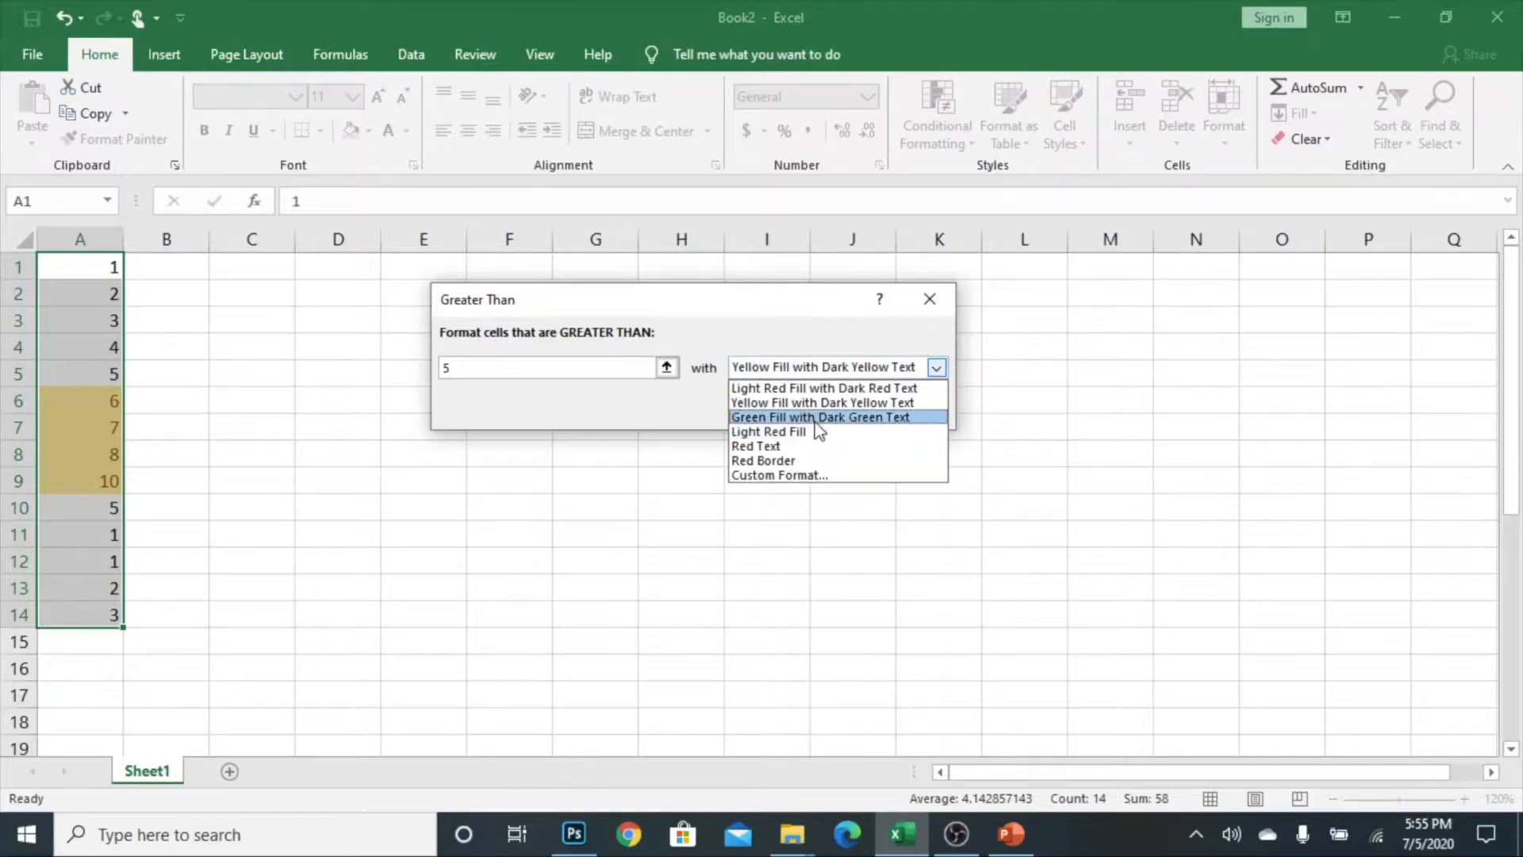
left_click(813, 419)
left_click(937, 368)
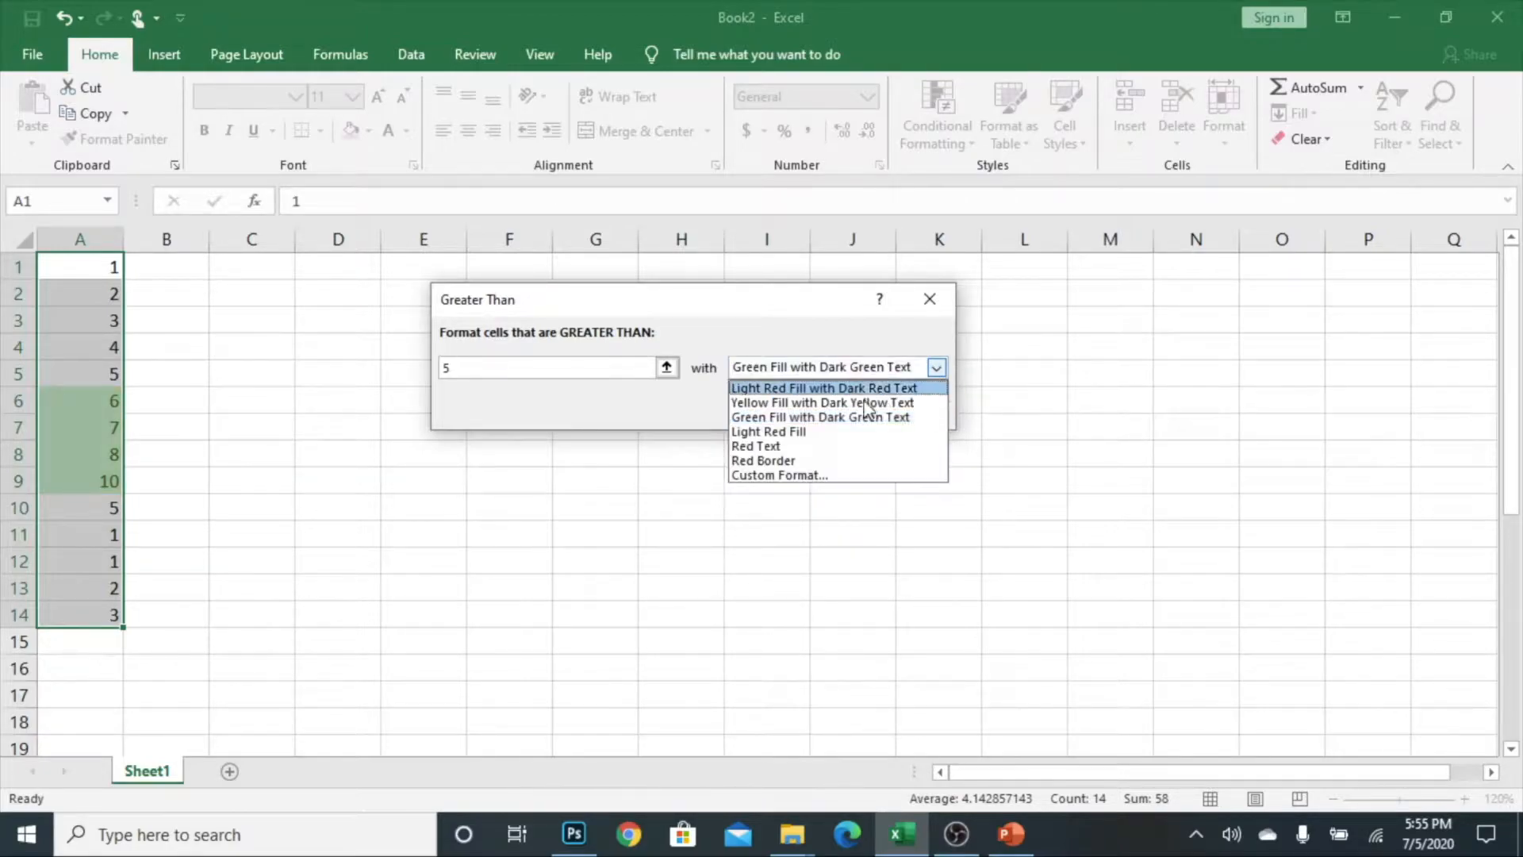
left_click(793, 432)
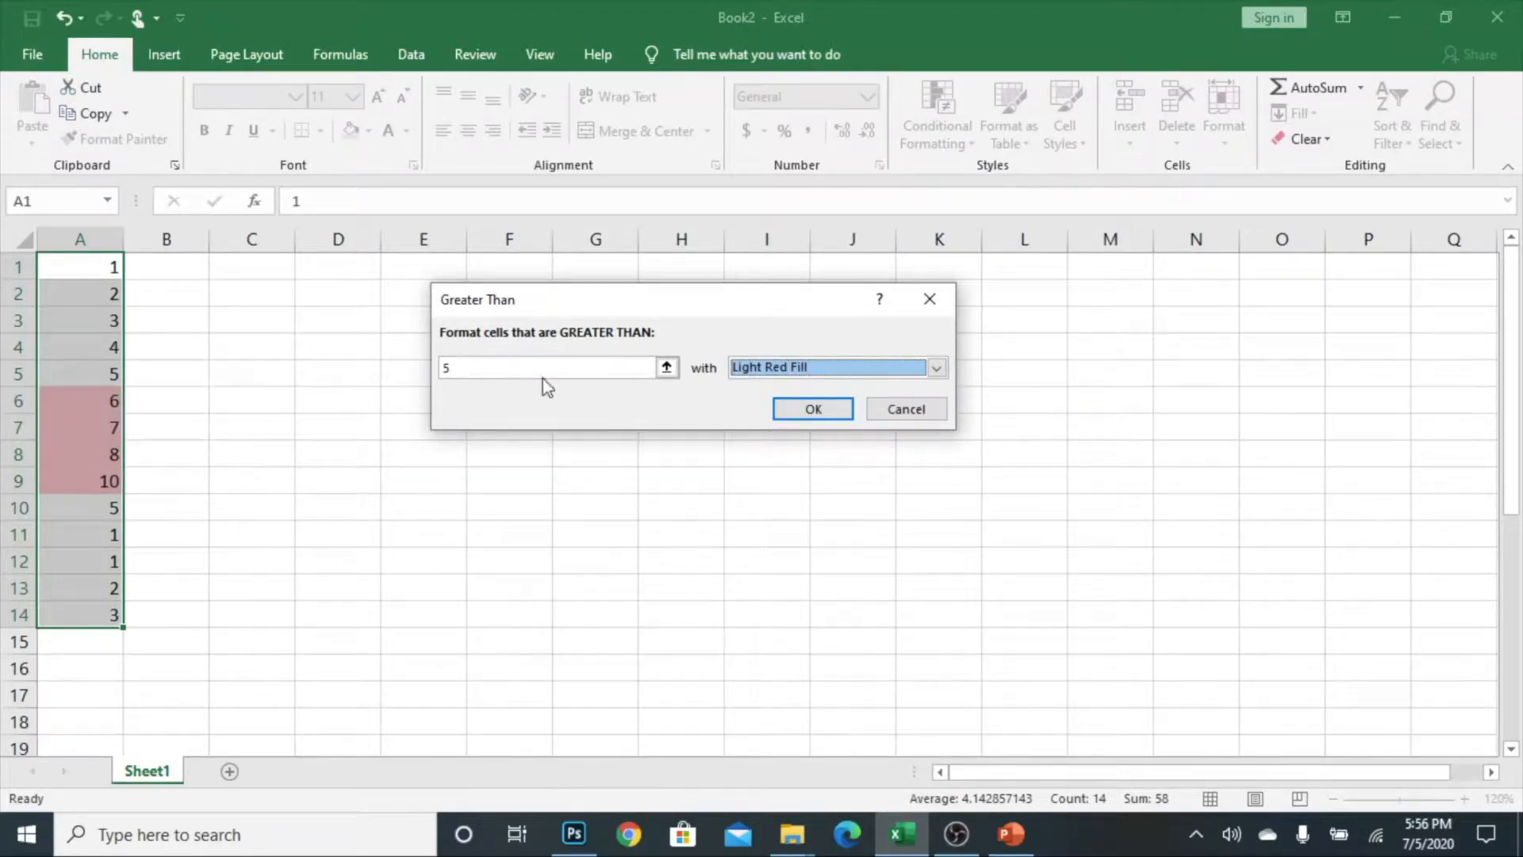
Apply the greater-than-5 rule with Light Red Fill with Dark Red Text
left_click(936, 368)
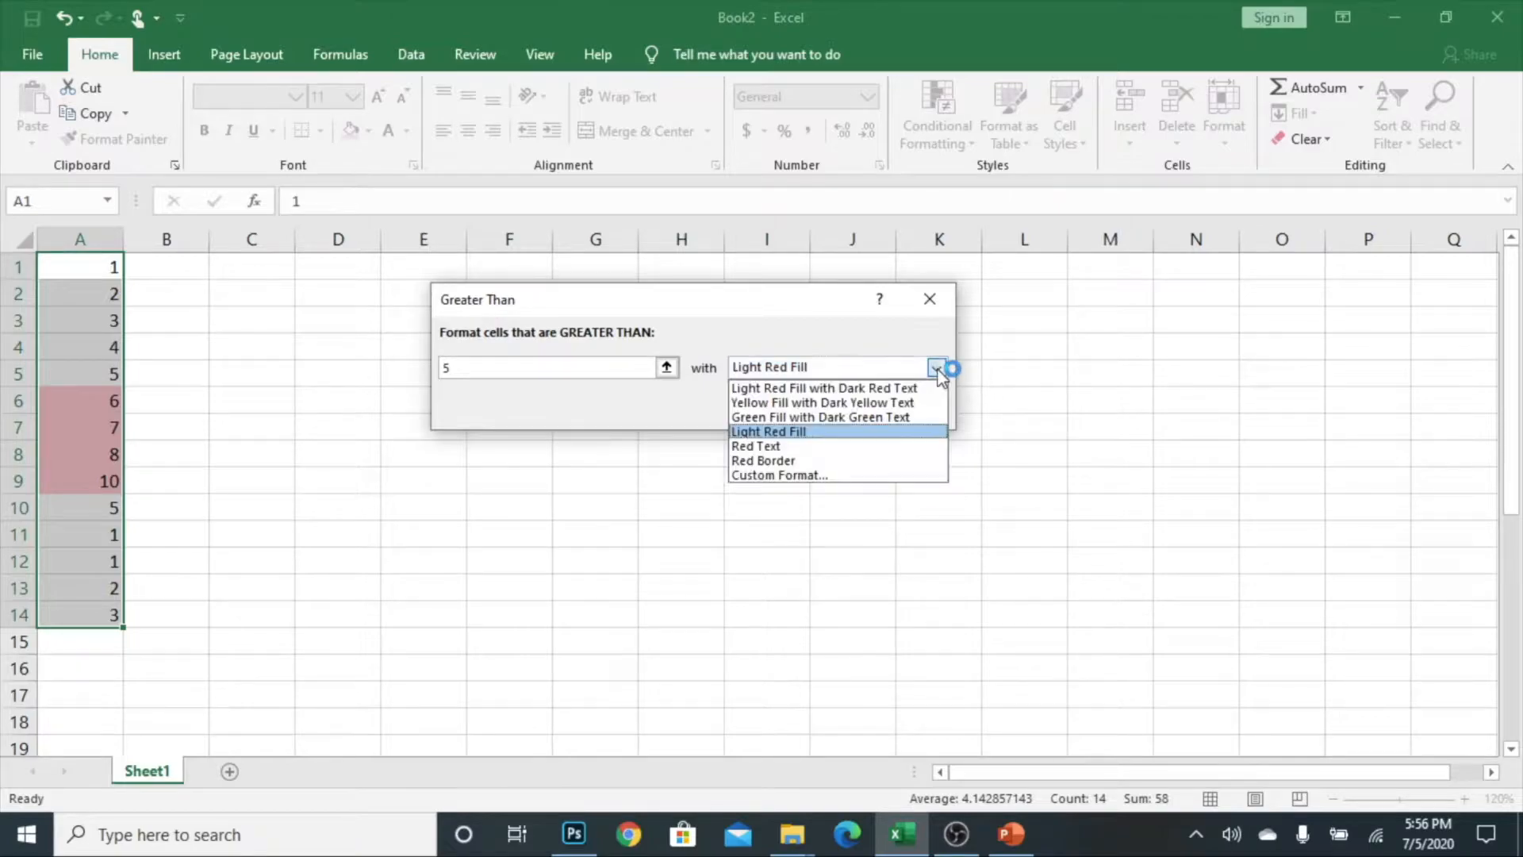
left_click(803, 389)
left_click(813, 409)
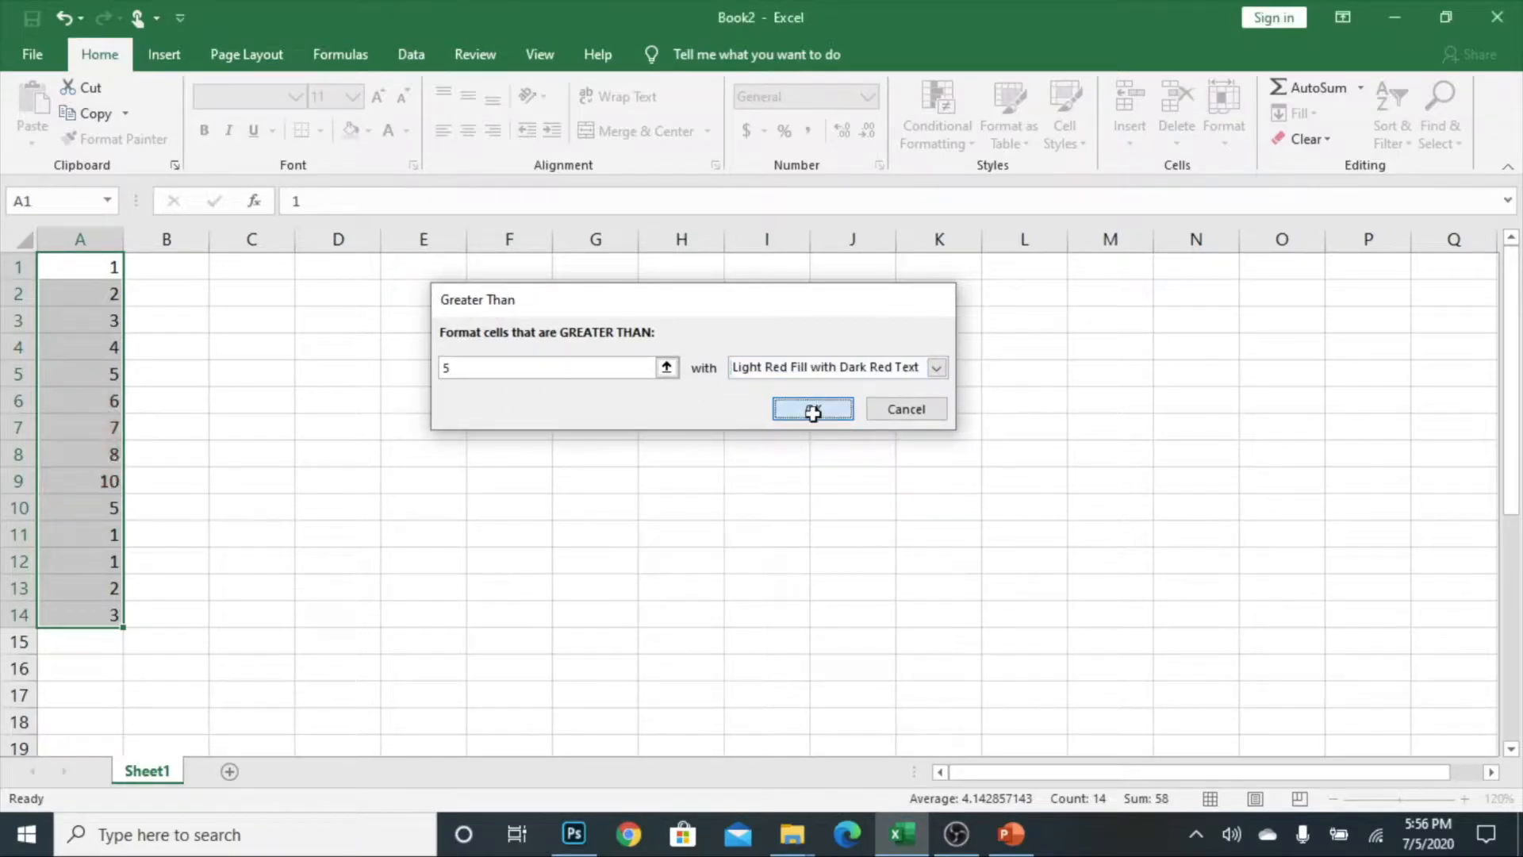
left_click(228, 299)
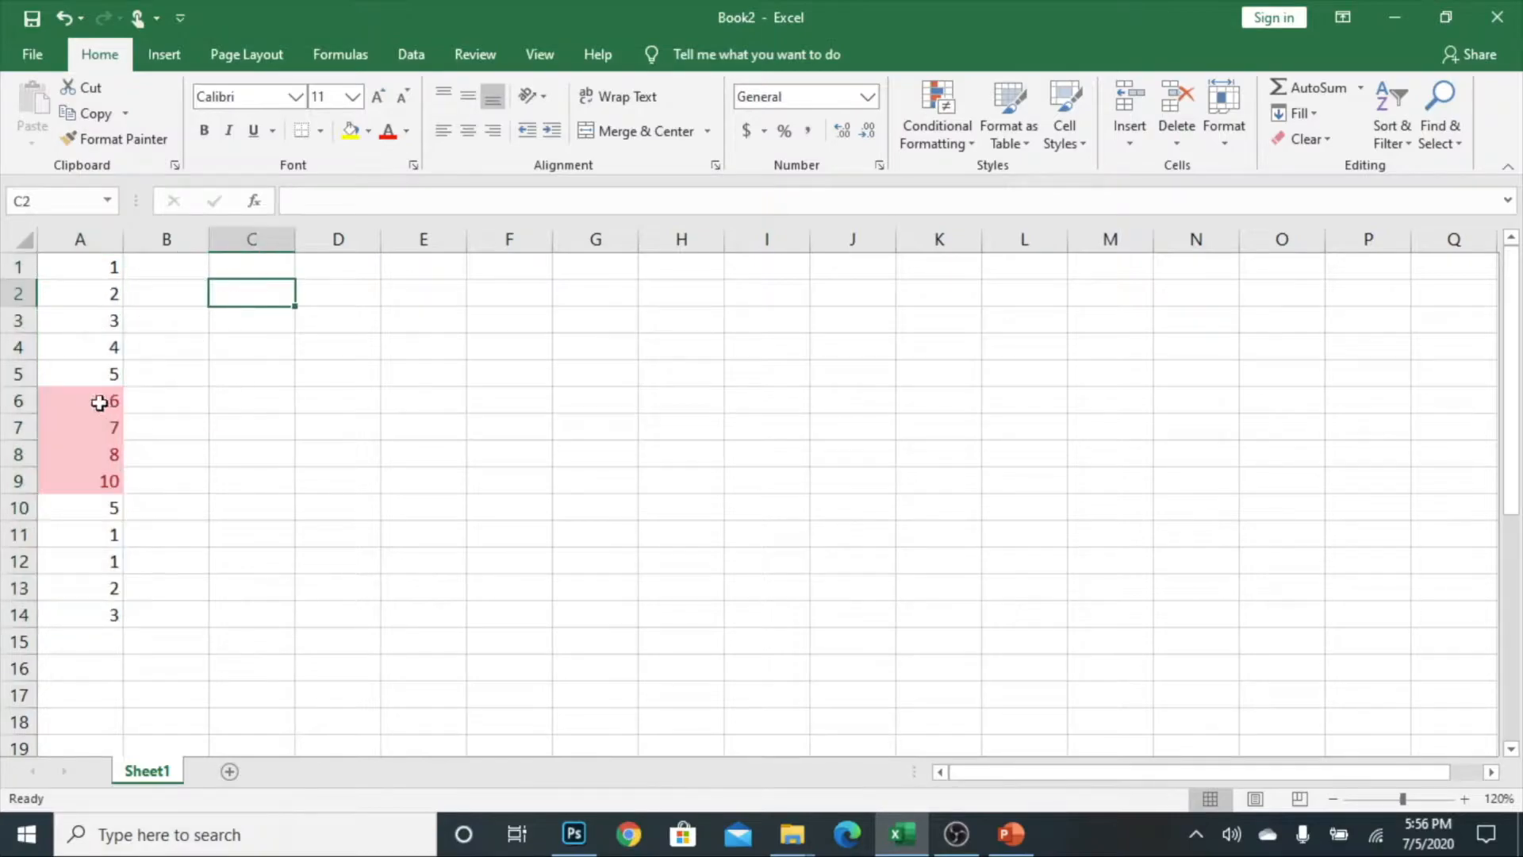
Delete the greater-than-5 conditional formatting rule from cells A1:A14
left_click_drag(98, 274, 63, 607)
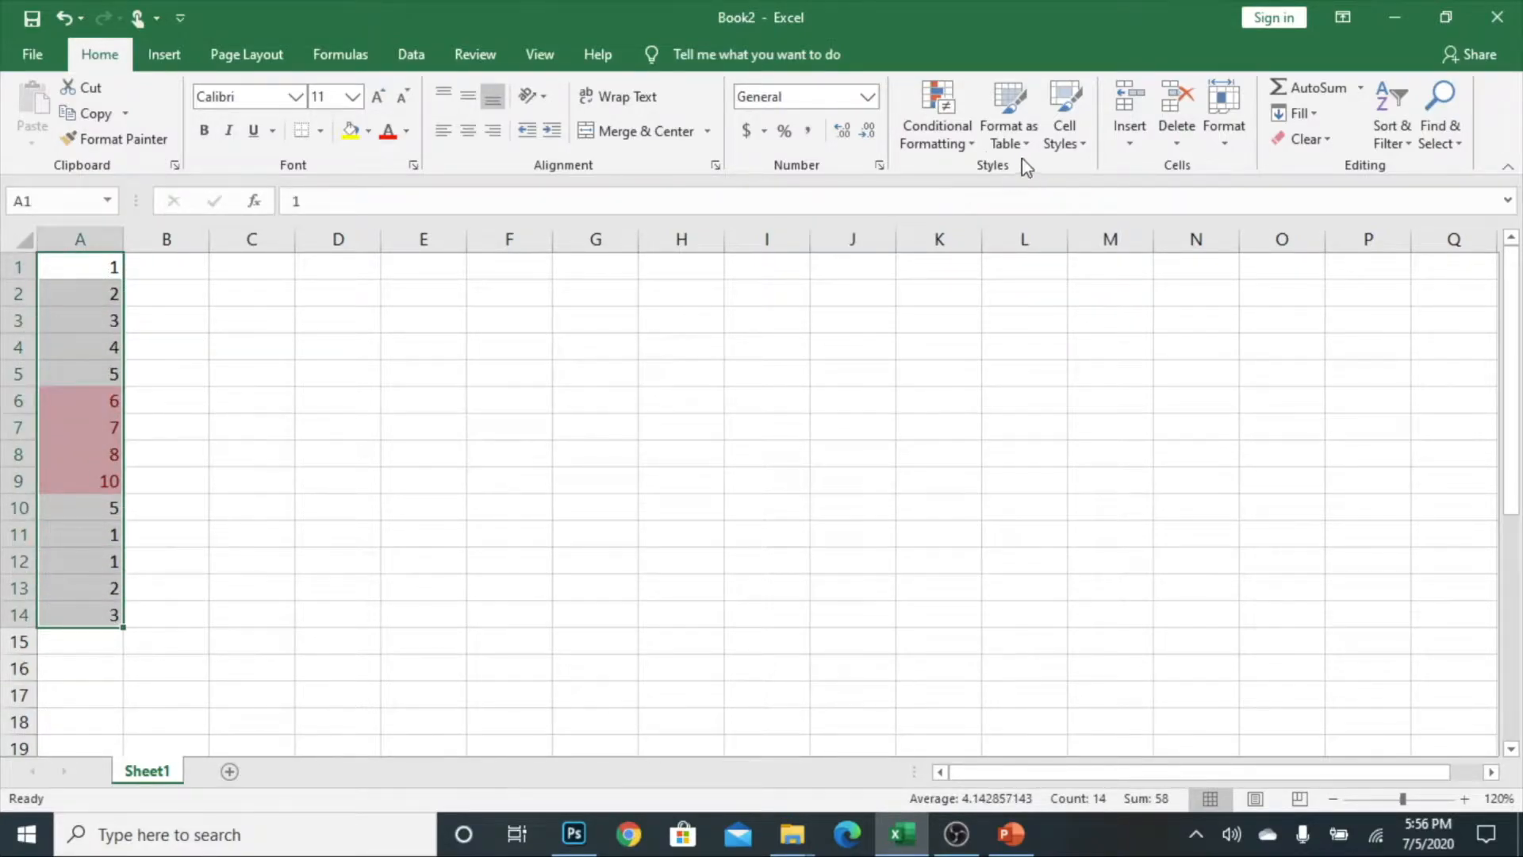
left_click(914, 123)
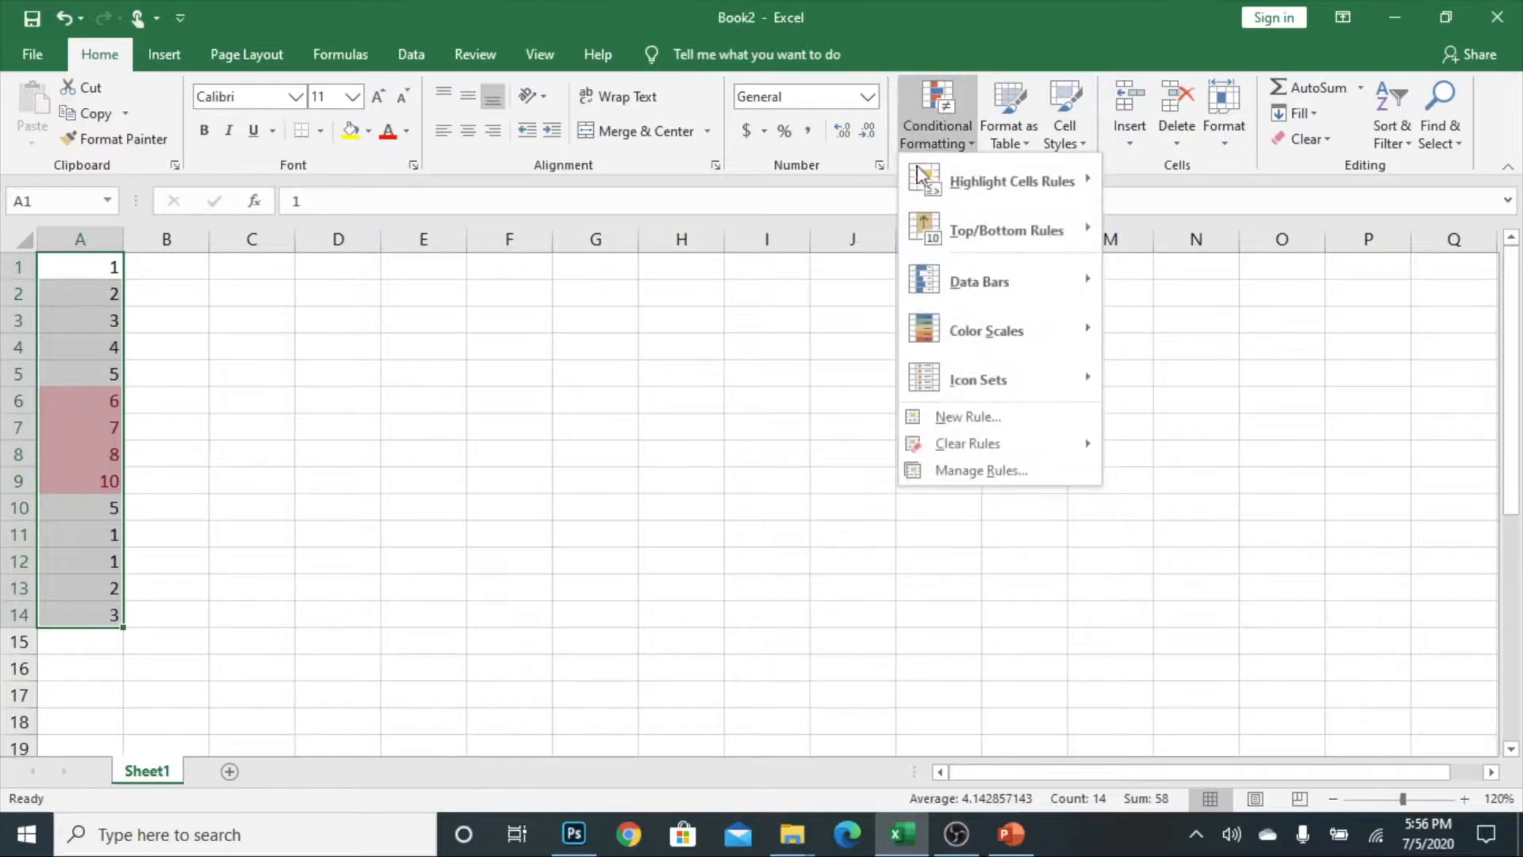
left_click(982, 471)
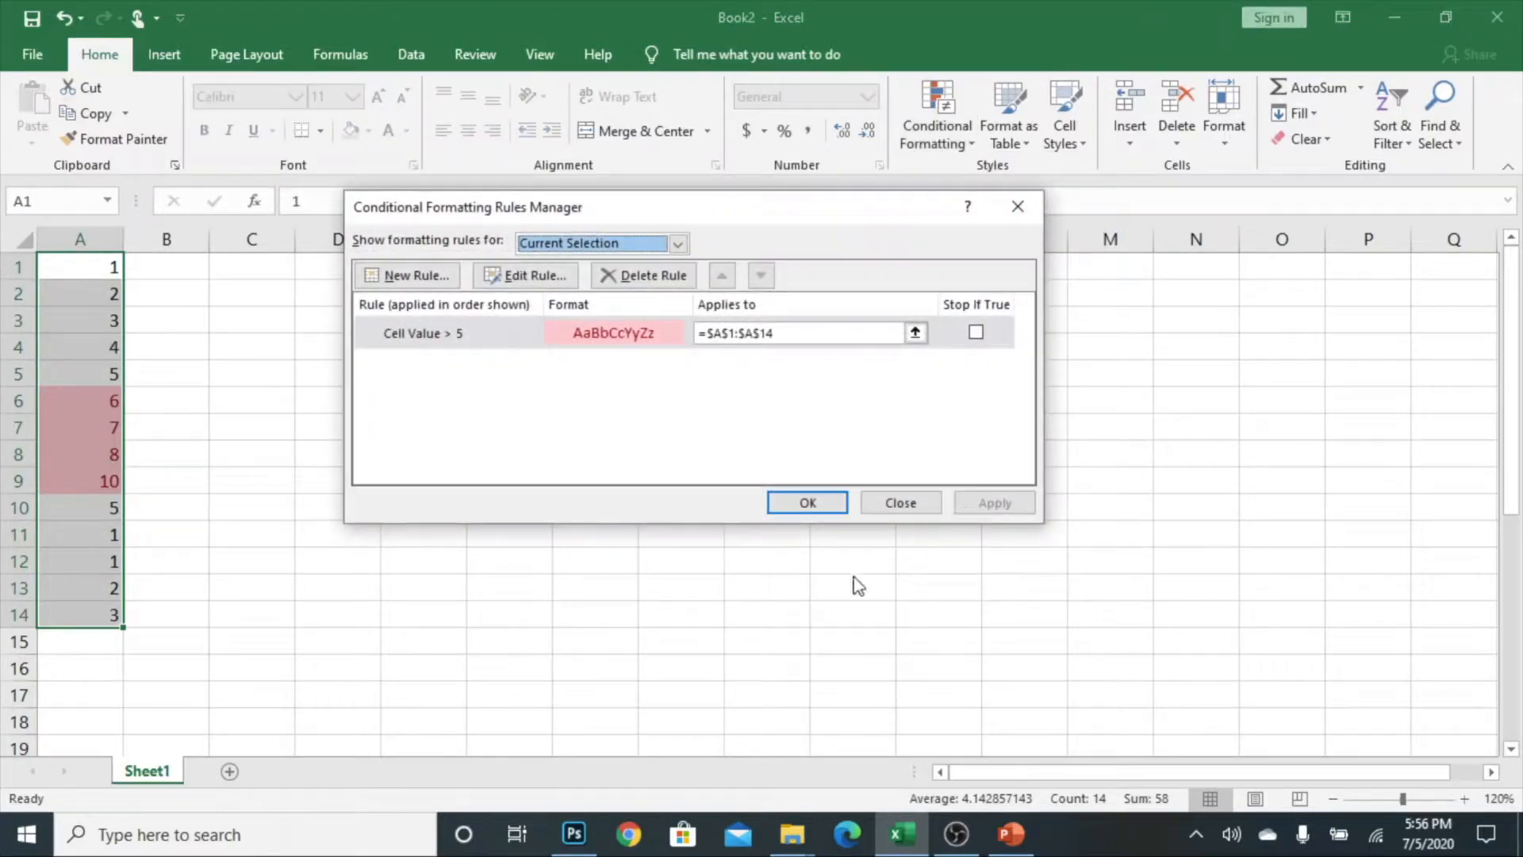
left_click(870, 512)
left_click(929, 103)
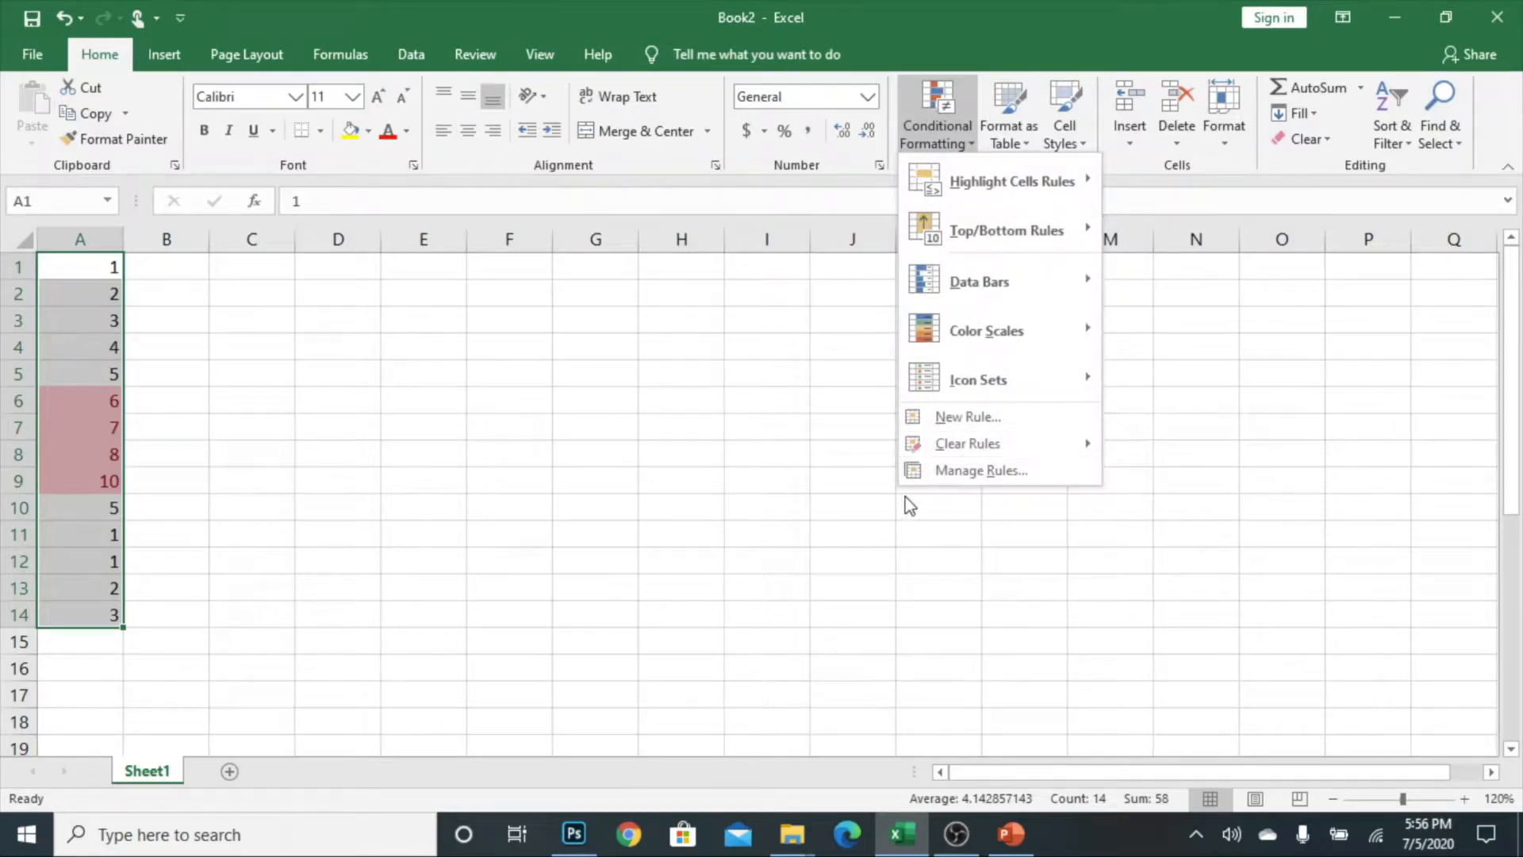
left_click(966, 471)
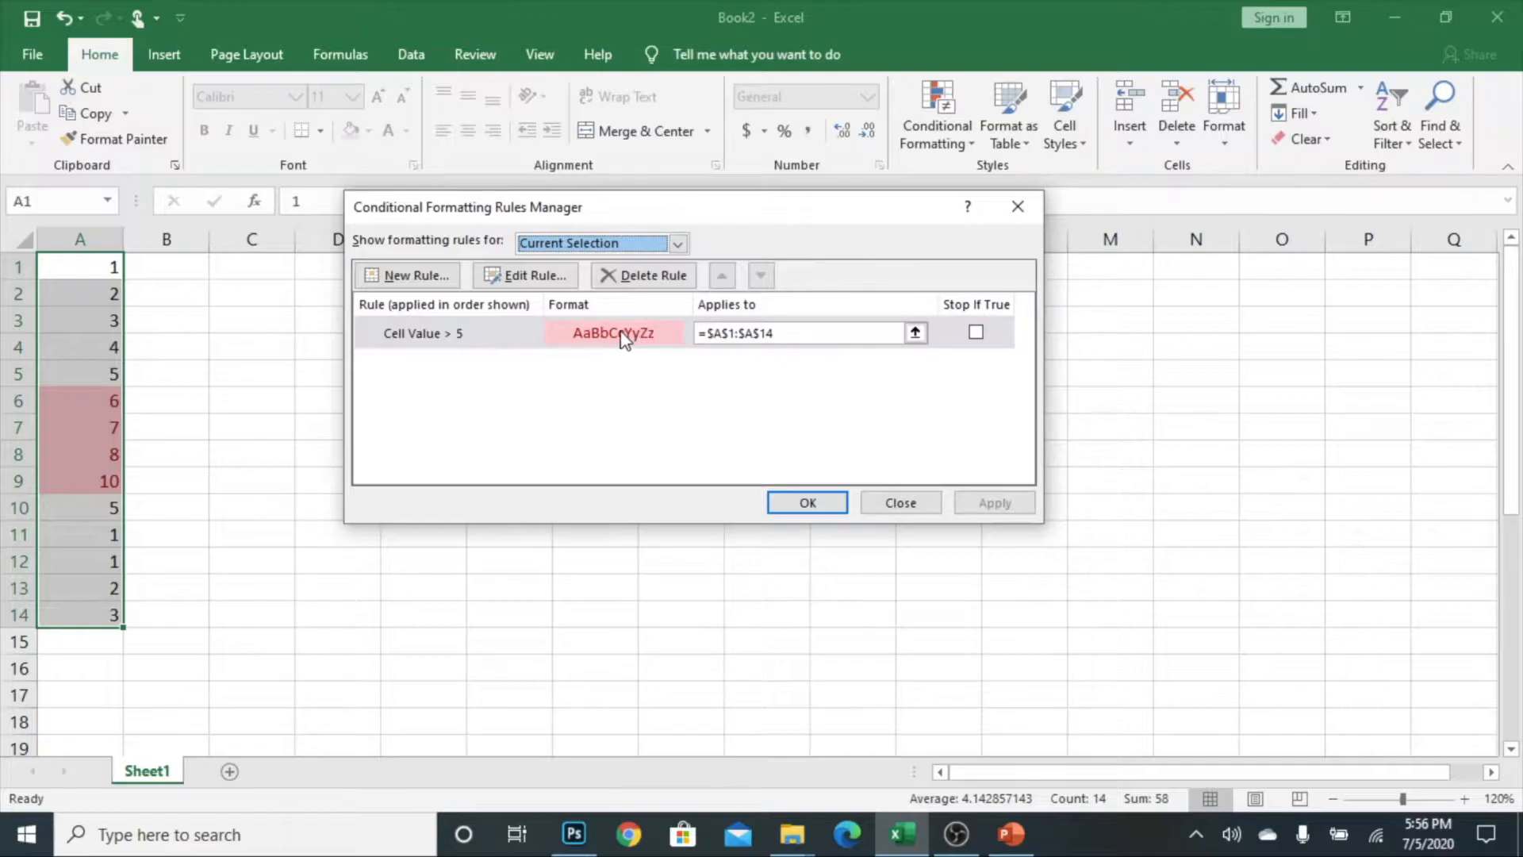
left_click(500, 341)
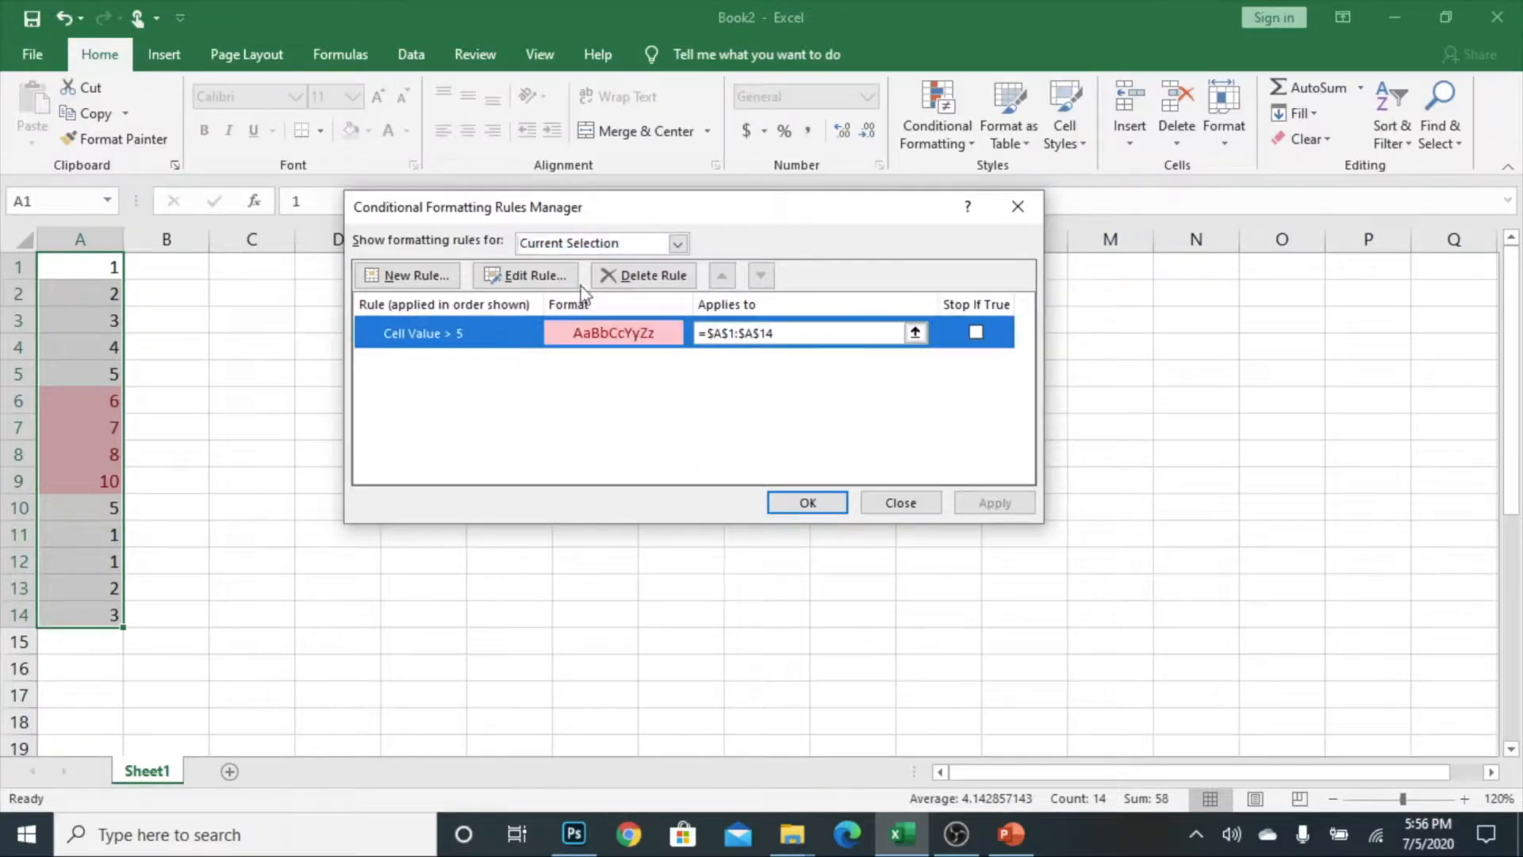
left_click(644, 275)
left_click(1014, 505)
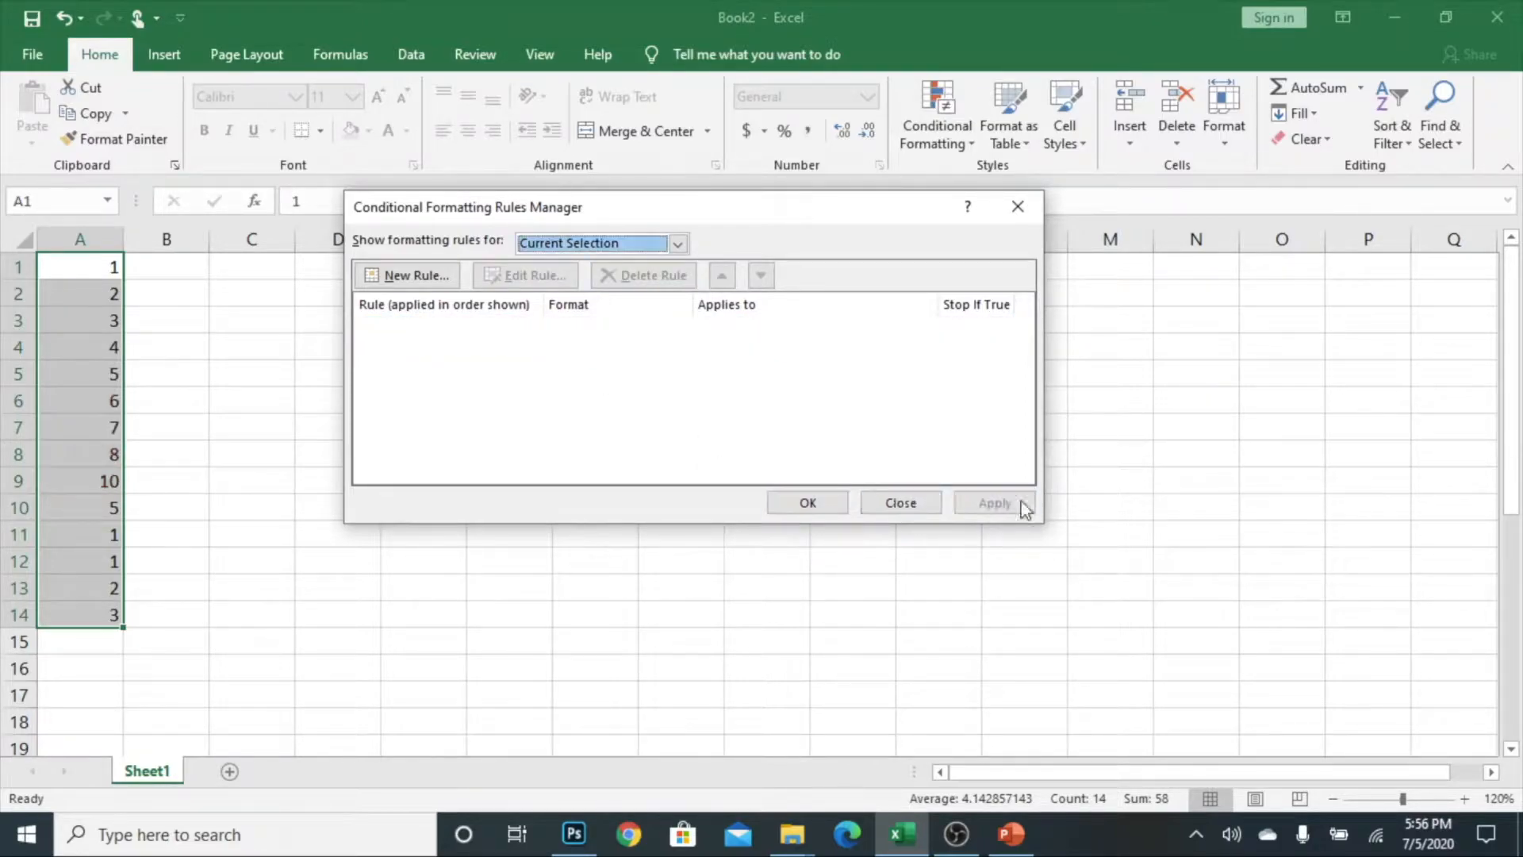
left_click(821, 506)
Highlight the values less than 5.5 in A1:A14 with Light Red Fill
left_click(950, 103)
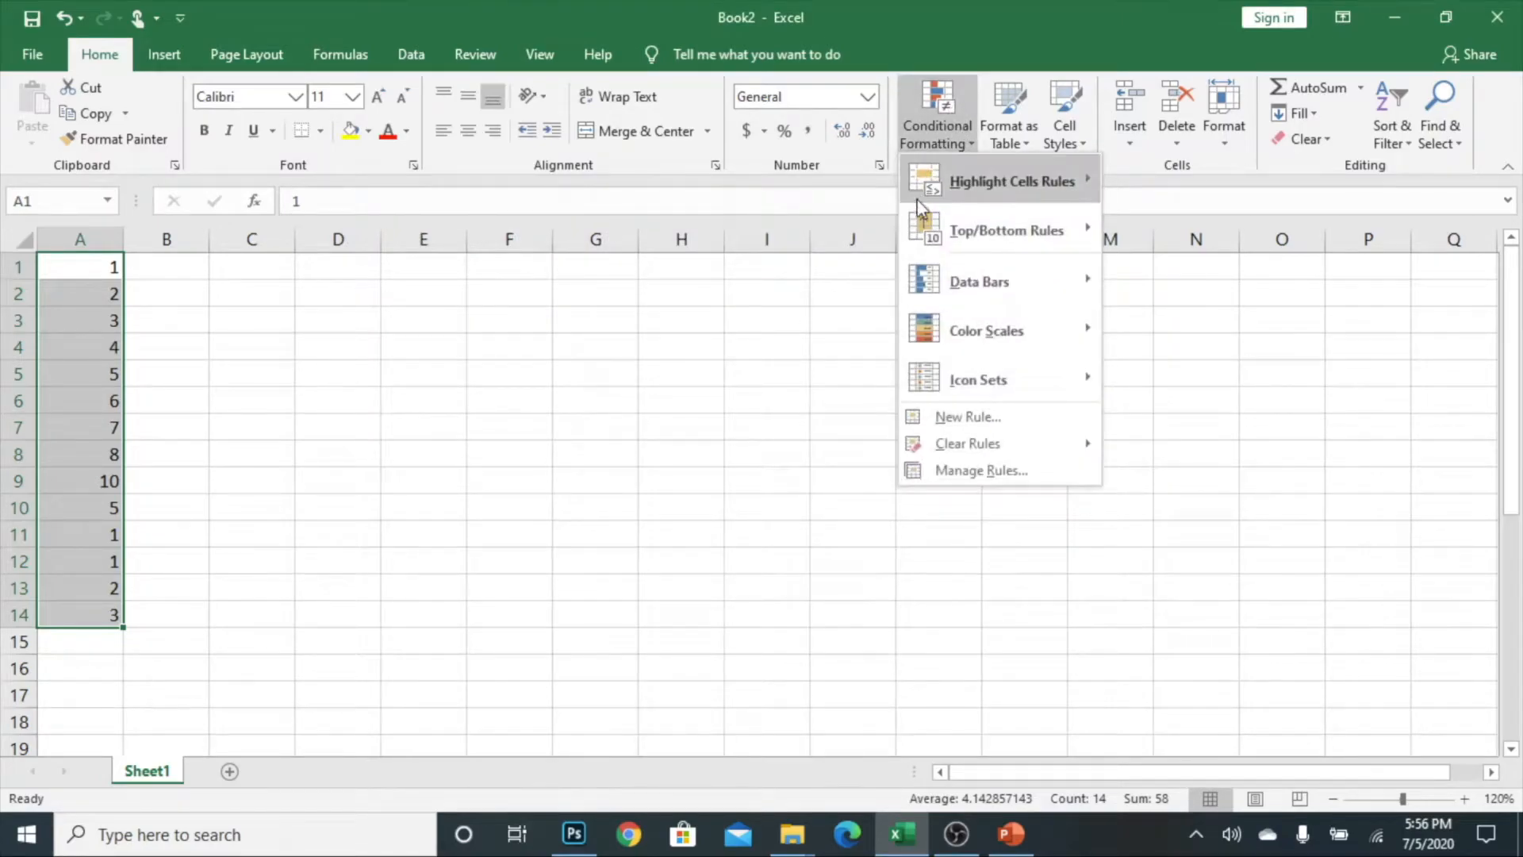
mouse_move(919, 197)
left_click(1166, 233)
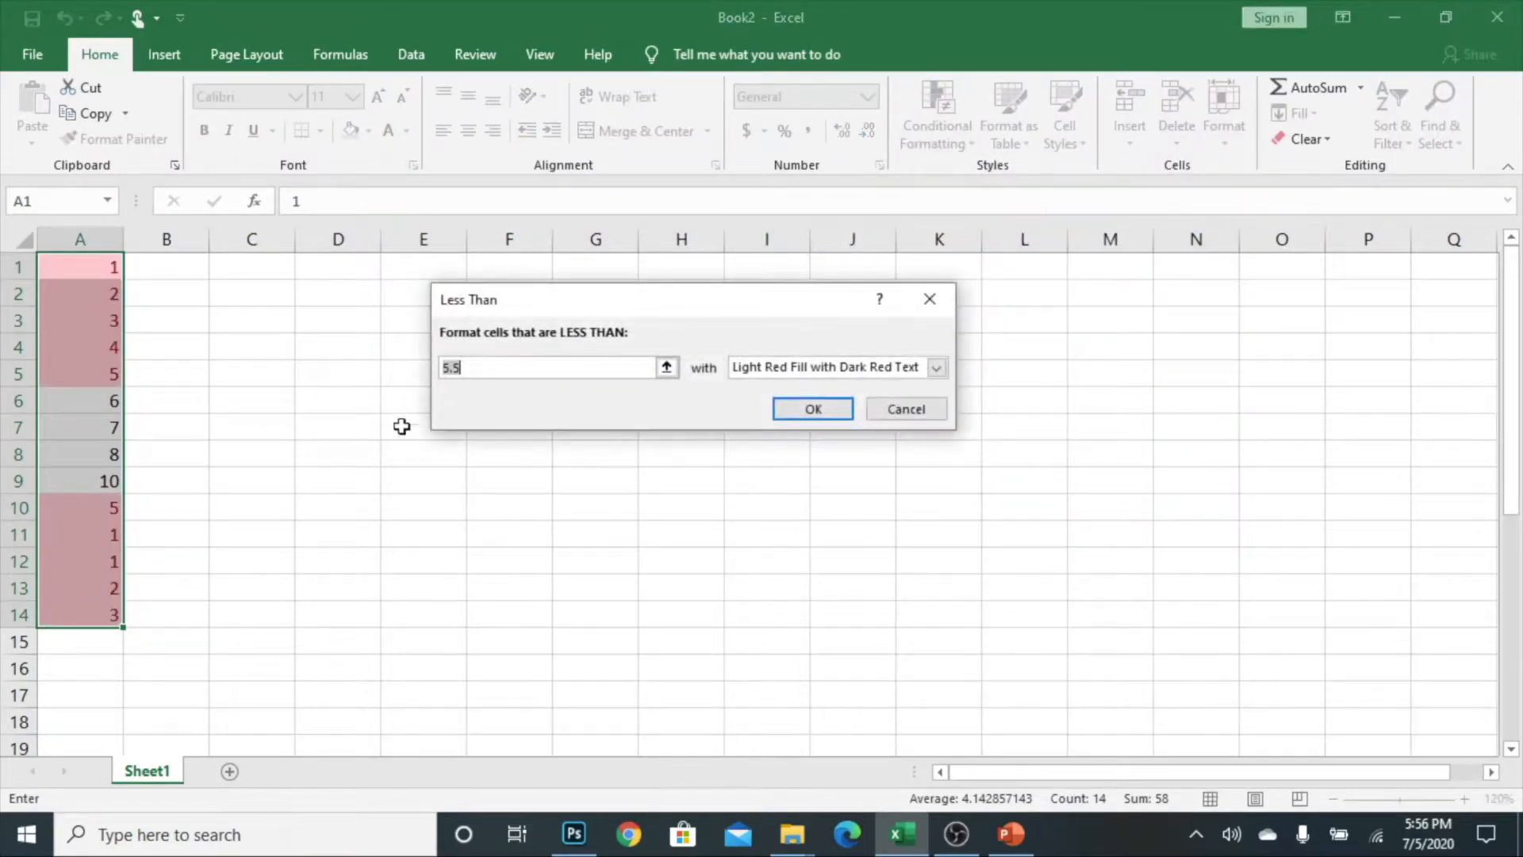
left_click(936, 367)
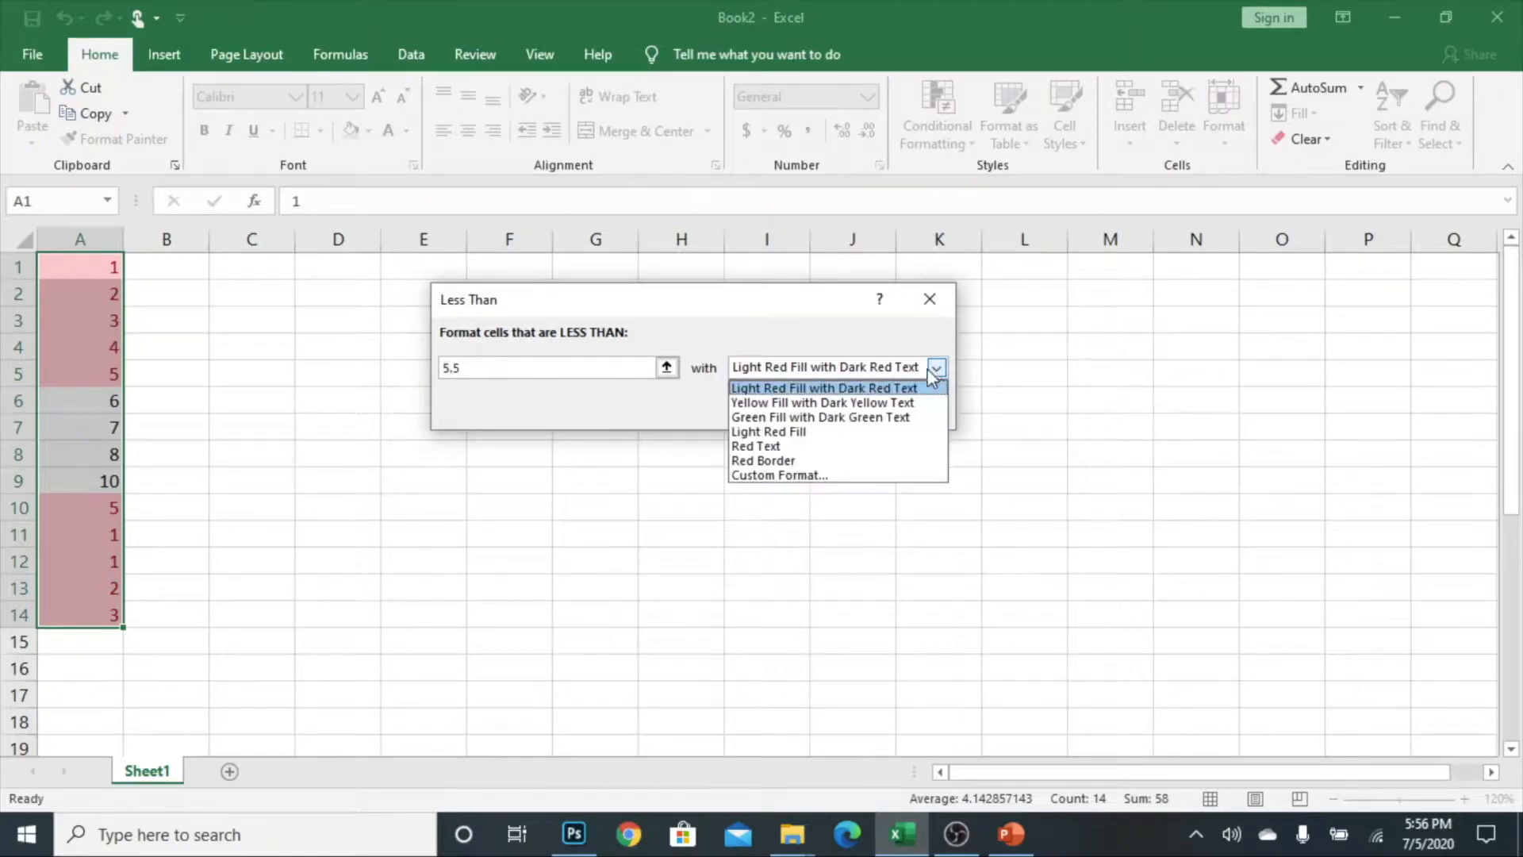
left_click(777, 435)
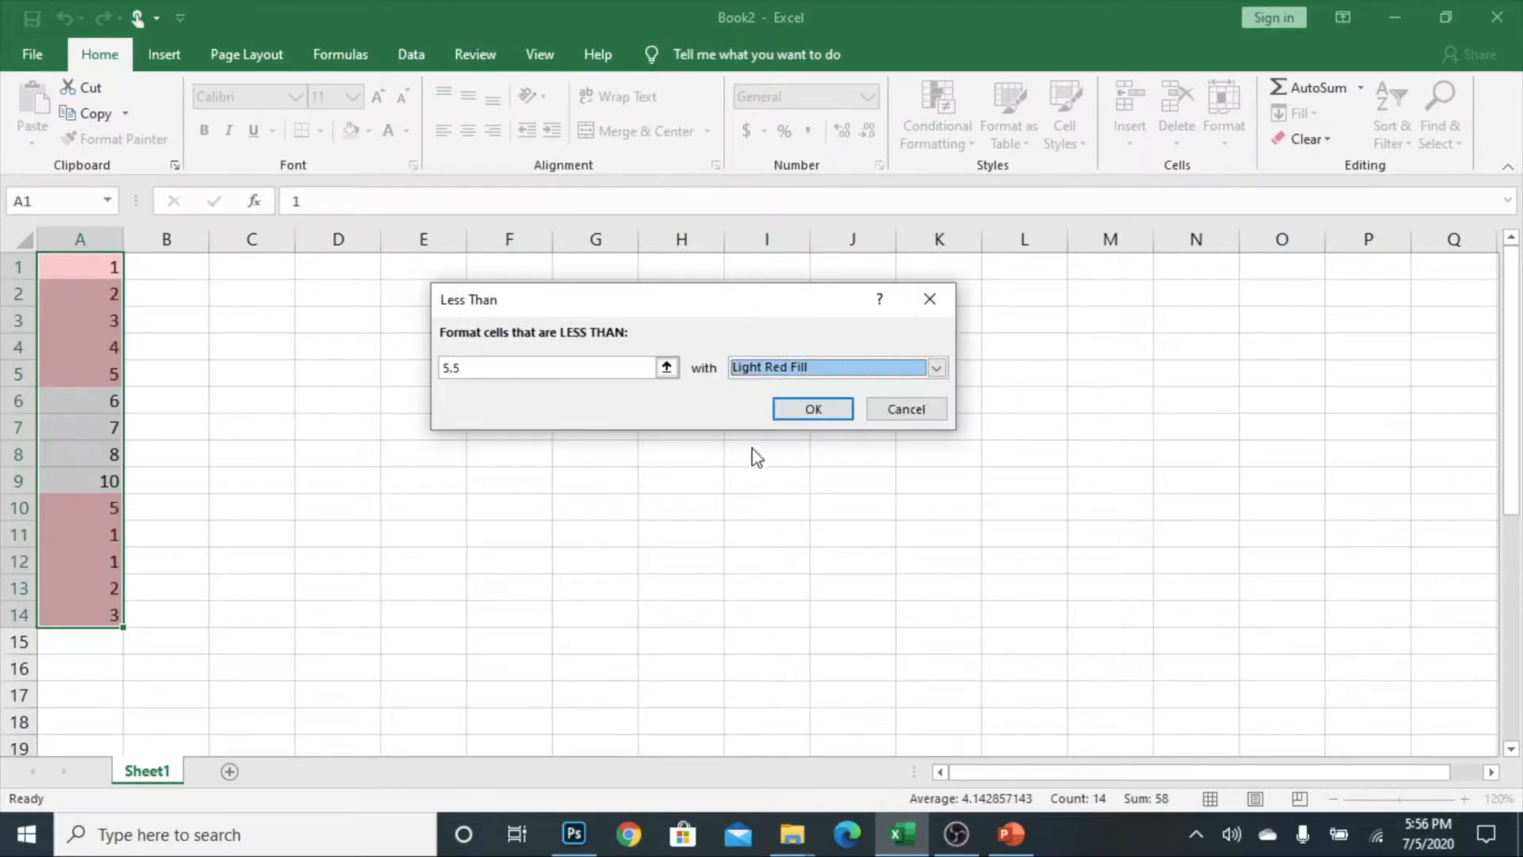
left_click(799, 417)
left_click(175, 378)
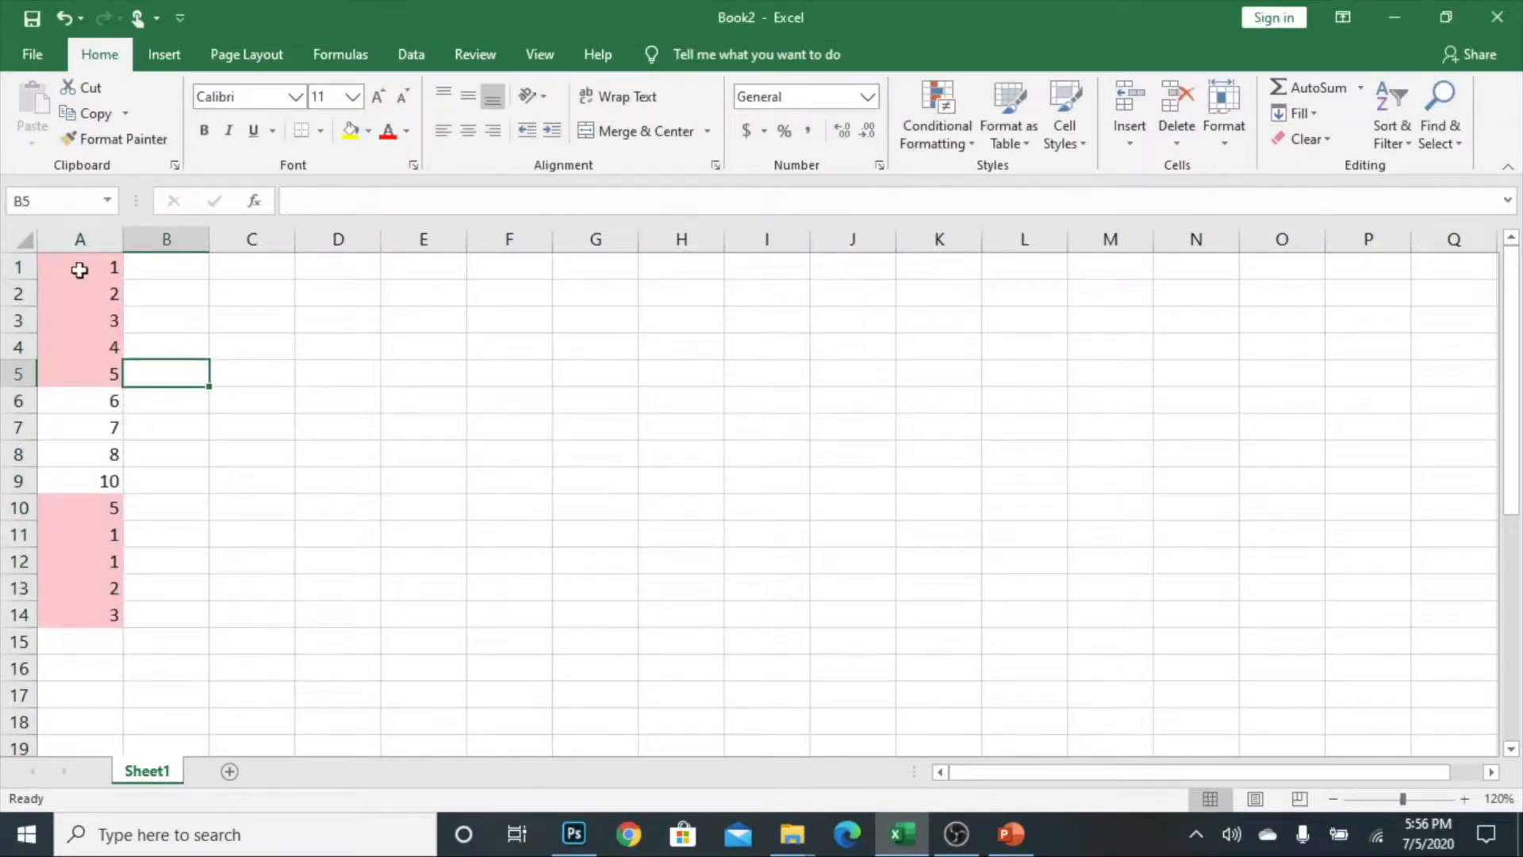
Delete the less-than-5.5 conditional formatting rule from column A
left_click_drag(95, 270, 77, 589)
left_click(955, 133)
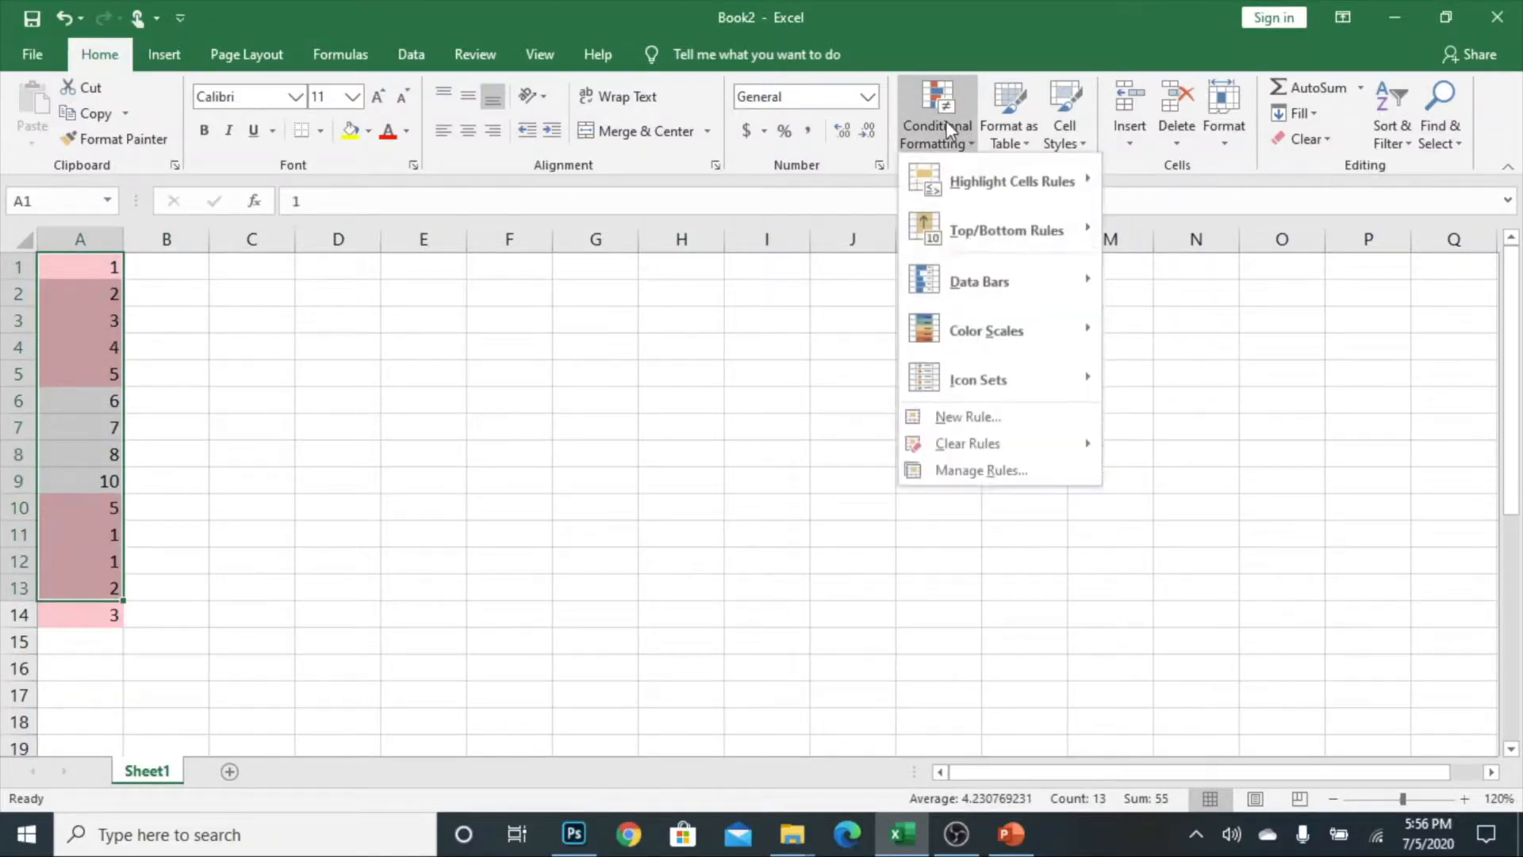
left_click(956, 480)
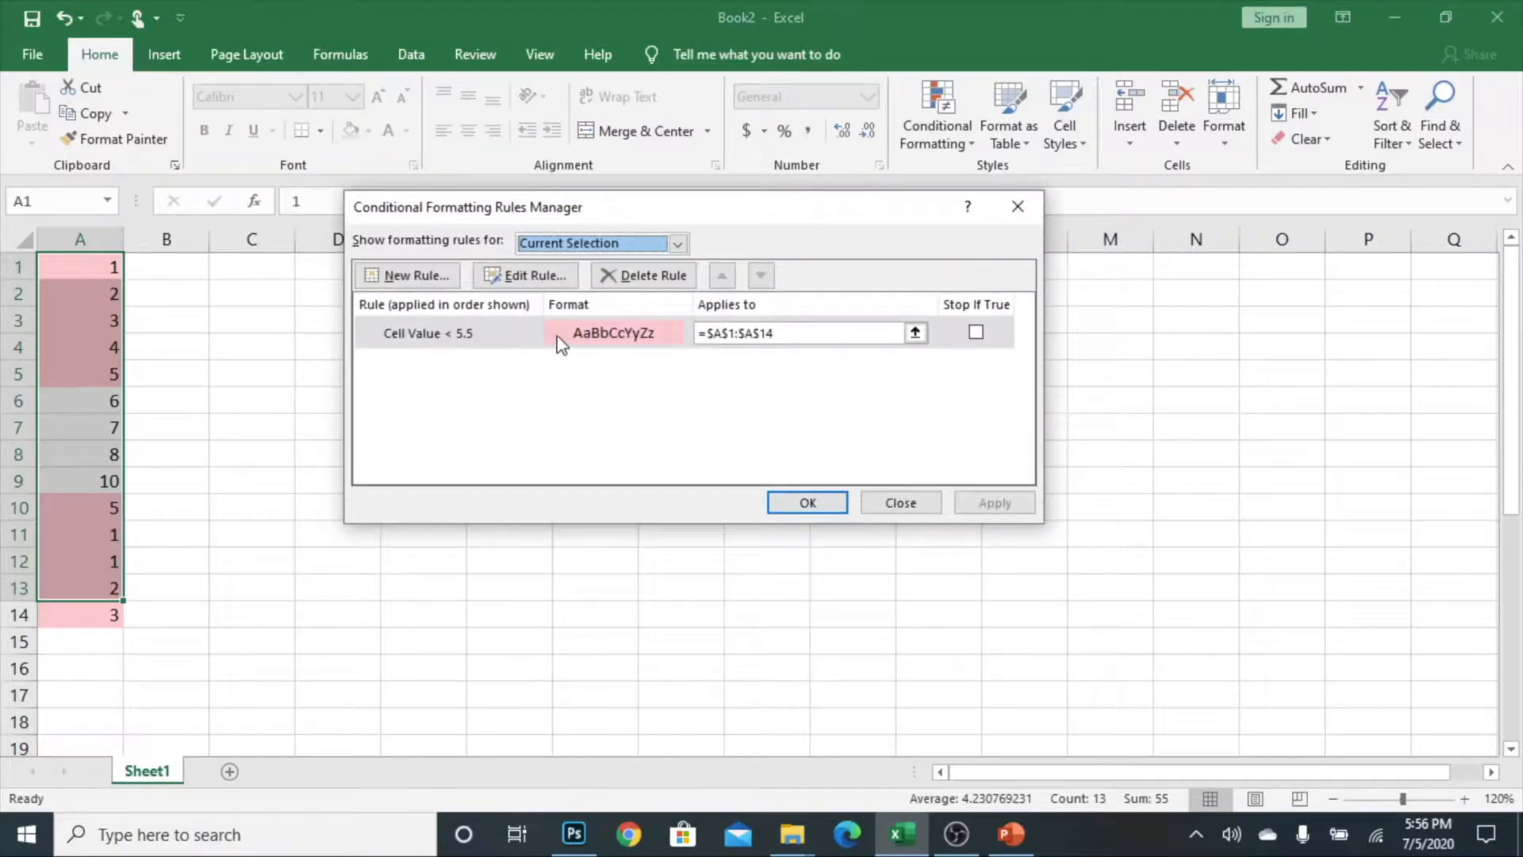
left_click(586, 339)
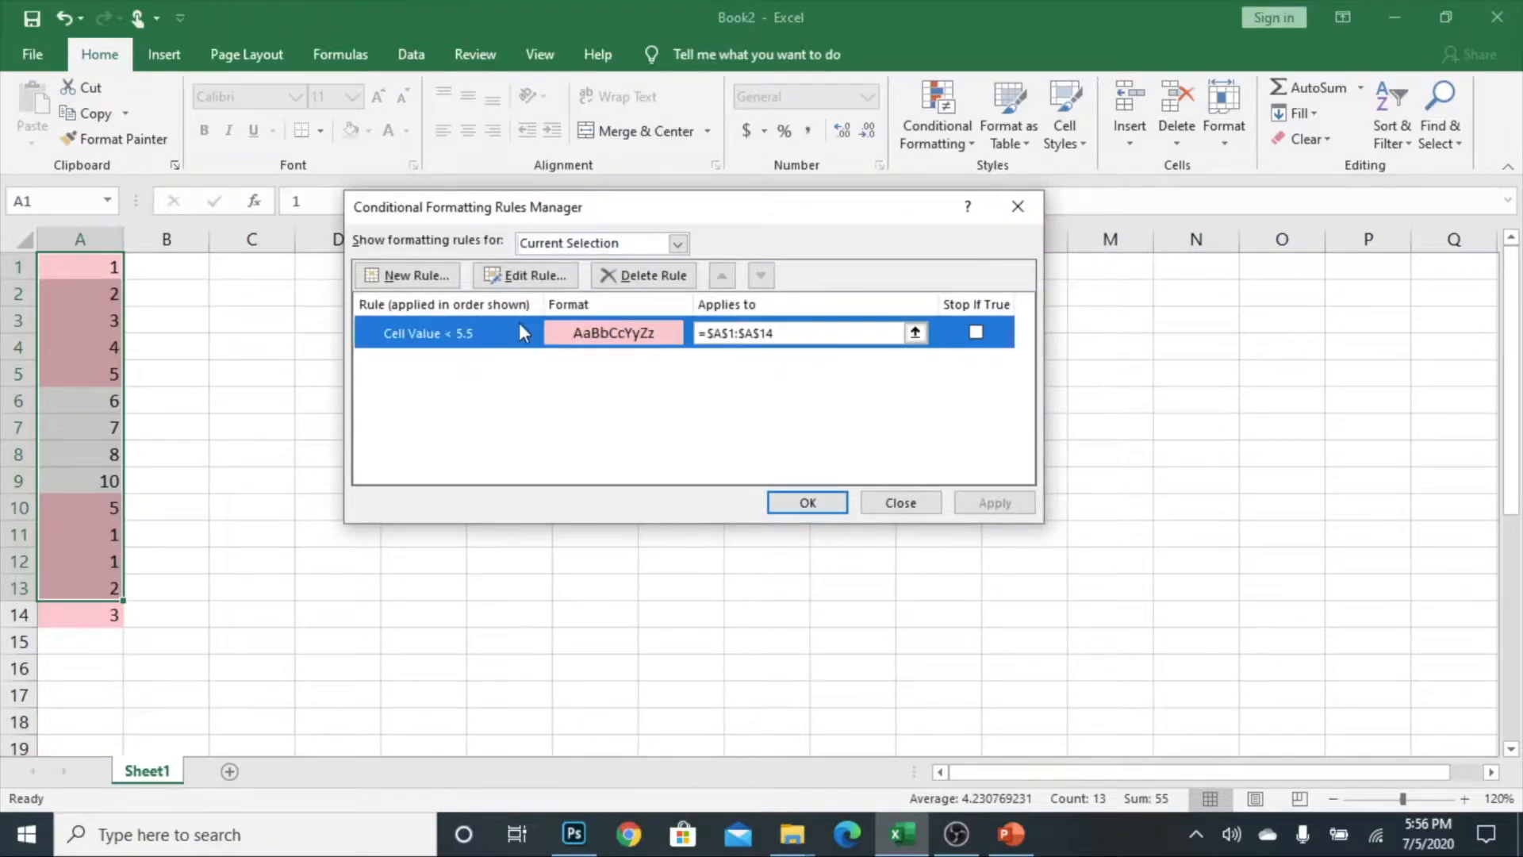
left_click(647, 276)
left_click(962, 503)
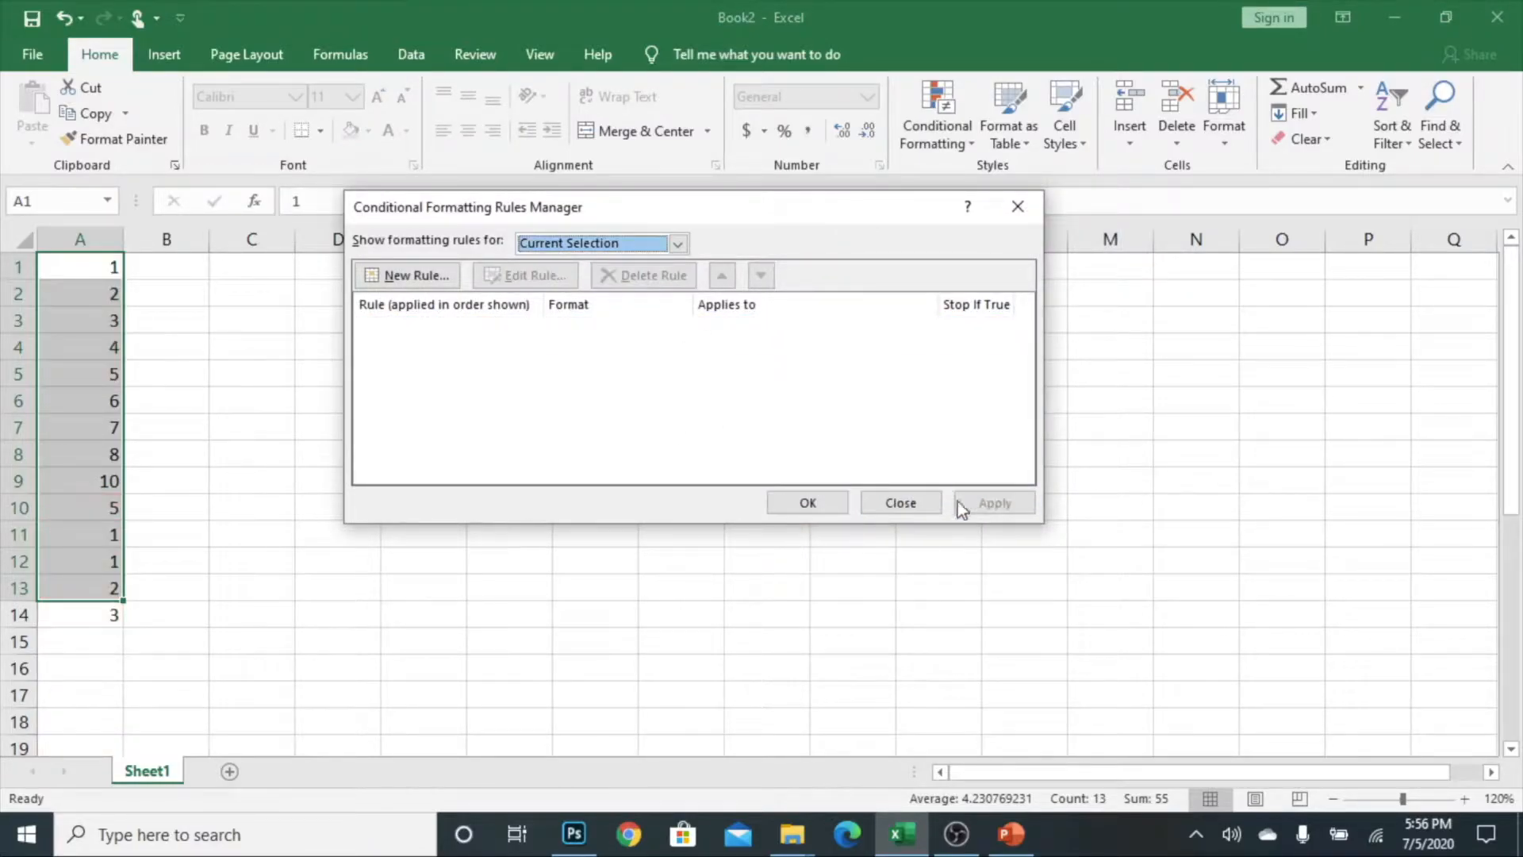
left_click(811, 504)
Add a Between highlight rule to cell A2 for values from 2 to 6 with Green Fill with Dark Green Text
left_click(105, 297)
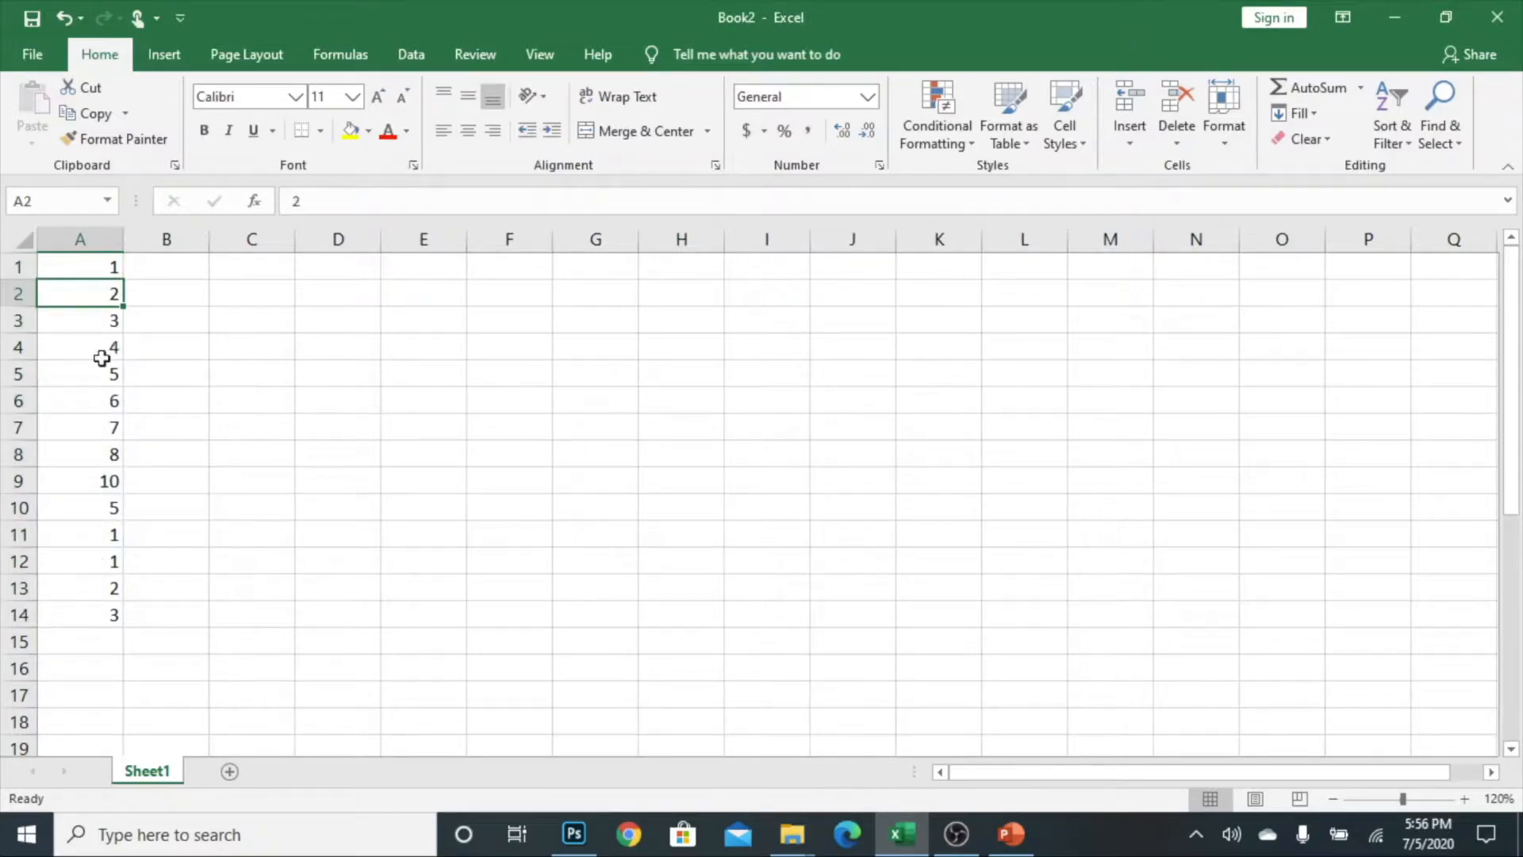
left_click(947, 116)
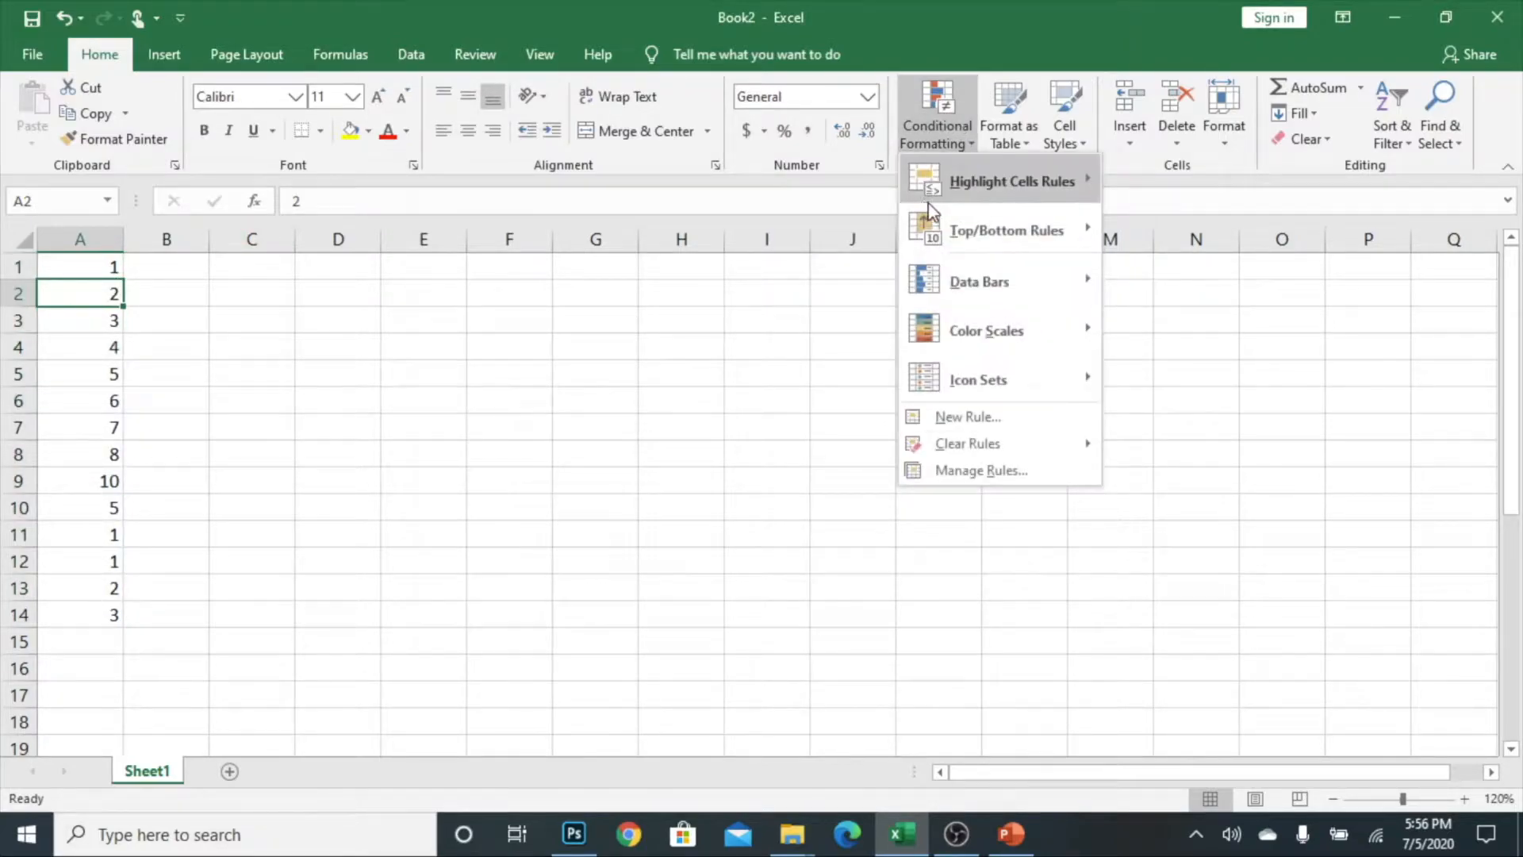
mouse_move(960, 200)
left_click(1173, 281)
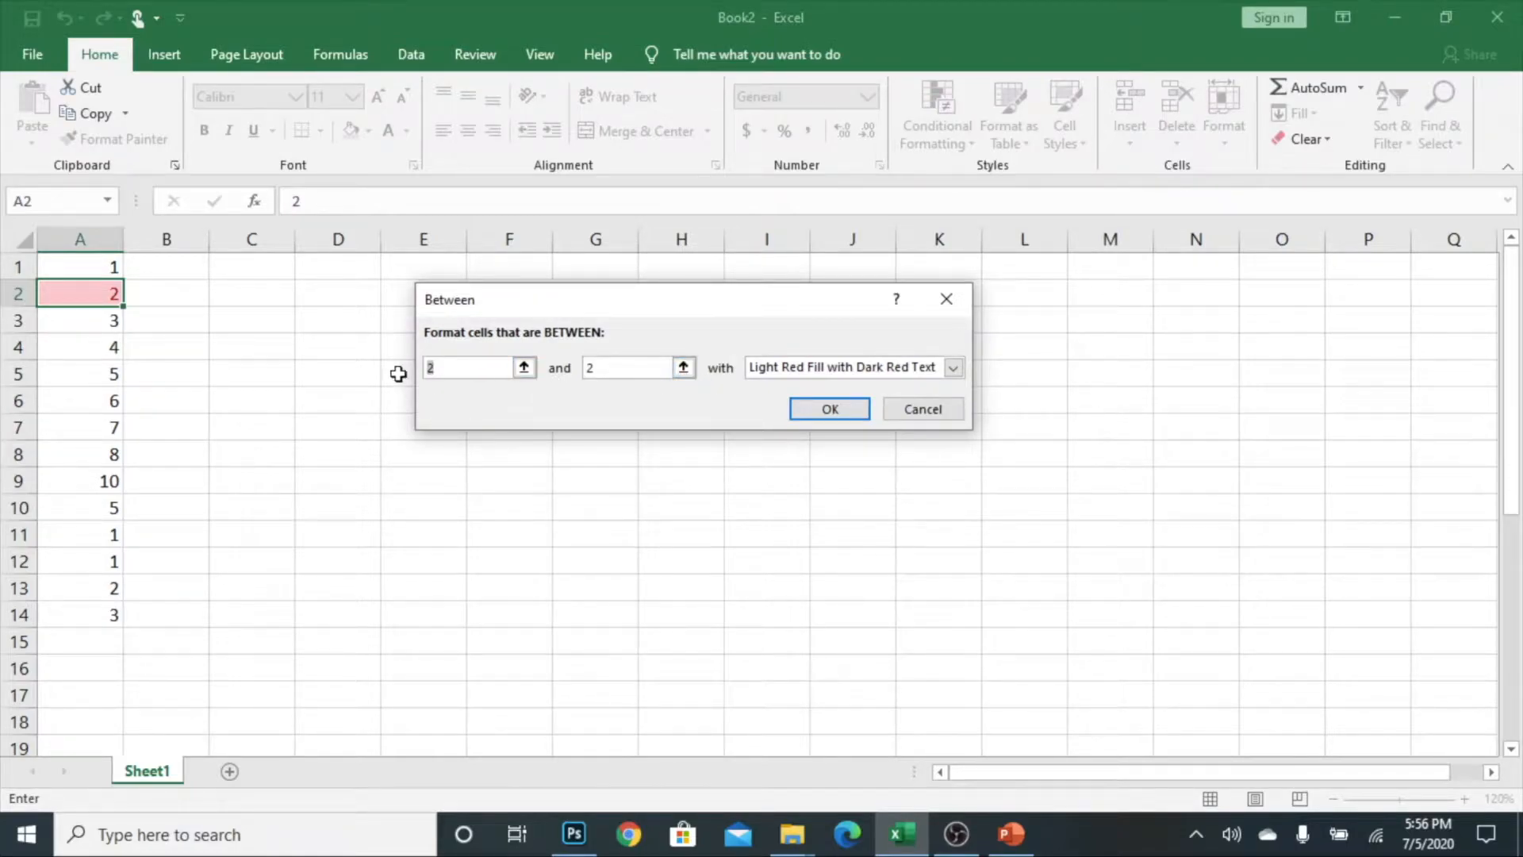
left_click(618, 371)
left_click(954, 368)
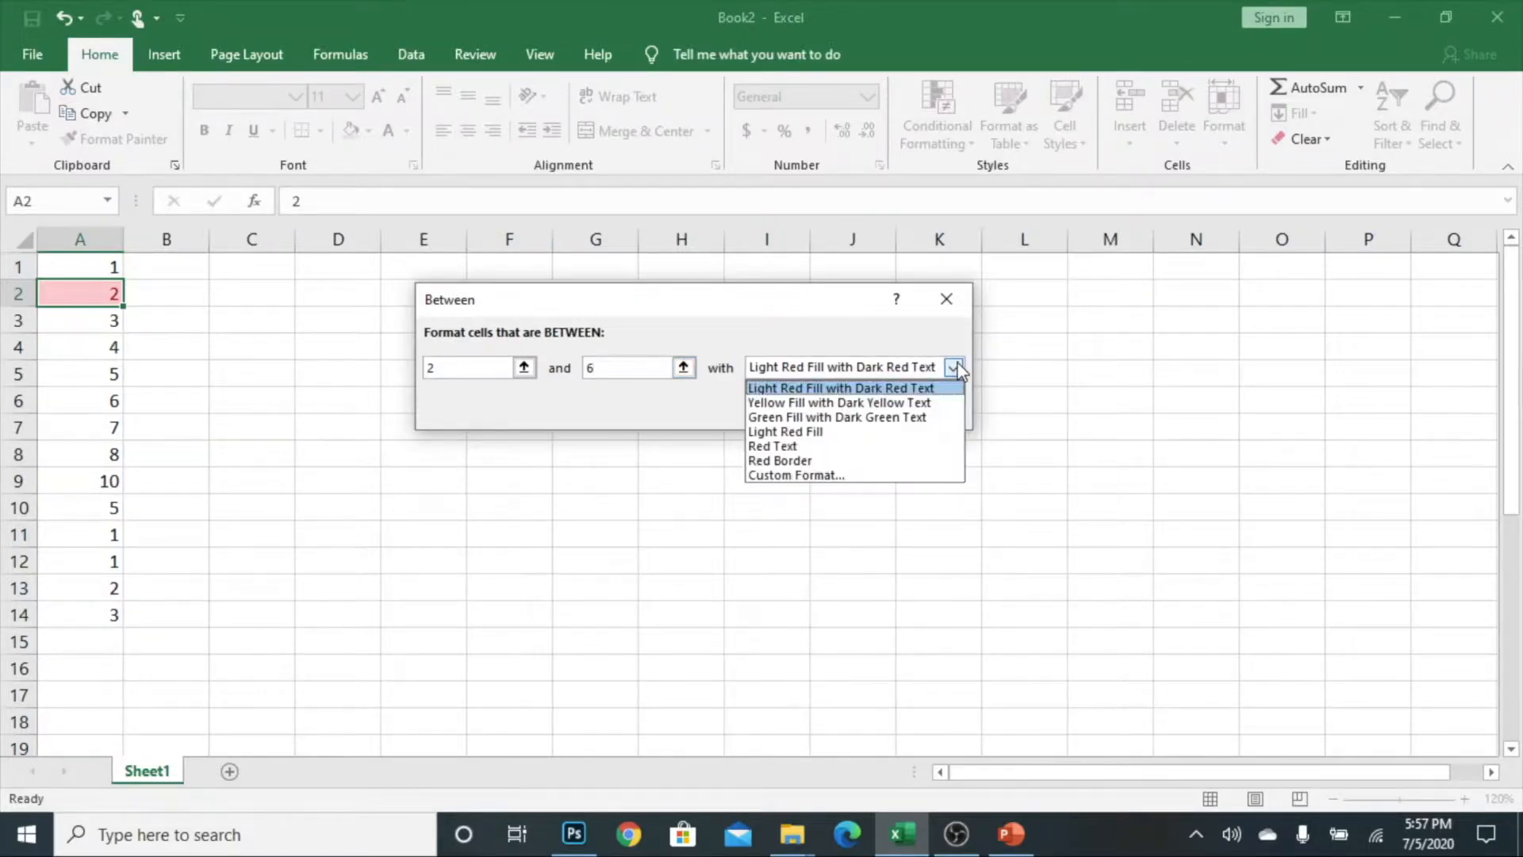
left_click(821, 418)
left_click(841, 412)
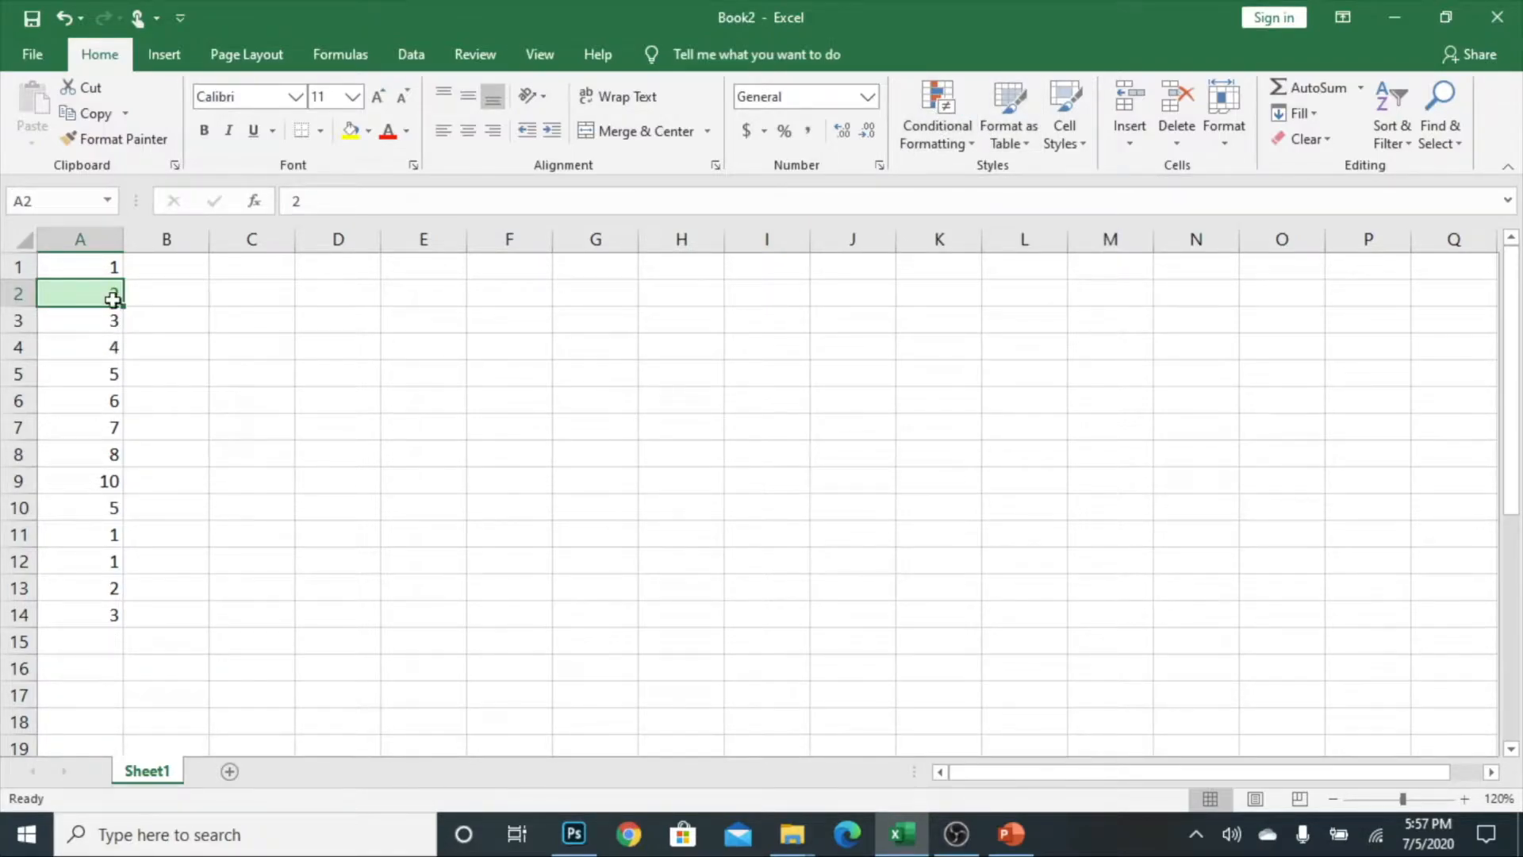
Delete the Between conditional formatting rule from cell A2
left_click(937, 131)
left_click(984, 477)
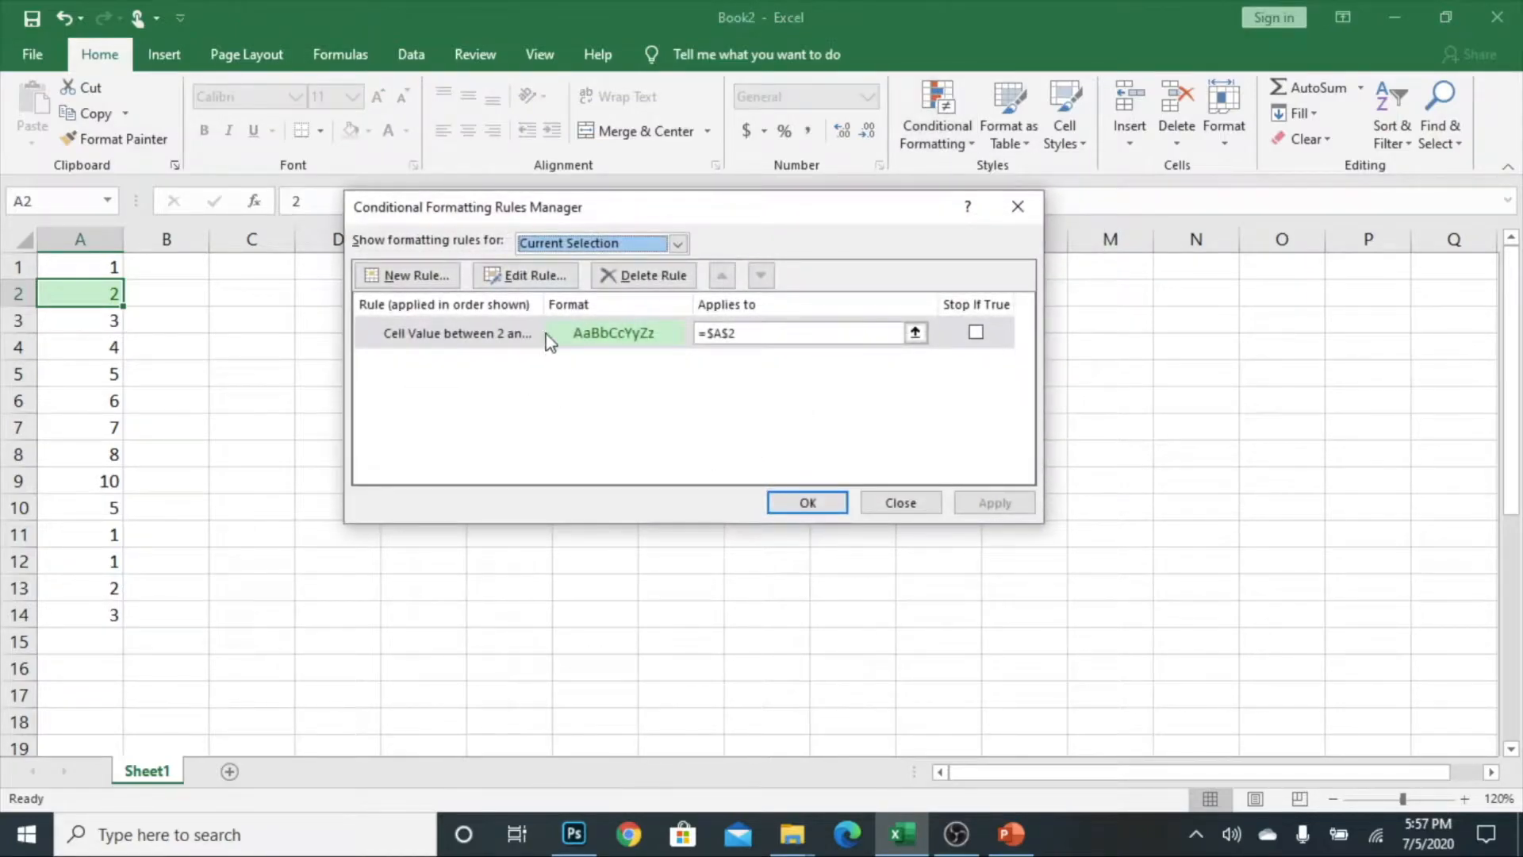
left_click(466, 336)
left_click(654, 278)
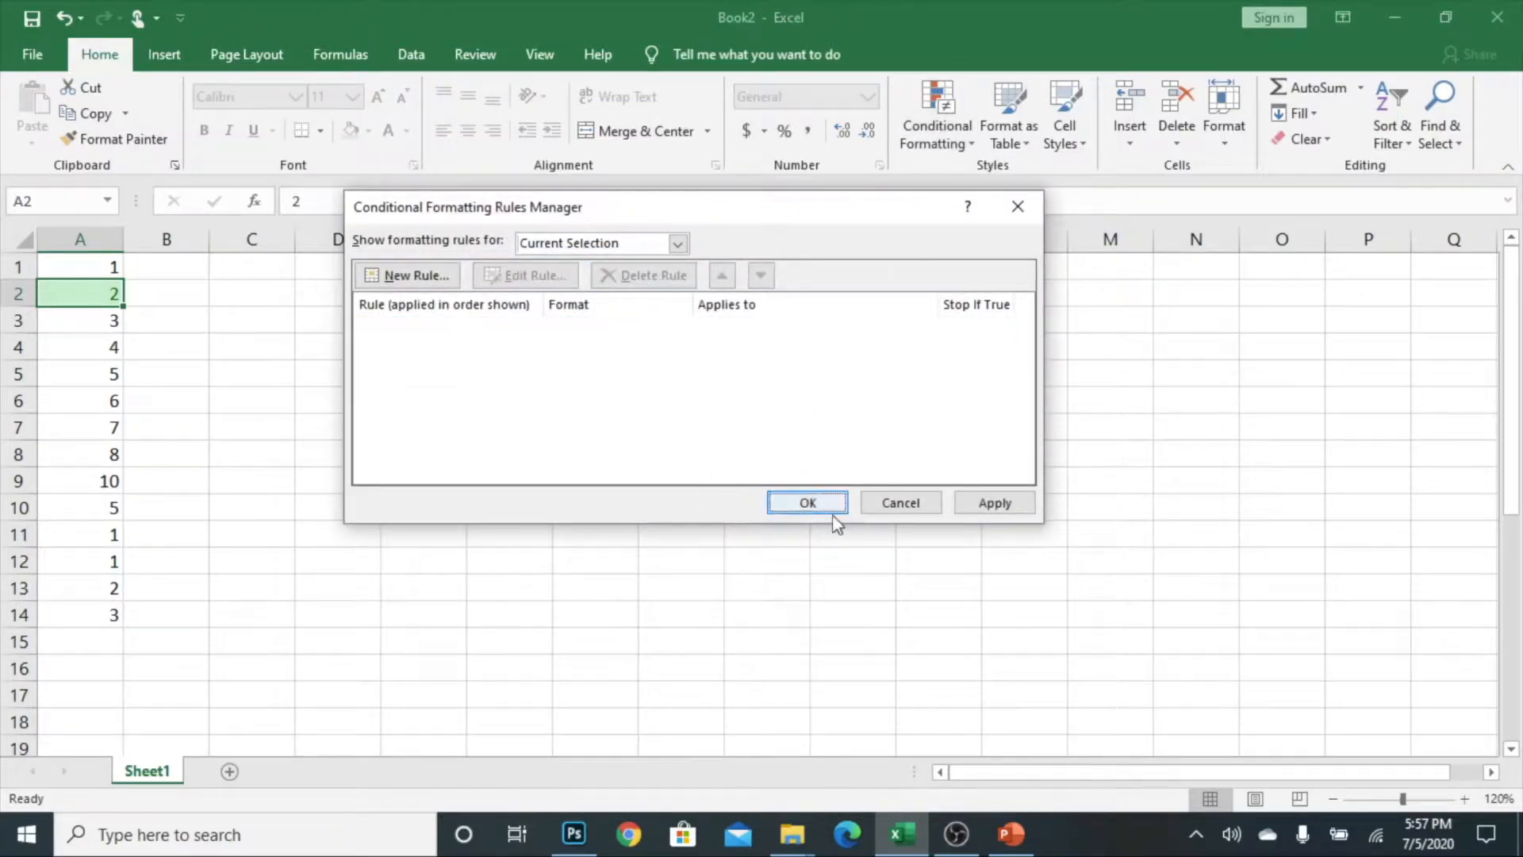
left_click(998, 506)
left_click(832, 509)
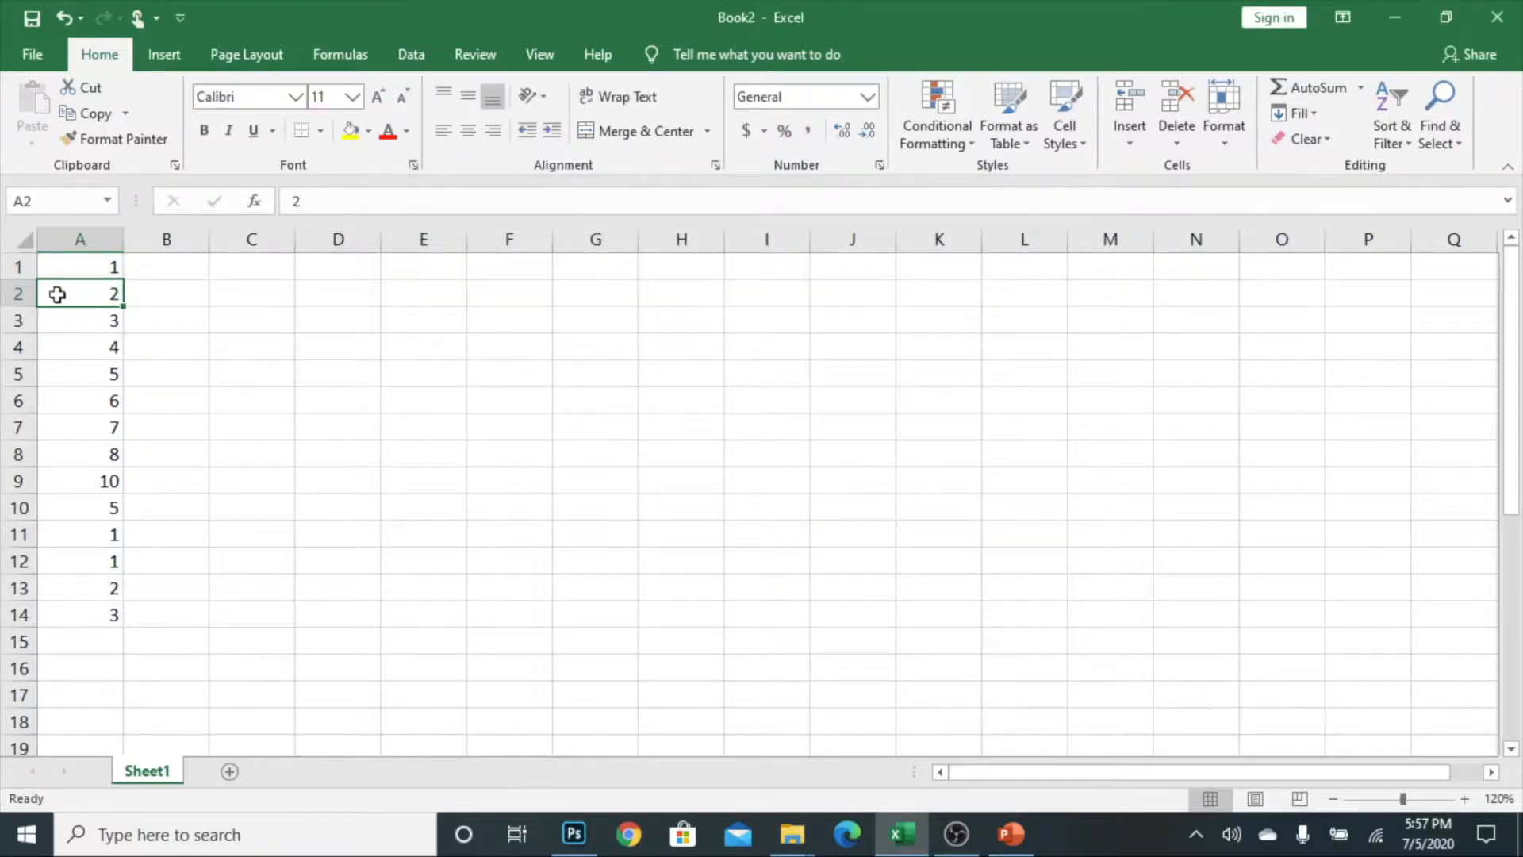
Highlight the values between 3 and 8 in A1:A14 with Green Fill with Dark Green Text
left_click_drag(64, 265, 63, 618)
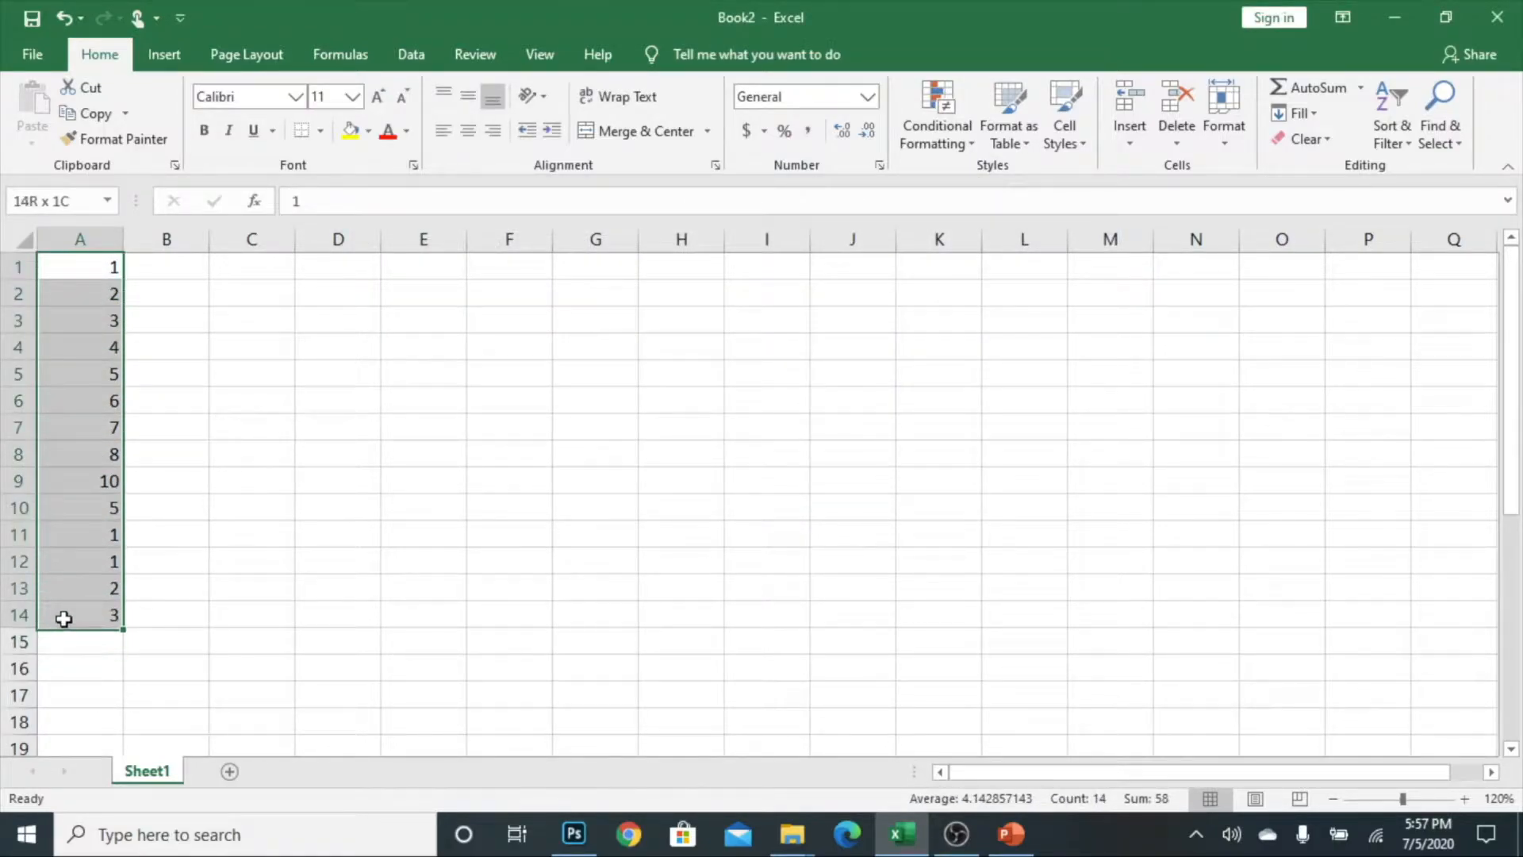
left_click(940, 120)
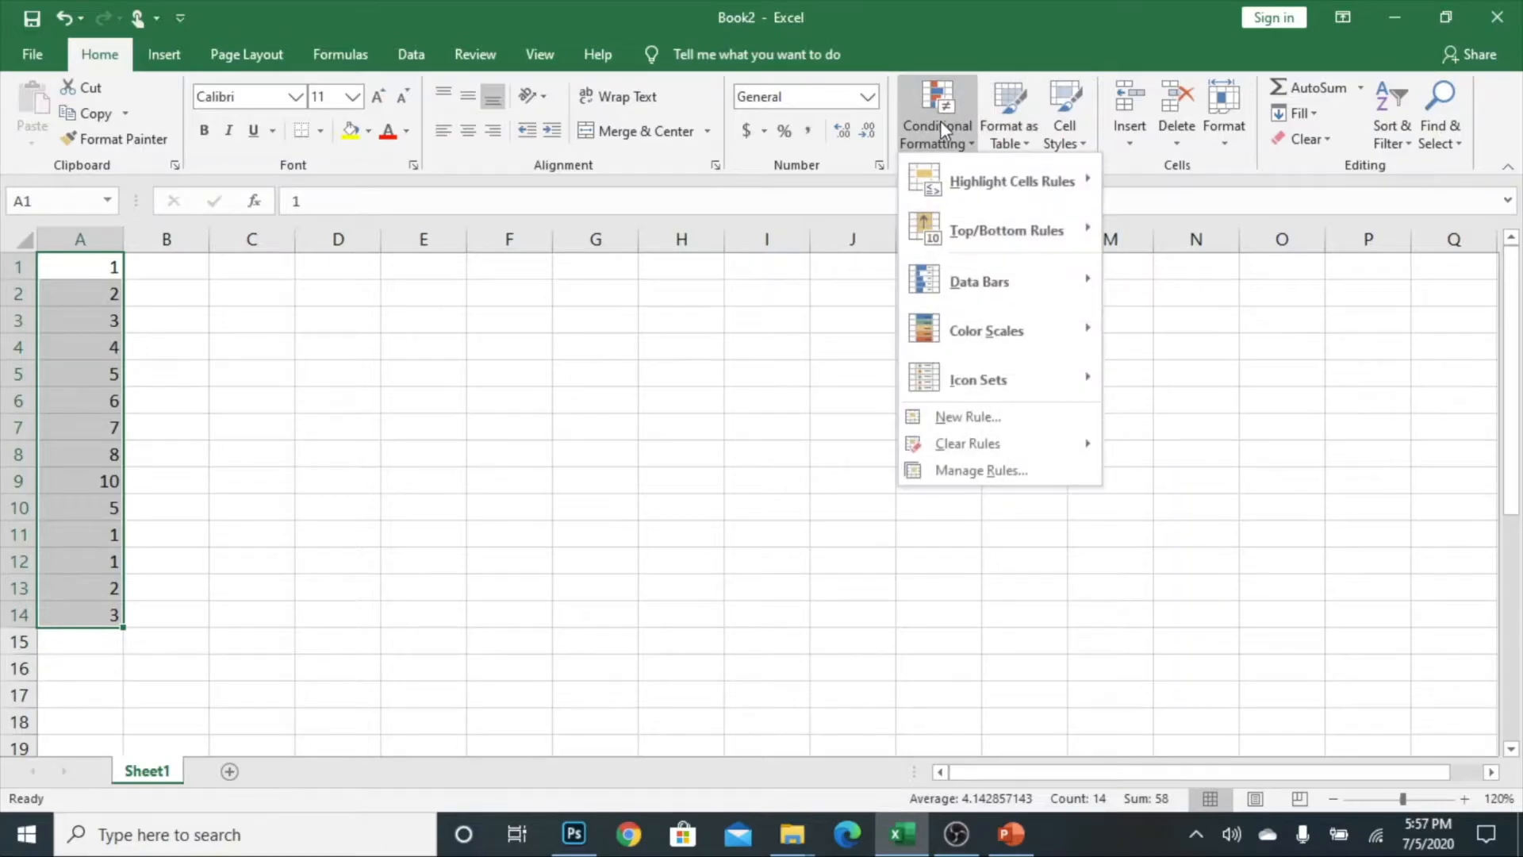
mouse_move(983, 182)
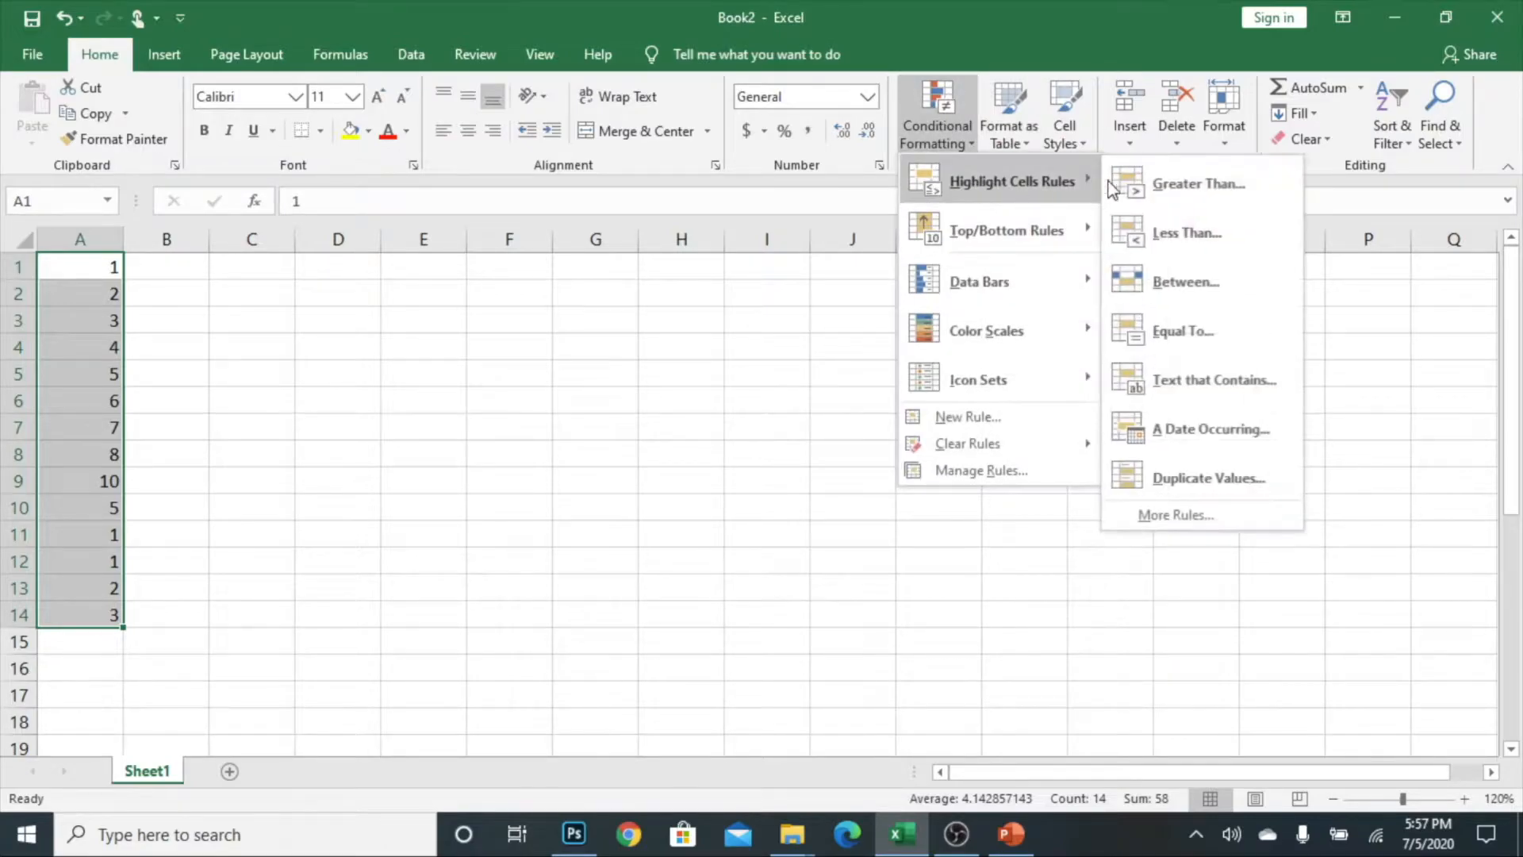
left_click(1219, 304)
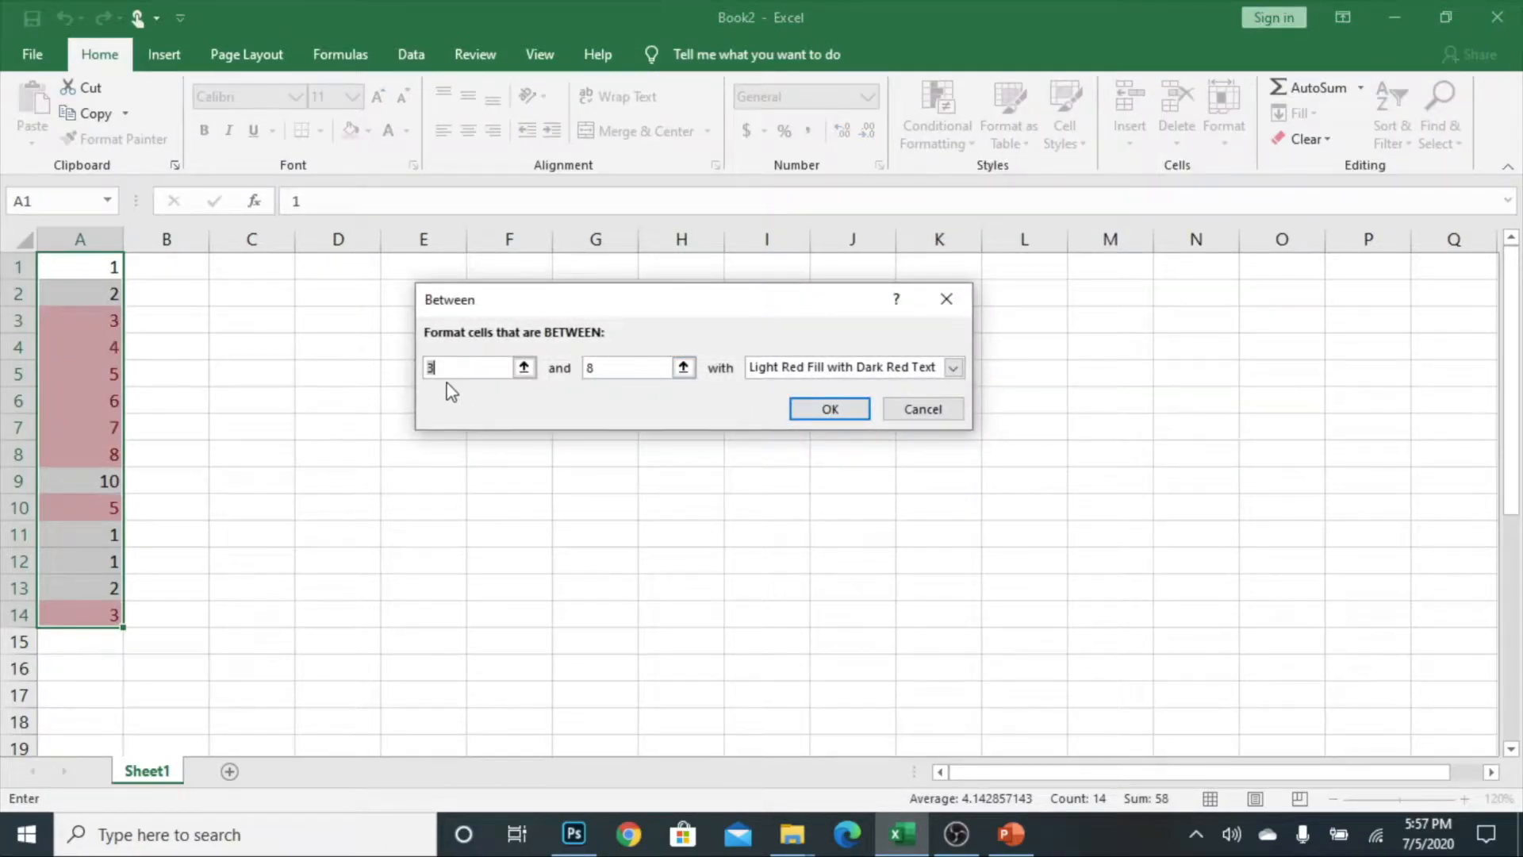
left_click(953, 367)
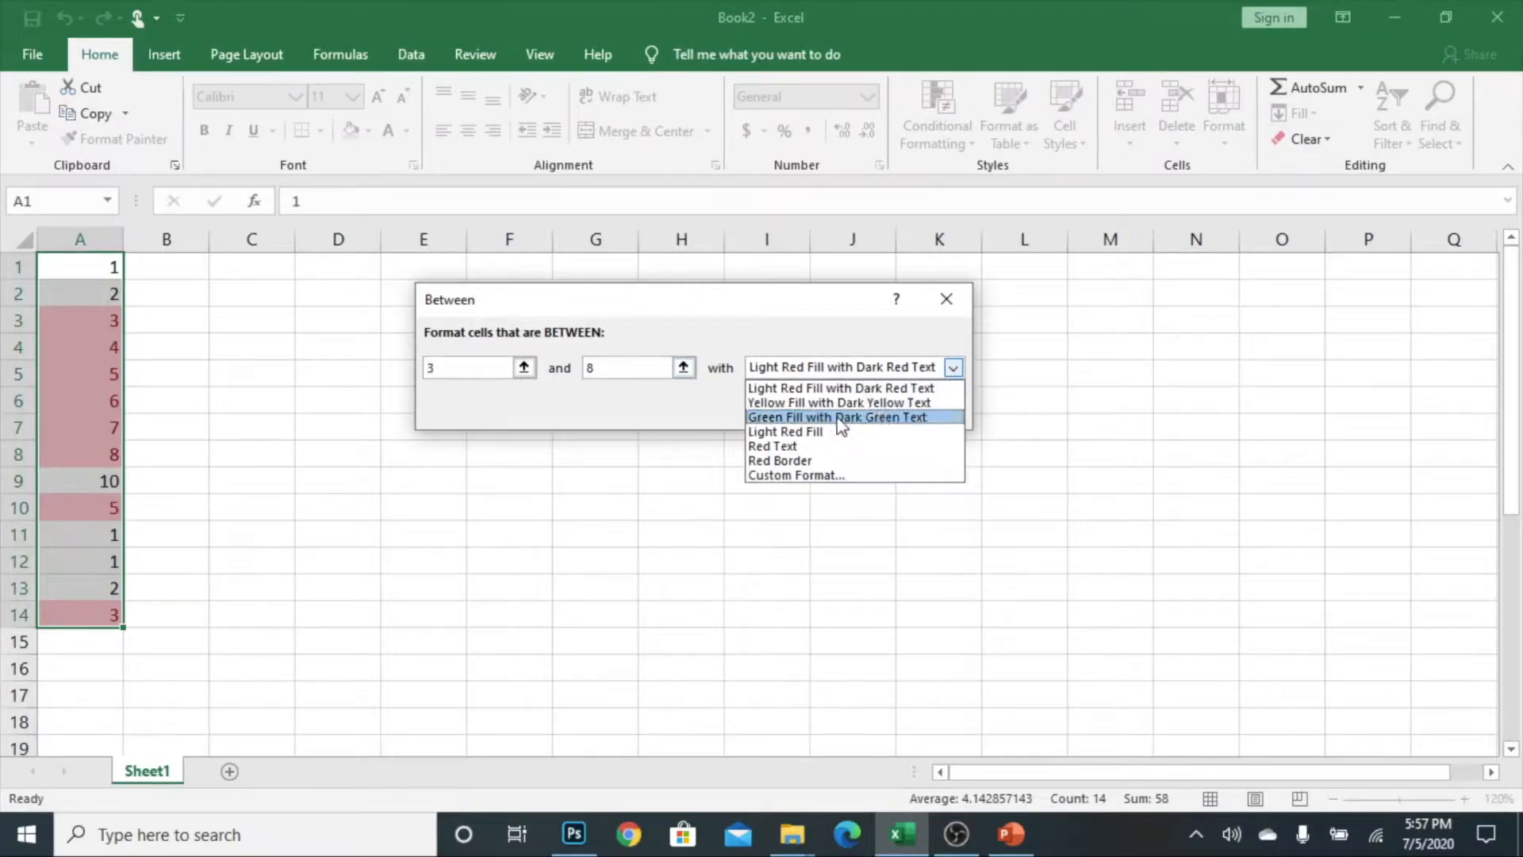
left_click(842, 417)
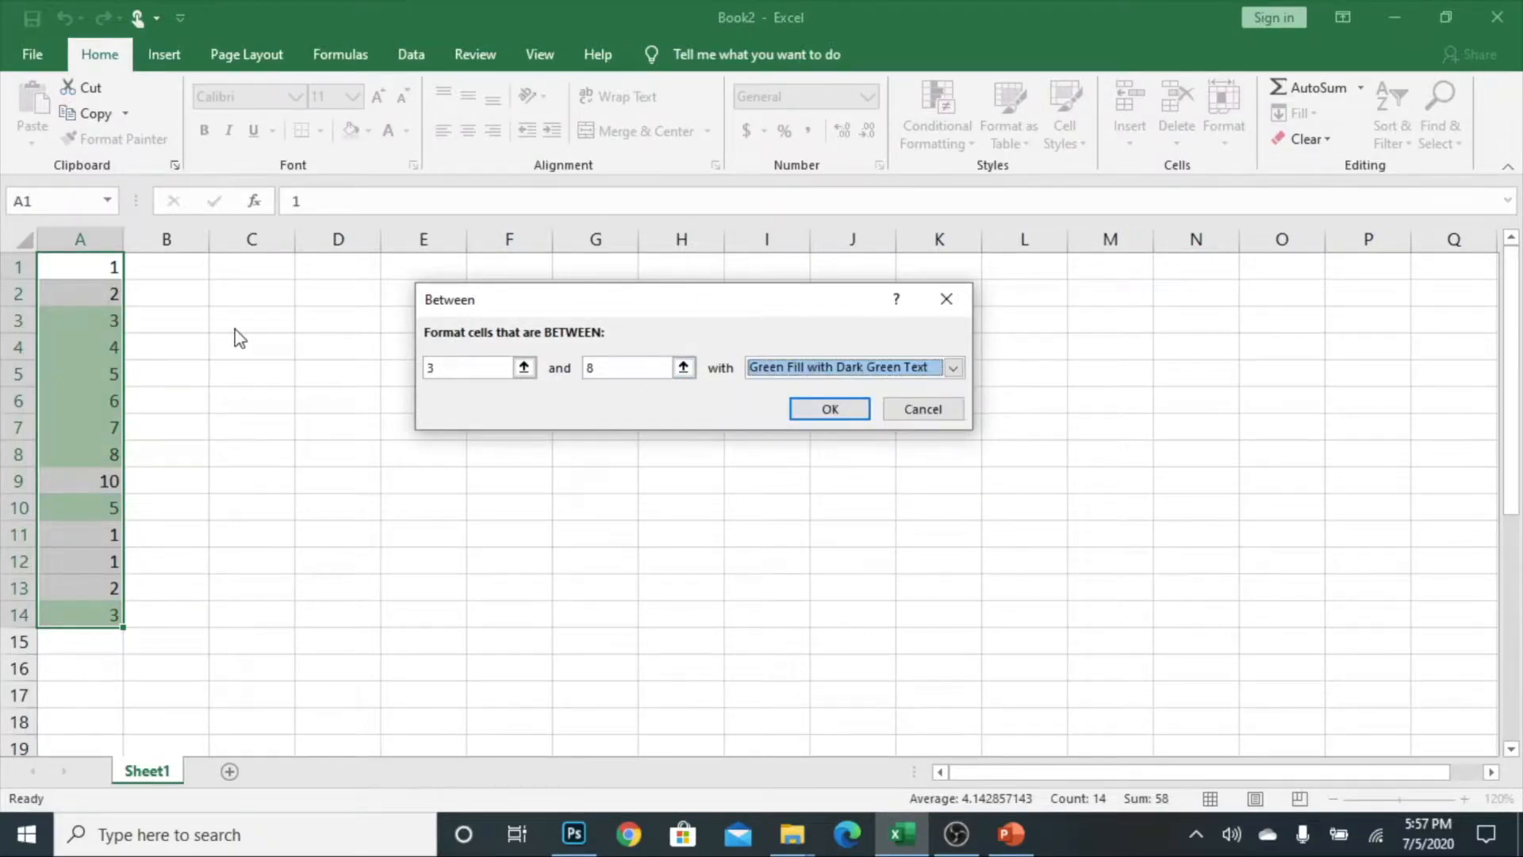
left_click(830, 409)
left_click(198, 380)
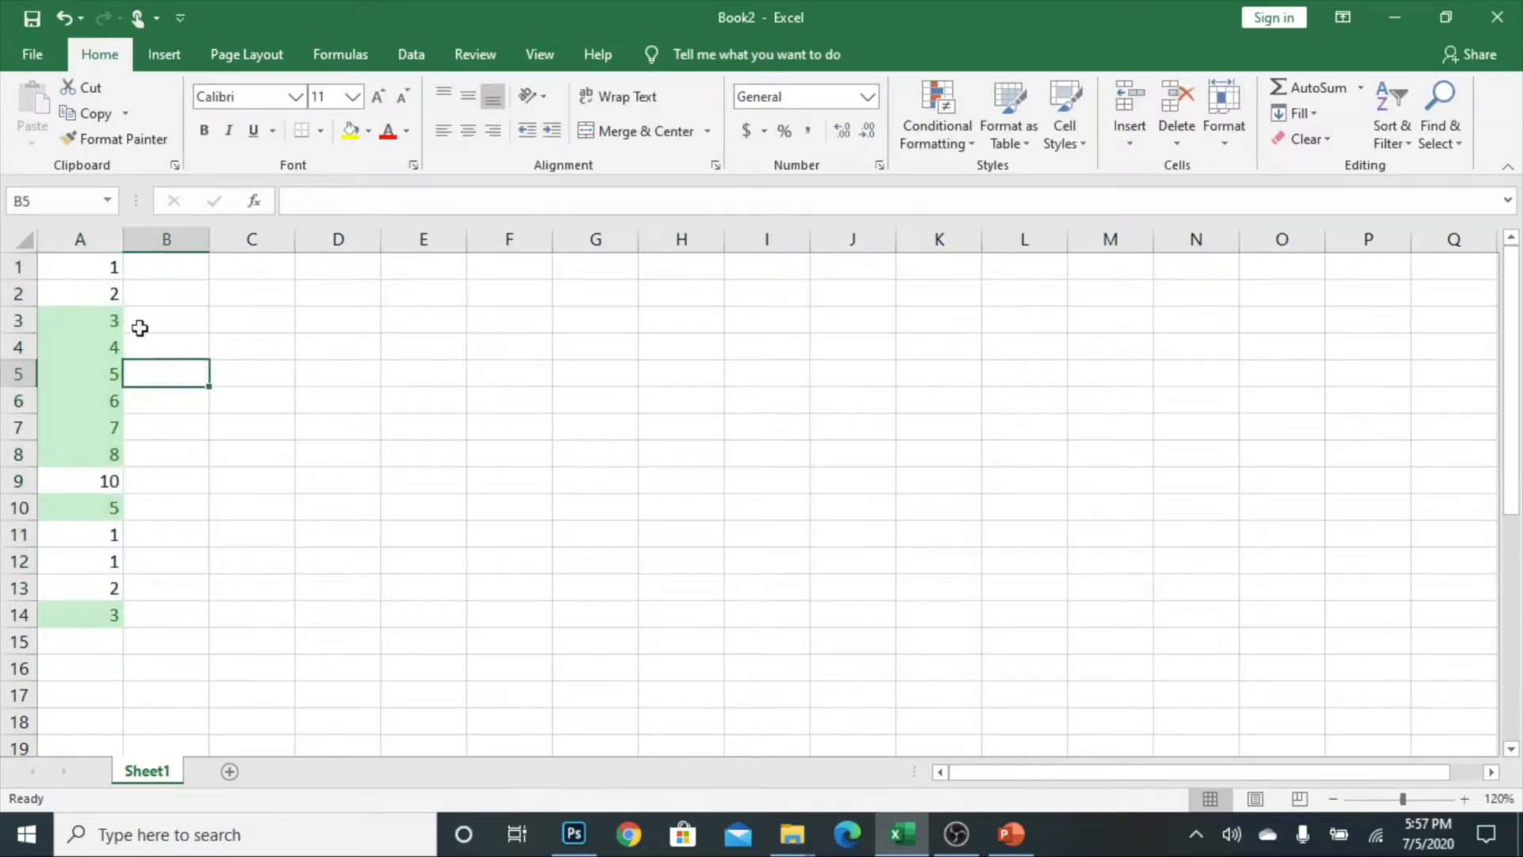
Delete the conditional formatting rule that highlights values between 3 and 8 in column A
left_click_drag(90, 273, 109, 616)
left_click(95, 345)
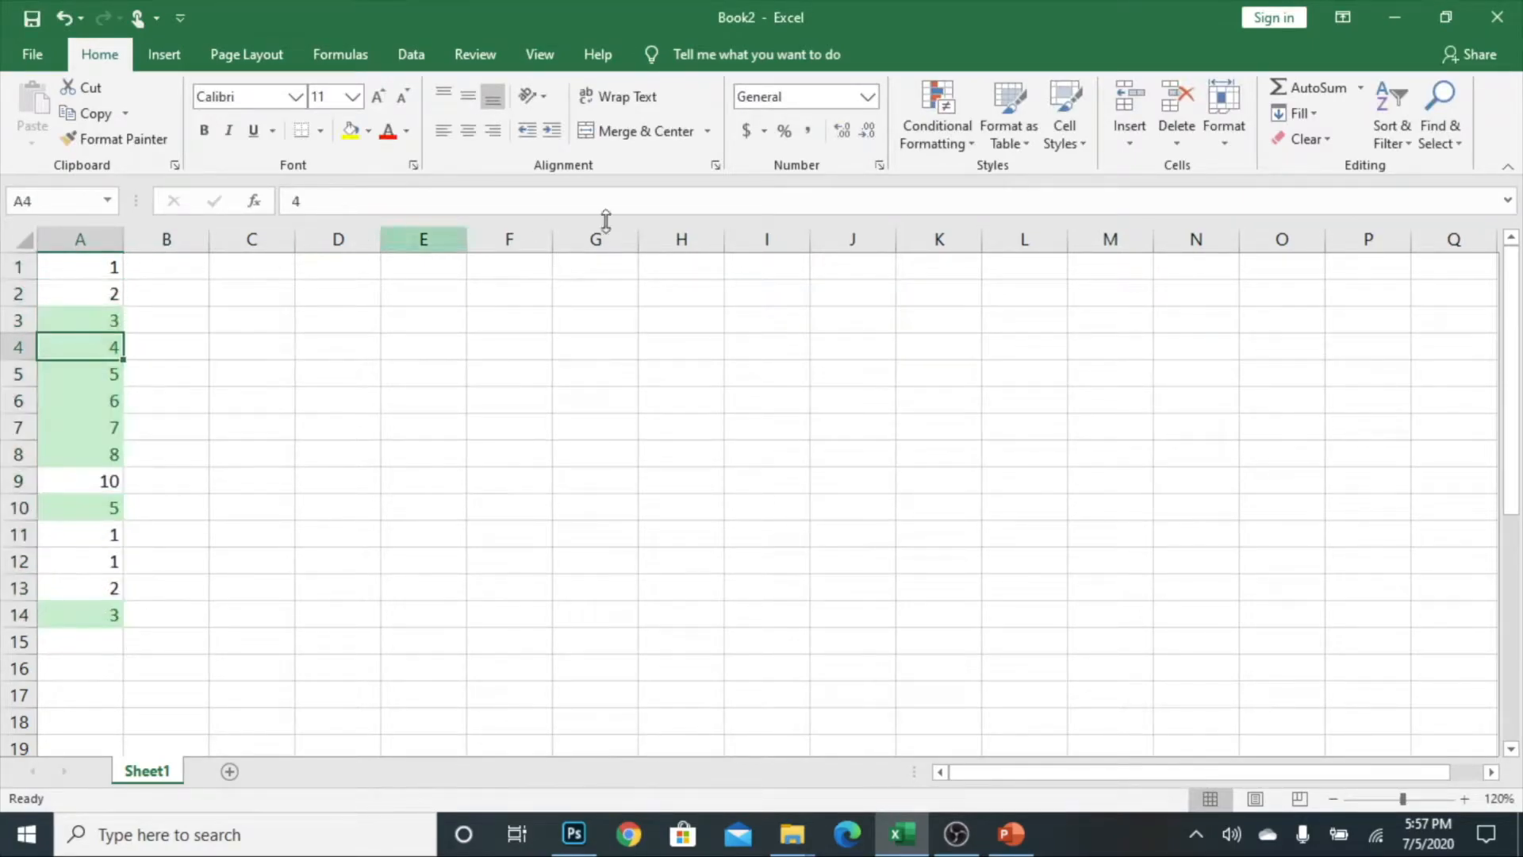
left_click(958, 117)
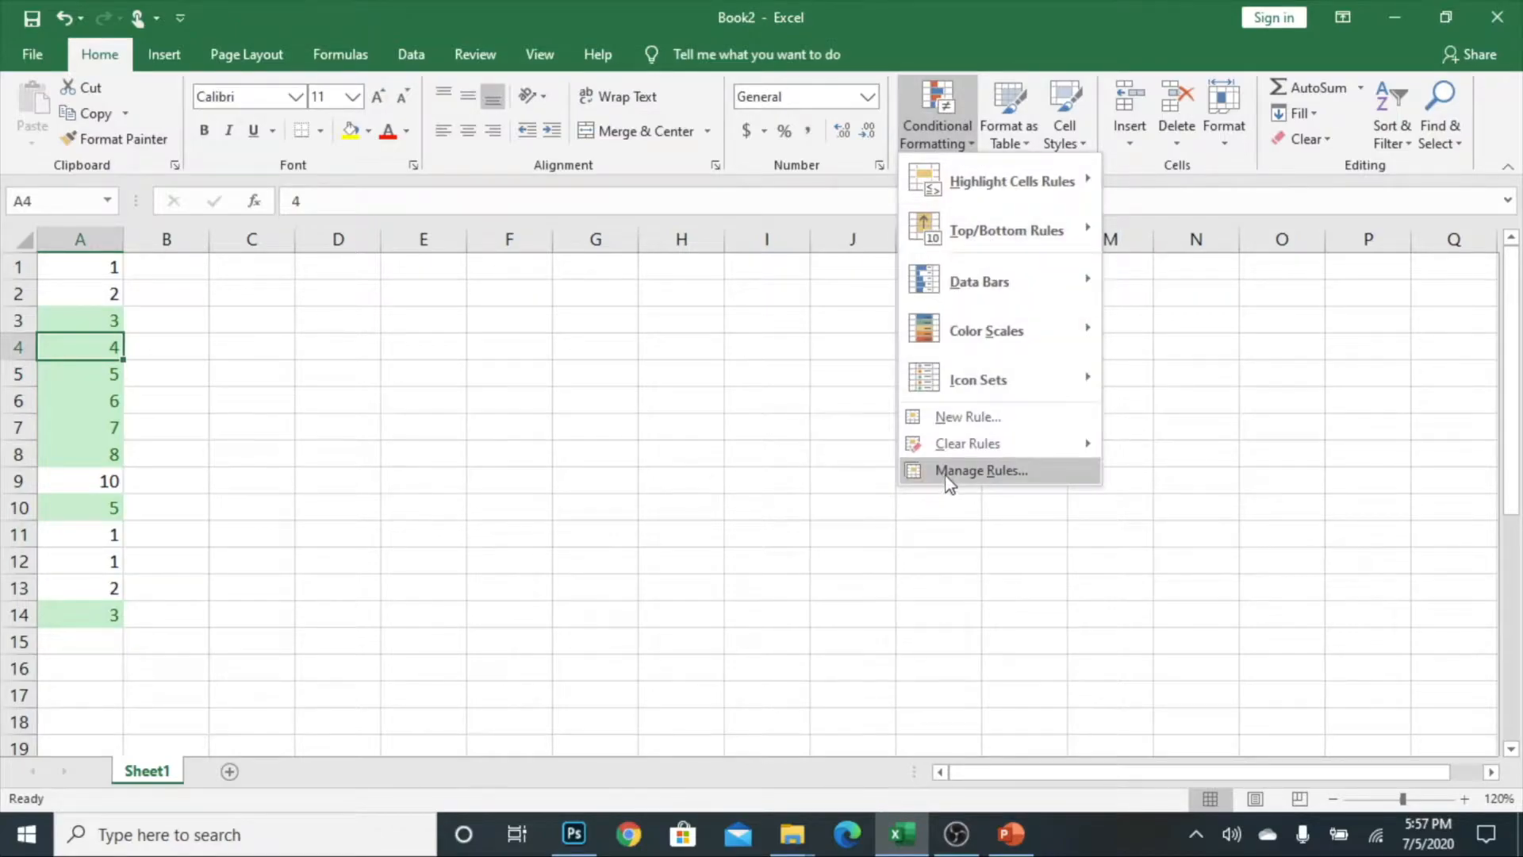
left_click(948, 469)
left_click(525, 340)
left_click(644, 275)
left_click(979, 510)
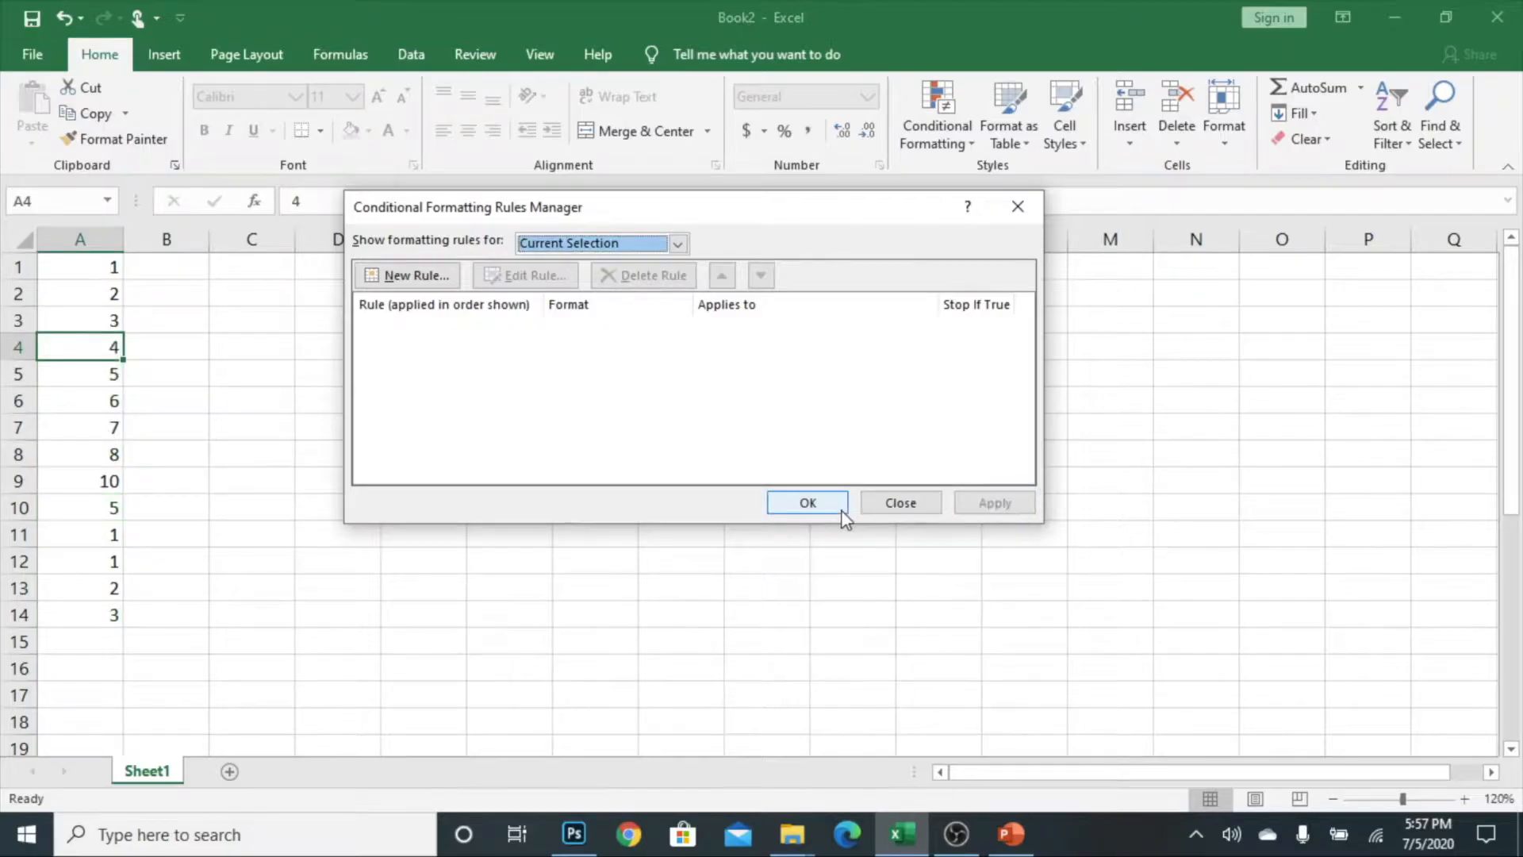
left_click(839, 508)
Preview the Duplicate Values highlight rule on A1:A14 without keeping it
left_click(950, 117)
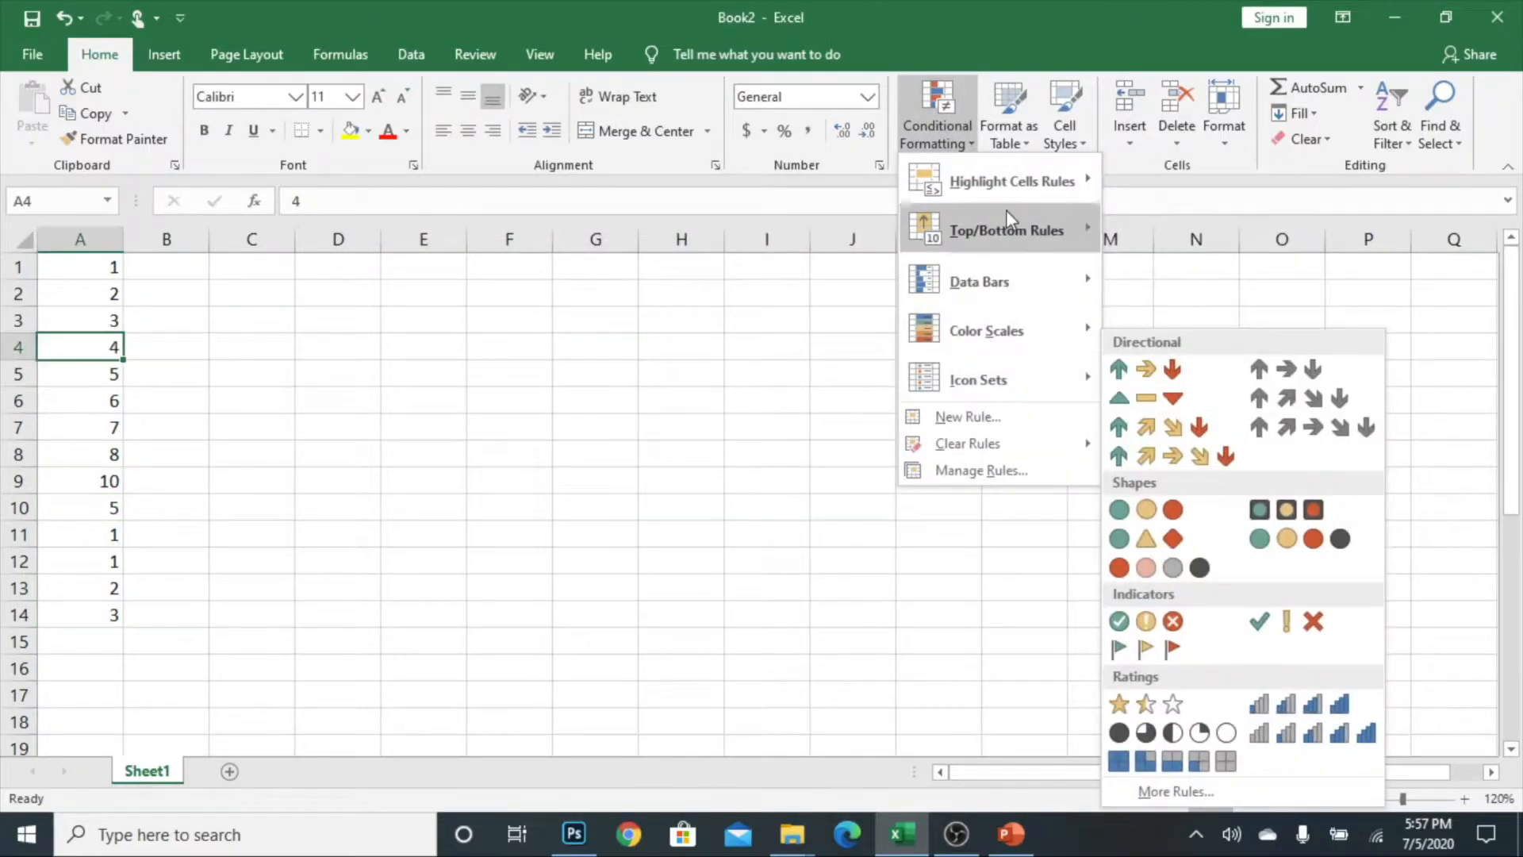
mouse_move(1017, 178)
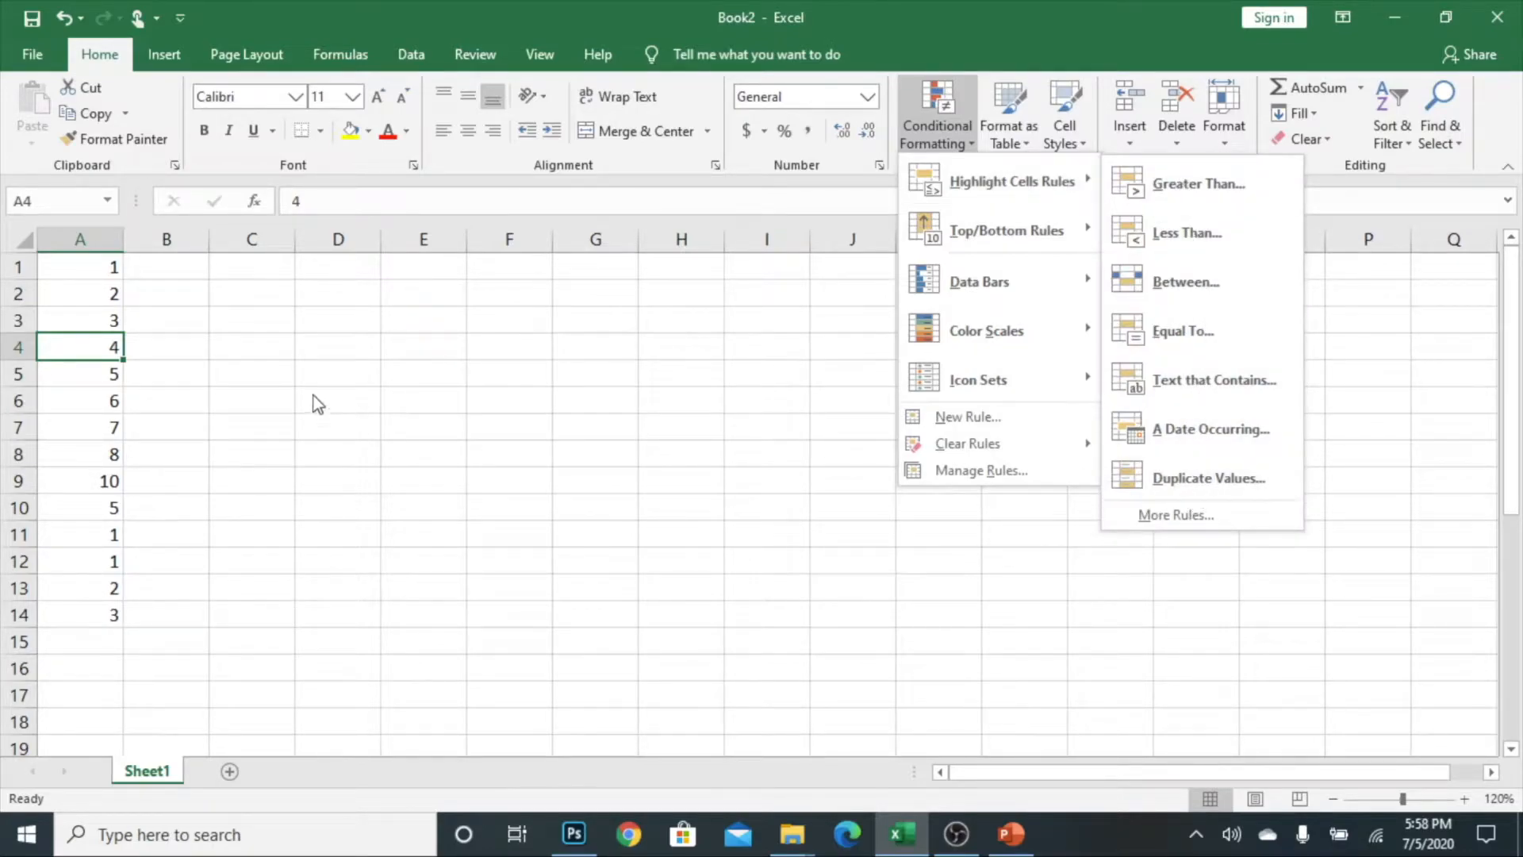
left_click(214, 299)
left_click_drag(92, 265, 65, 611)
left_click(940, 111)
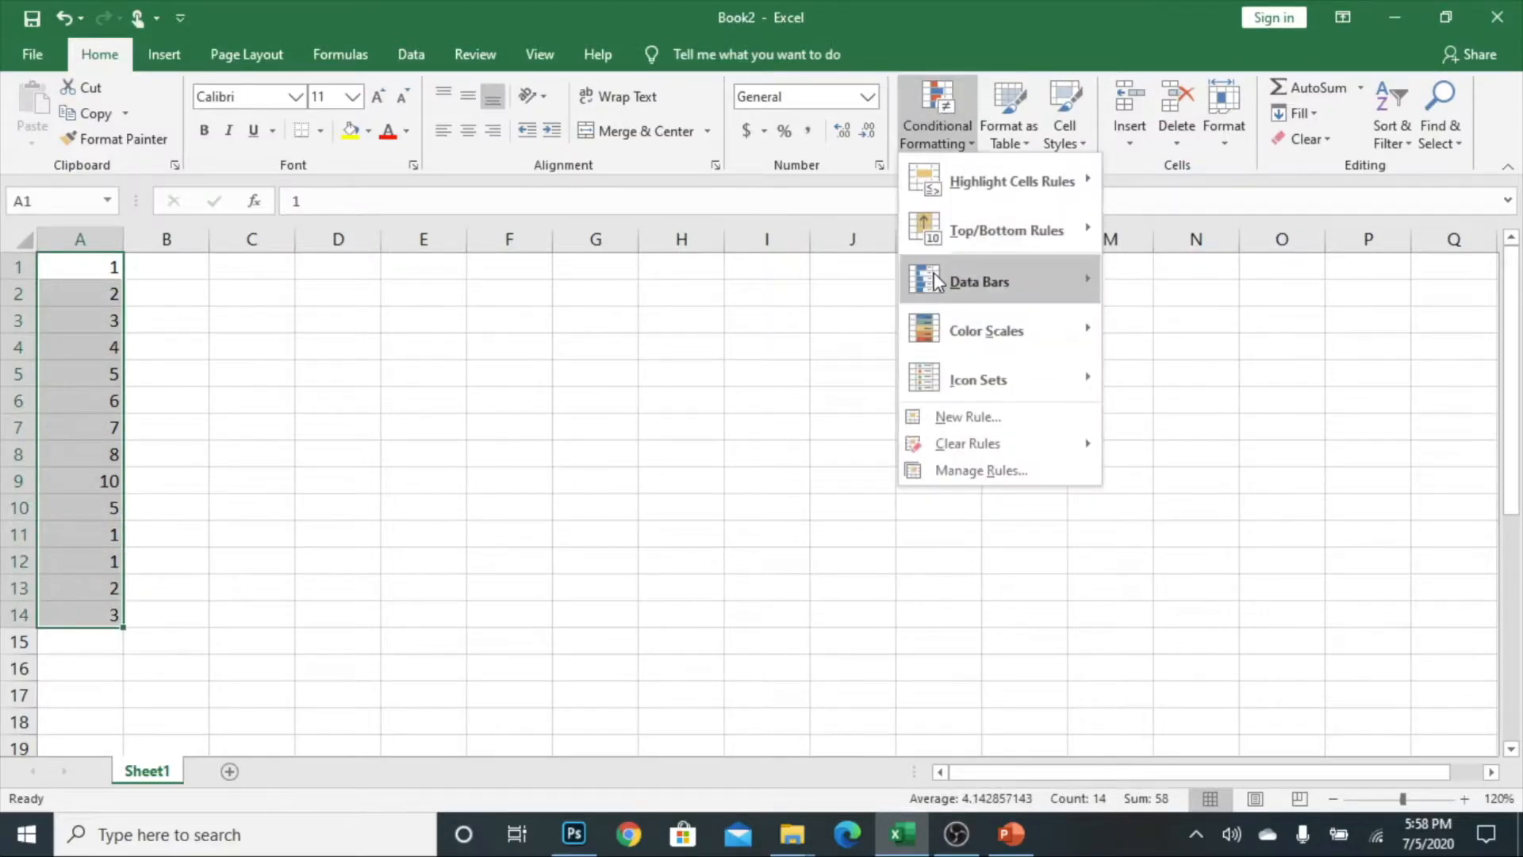
mouse_move(1027, 192)
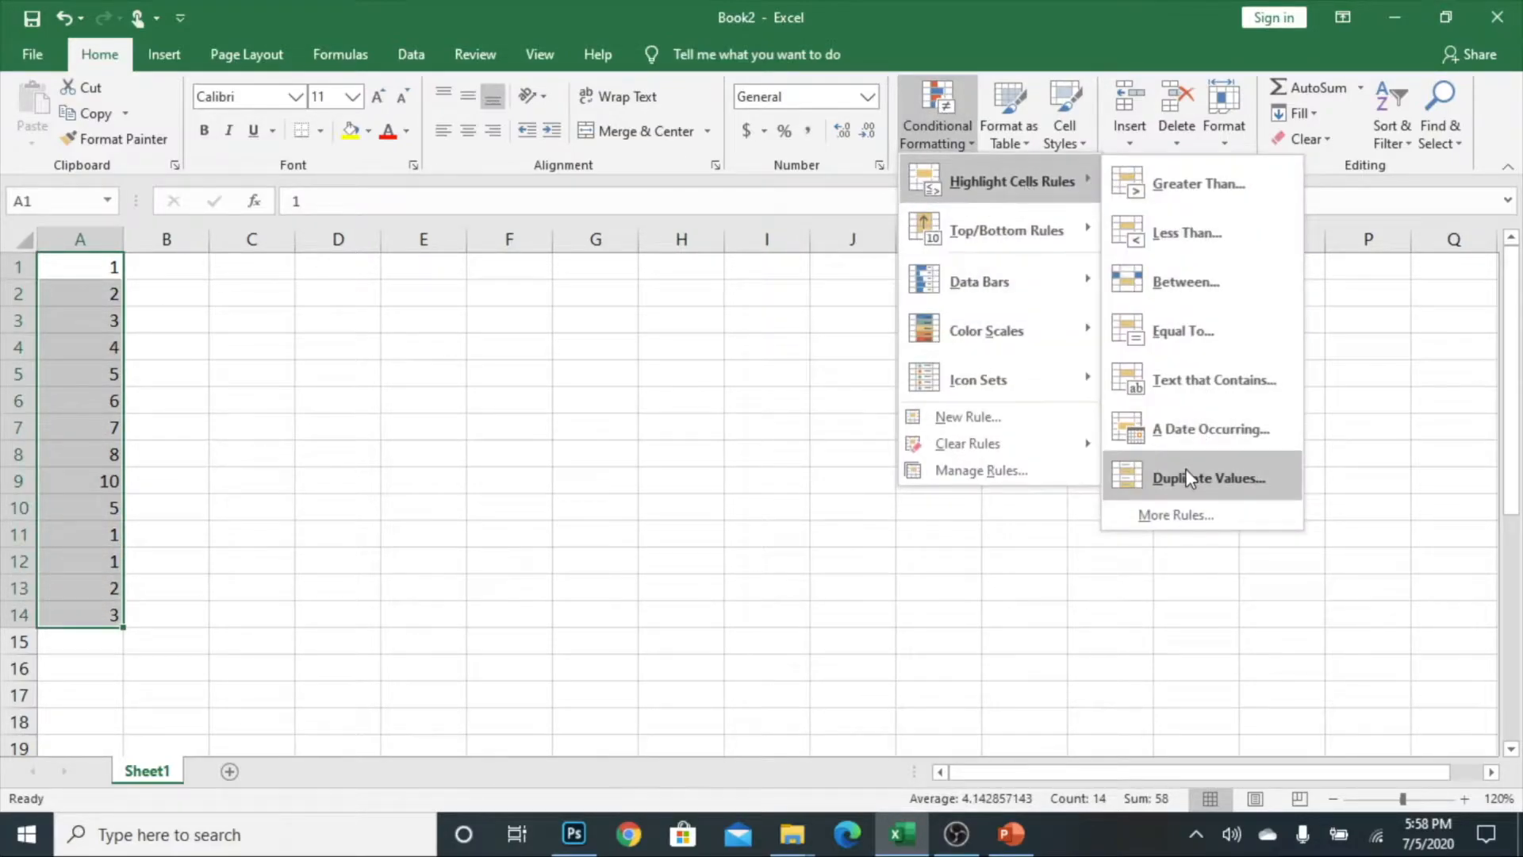
left_click(1205, 476)
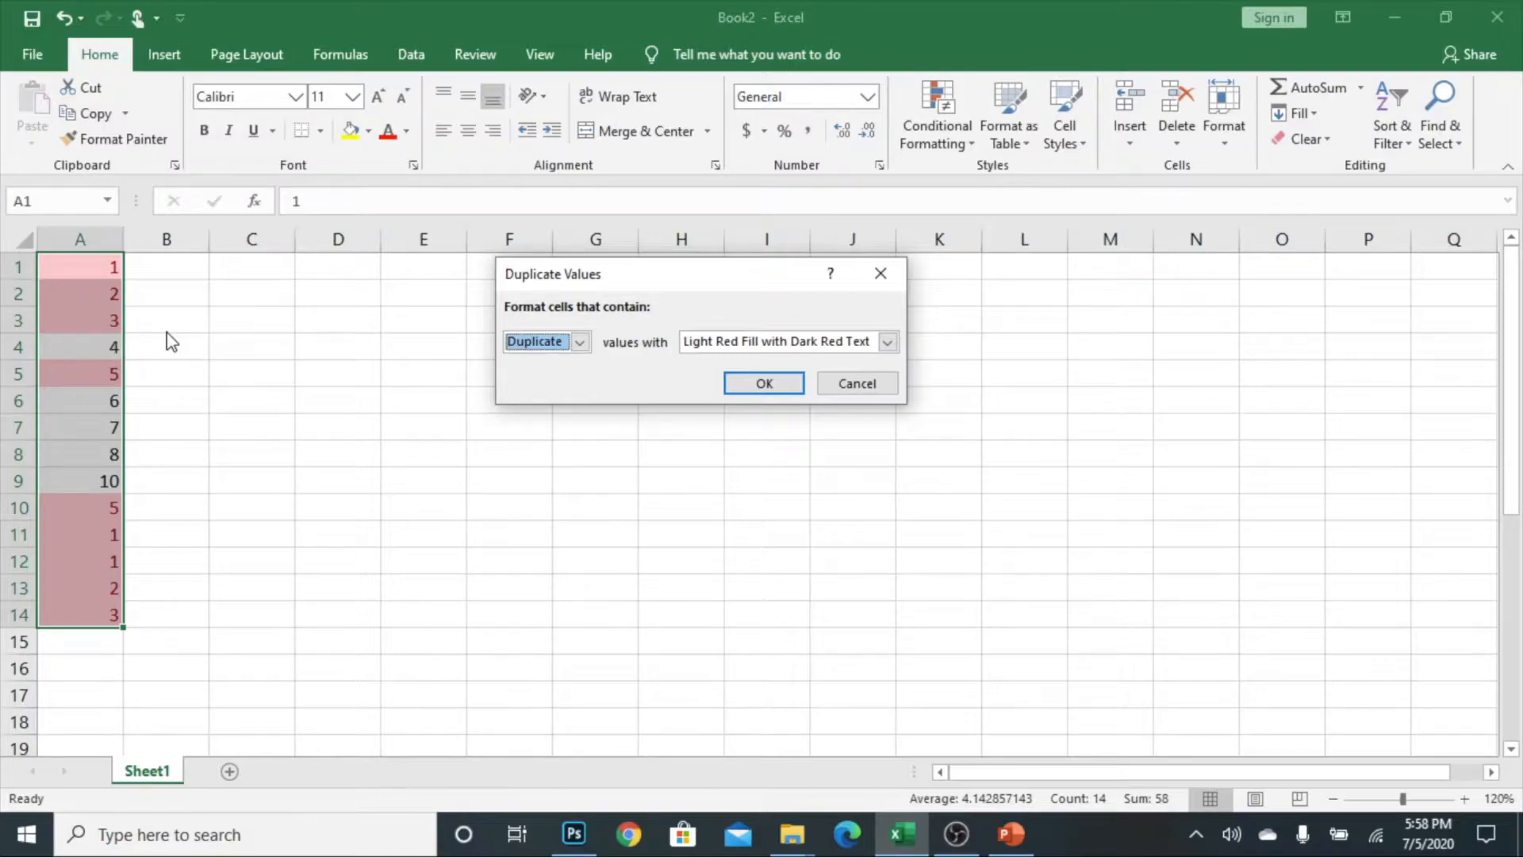
left_click(860, 383)
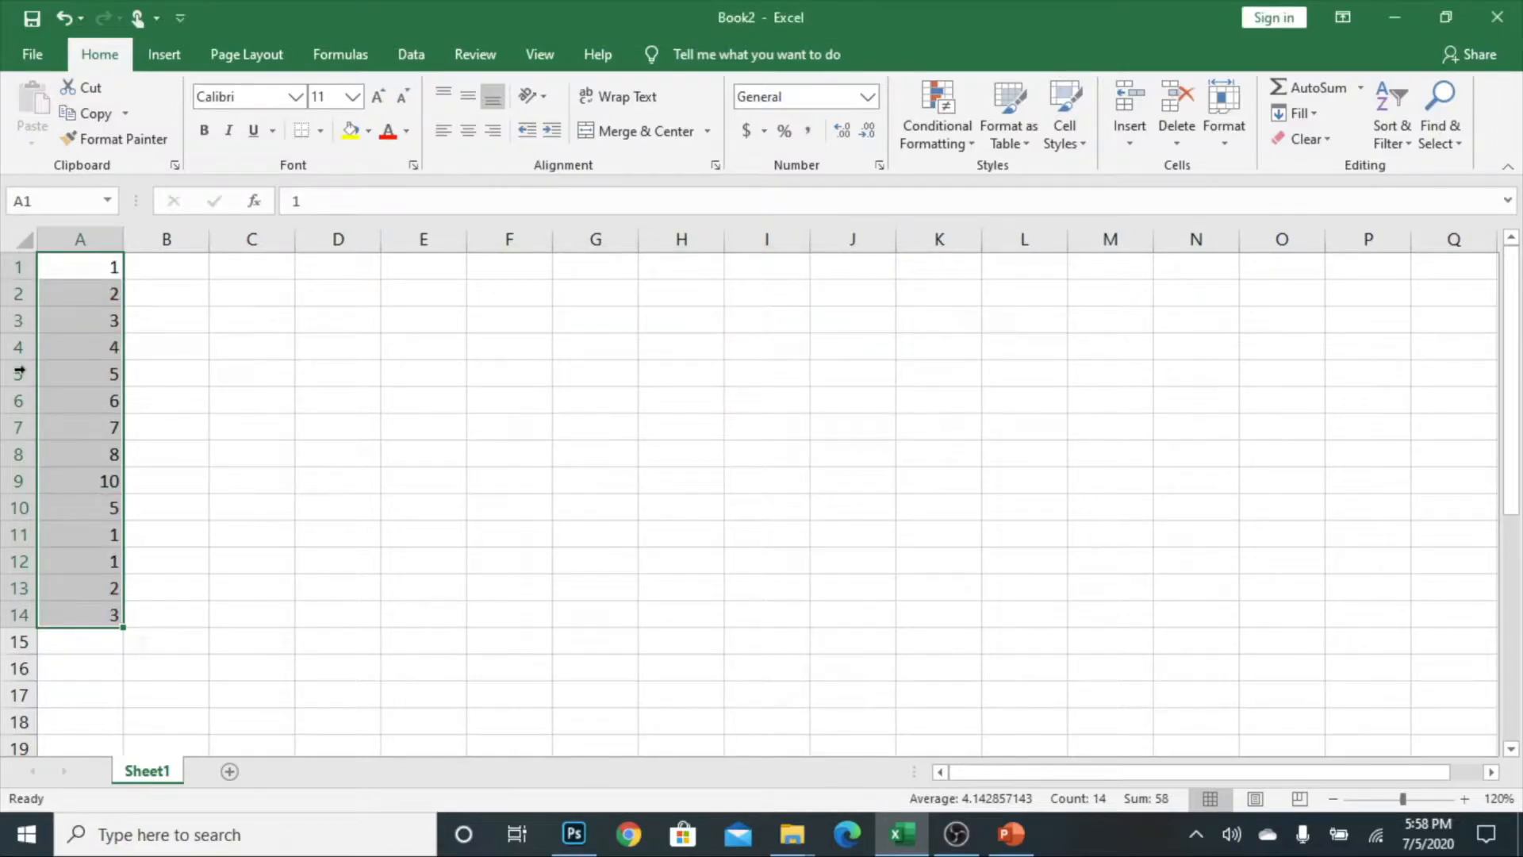
Highlight the top 10 items in A1:A14 with Light Red Fill with Dark Red Text
left_click(944, 122)
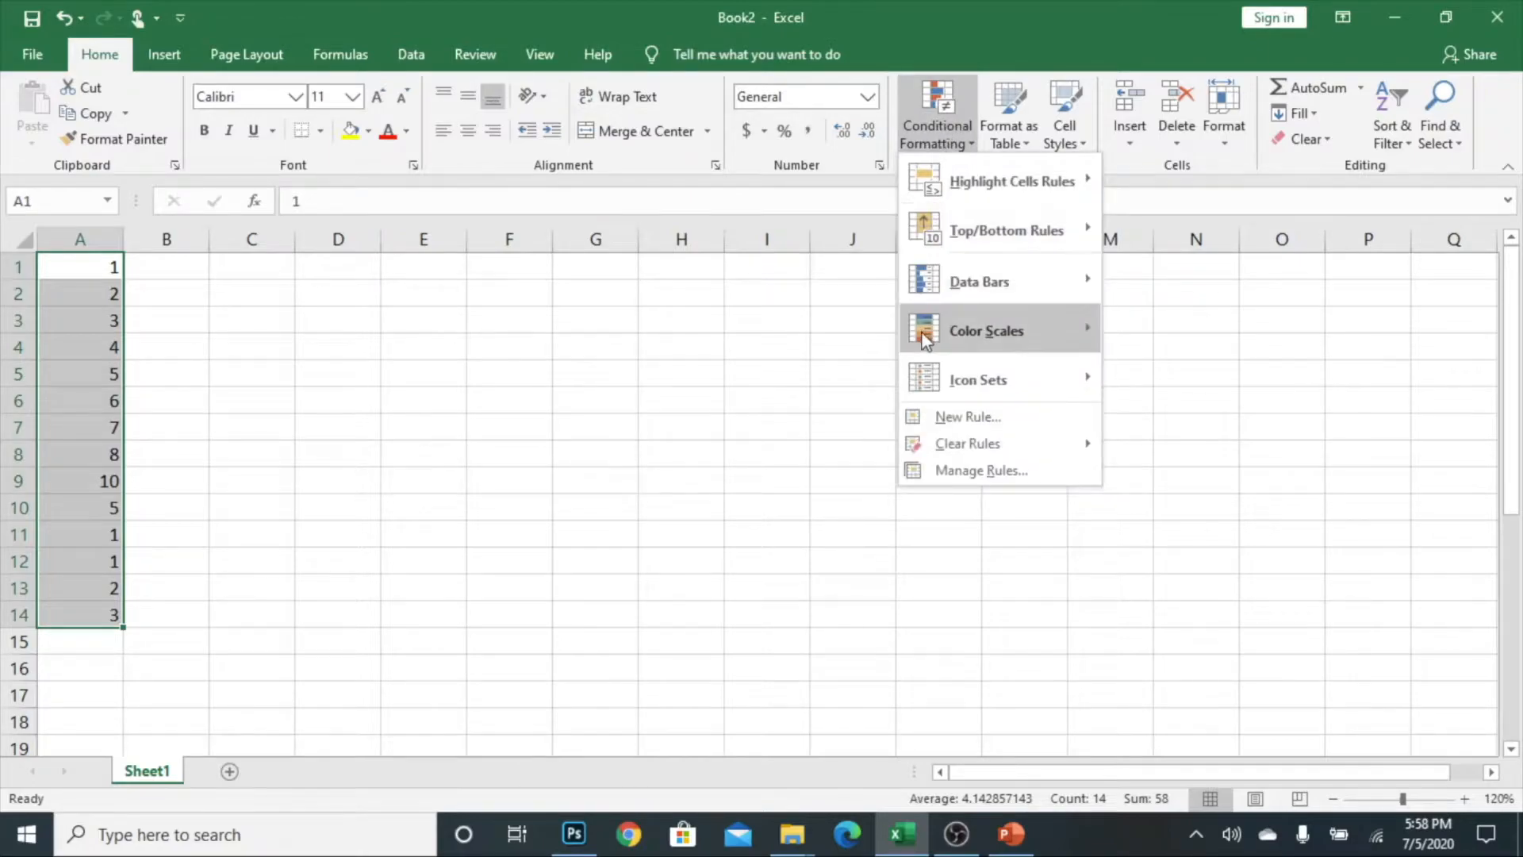
mouse_move(984, 250)
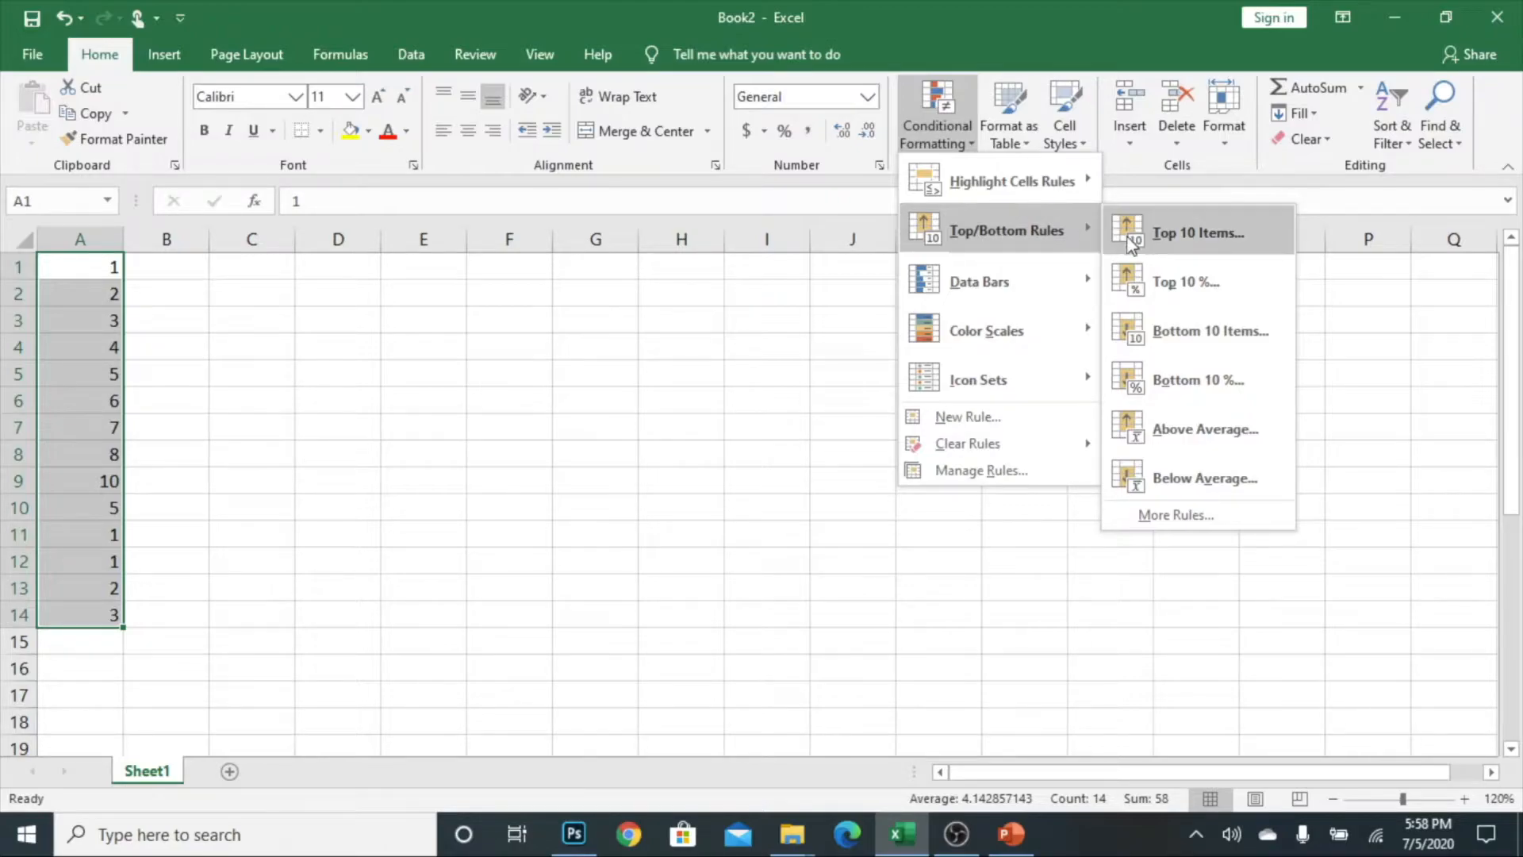
left_click(1183, 231)
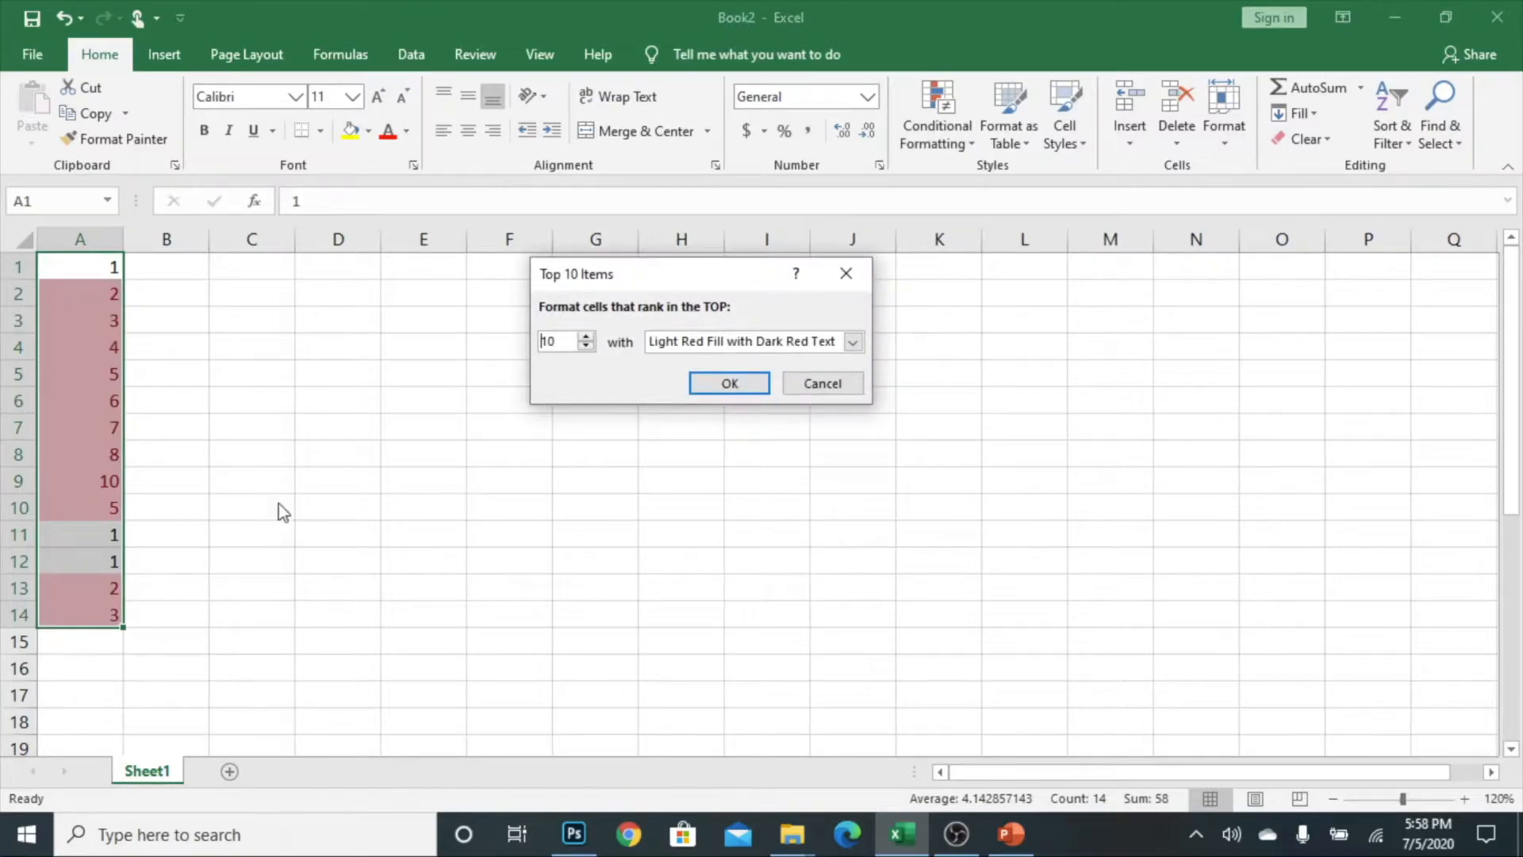
left_click(746, 384)
left_click(149, 561)
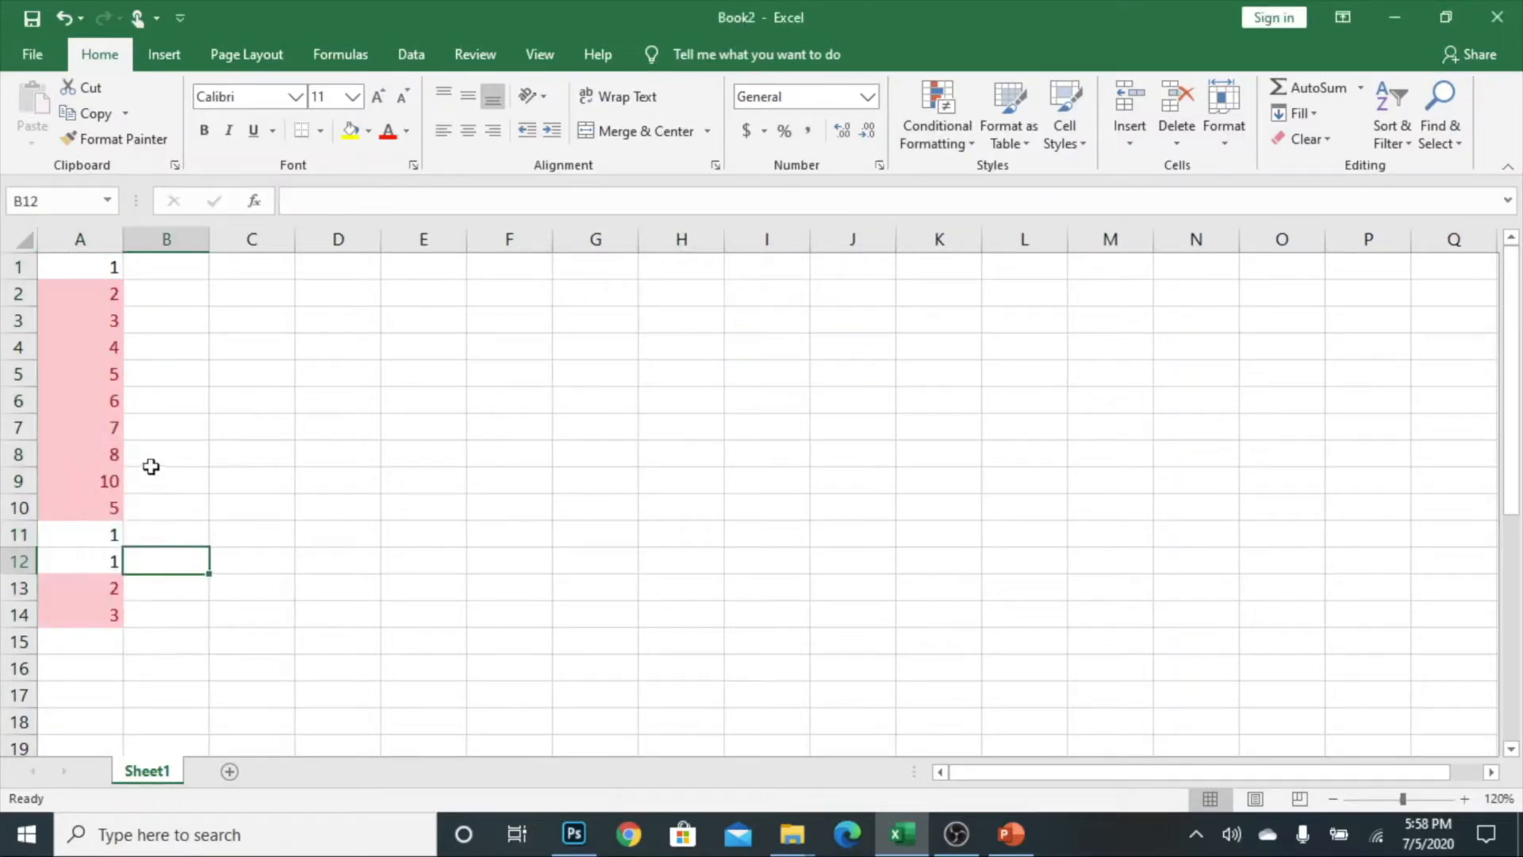
Delete the Top 10 conditional formatting rule from A1:A14
left_click_drag(84, 267, 59, 618)
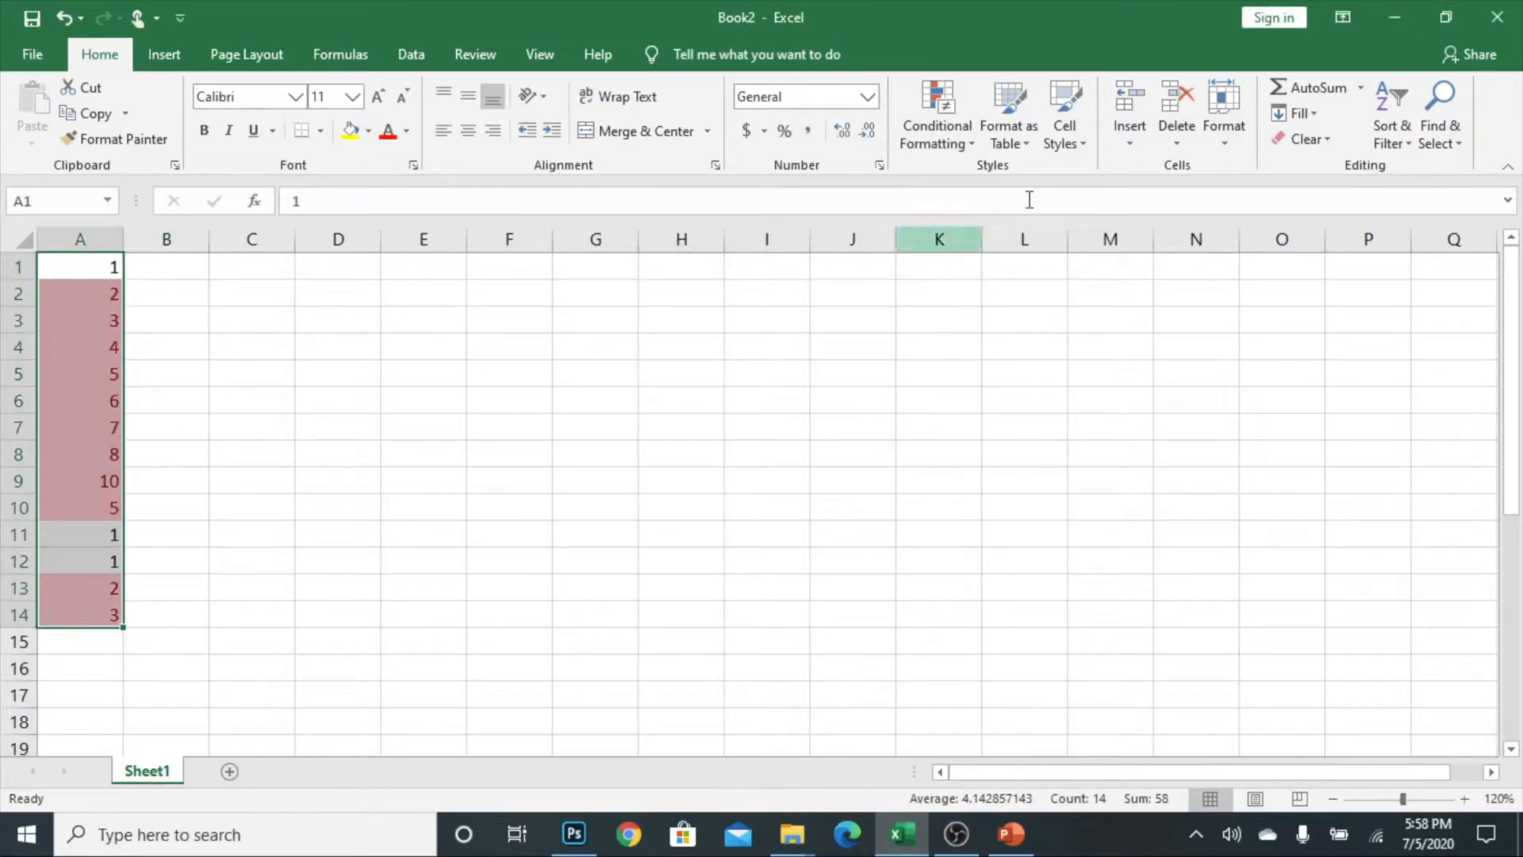
left_click(936, 127)
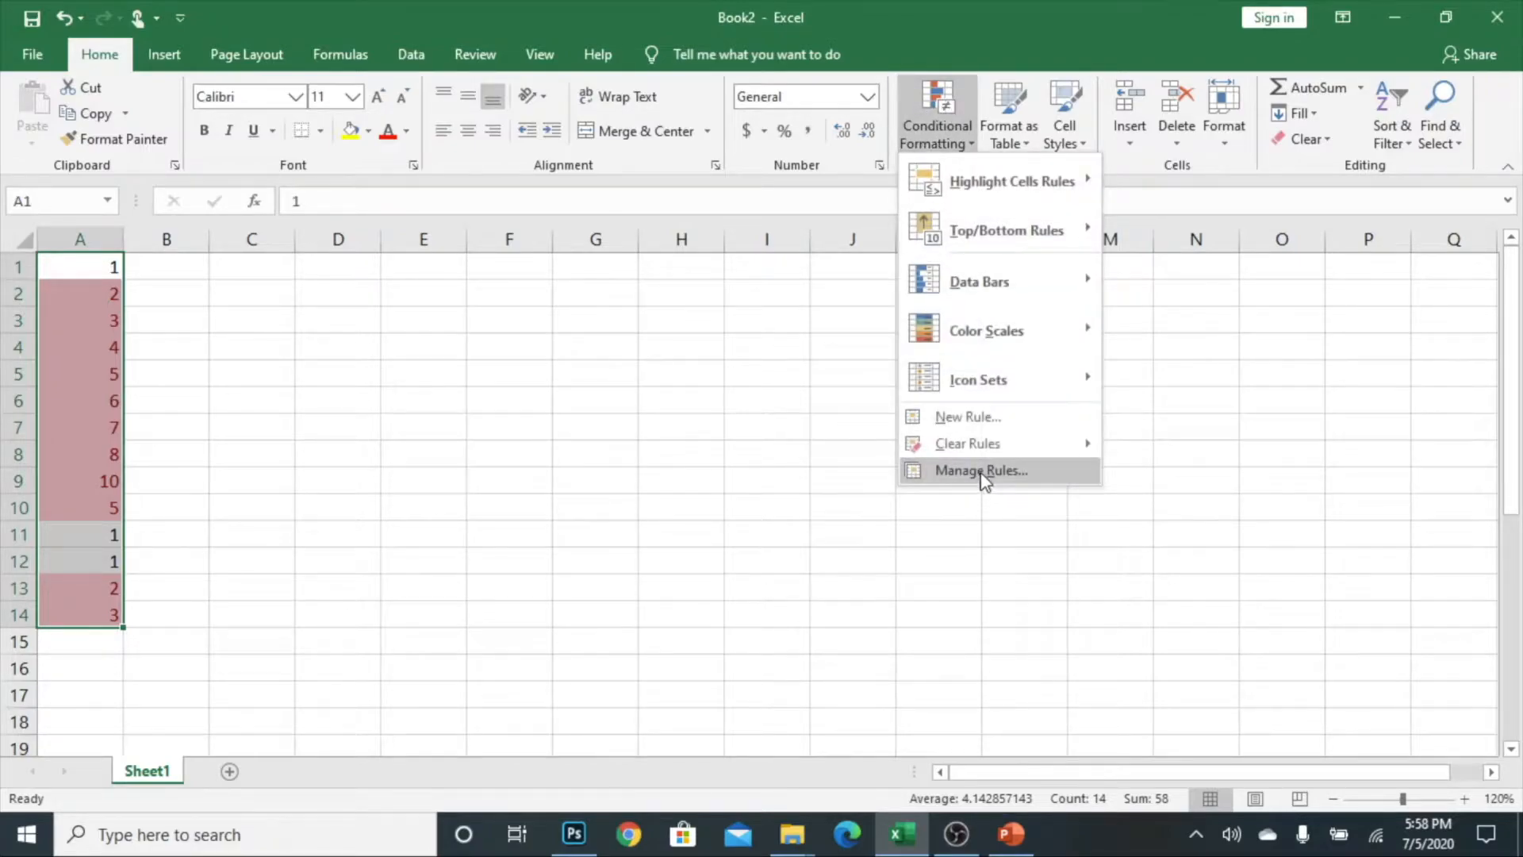
left_click(982, 473)
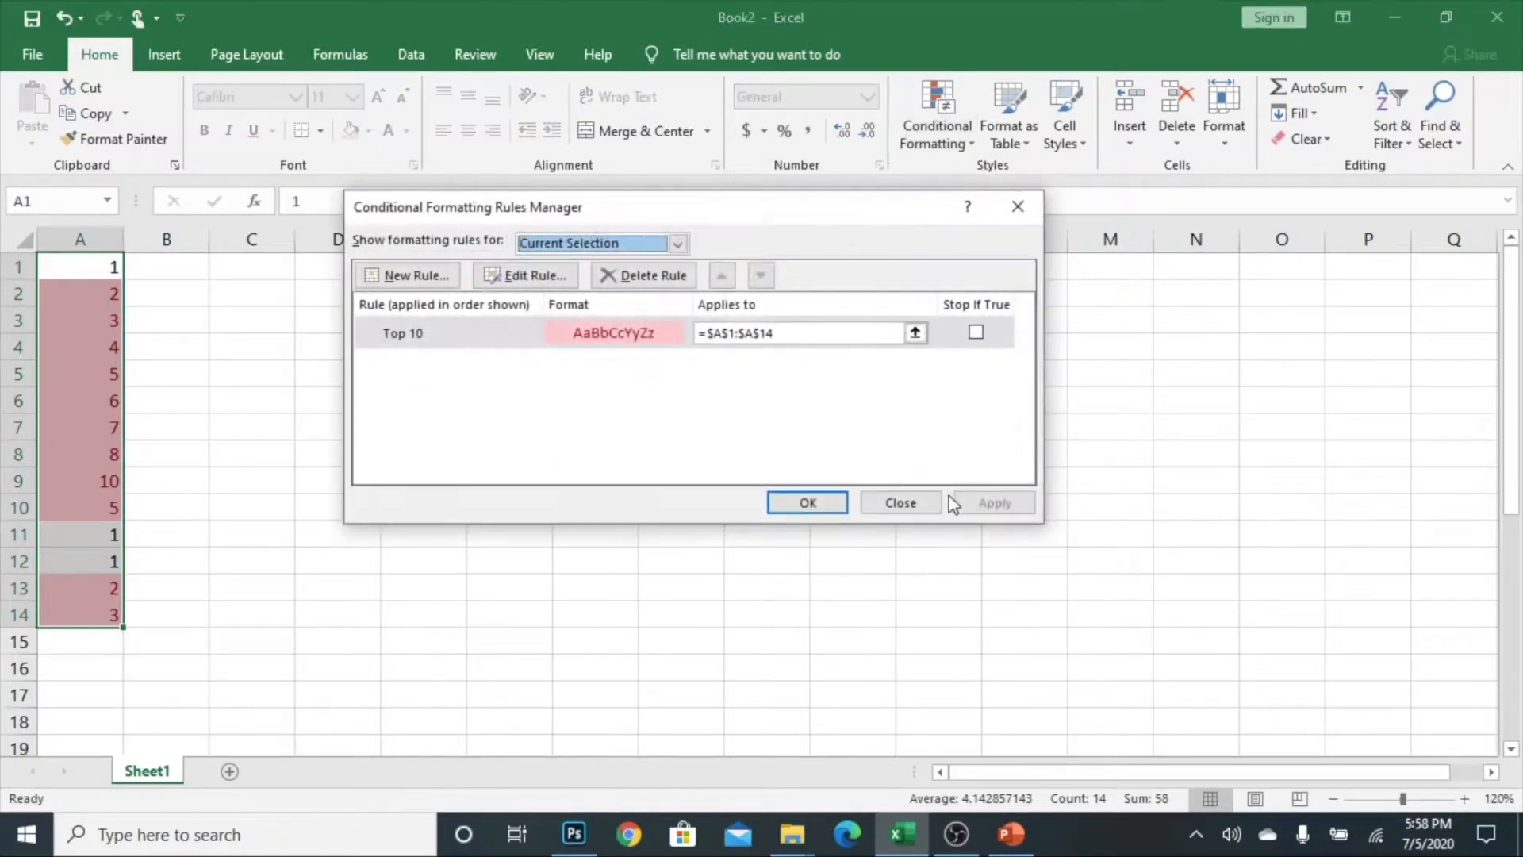
left_click(665, 278)
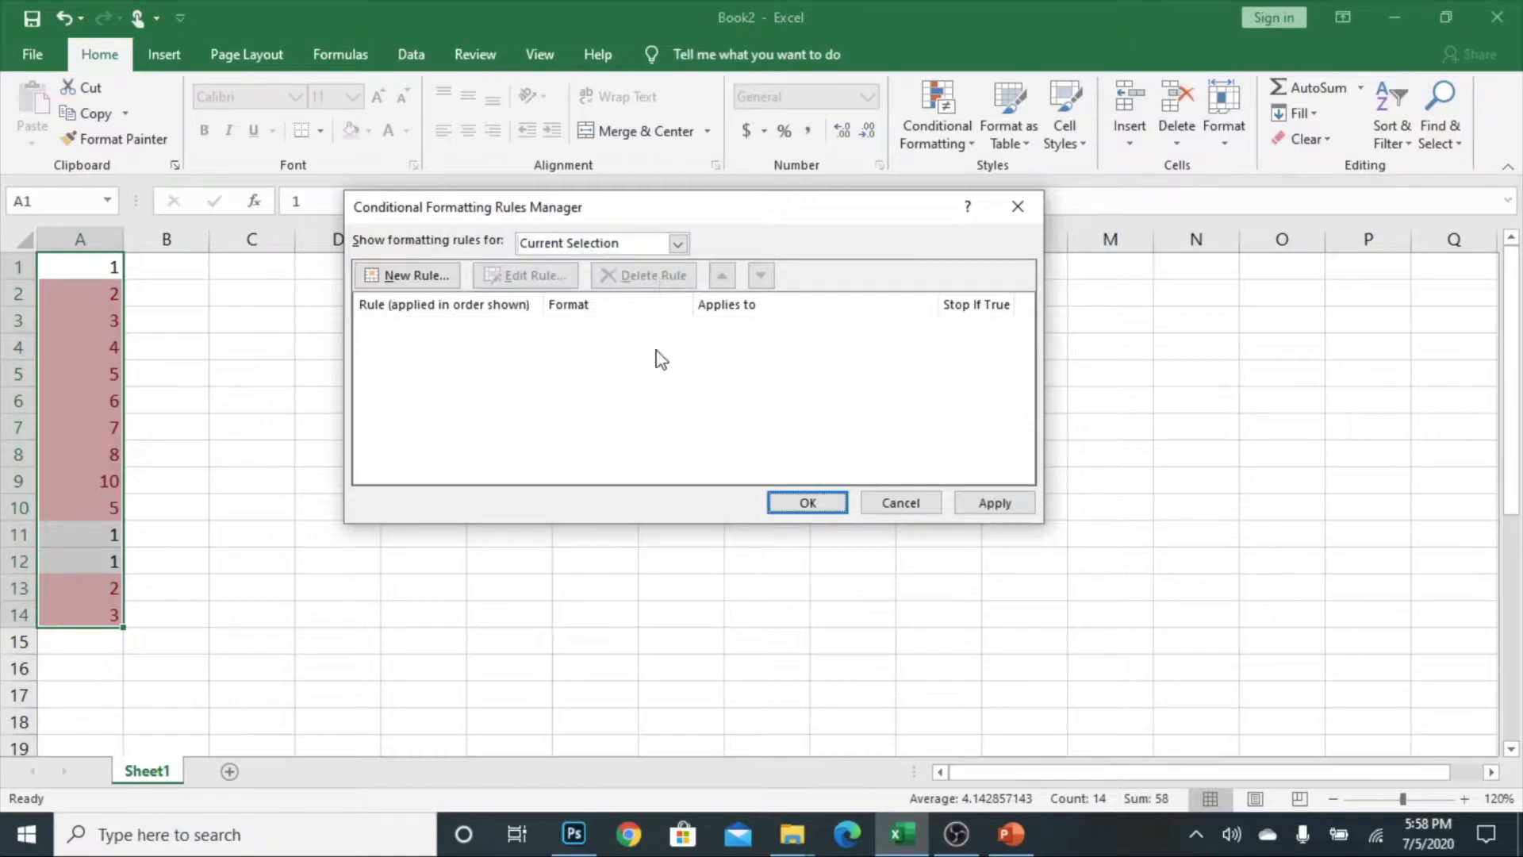
left_click(988, 503)
key("Return")
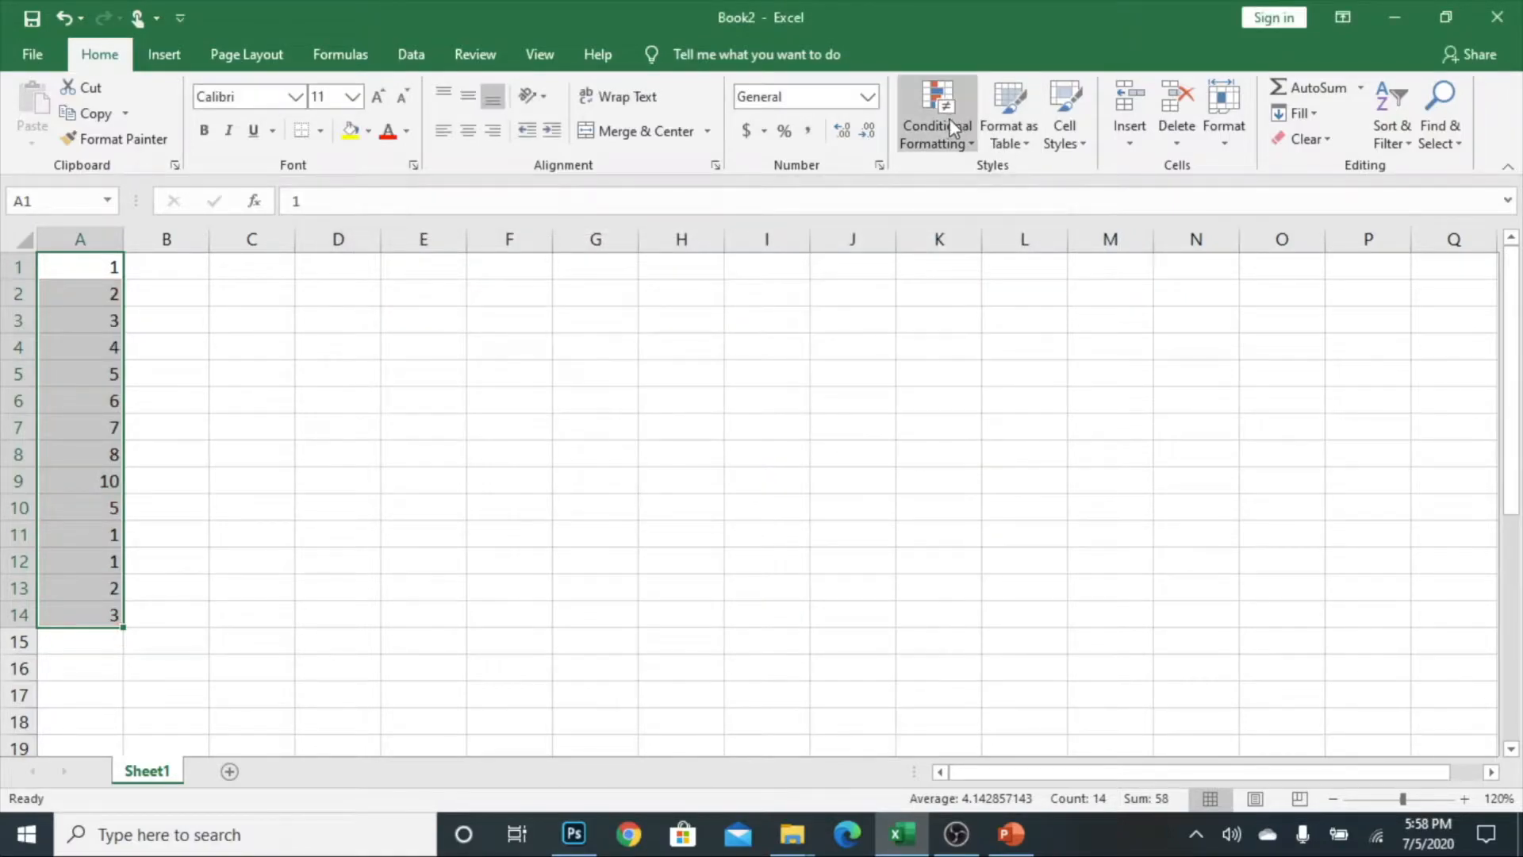
Highlight the top 10% of values in A1:A14 with Green Fill with Dark Green Text
left_click(937, 126)
mouse_move(999, 230)
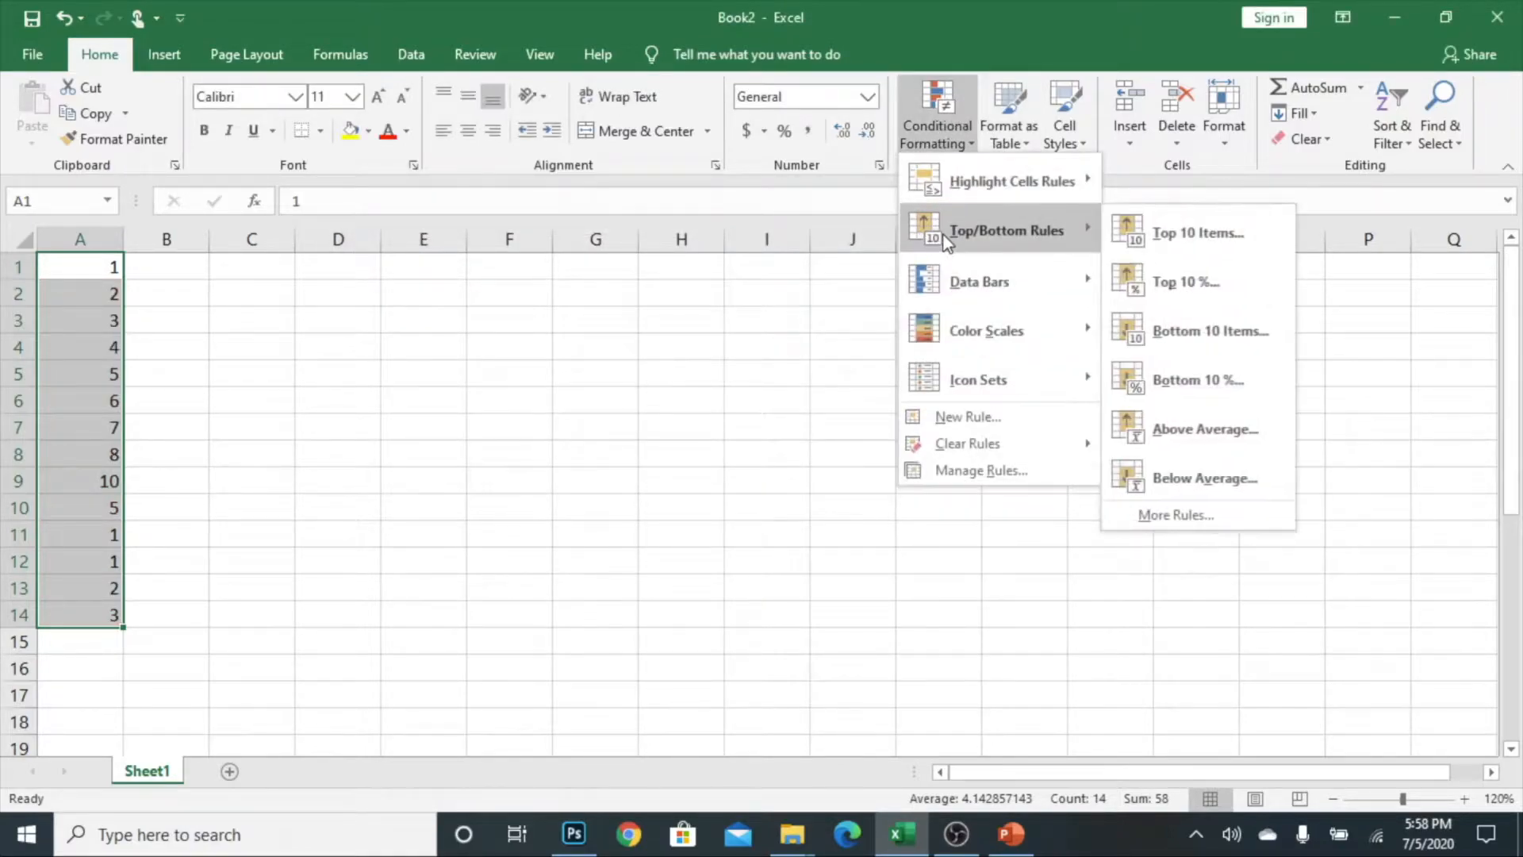
left_click(1235, 279)
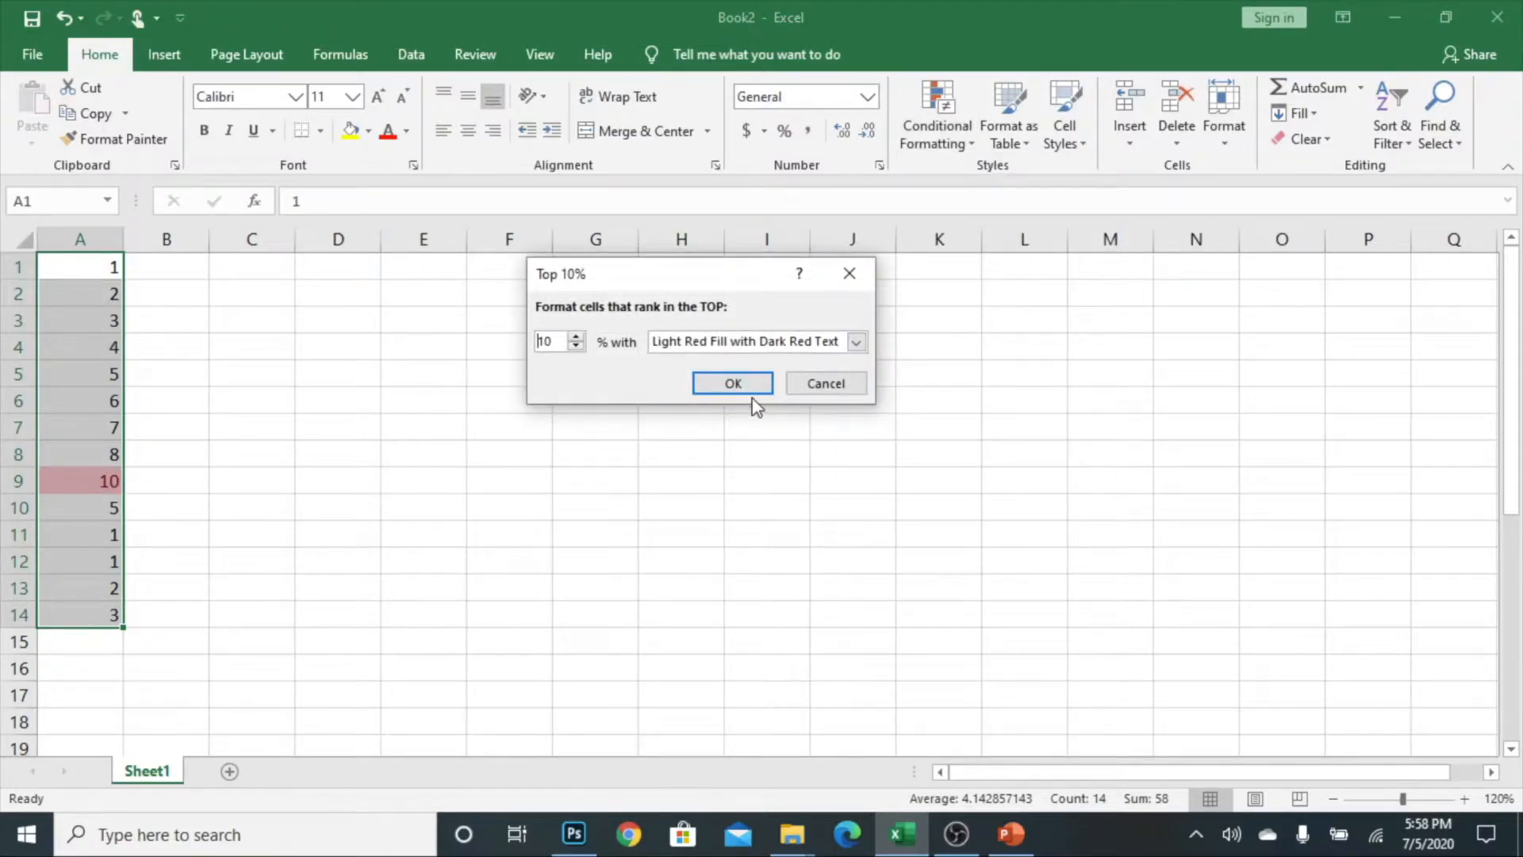
left_click(856, 341)
left_click(829, 391)
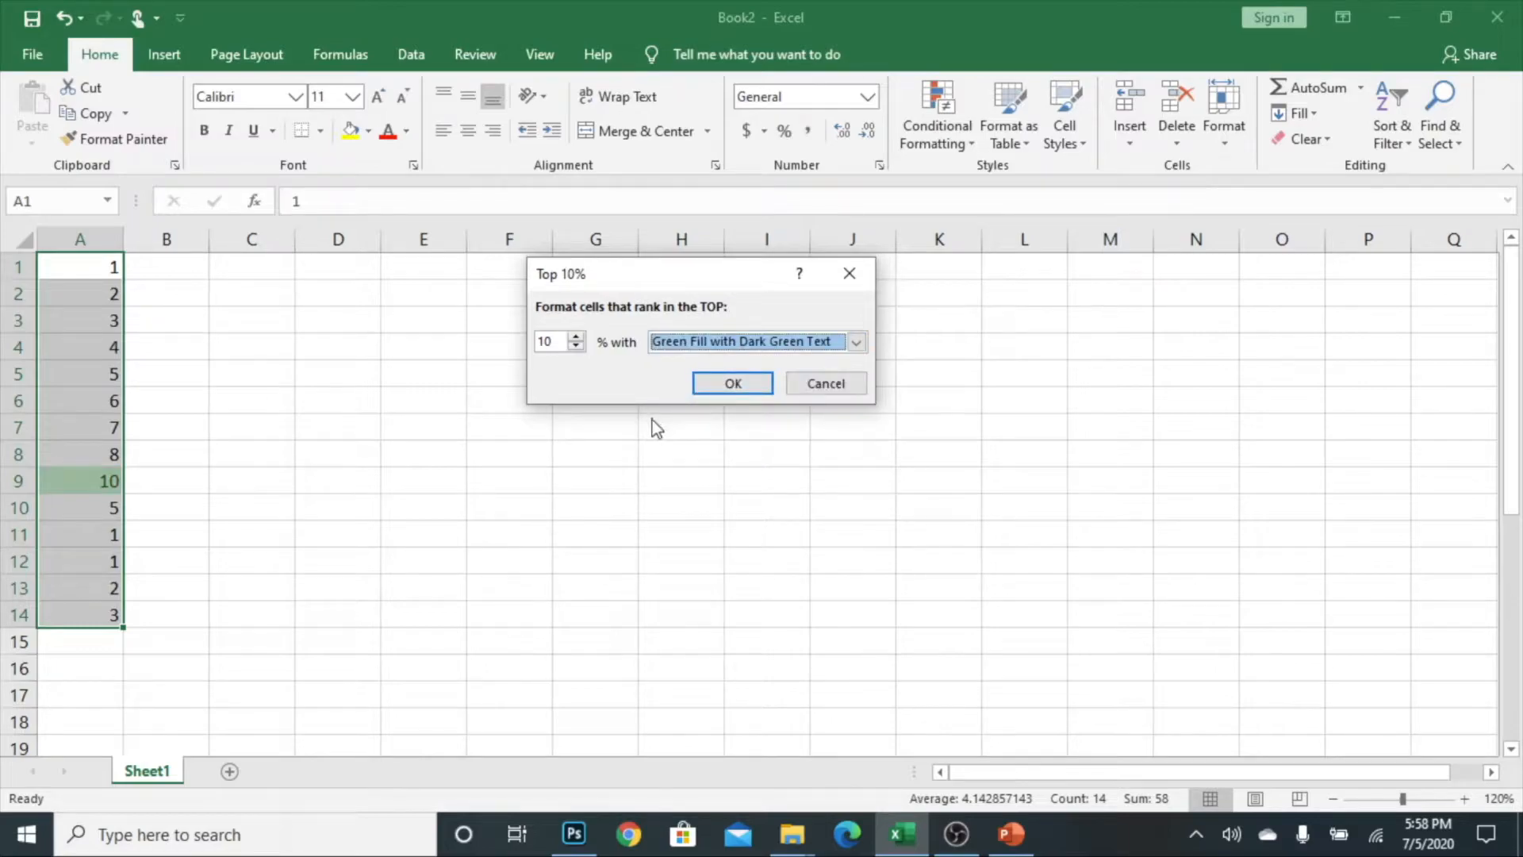
left_click(733, 382)
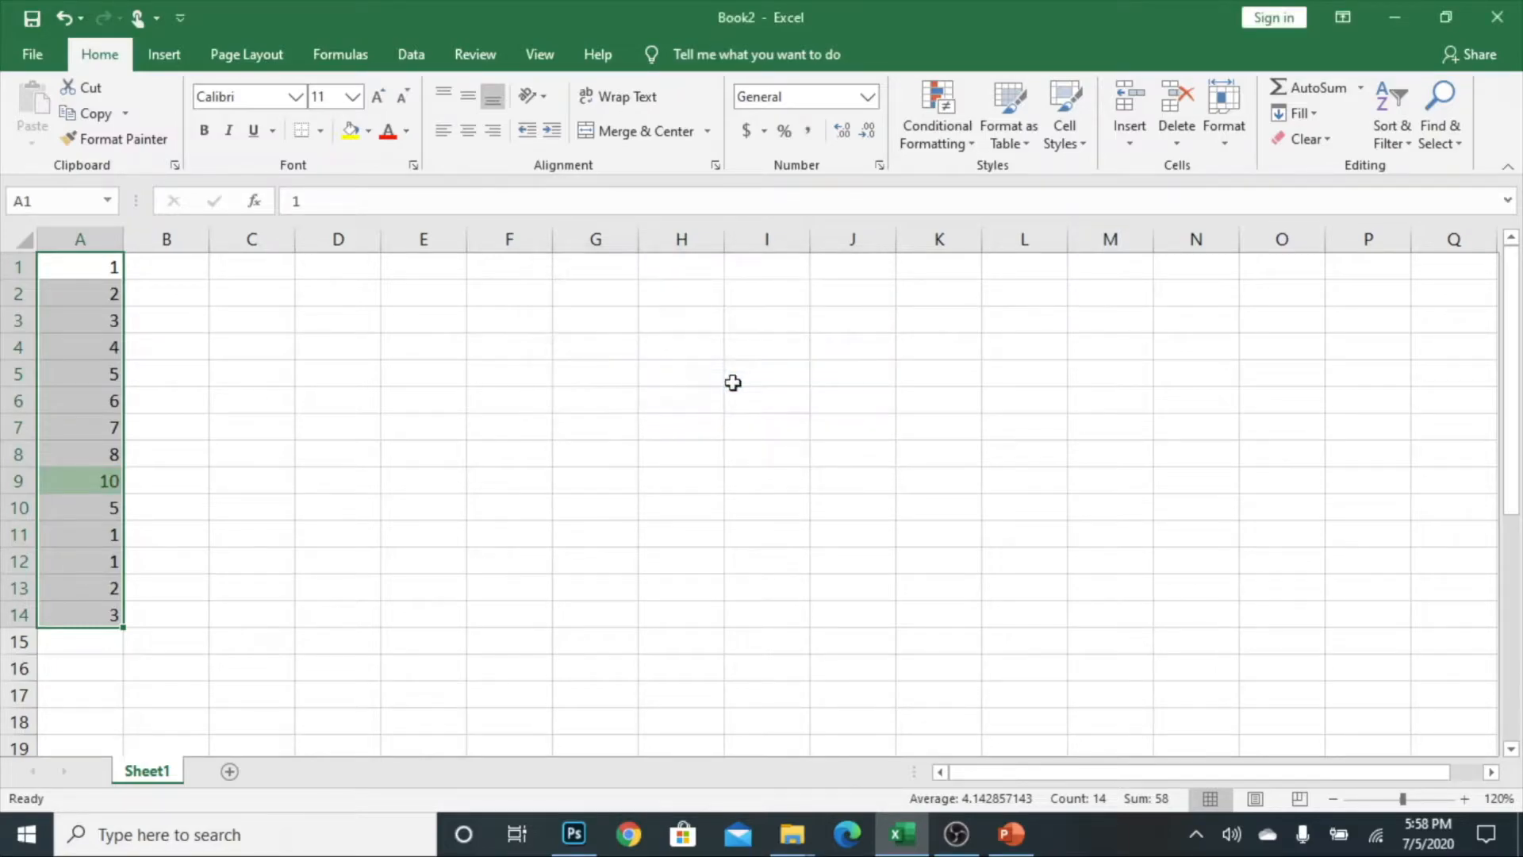
Delete the Top 10% conditional formatting rule from A1:A14
left_click(955, 102)
left_click(948, 483)
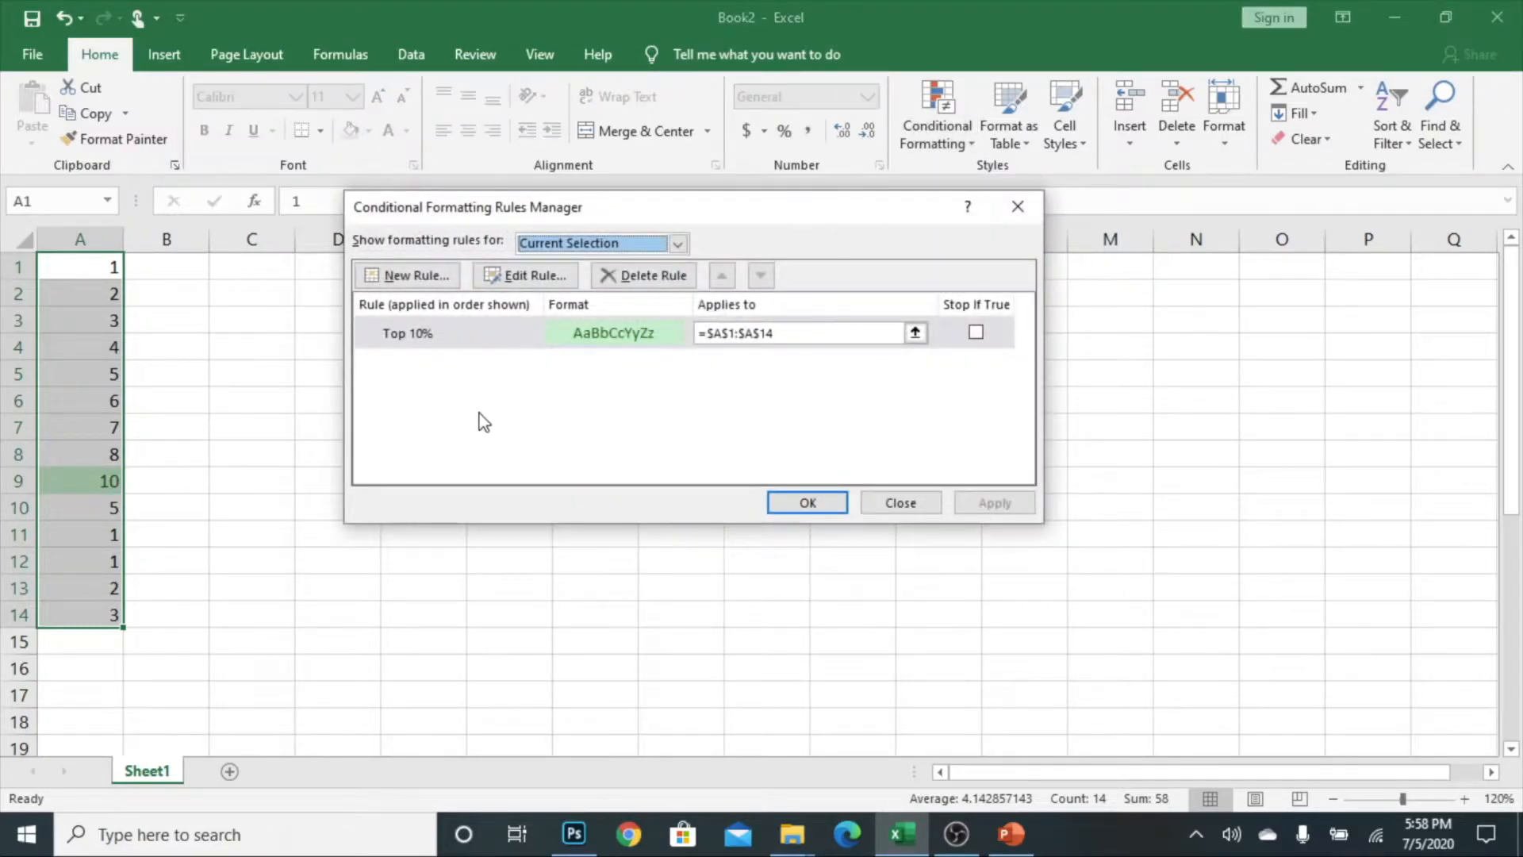
left_click(630, 275)
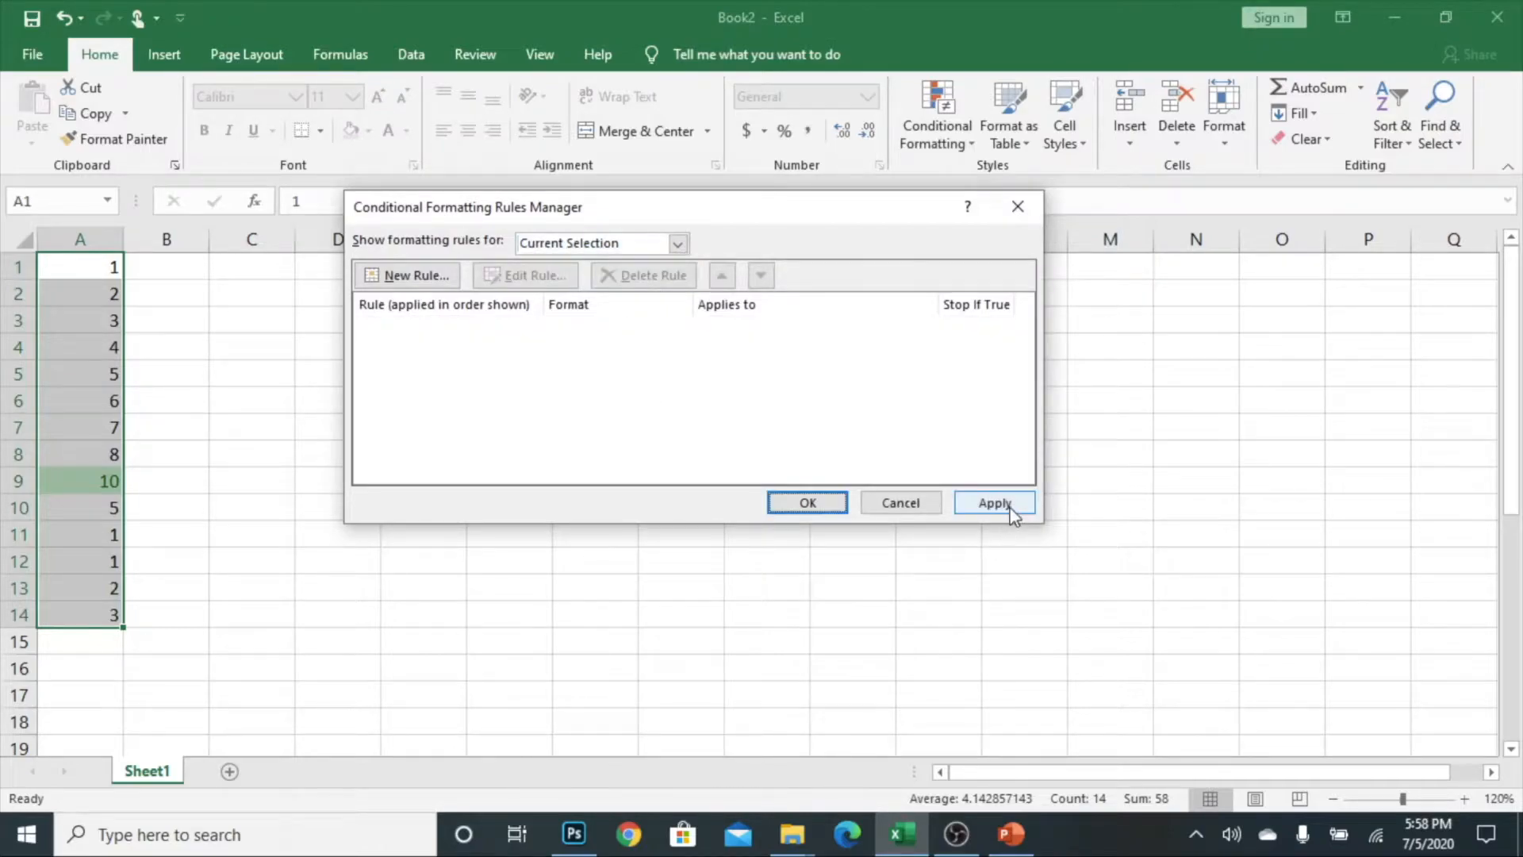
left_click(995, 503)
left_click(805, 503)
Apply blue gradient-fill data bars to the values in A1:A14
left_click(922, 119)
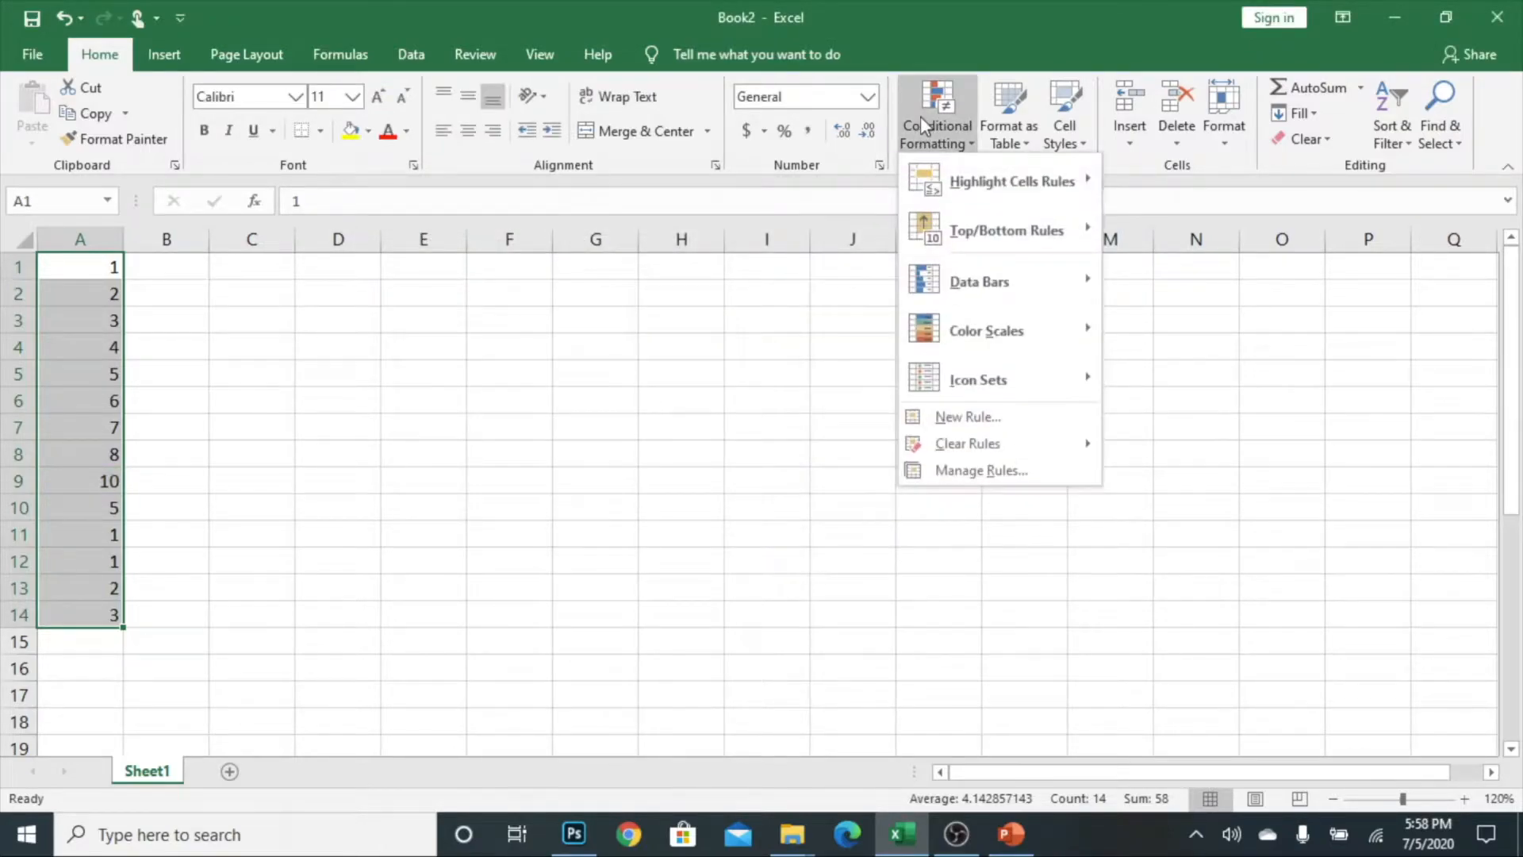
mouse_move(986, 290)
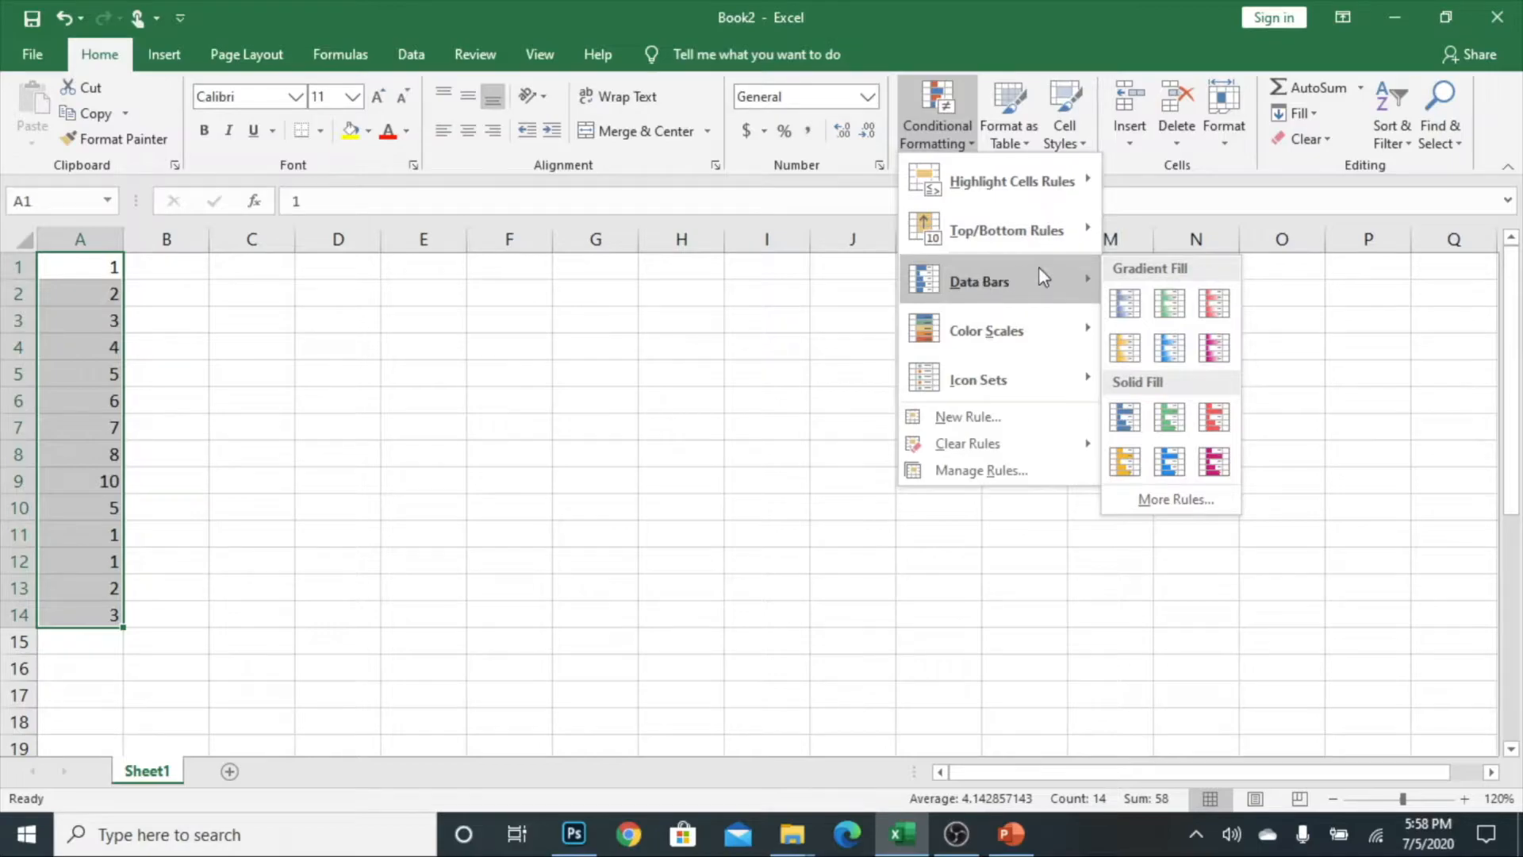
left_click(1140, 314)
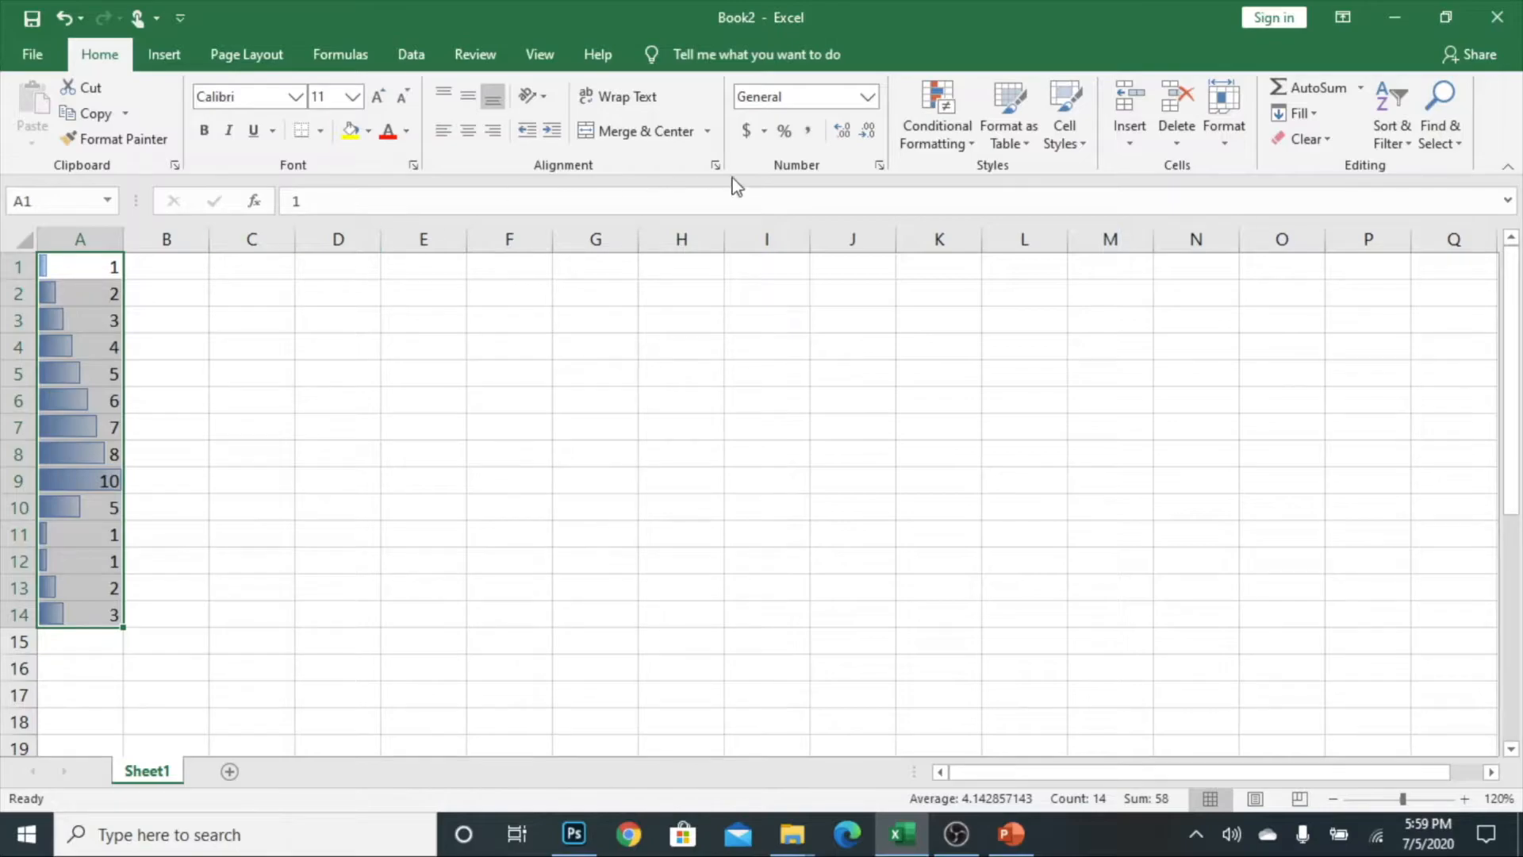
Delete the Data Bar conditional formatting rule from A1:A14
left_click(931, 108)
left_click(934, 469)
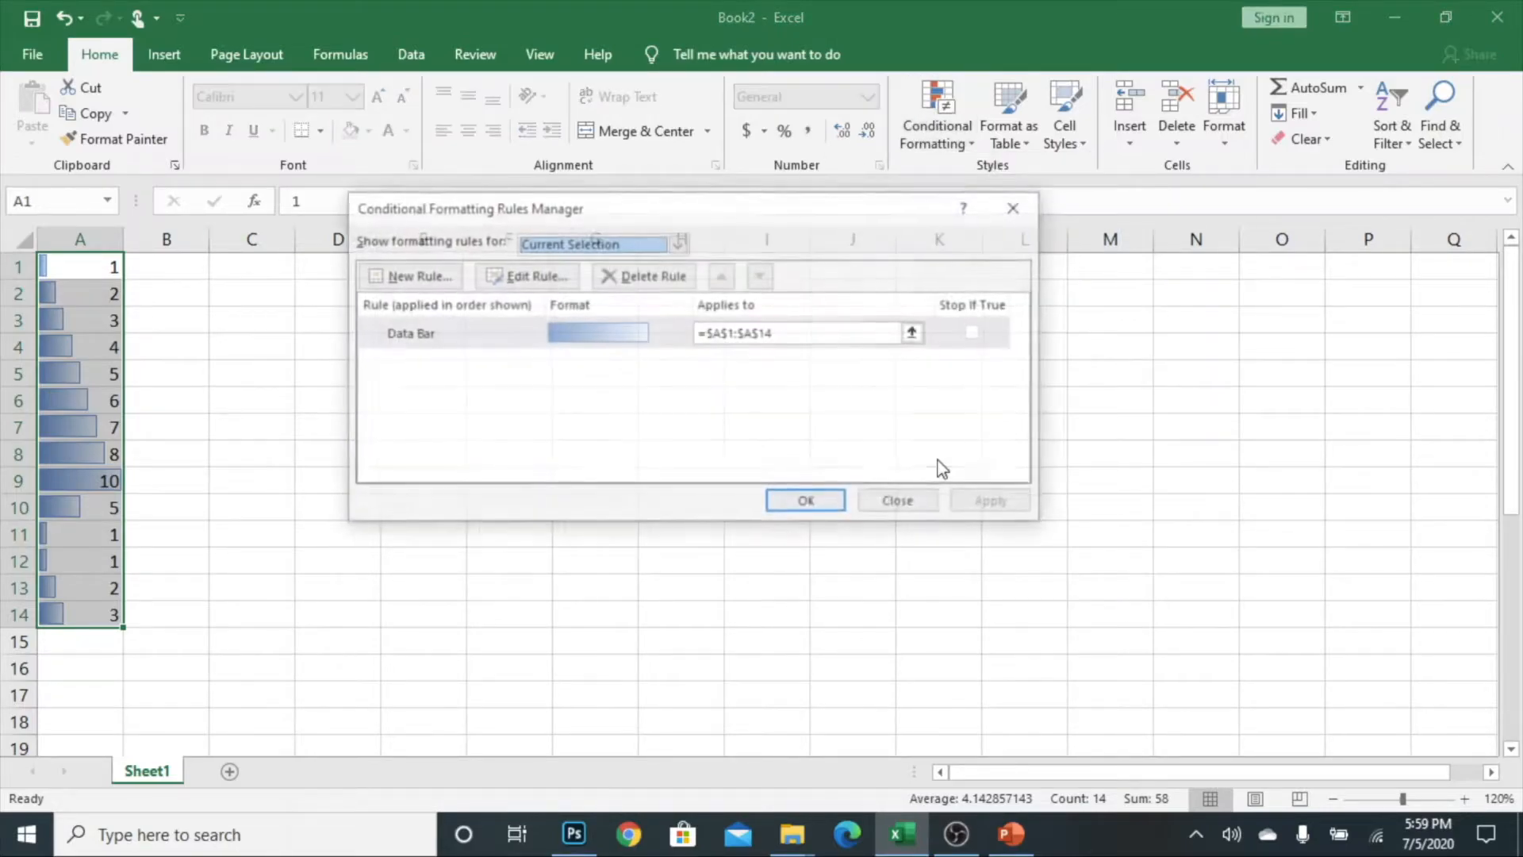
left_click(476, 336)
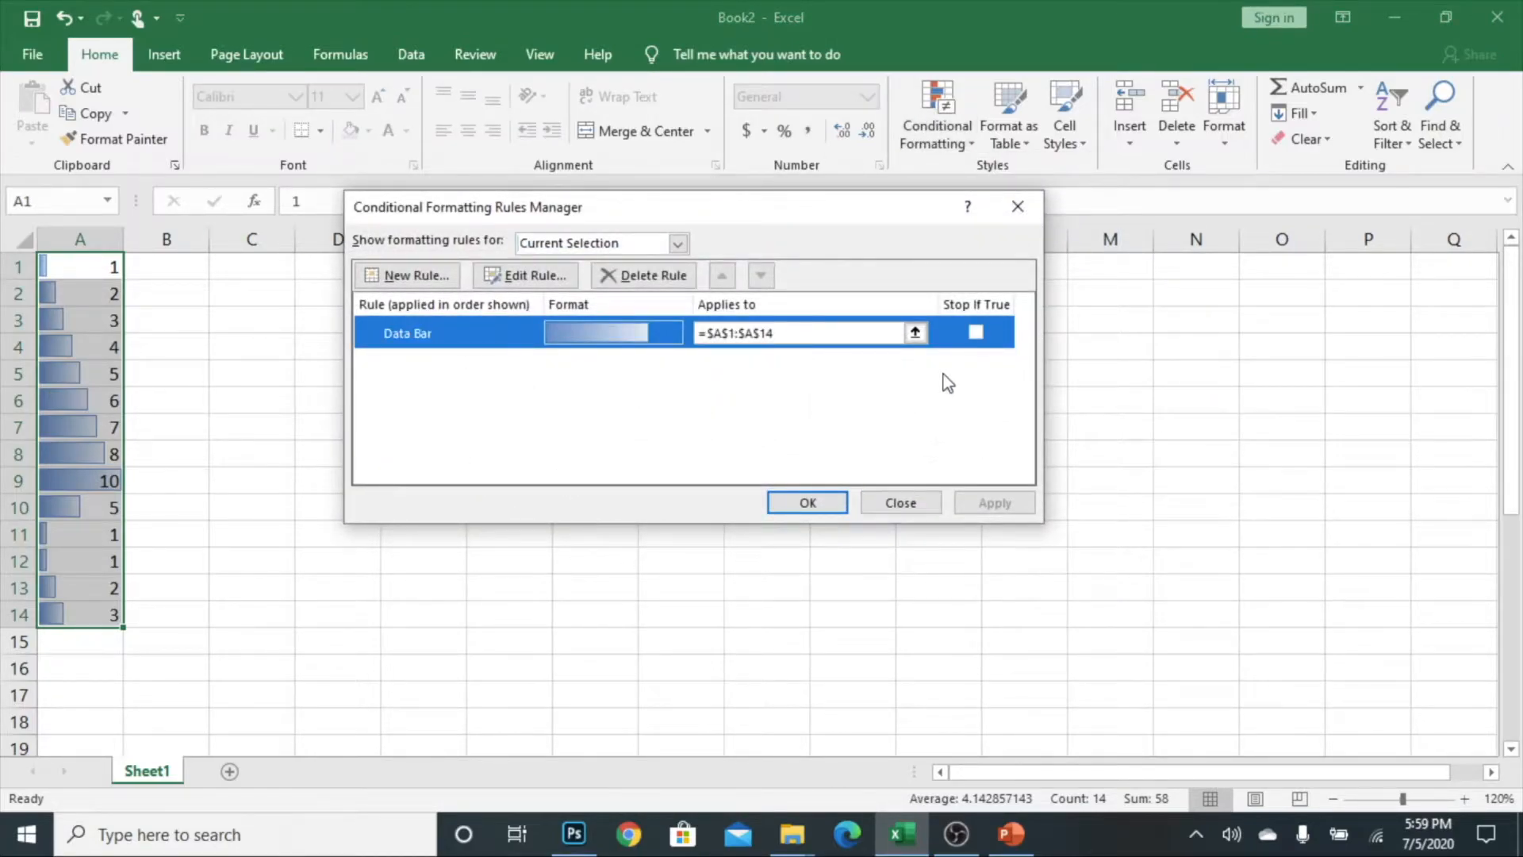
left_click(642, 277)
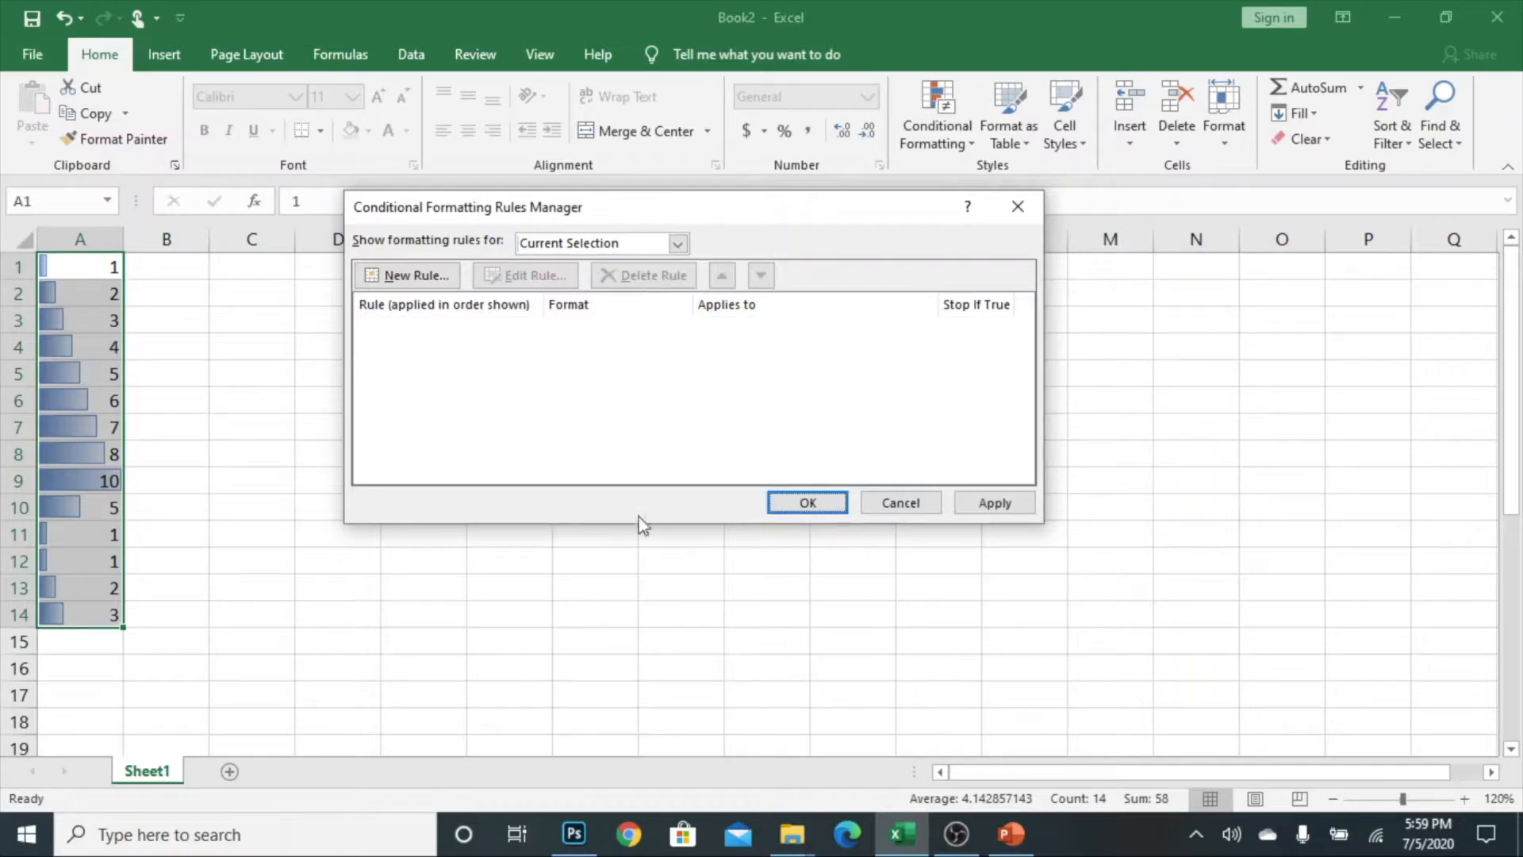
left_click(1024, 510)
left_click(816, 500)
Apply the Green - Yellow - Red color scale to the values in A1:A14
left_click(973, 133)
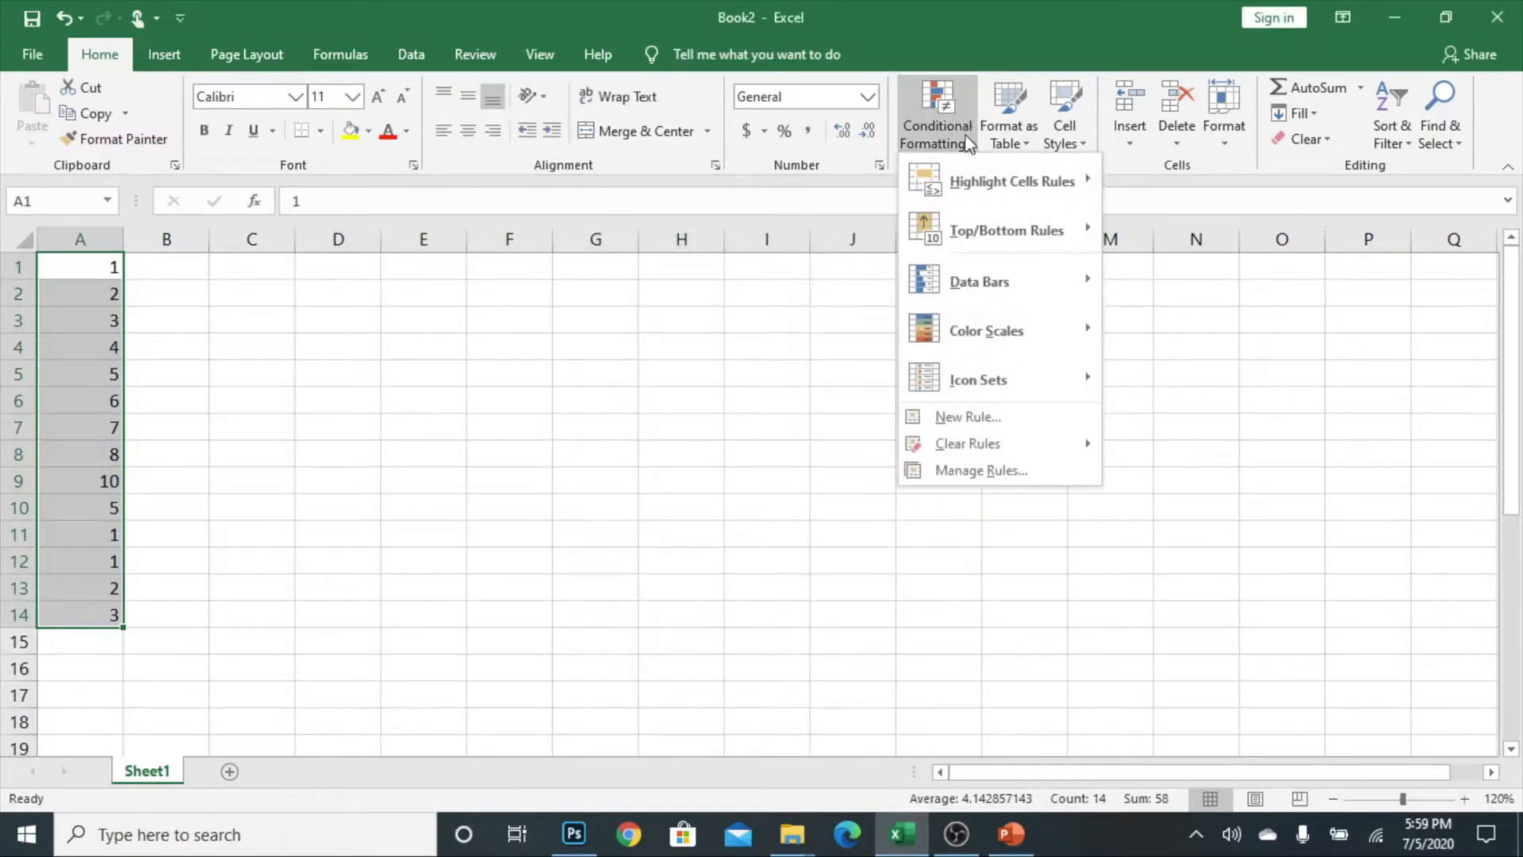
mouse_move(1005, 184)
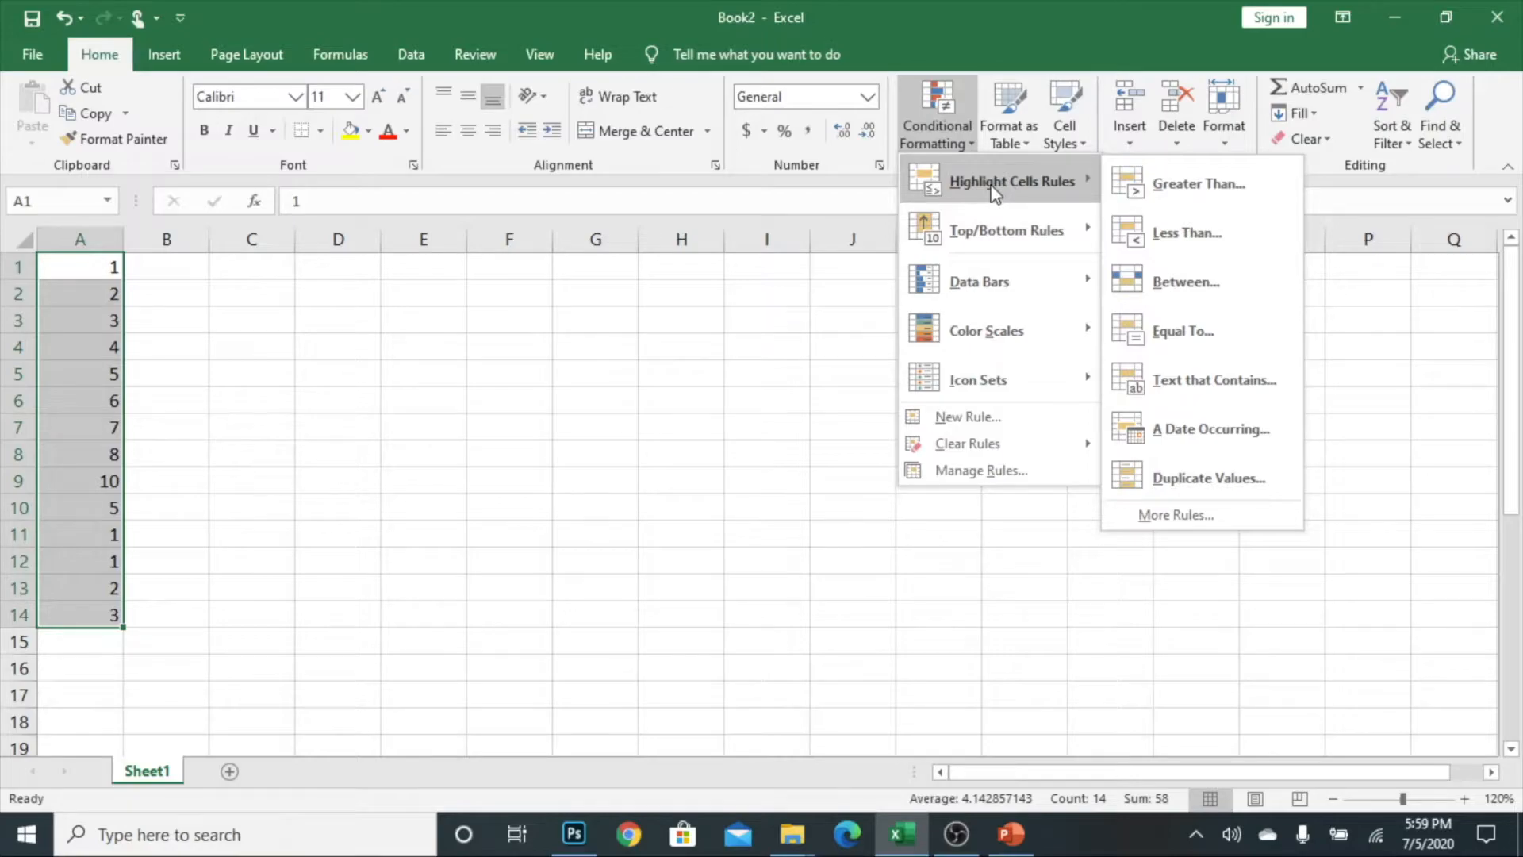
mouse_move(948, 244)
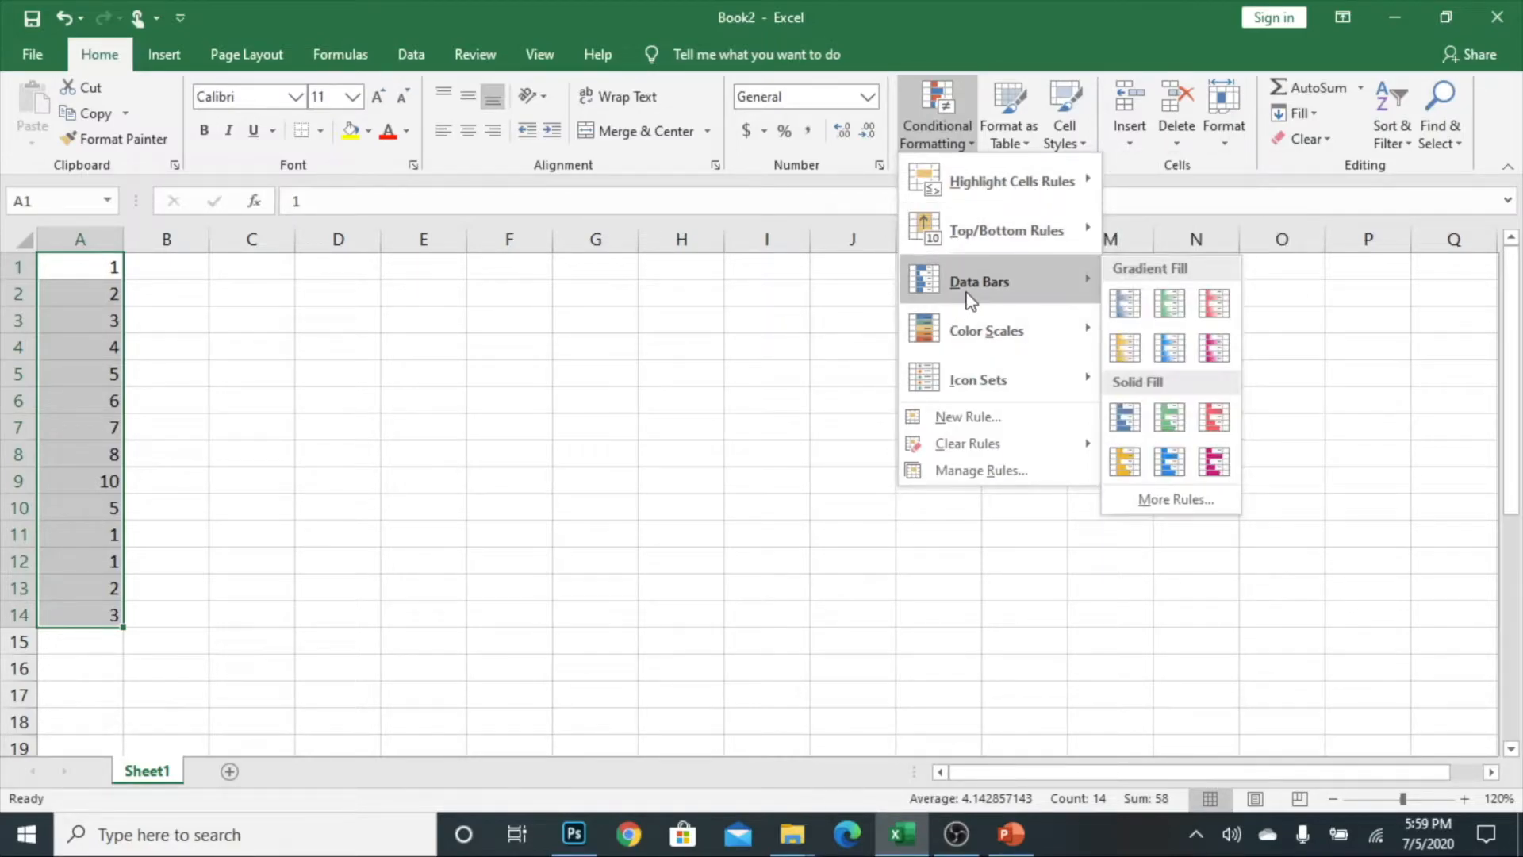
mouse_move(956, 352)
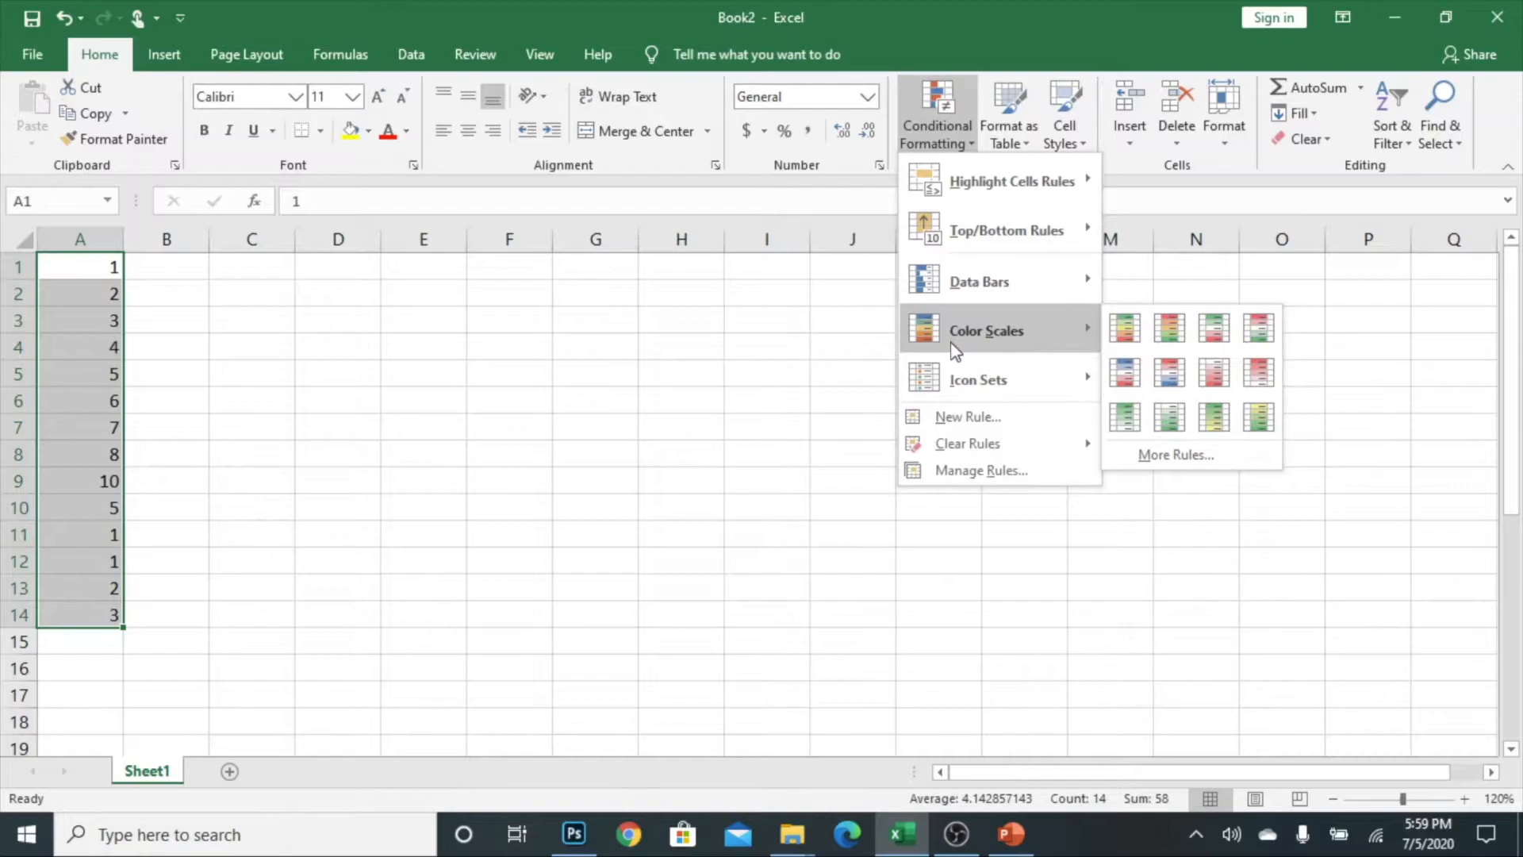
left_click(1123, 324)
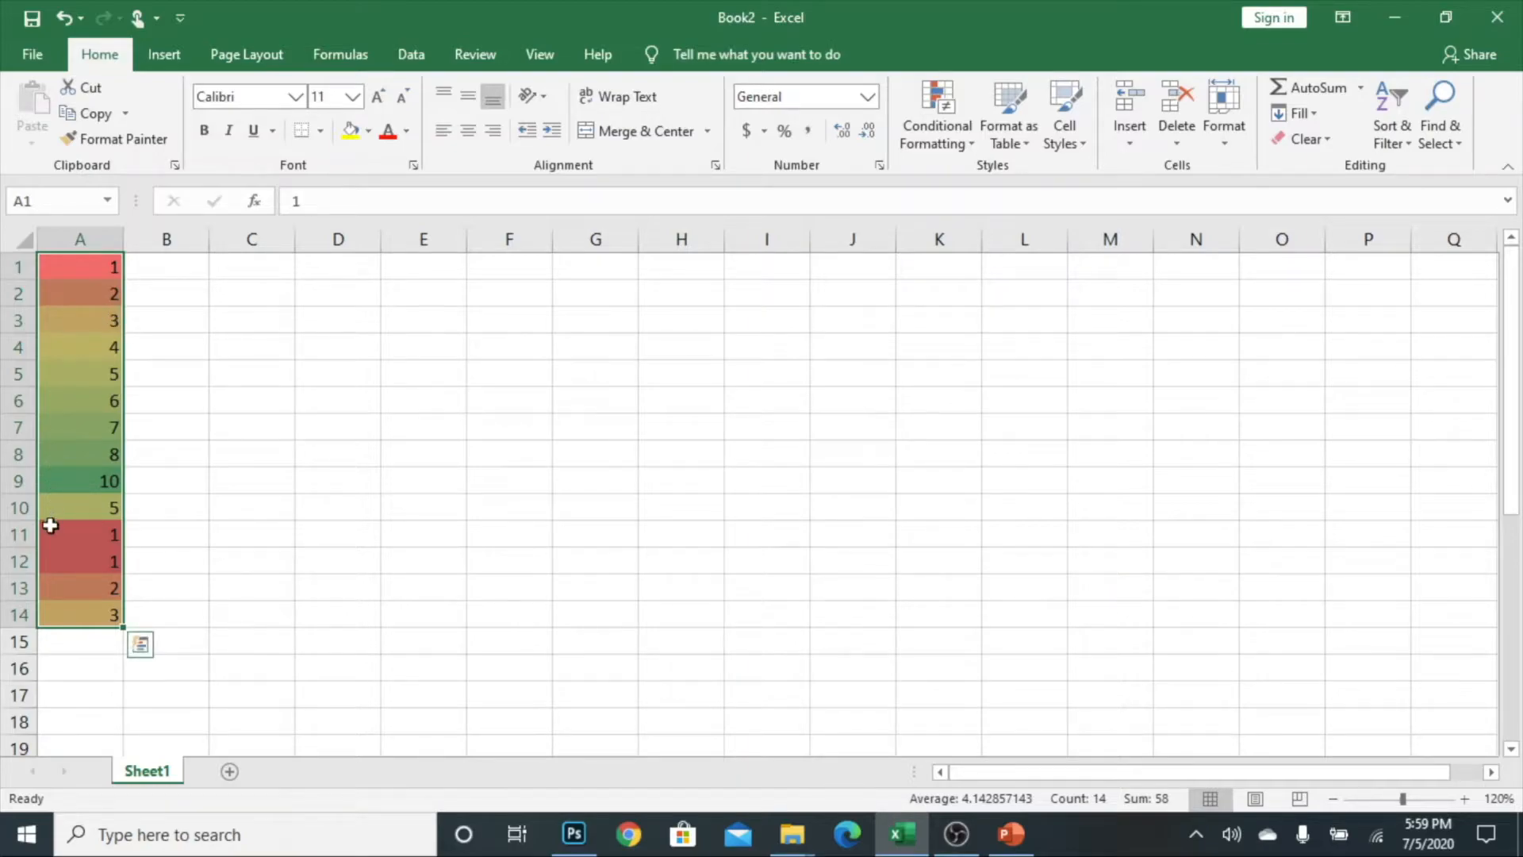
Change the value in cell A12 to 10
left_click(70, 565)
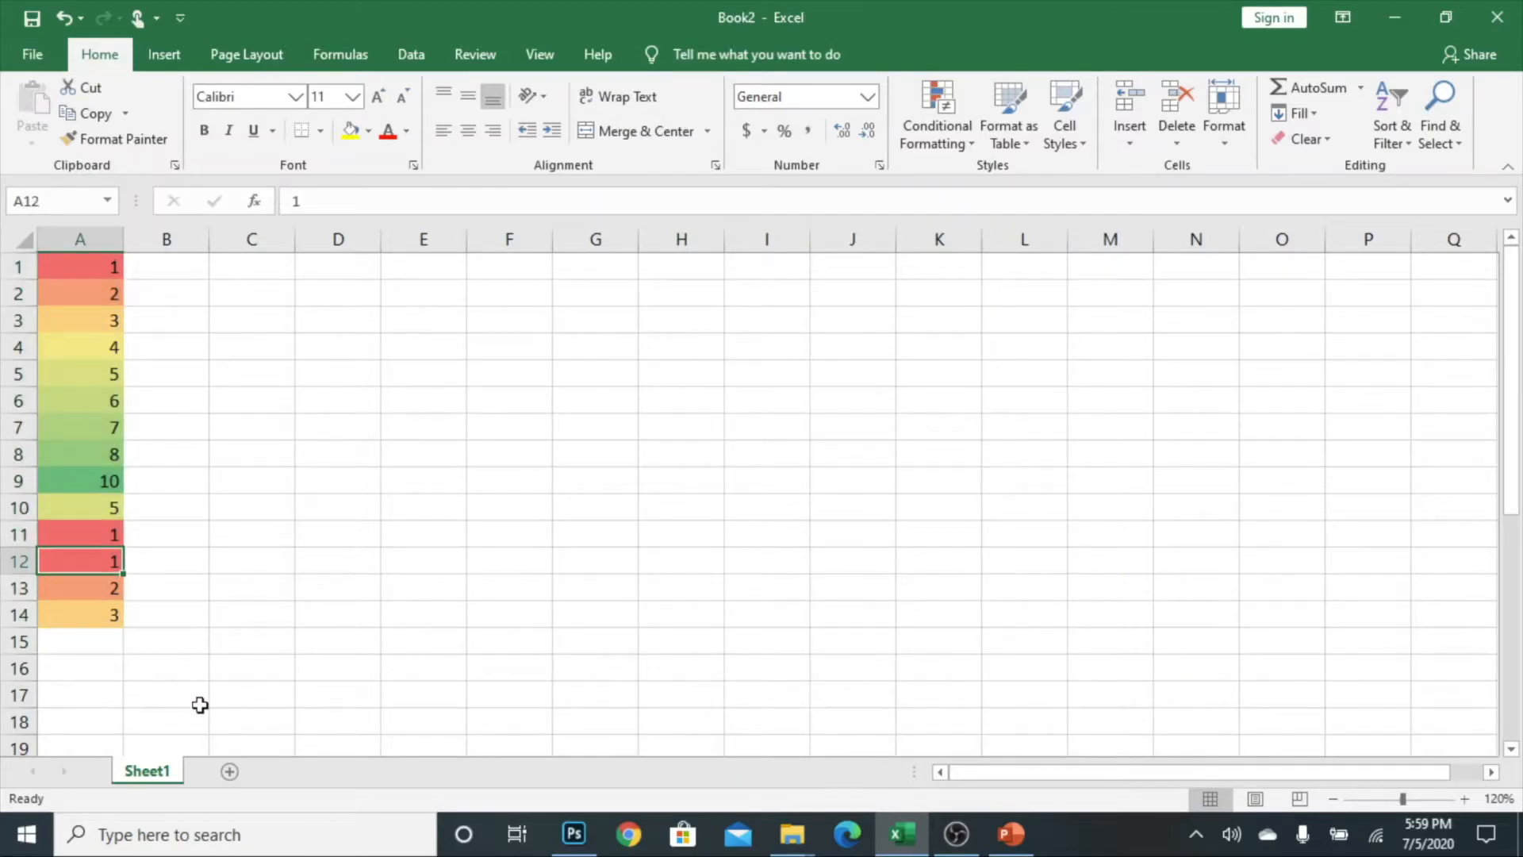
type("10")
key("Return")
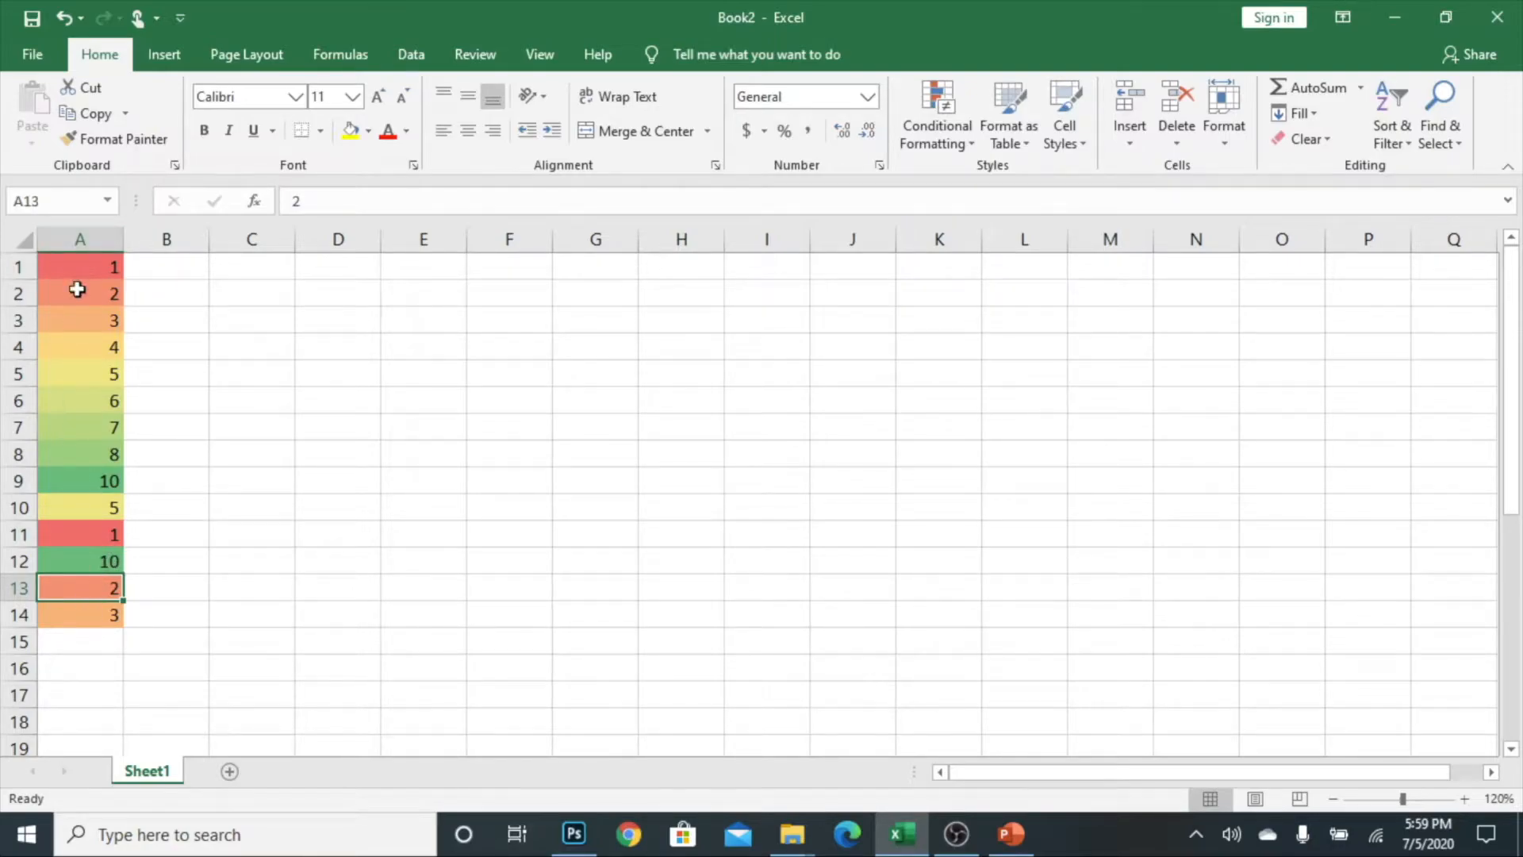
Delete the Graded Color Scale conditional formatting rule from A1:A14
left_click(942, 126)
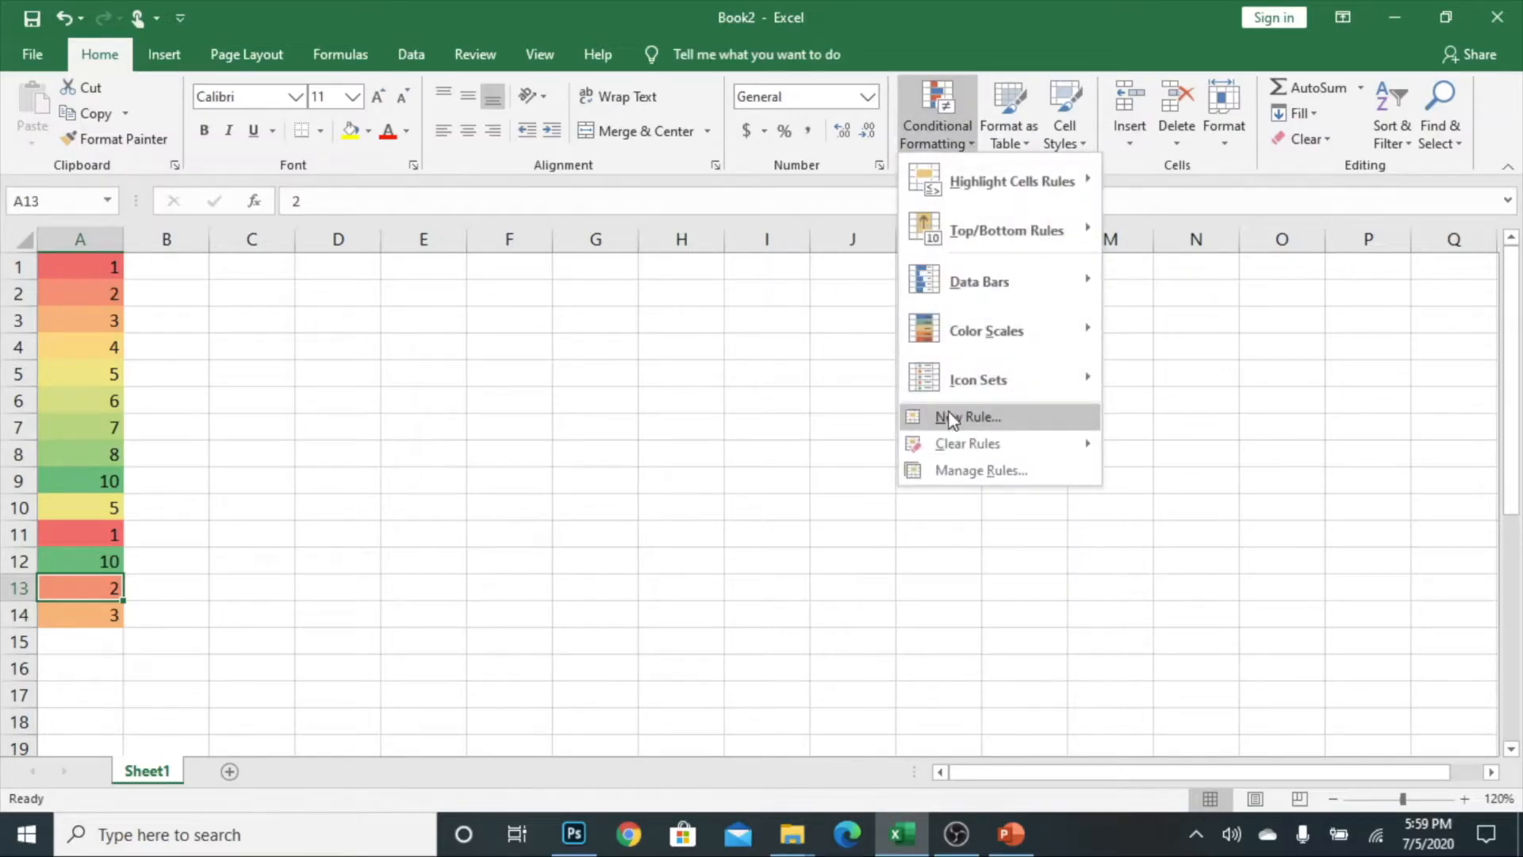
left_click(956, 471)
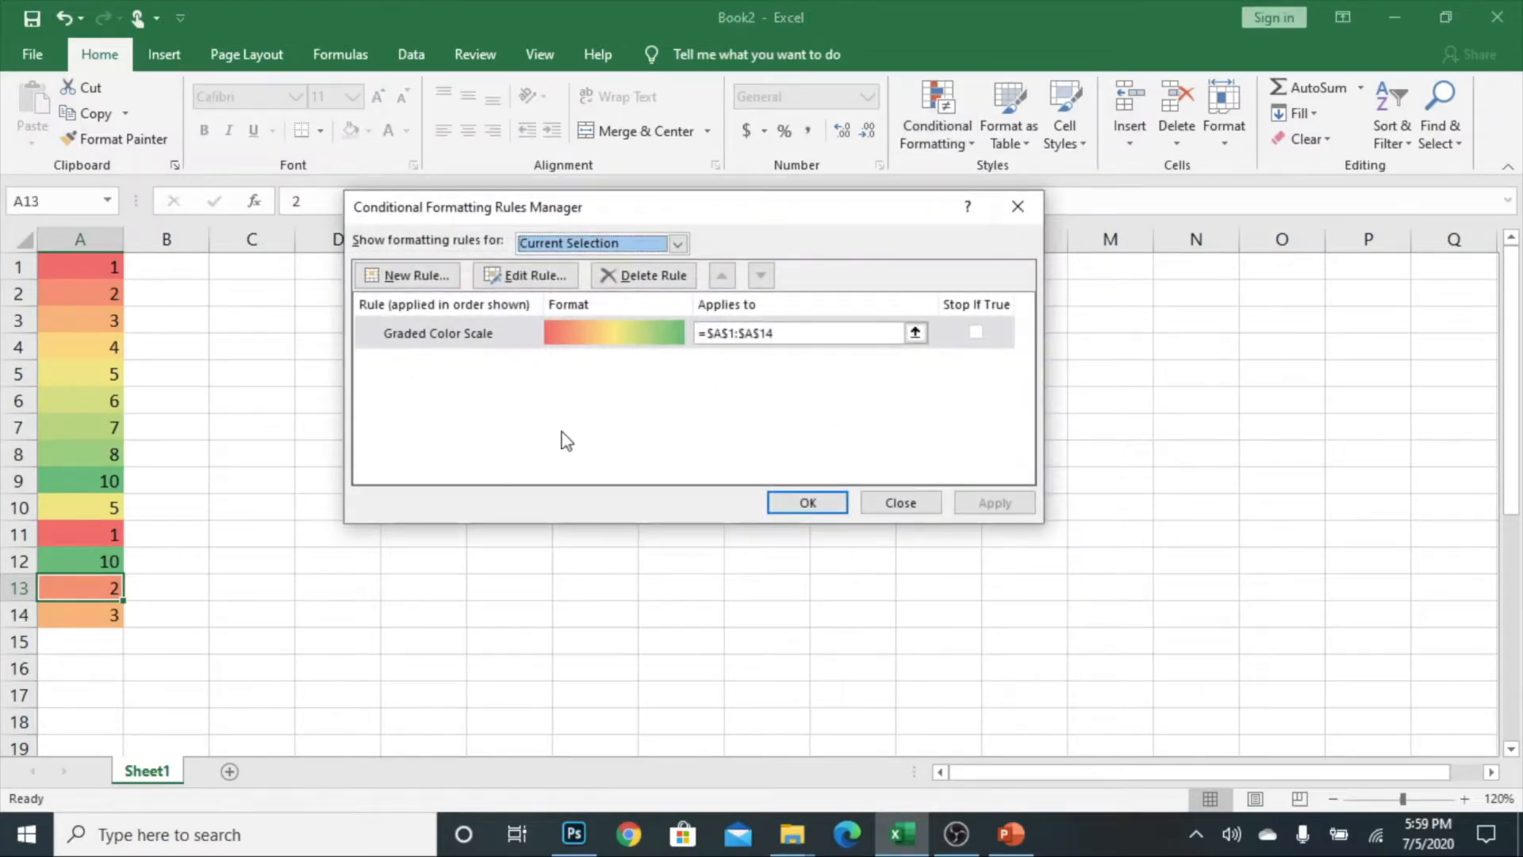
left_click(504, 334)
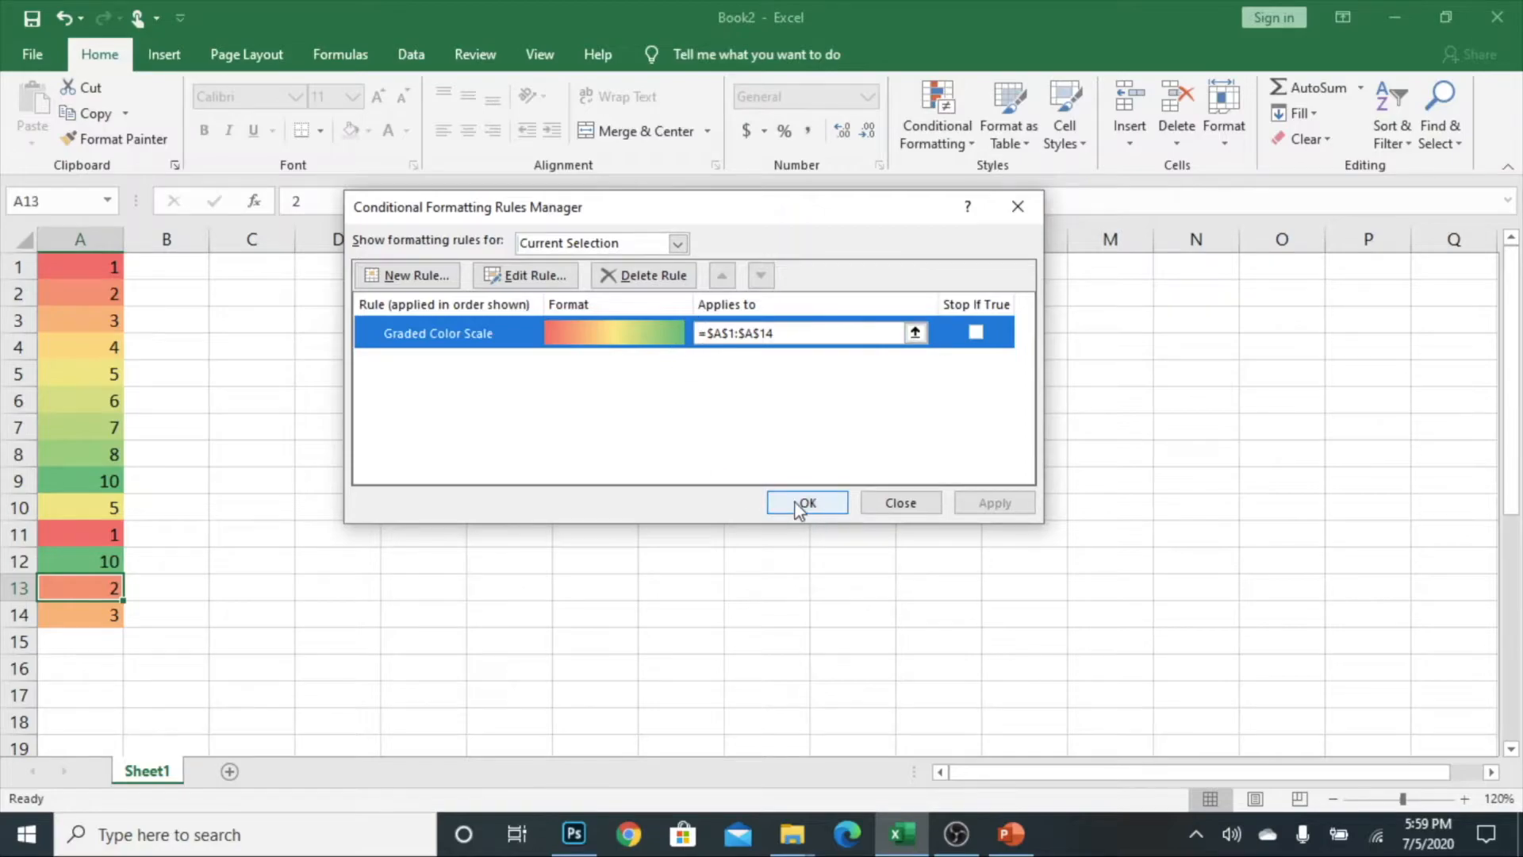
left_click(644, 275)
left_click(998, 505)
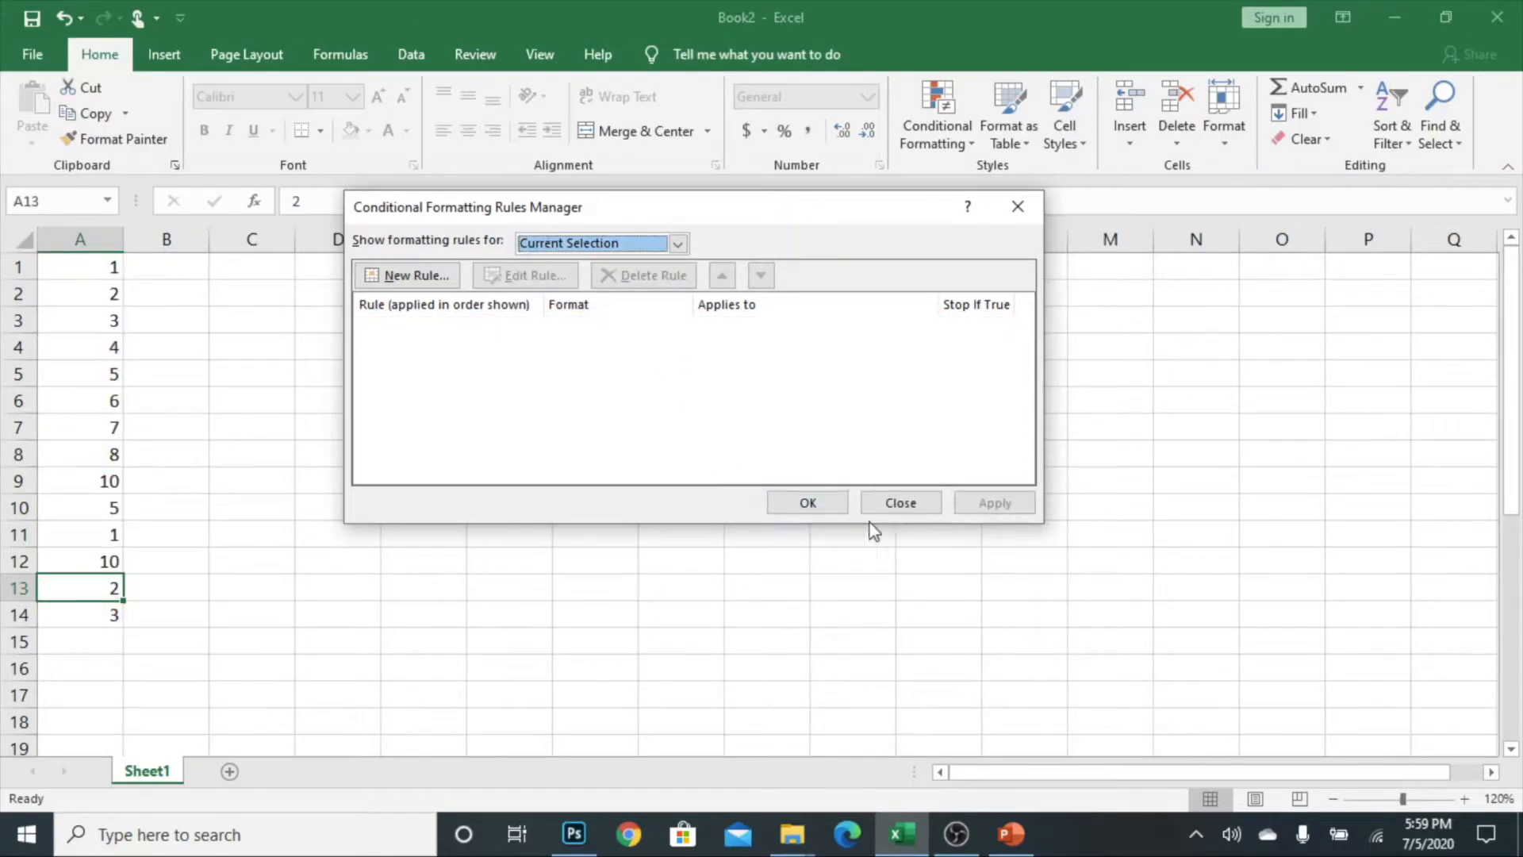
left_click(796, 505)
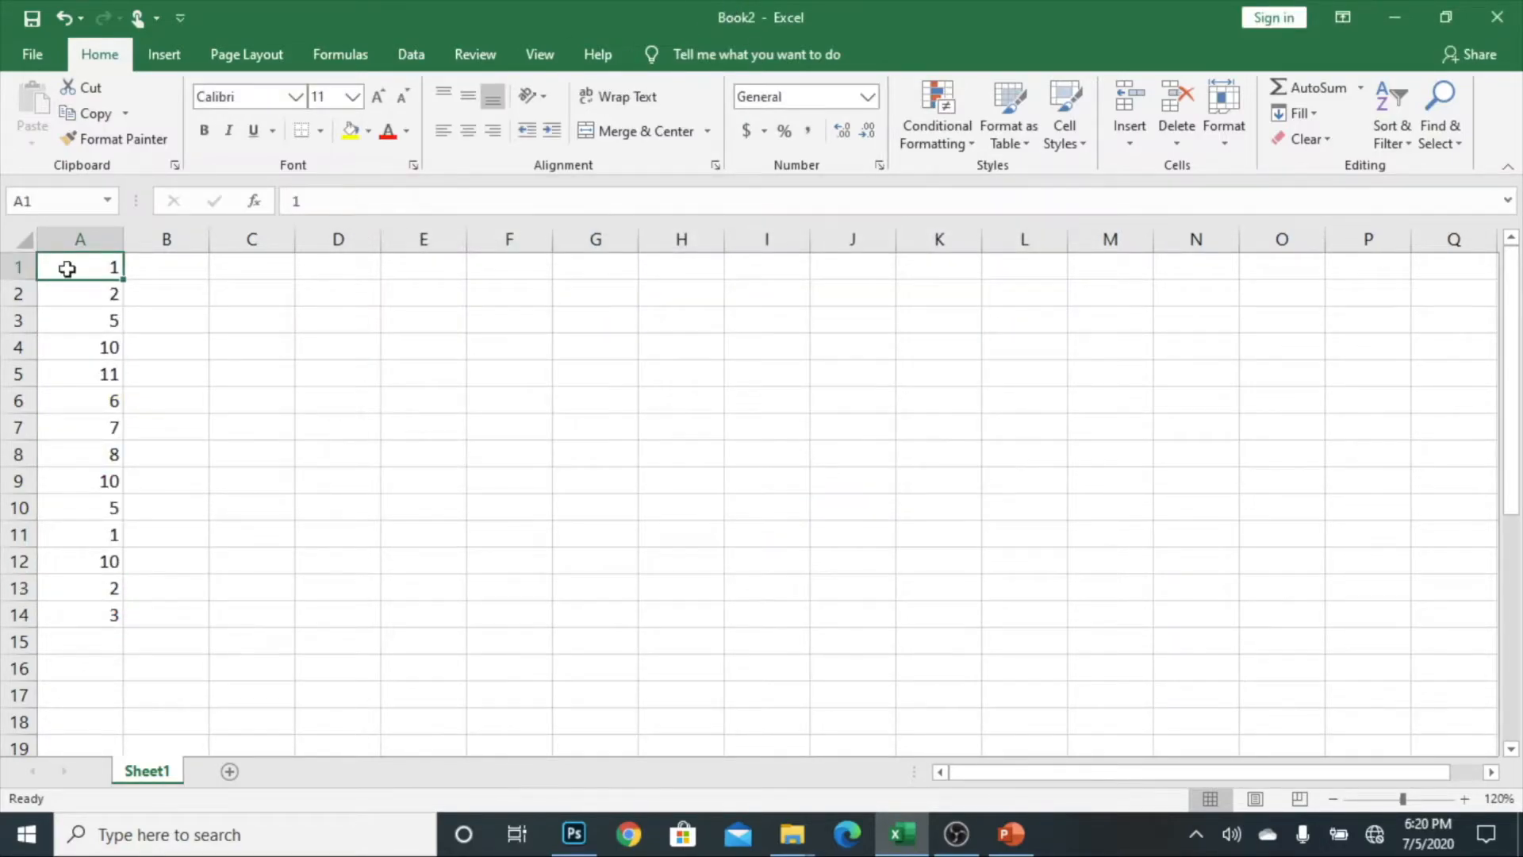
left_click(950, 116)
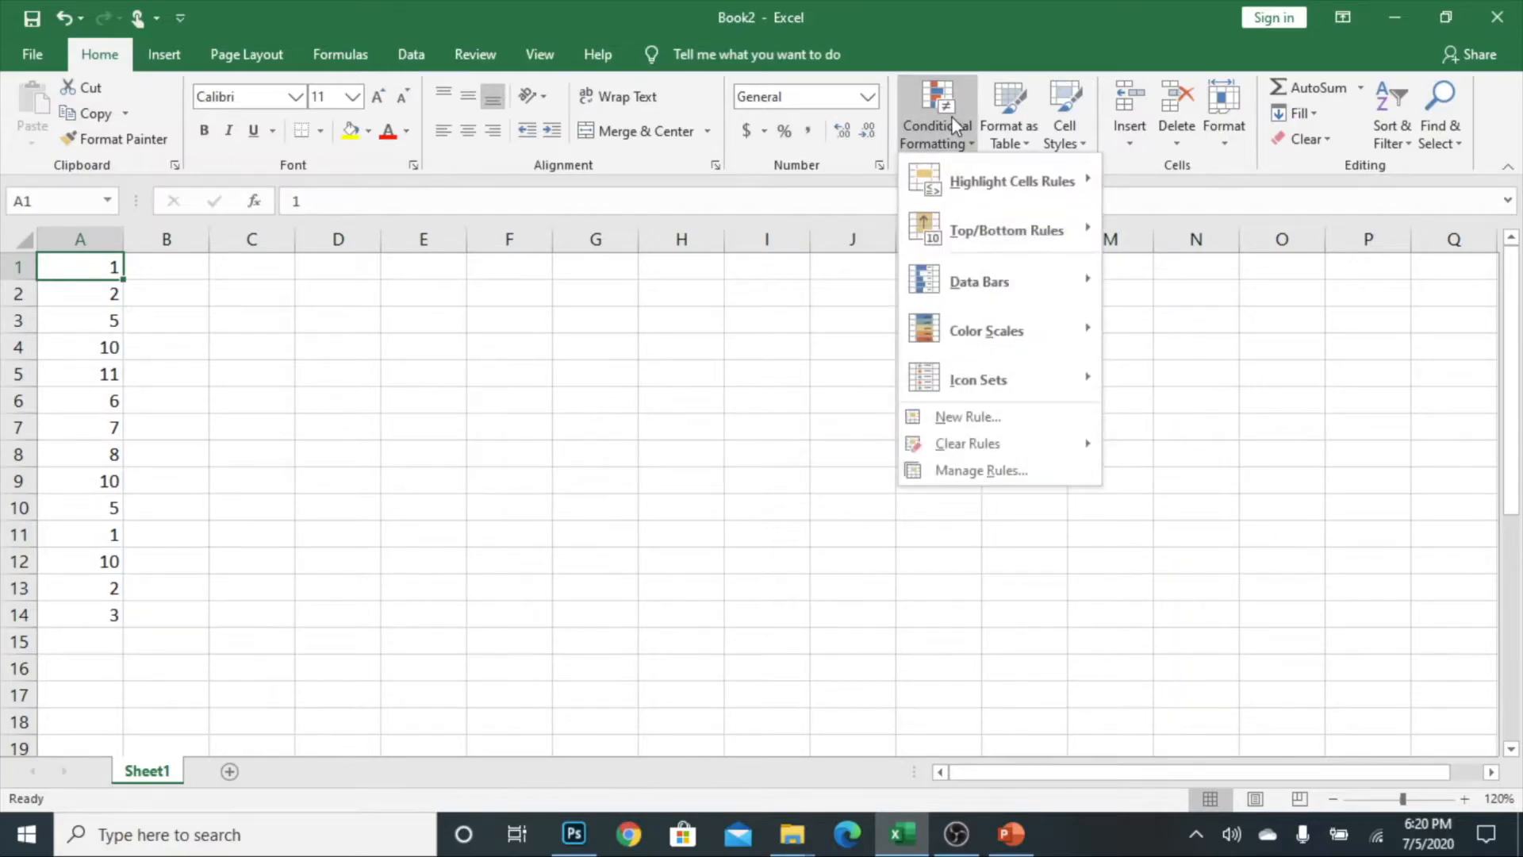
left_click(960, 419)
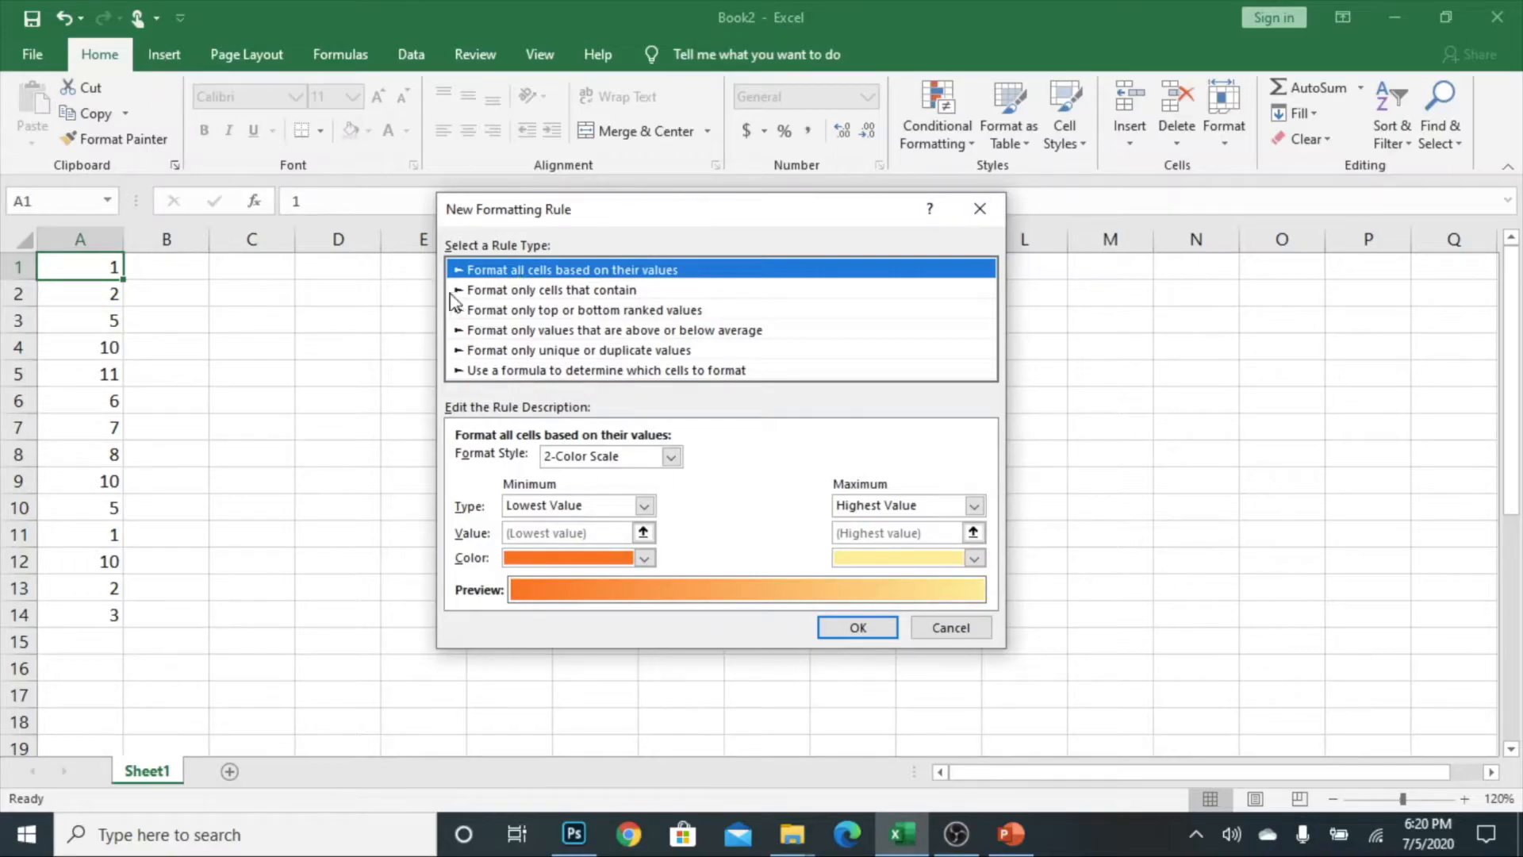
left_click(944, 631)
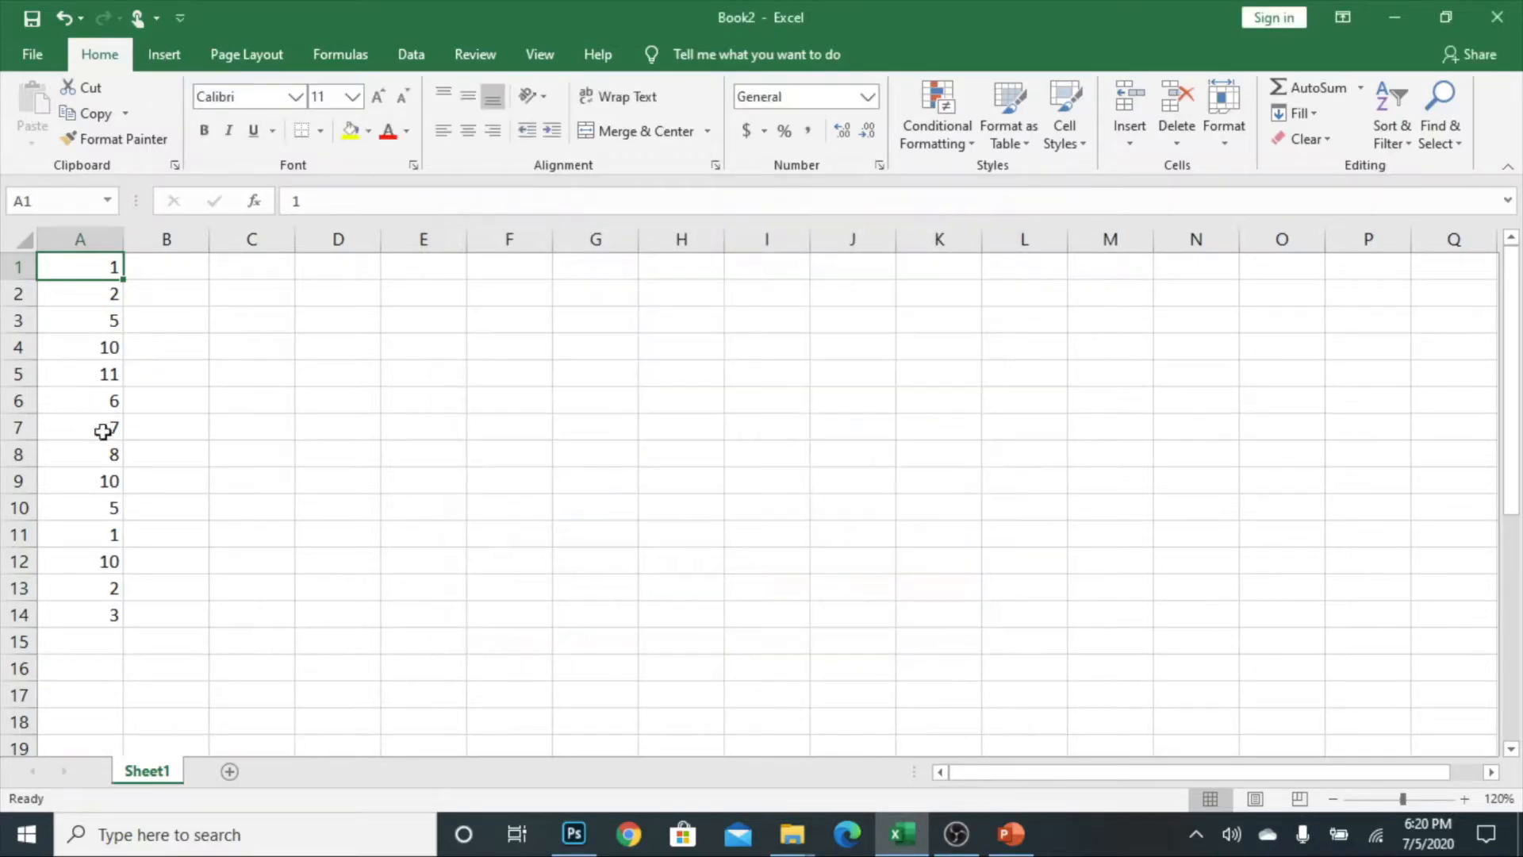
Create a new rule for A1:A13 that formats all cells by value with an orange-to-yellow 2-Color Scale from lowest to highest value
left_click_drag(103, 262, 84, 583)
left_click(947, 118)
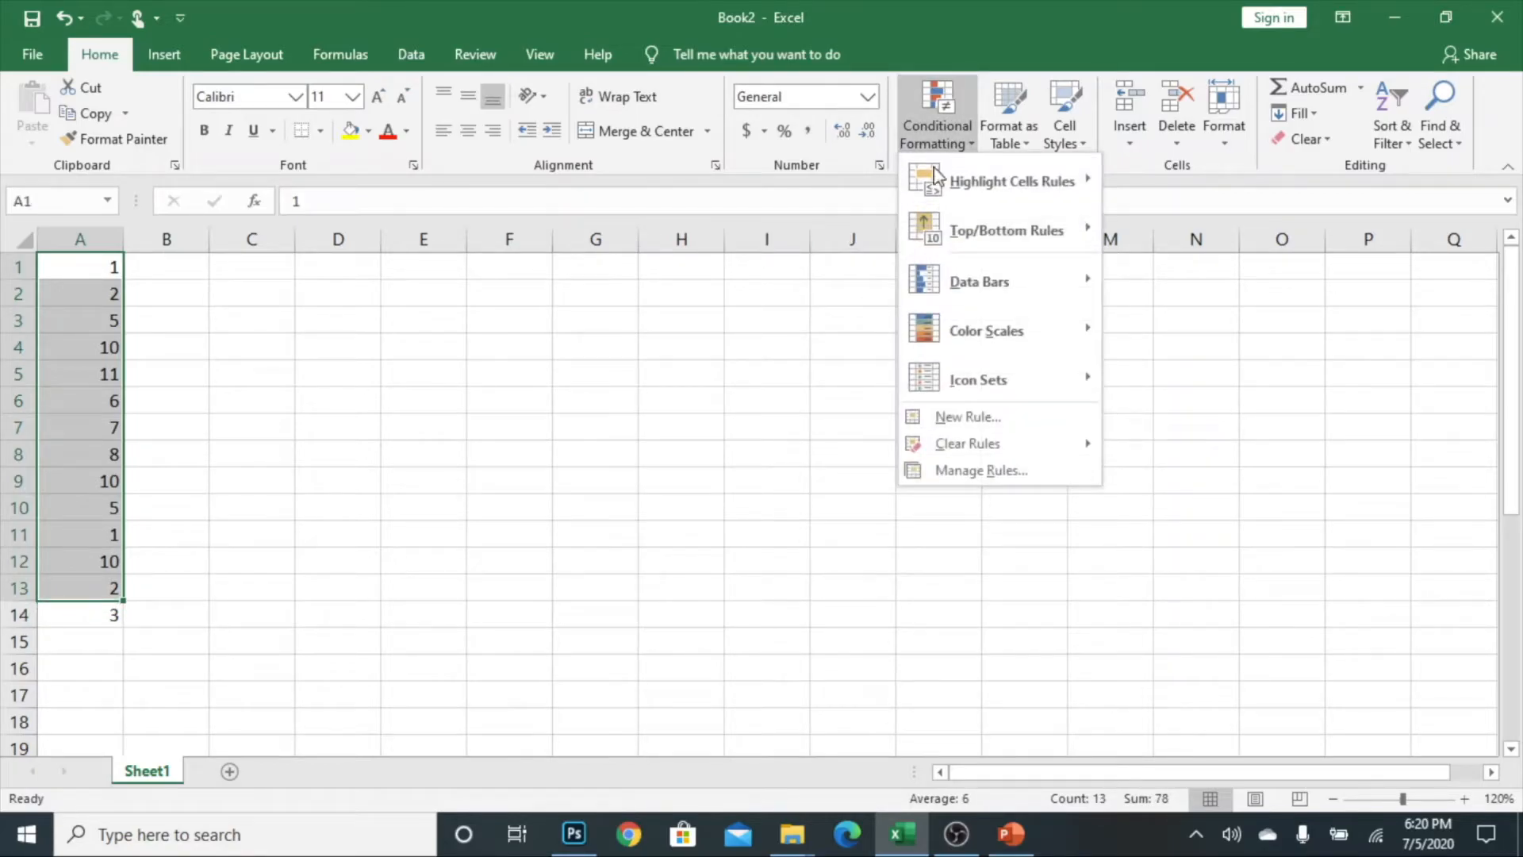
left_click(958, 426)
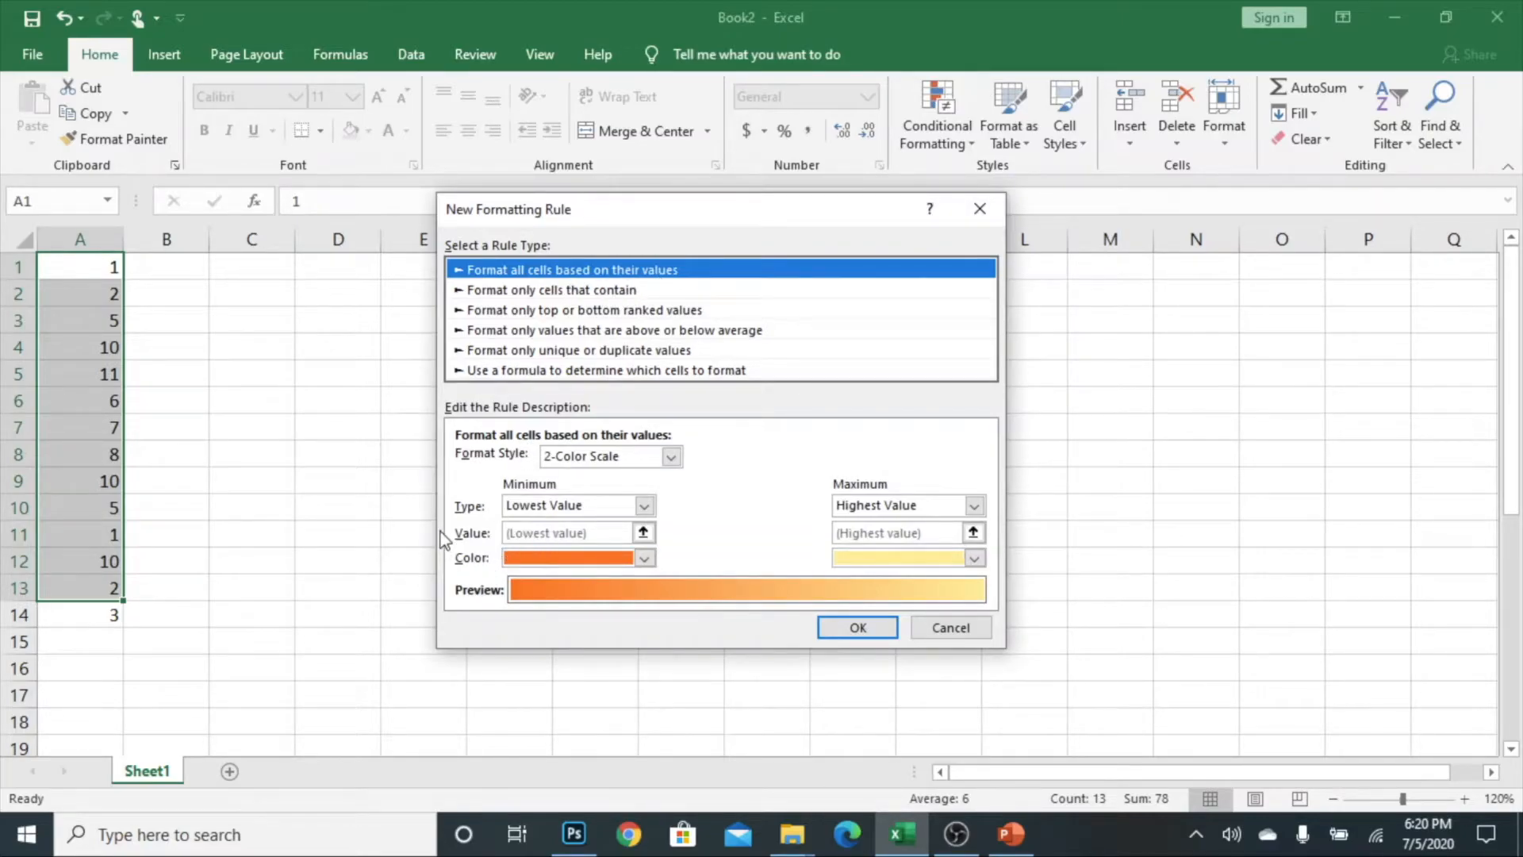
left_click(856, 627)
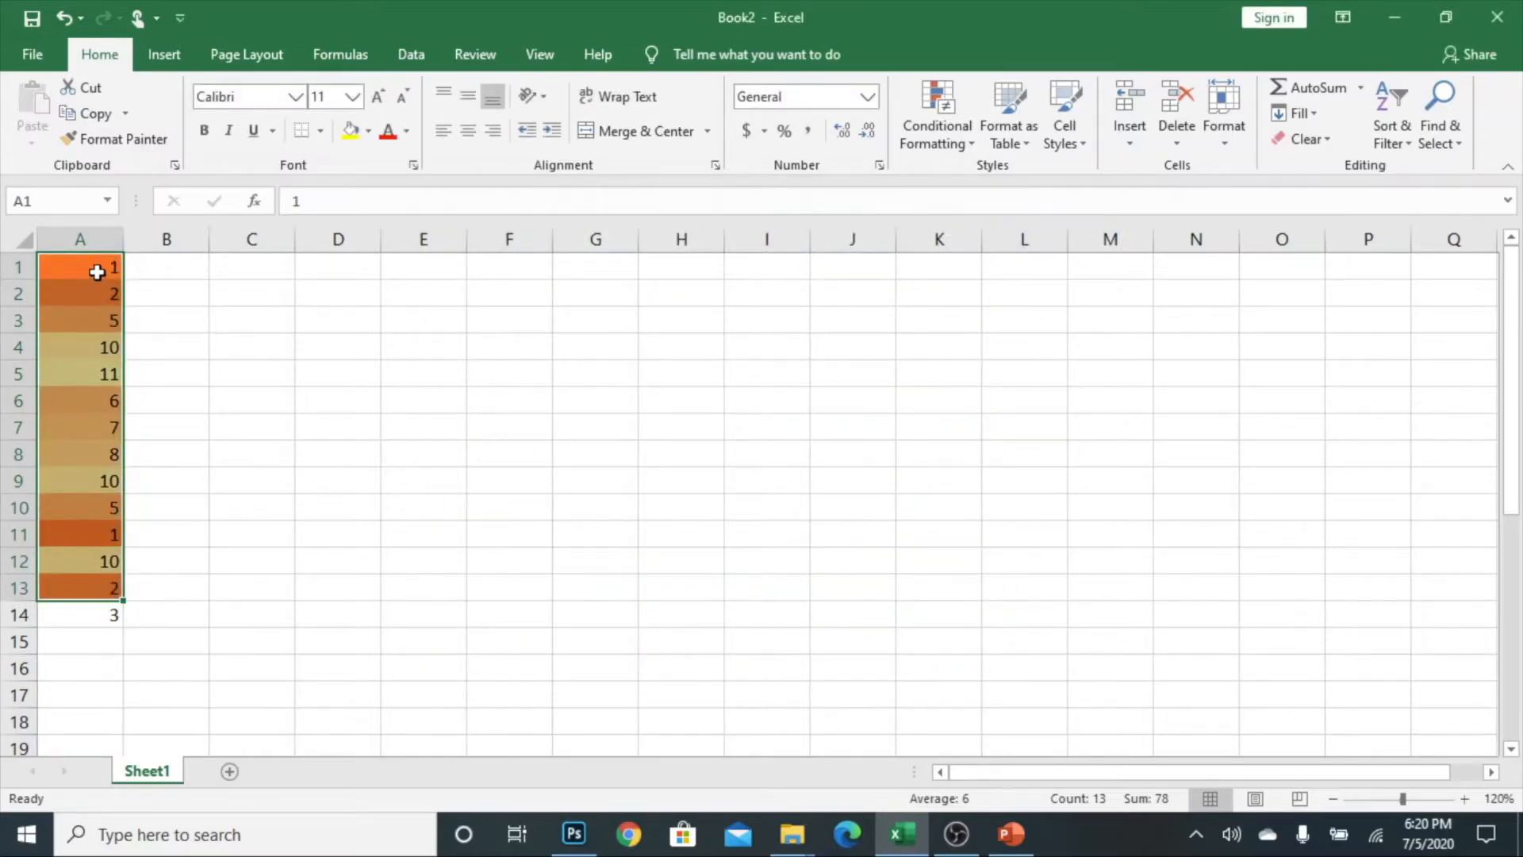
Change the value in cell A11 to 5
left_click(97, 273)
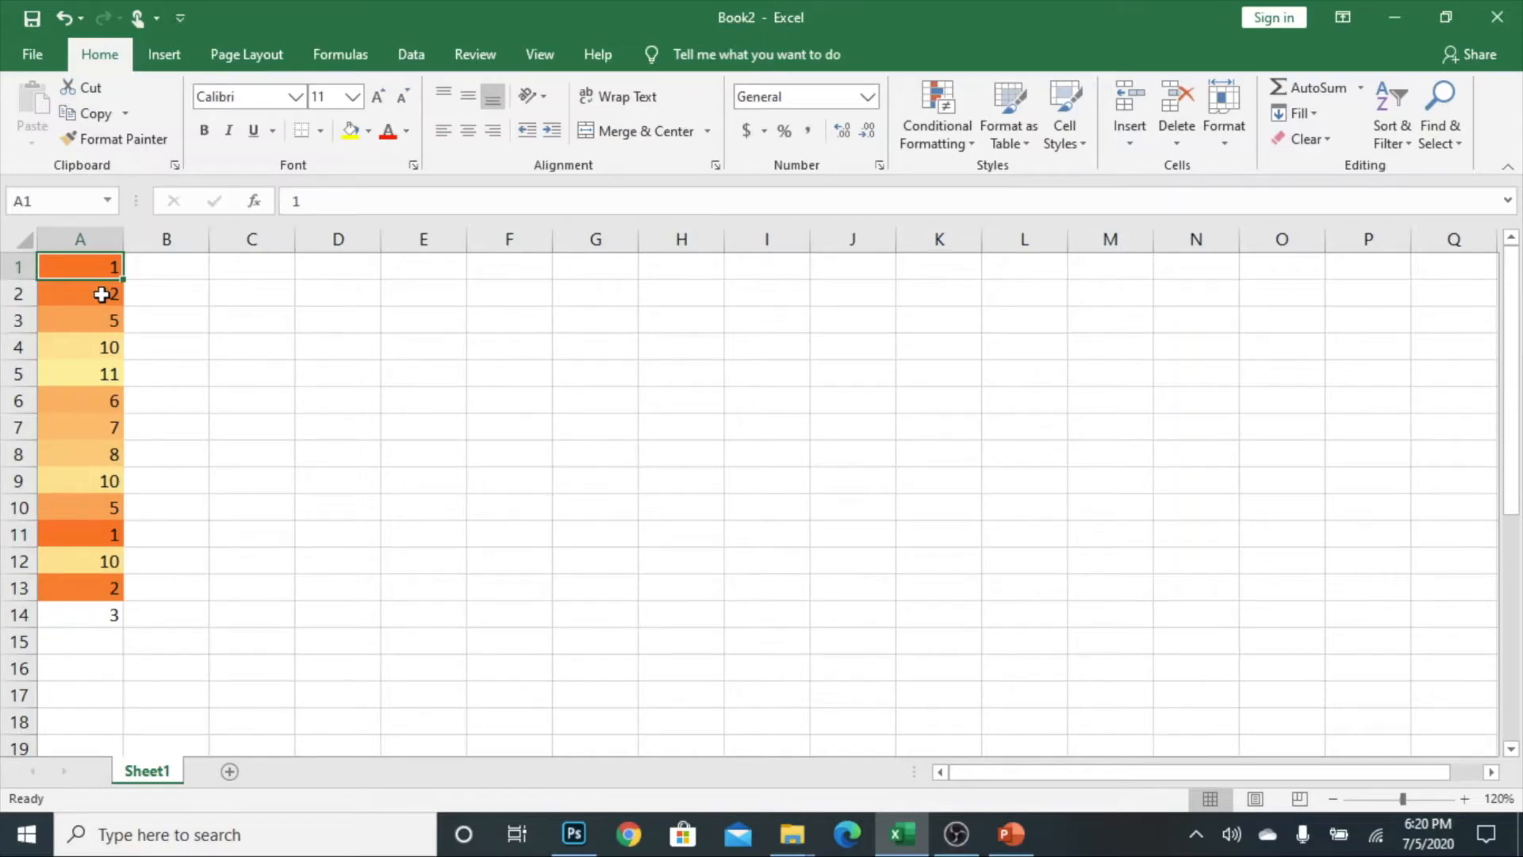
left_click(96, 379)
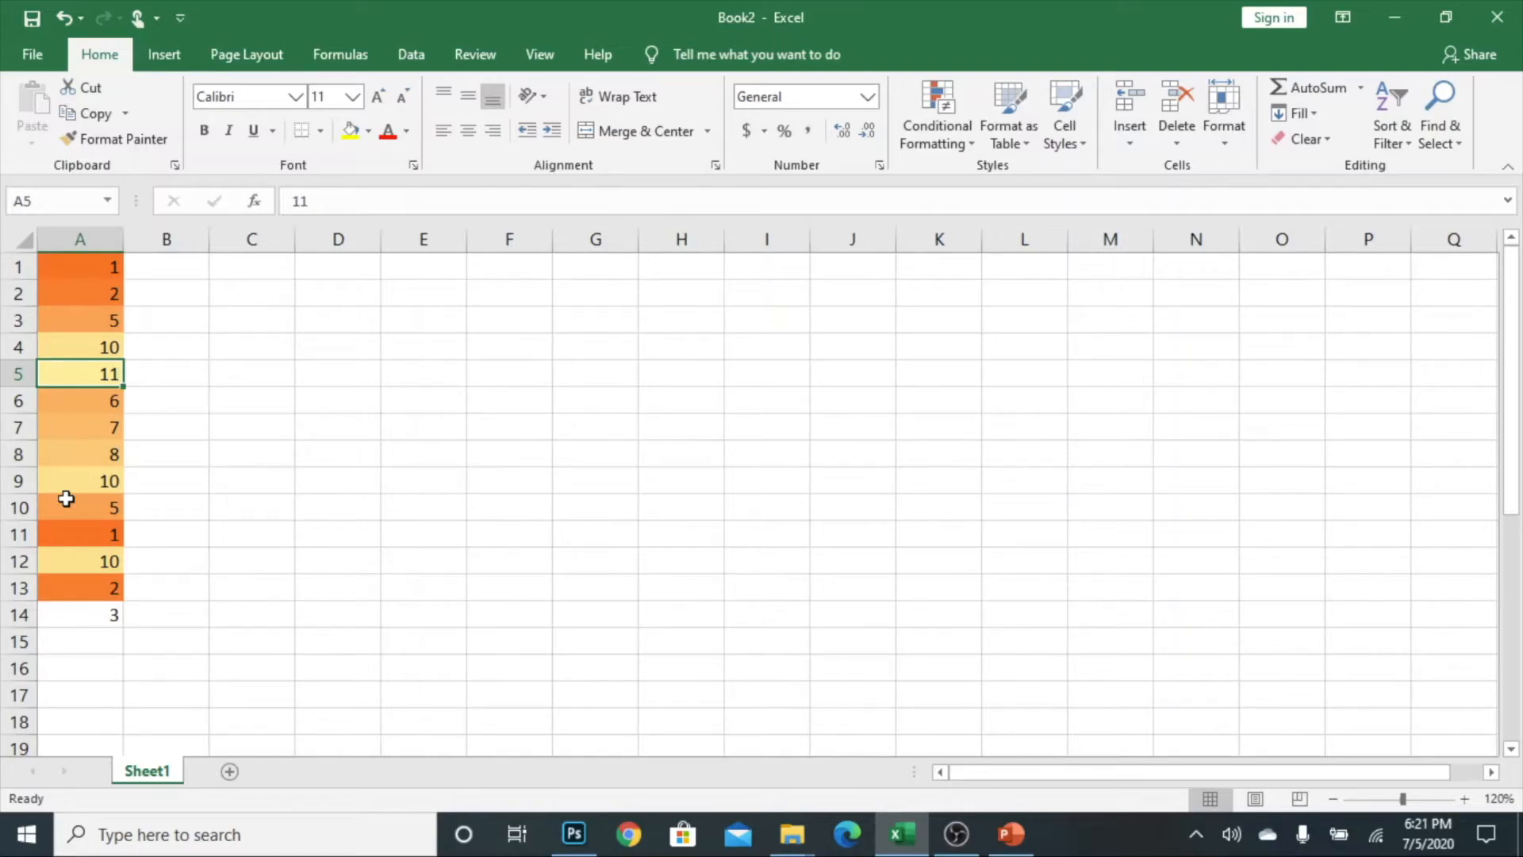
key("Down")
key("Down")
key("Down")
key("Down")
key("Down")
key("Down")
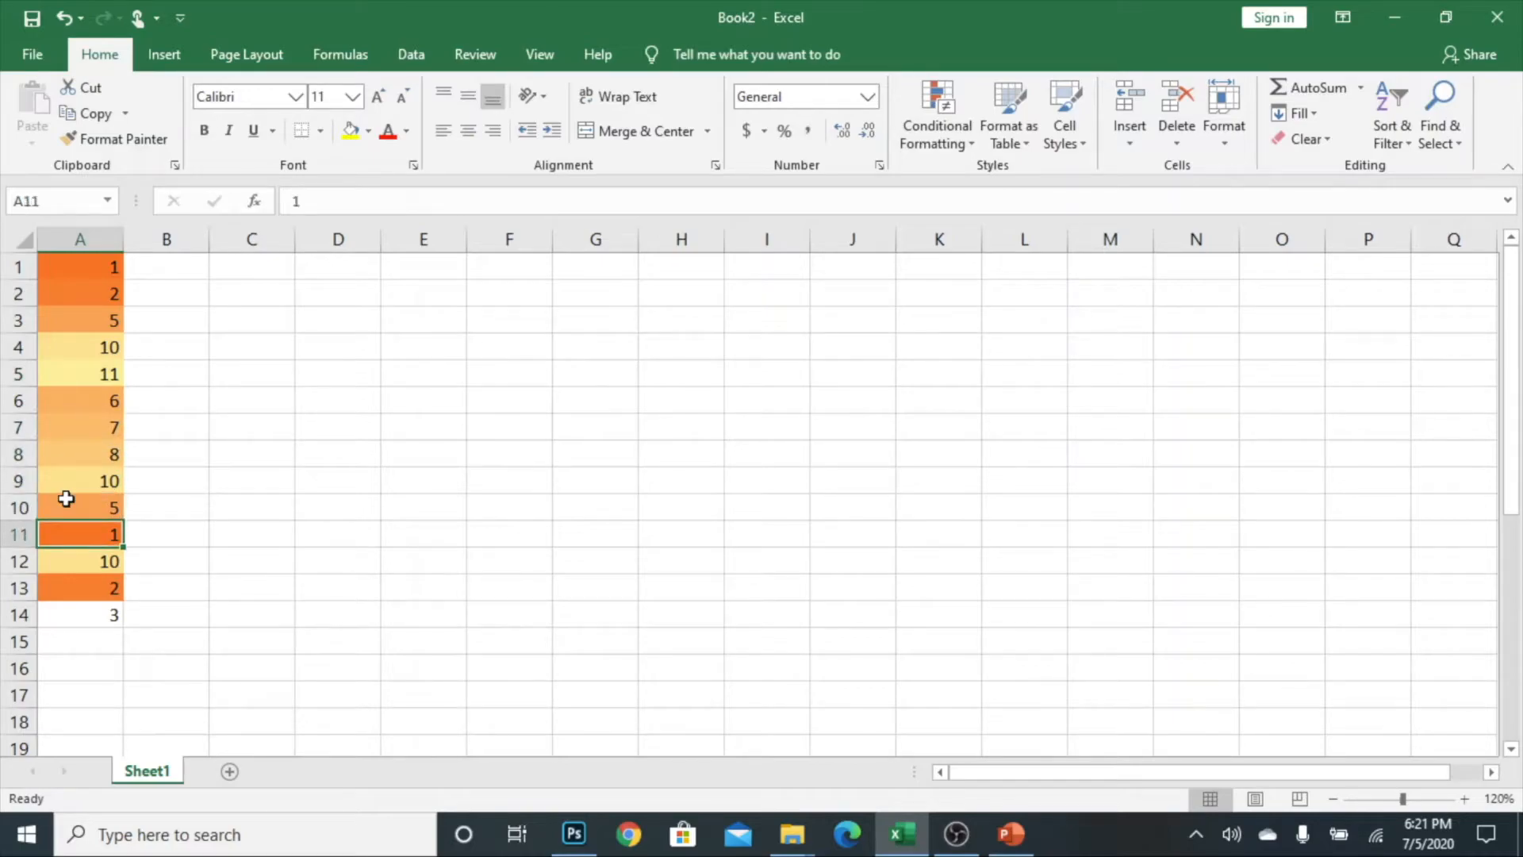
type("5")
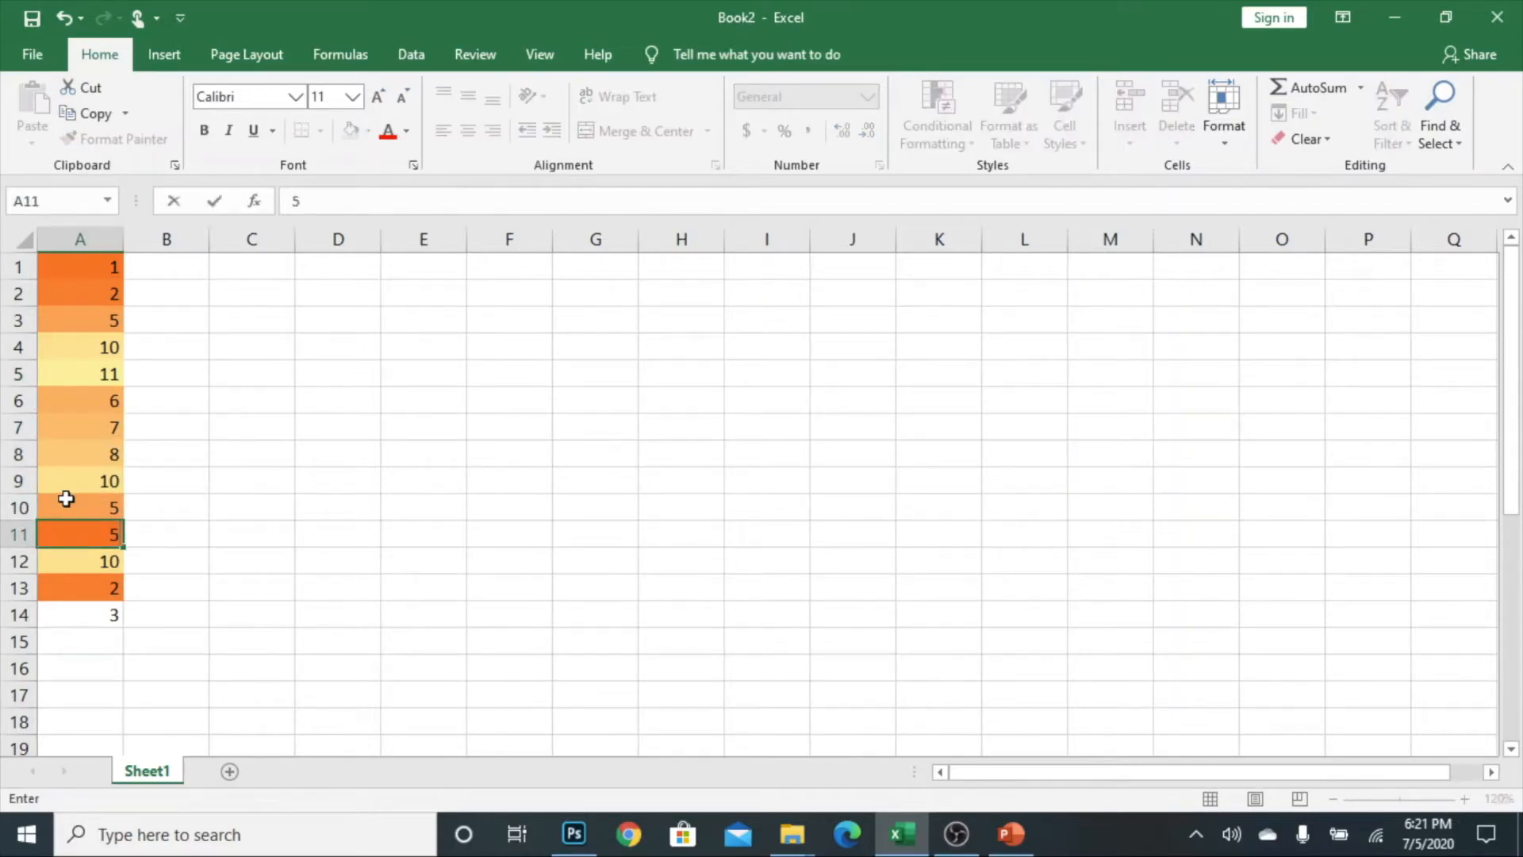
key("Return")
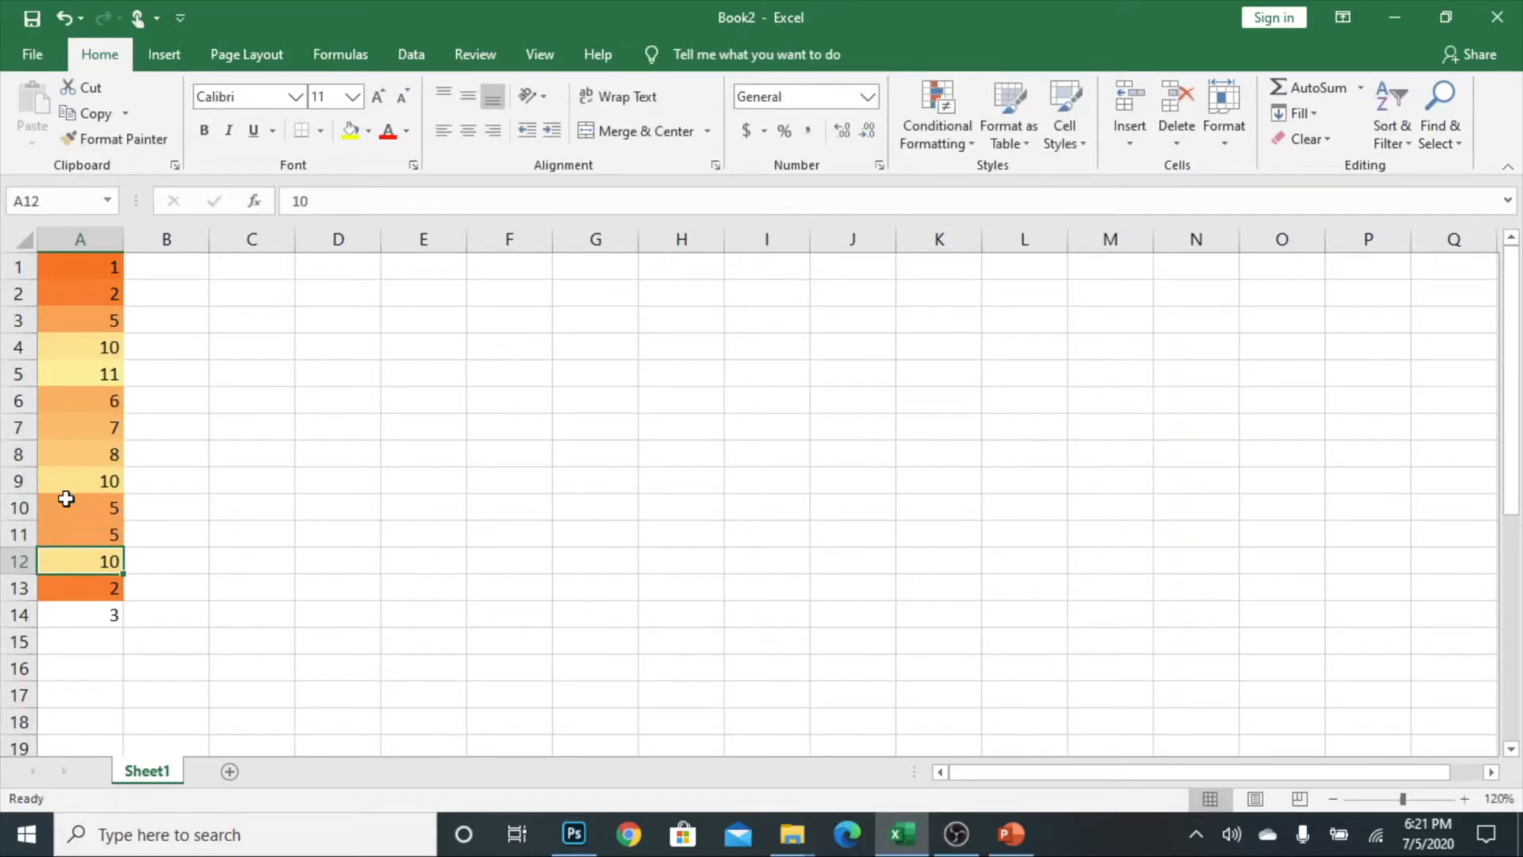
key("Up")
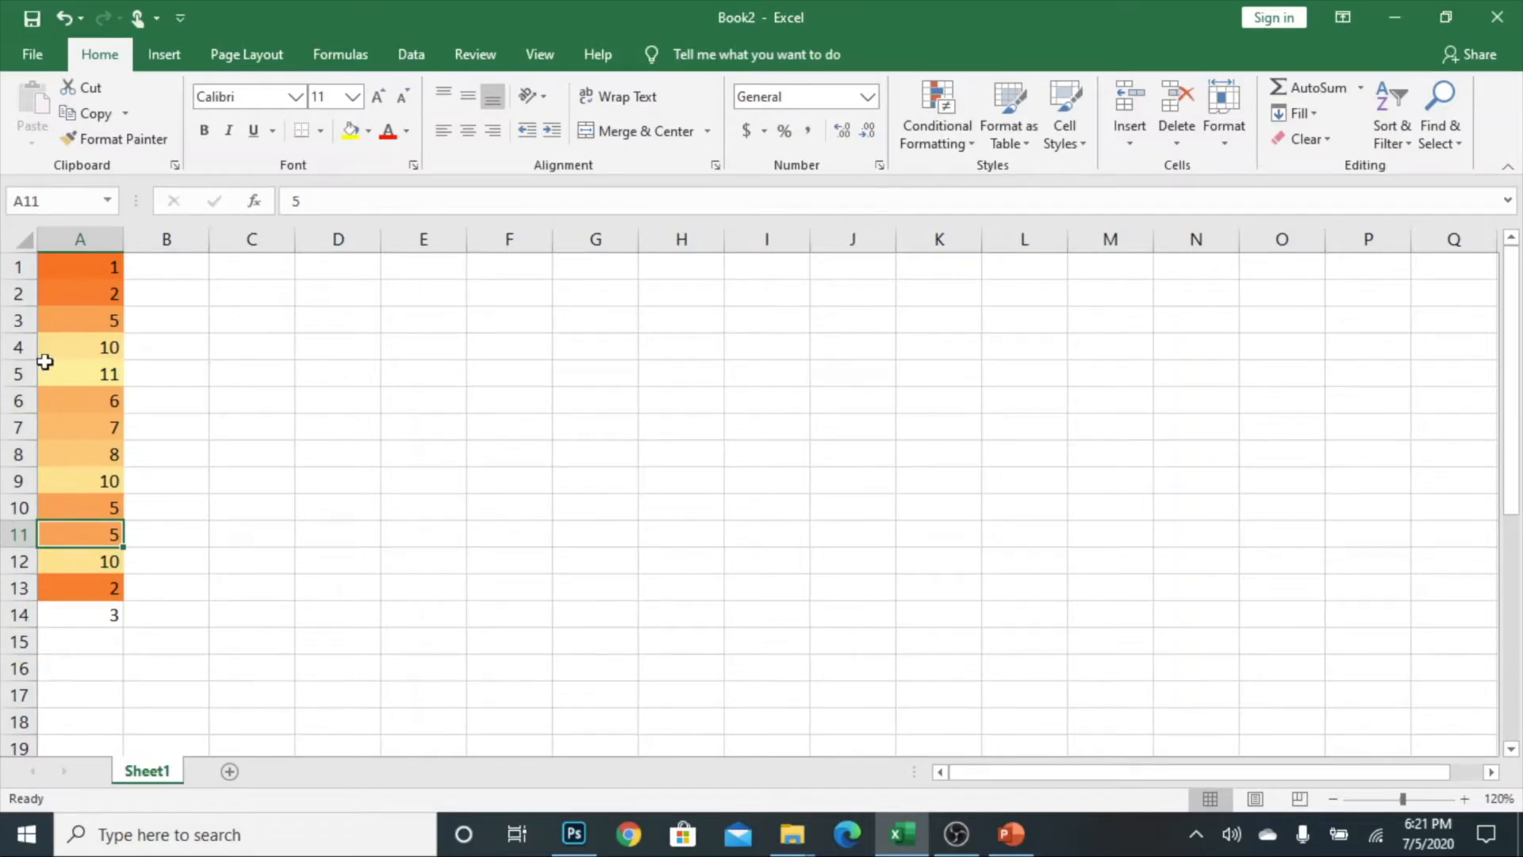
Review the conditional formatting rules for A1:A14, and list those for This Worksheet as well
left_click_drag(82, 268, 53, 608)
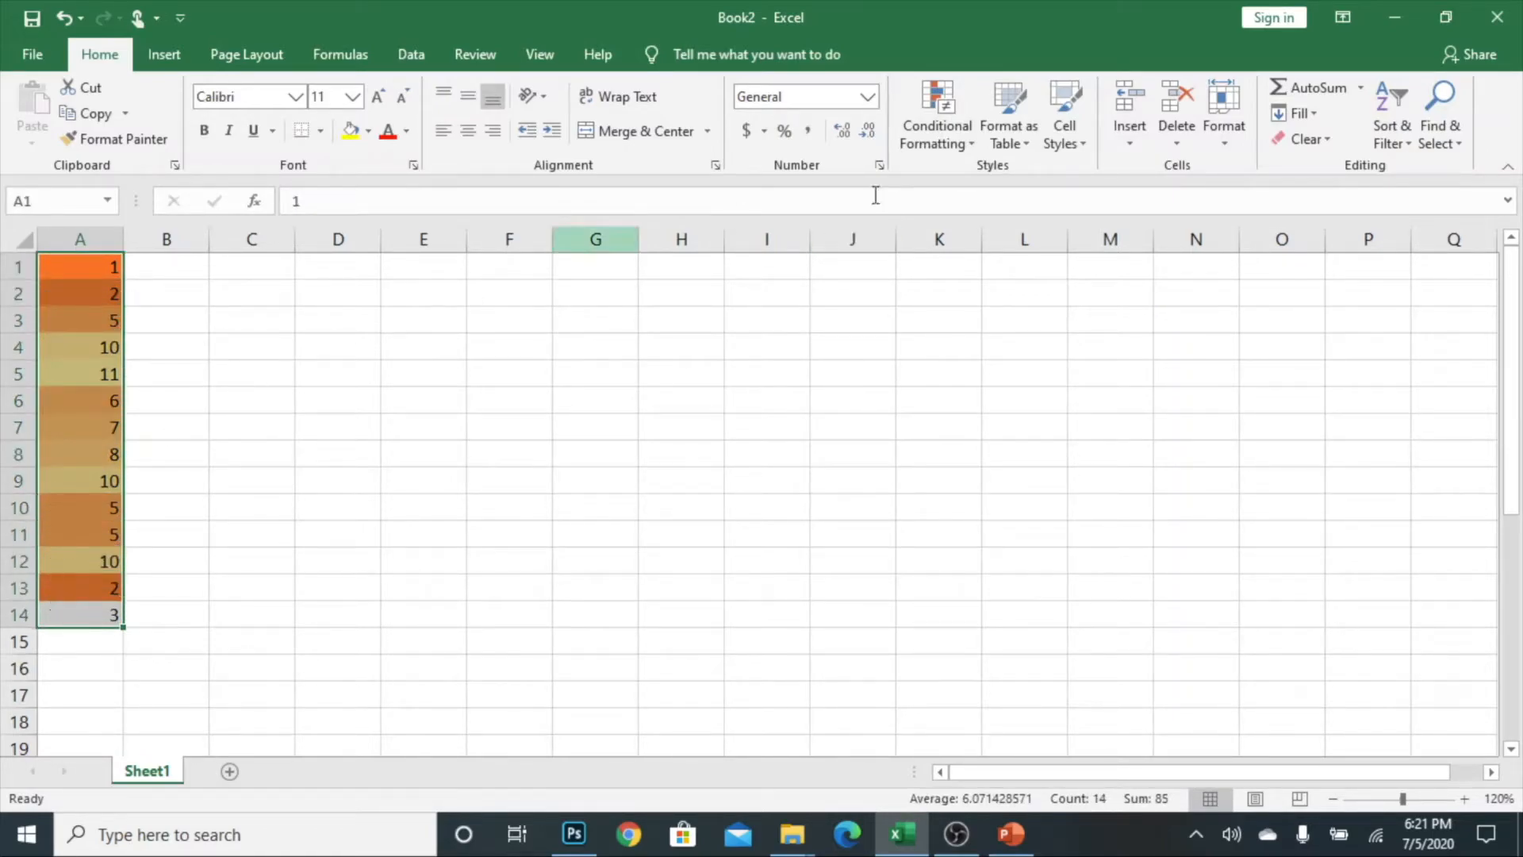
left_click(930, 135)
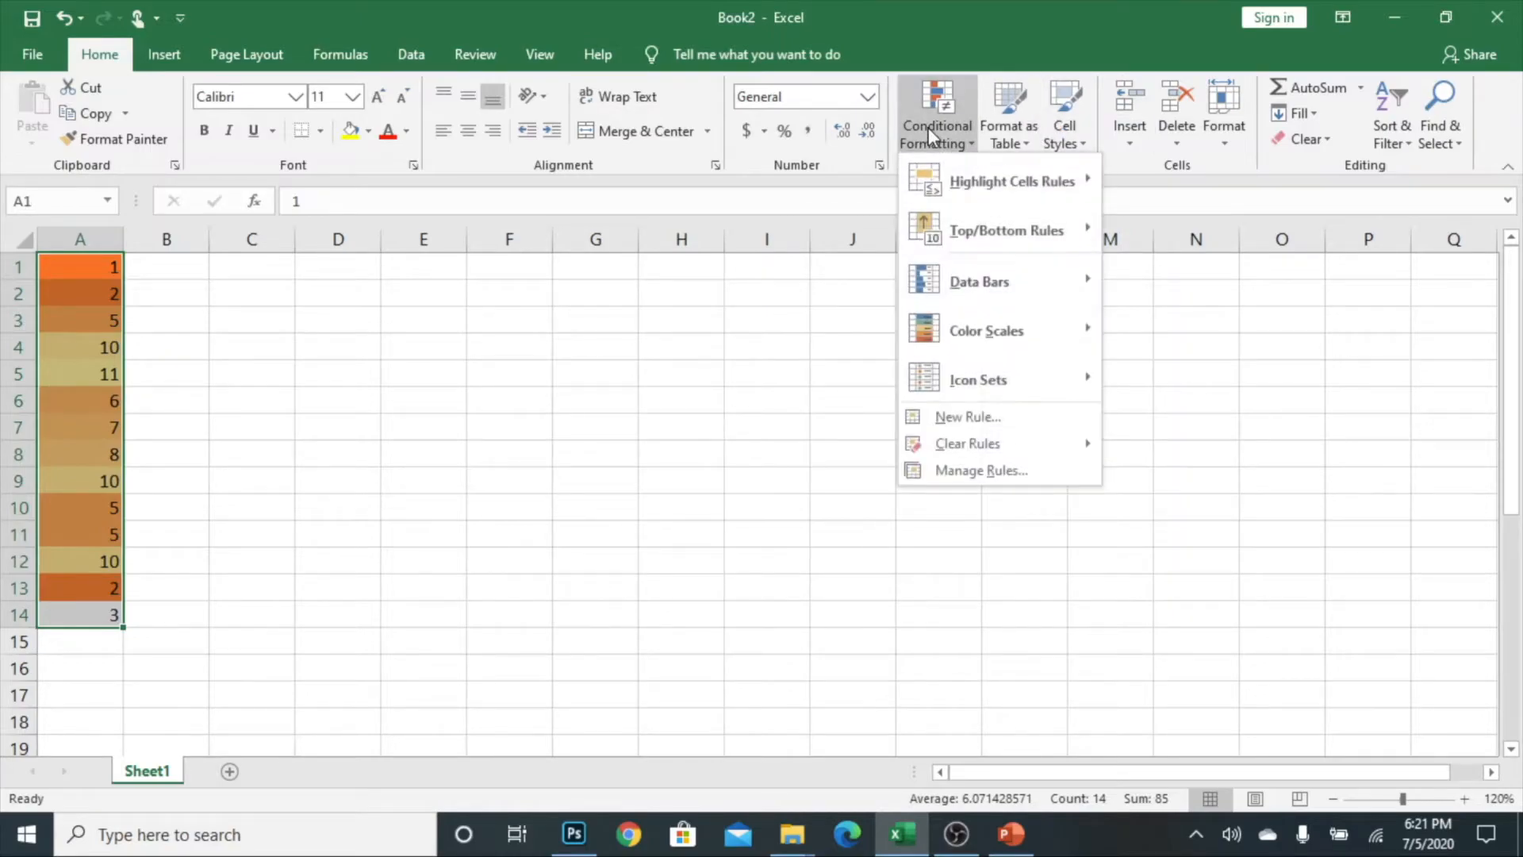
left_click(1003, 474)
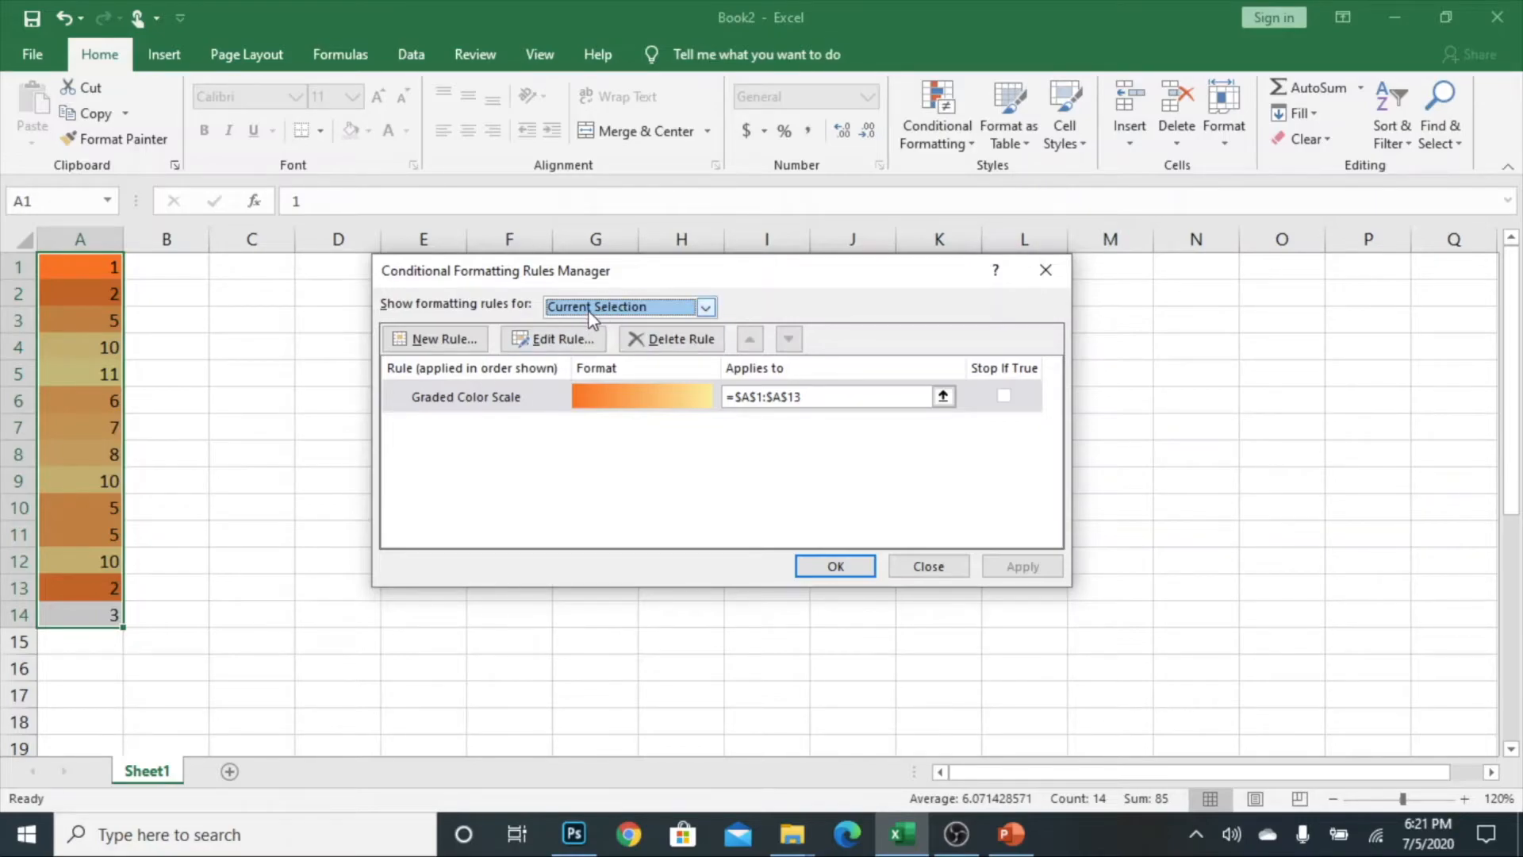
left_click(589, 313)
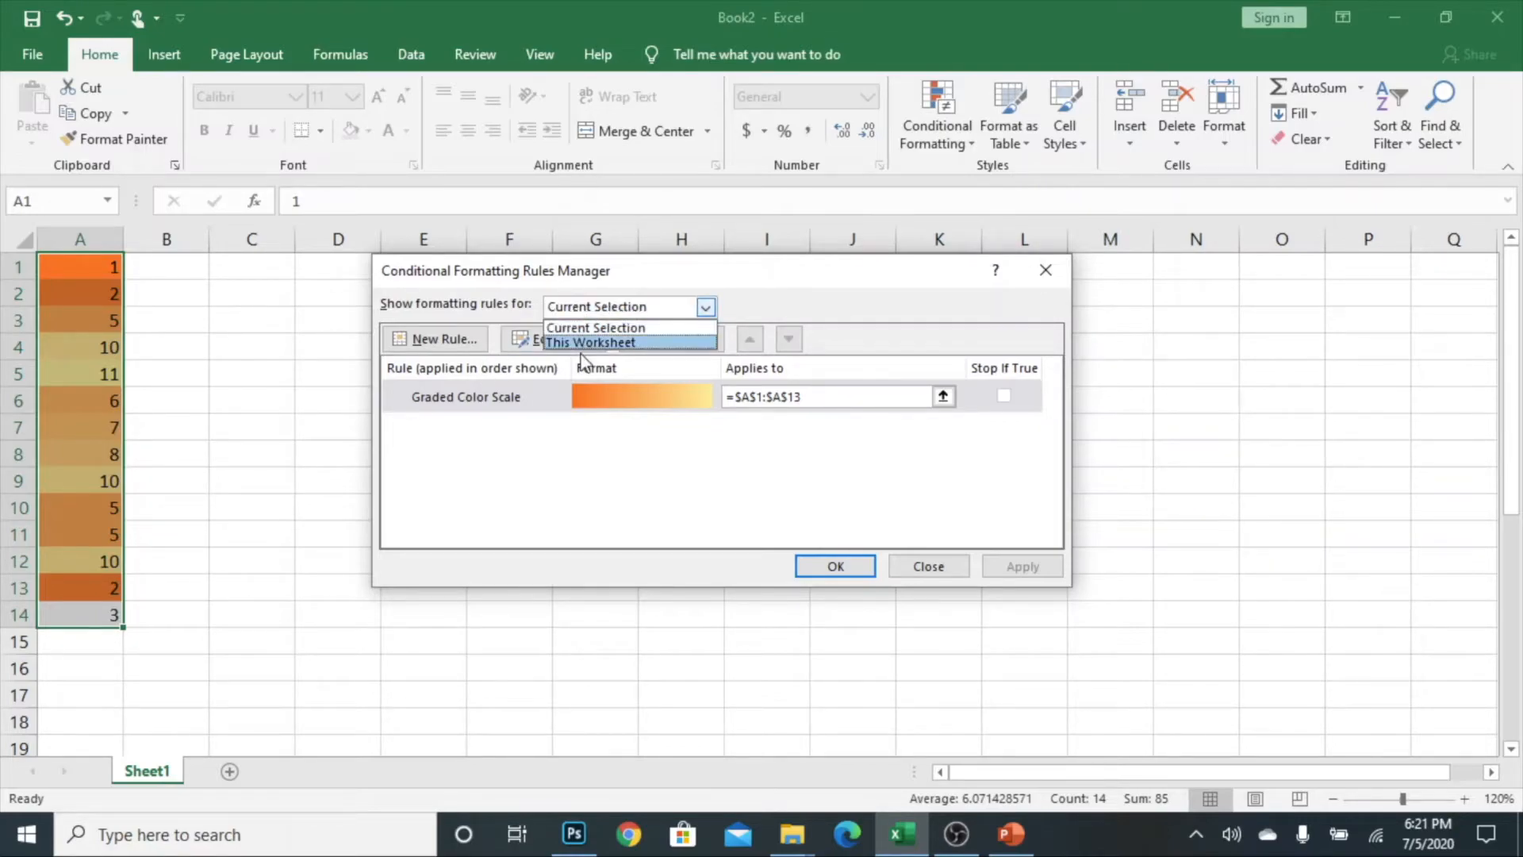
left_click(589, 343)
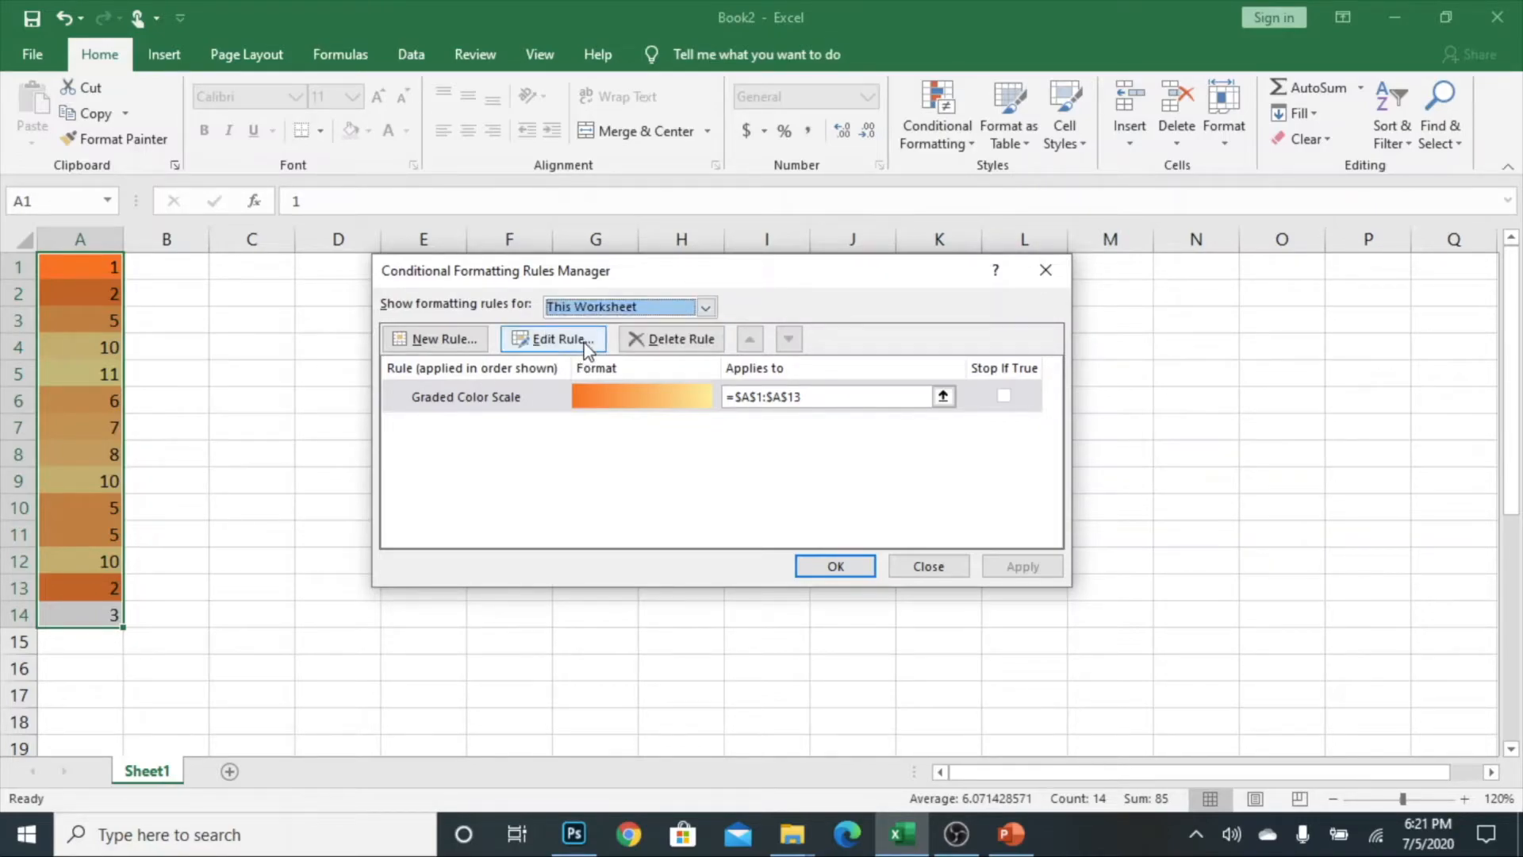
left_click(940, 569)
From an empty cell, list the conditional formatting rules for This Worksheet and delete the Graded Color Scale rule applied to A1:A13
left_click(184, 349)
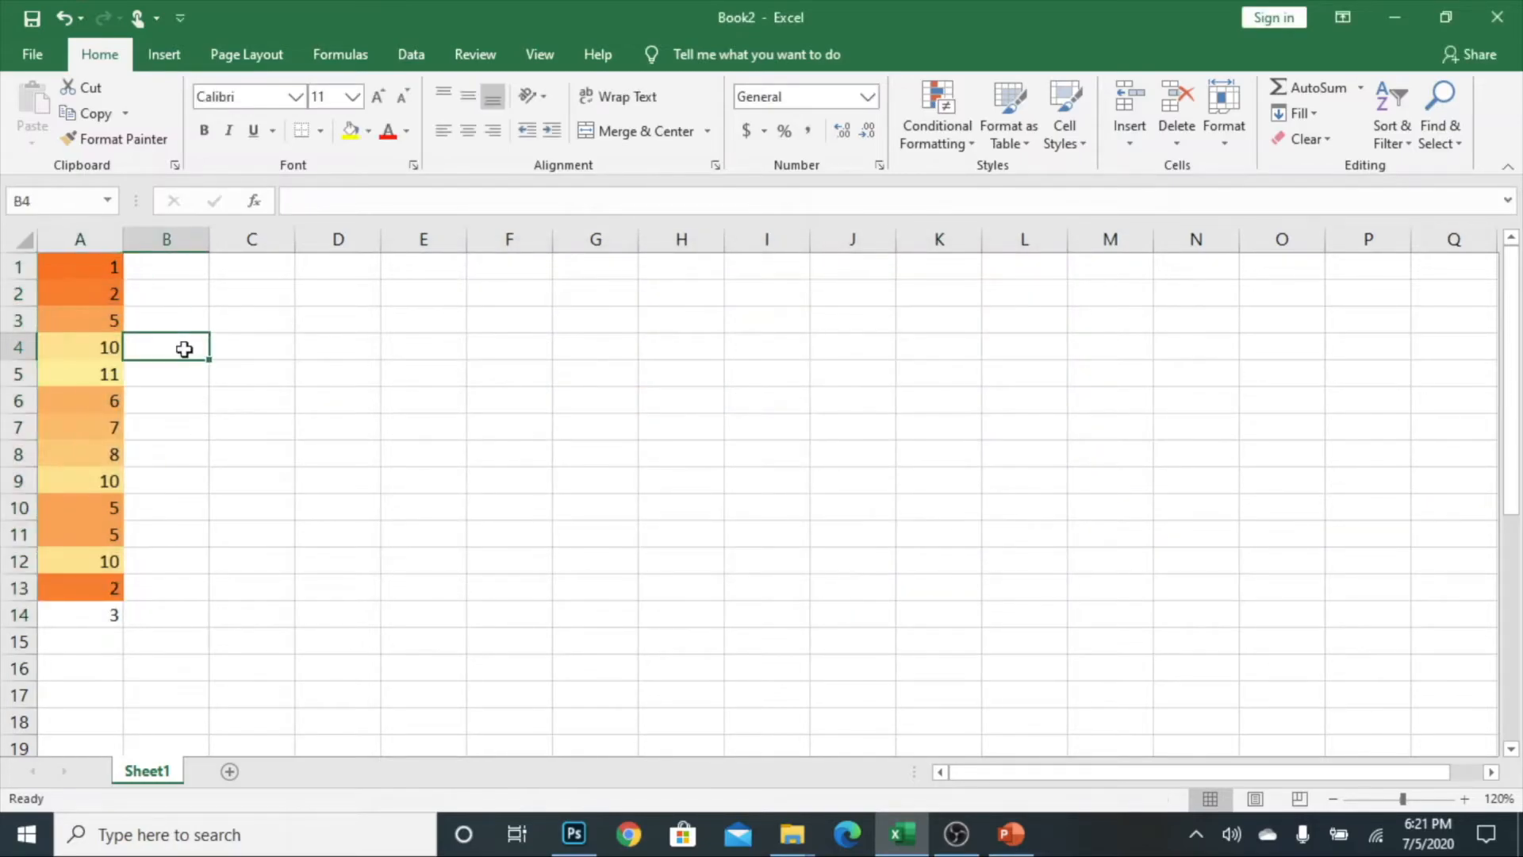
left_click(927, 125)
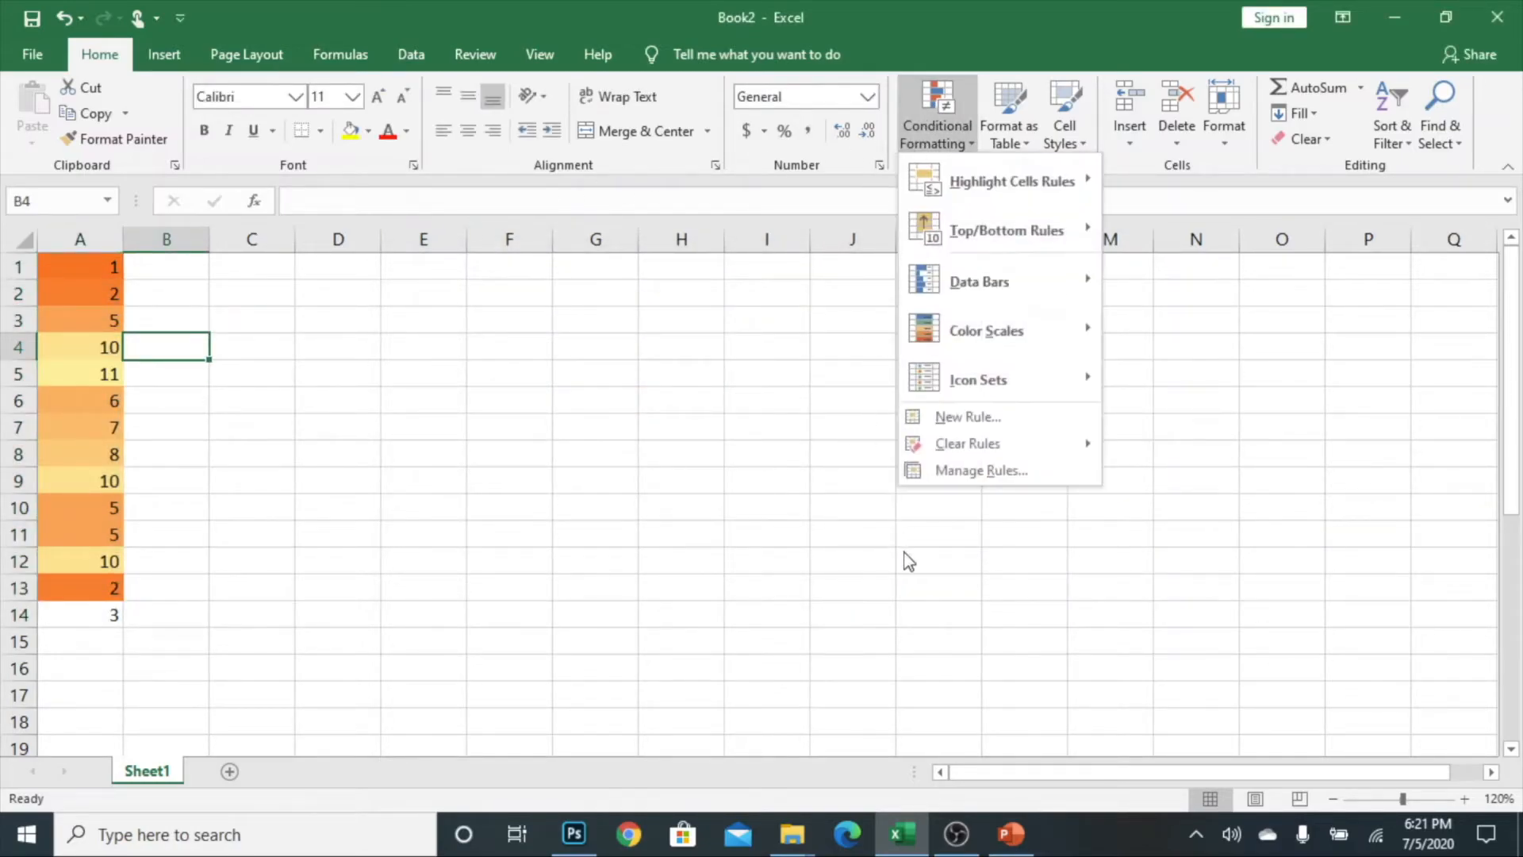
left_click(977, 473)
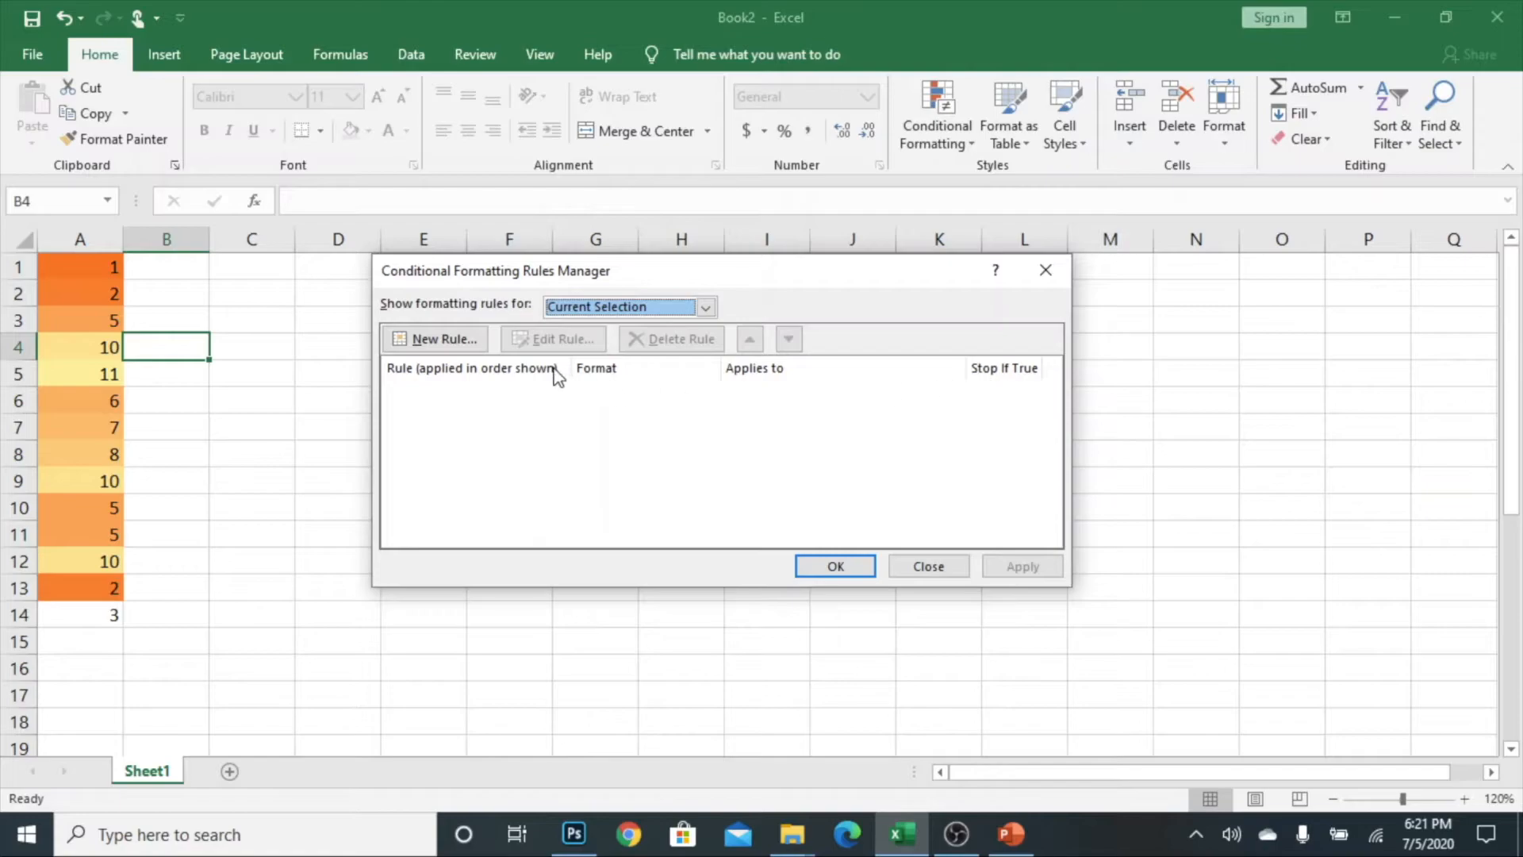
left_click(707, 308)
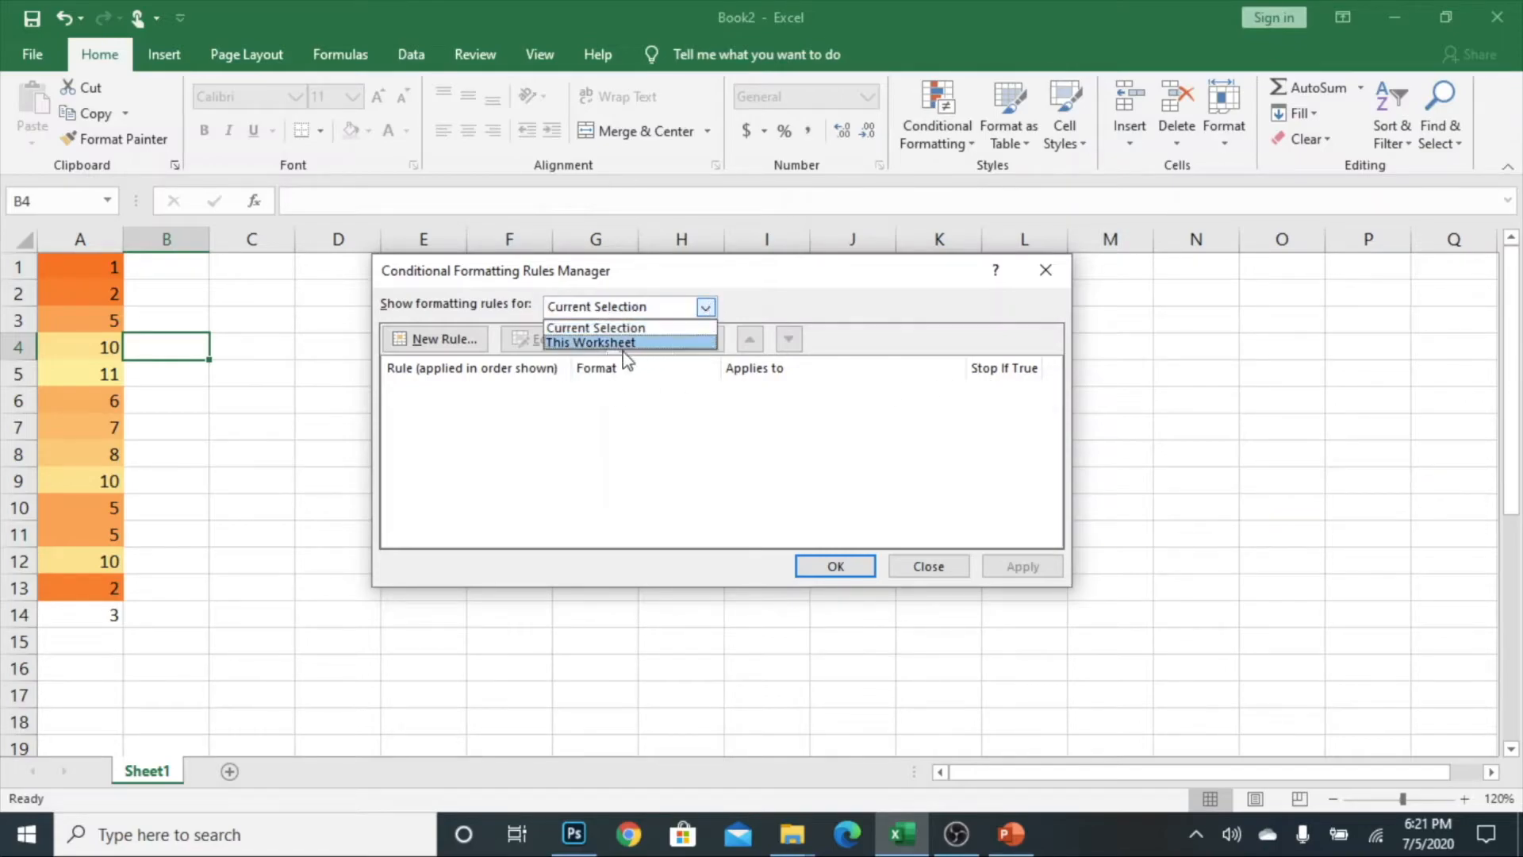
left_click(587, 343)
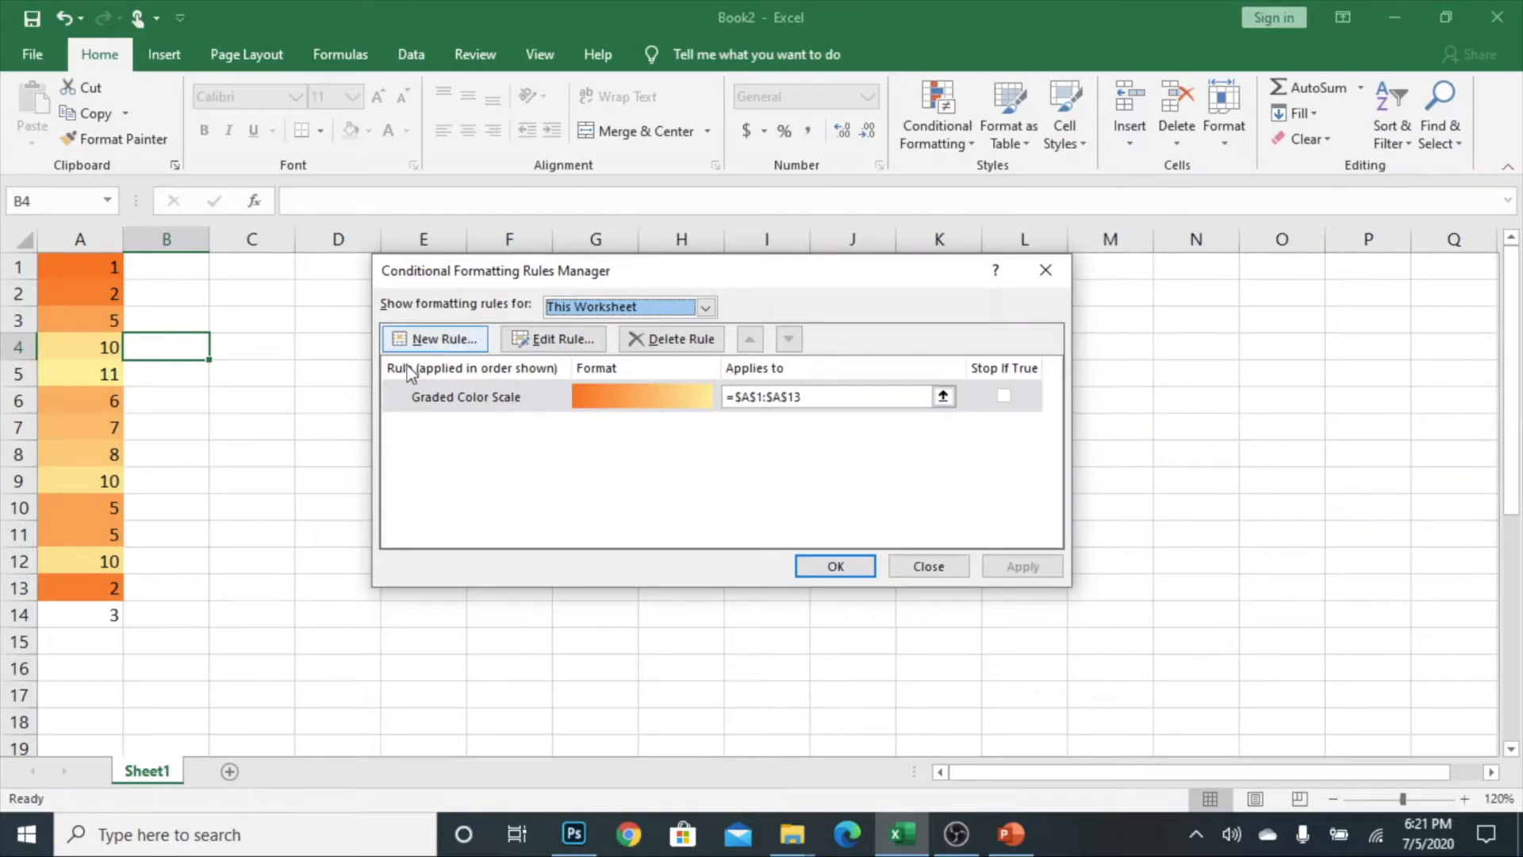
left_click(465, 402)
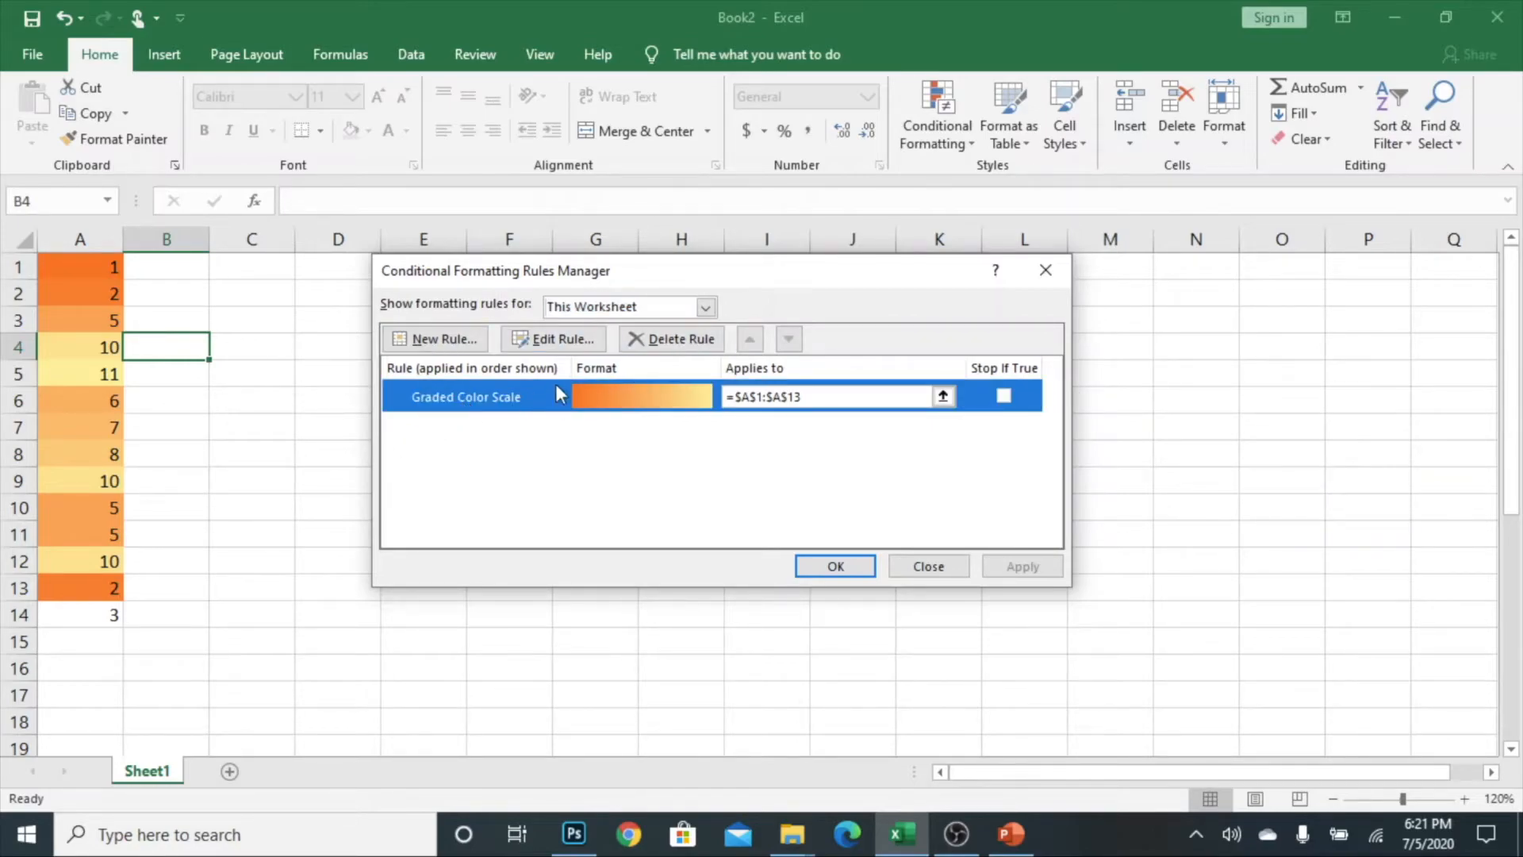
left_click(647, 345)
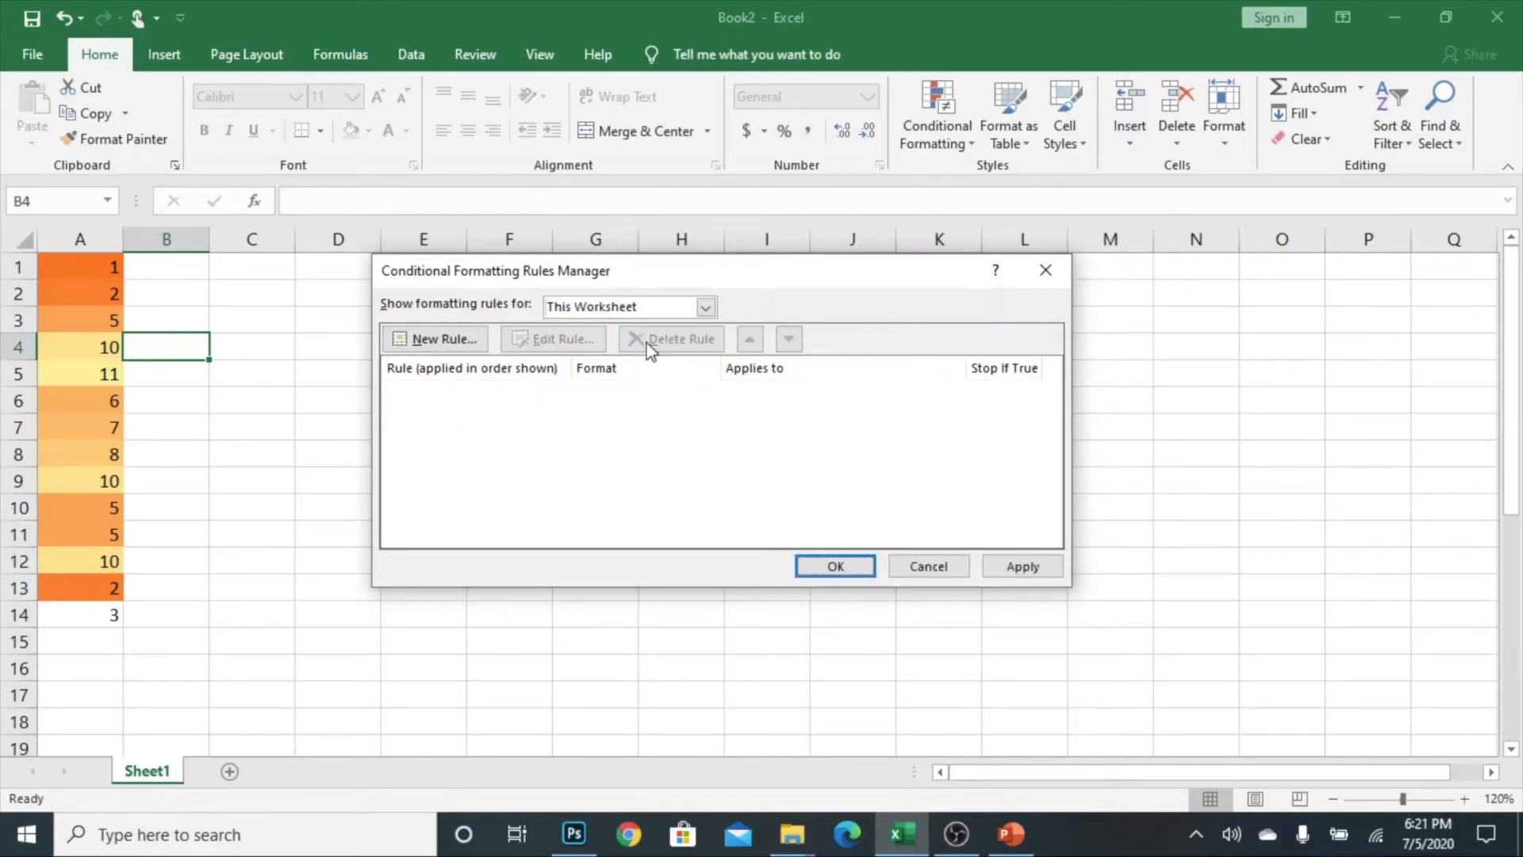
left_click(1021, 568)
left_click(825, 567)
Start a new formatting rule for A1:A14 that formats only cells with a value between 2 and 5
left_click_drag(111, 269, 103, 613)
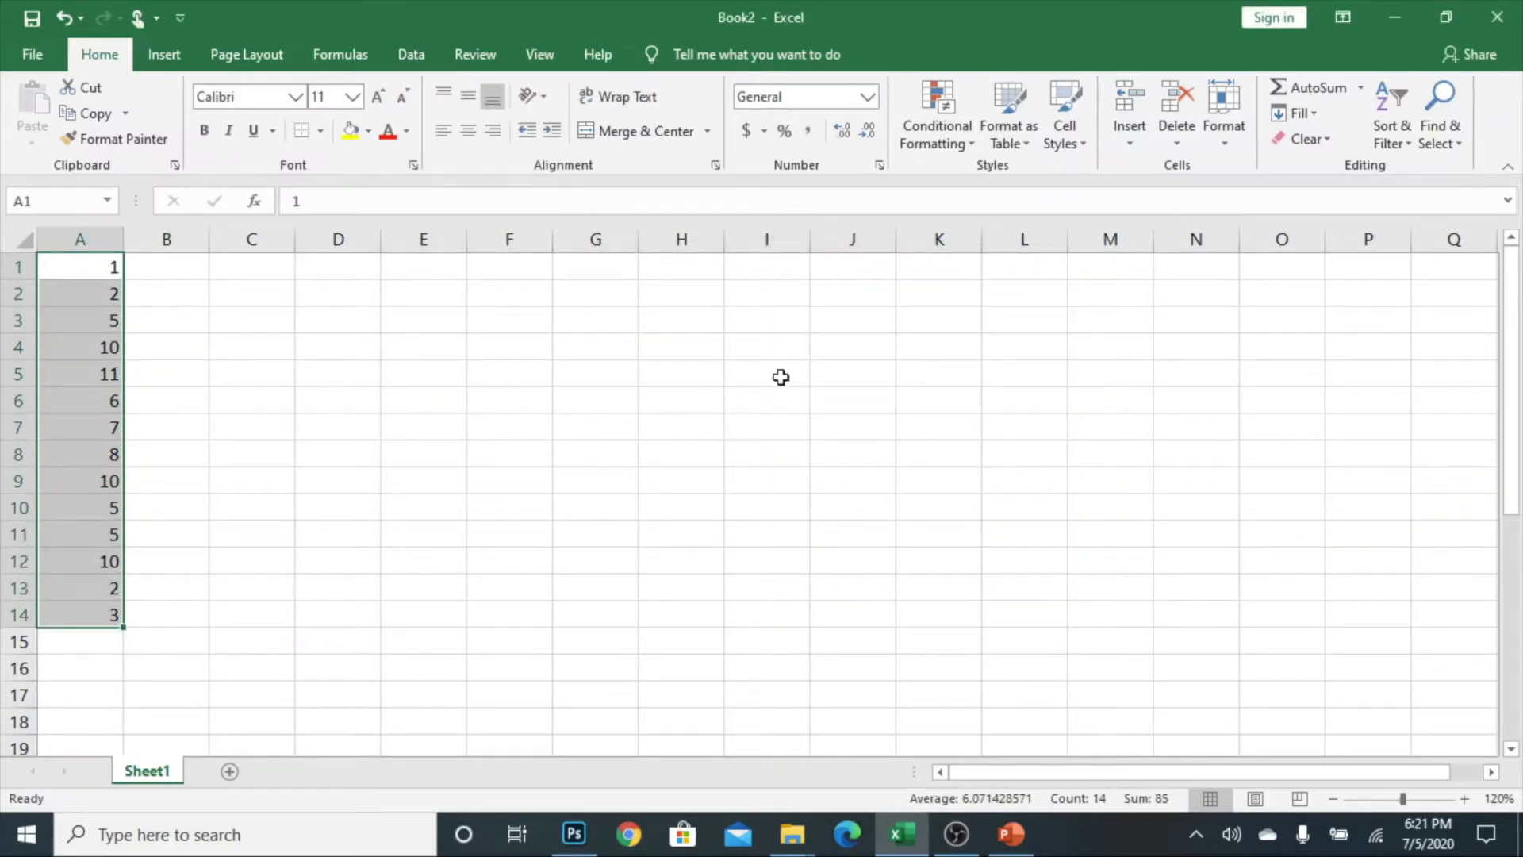
left_click(924, 143)
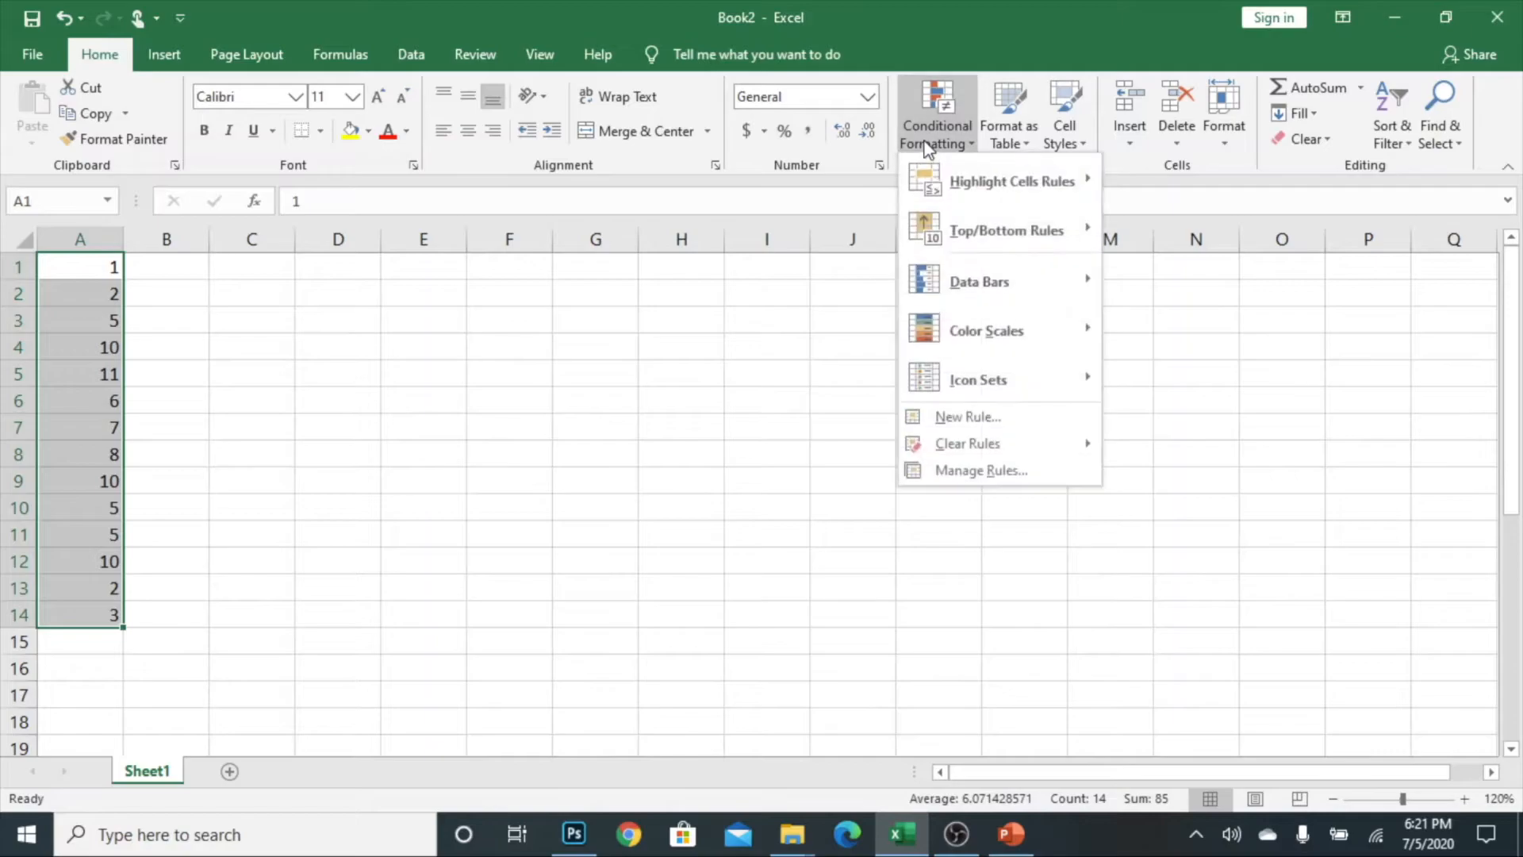
left_click(956, 418)
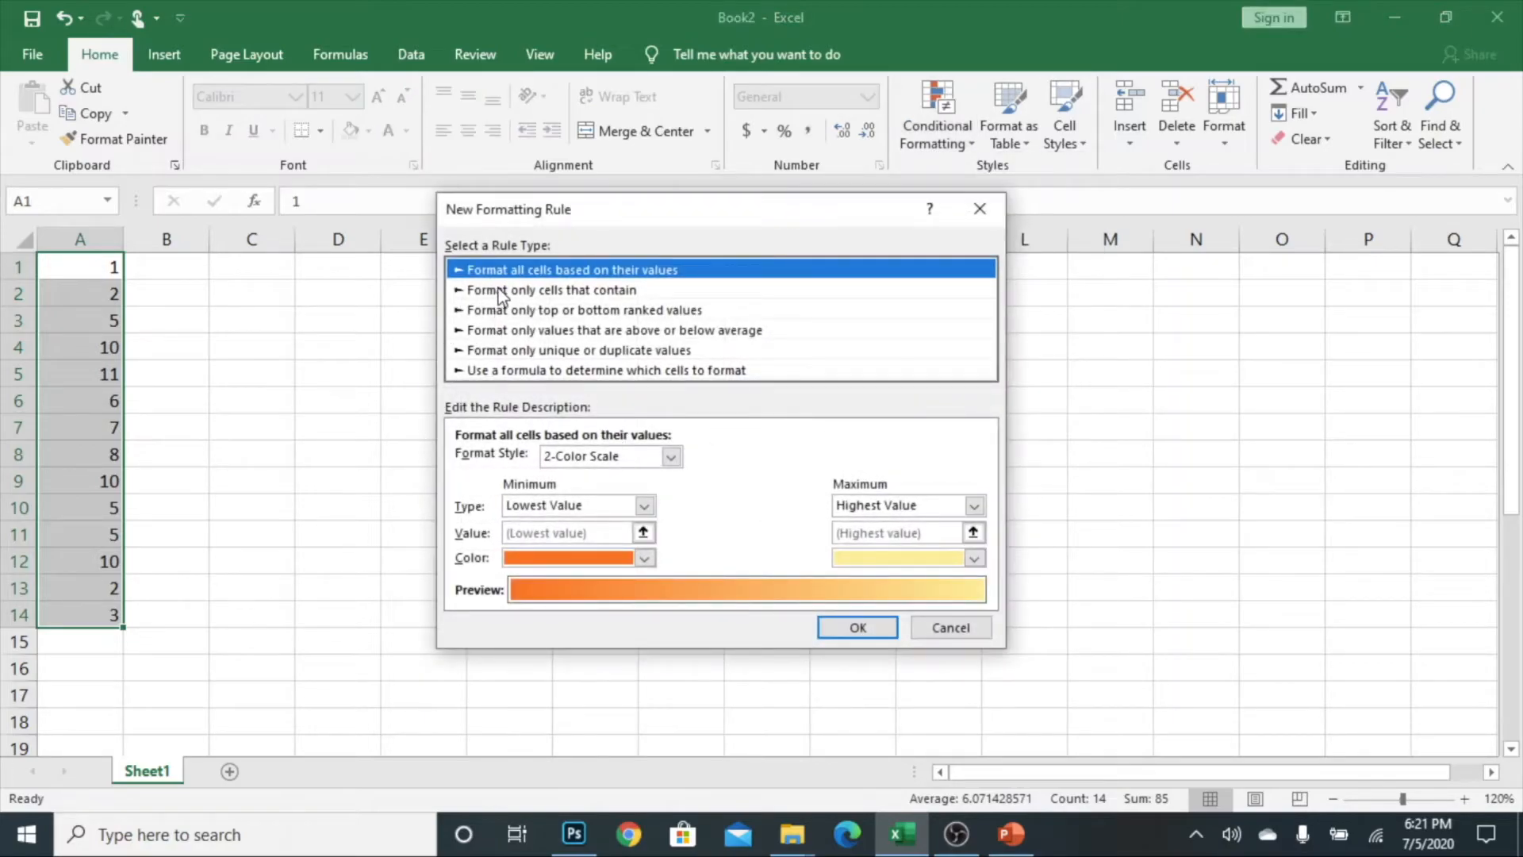
left_click(568, 290)
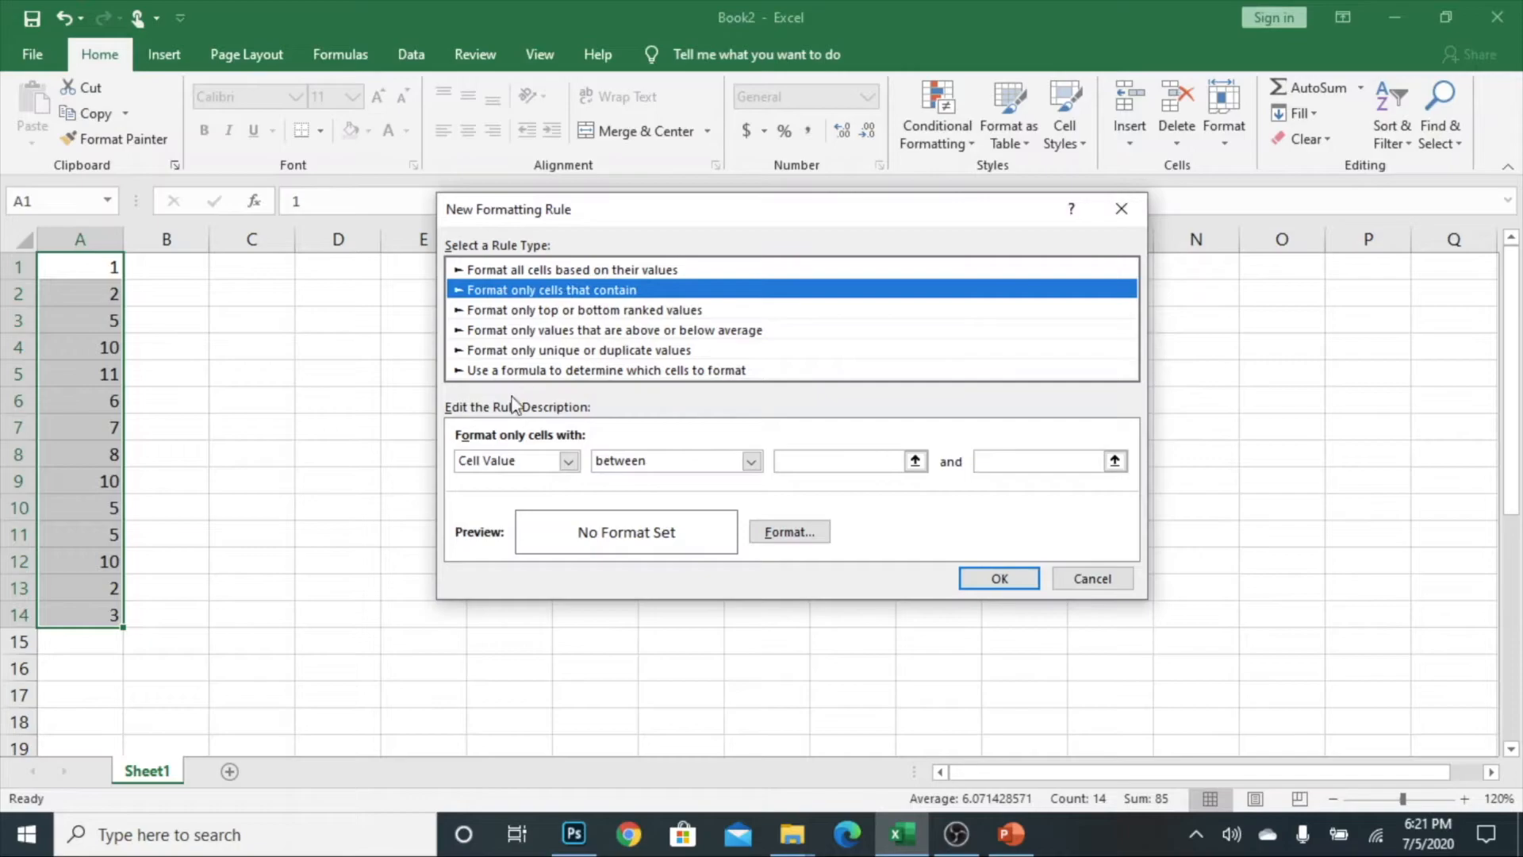
left_click(831, 461)
left_click(1009, 464)
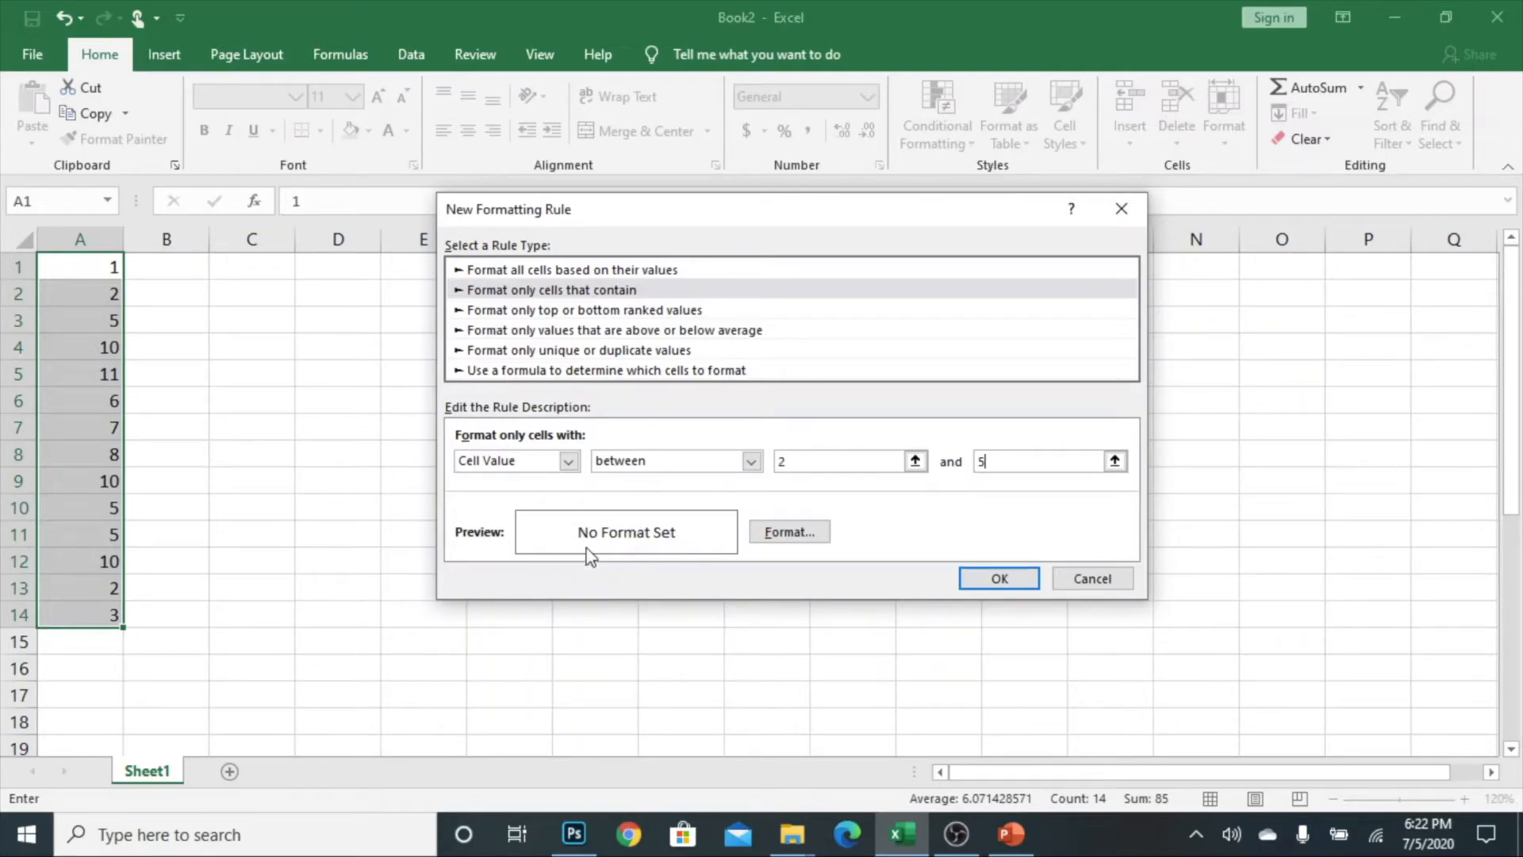
Give the rule's matching cells a gold fill with bold, strikethrough text, and apply the rule
left_click(809, 540)
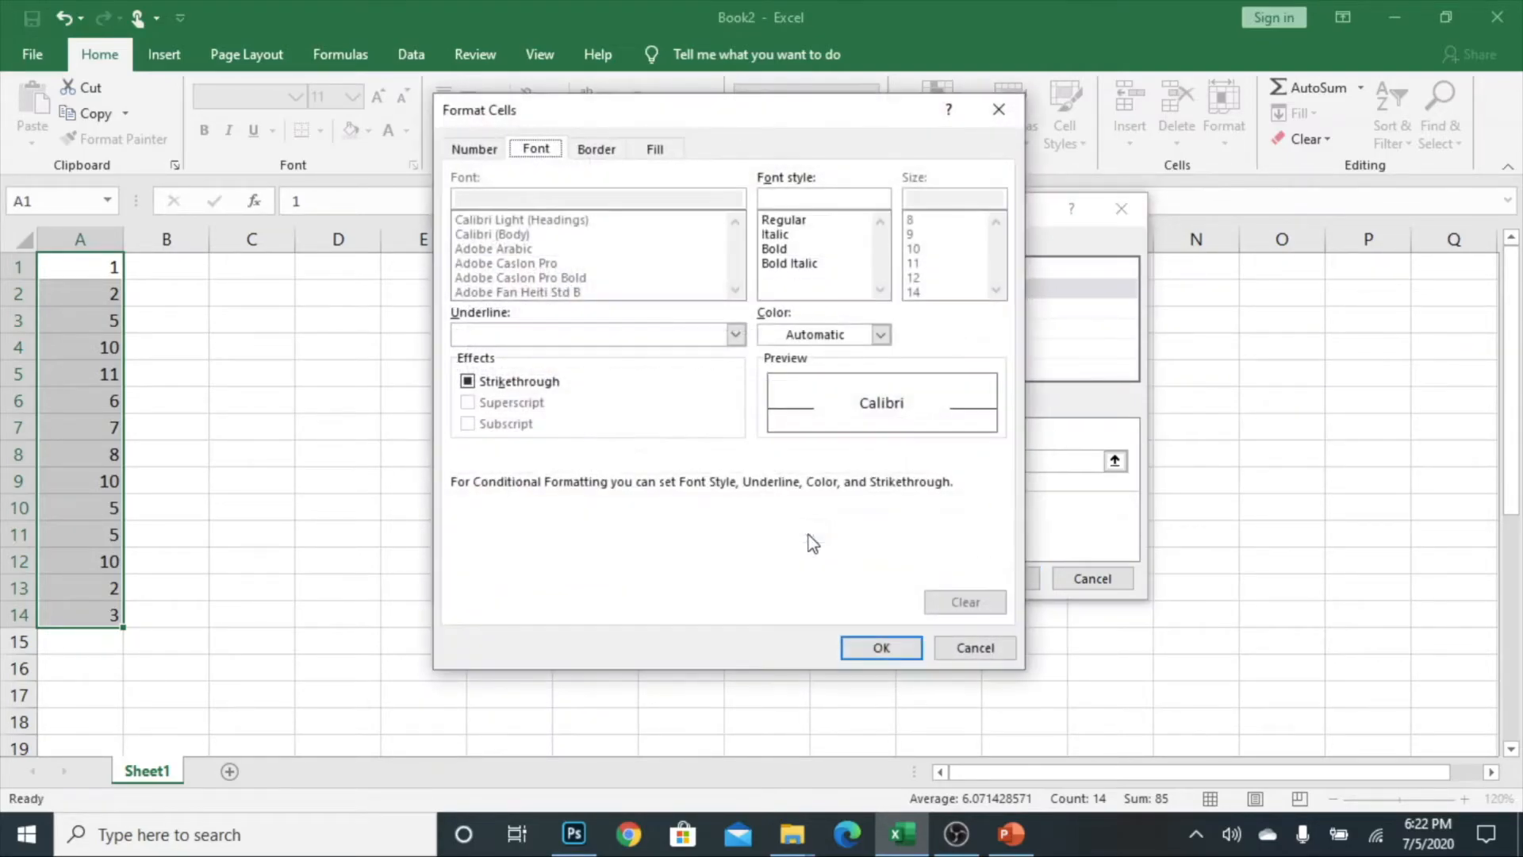
left_click(658, 149)
left_click(612, 229)
left_click(776, 250)
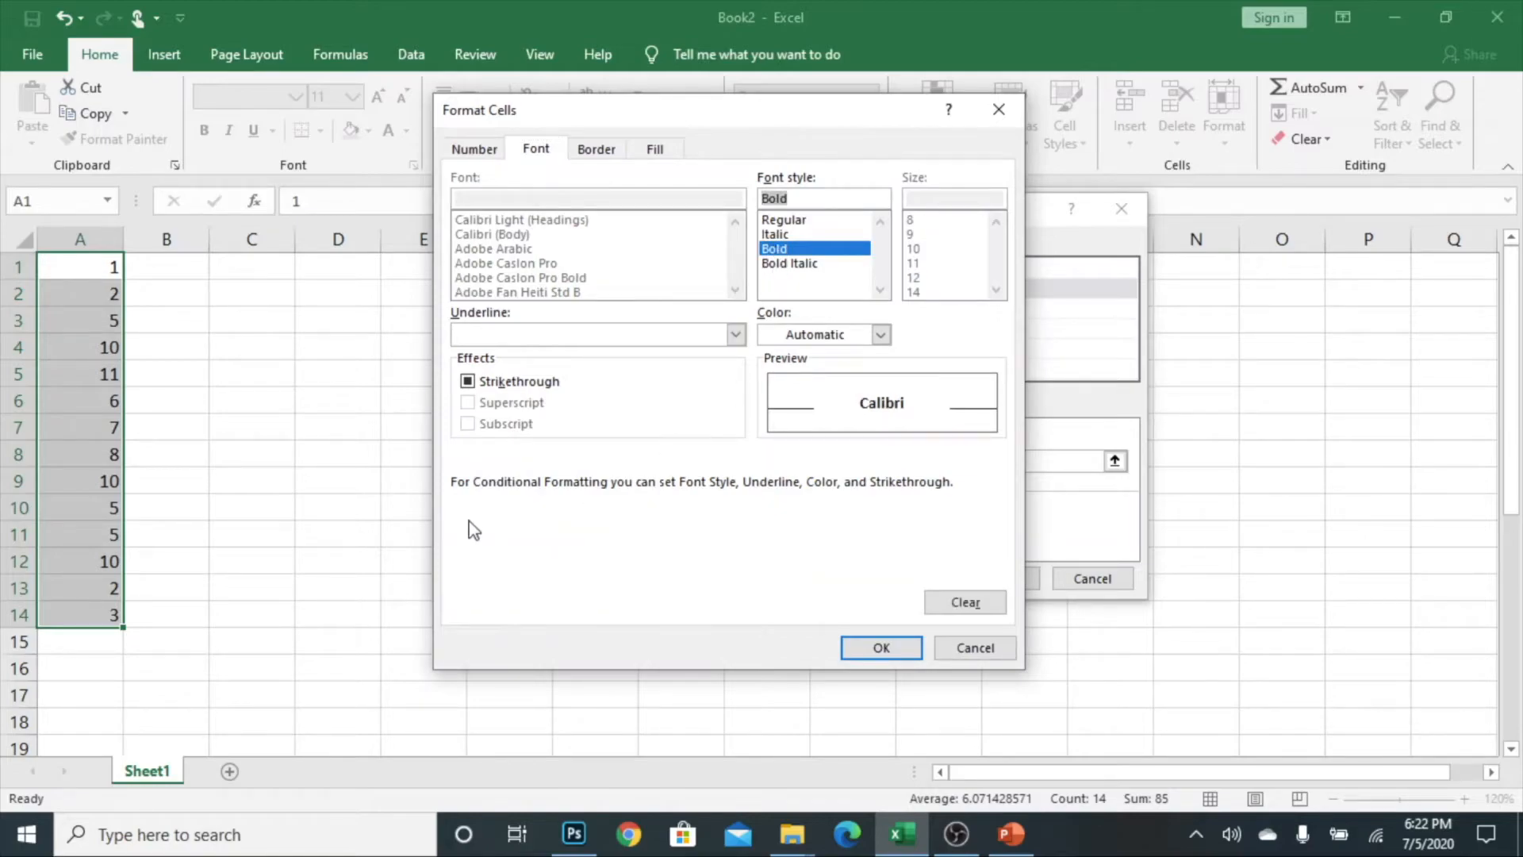
left_click(468, 383)
left_click(881, 646)
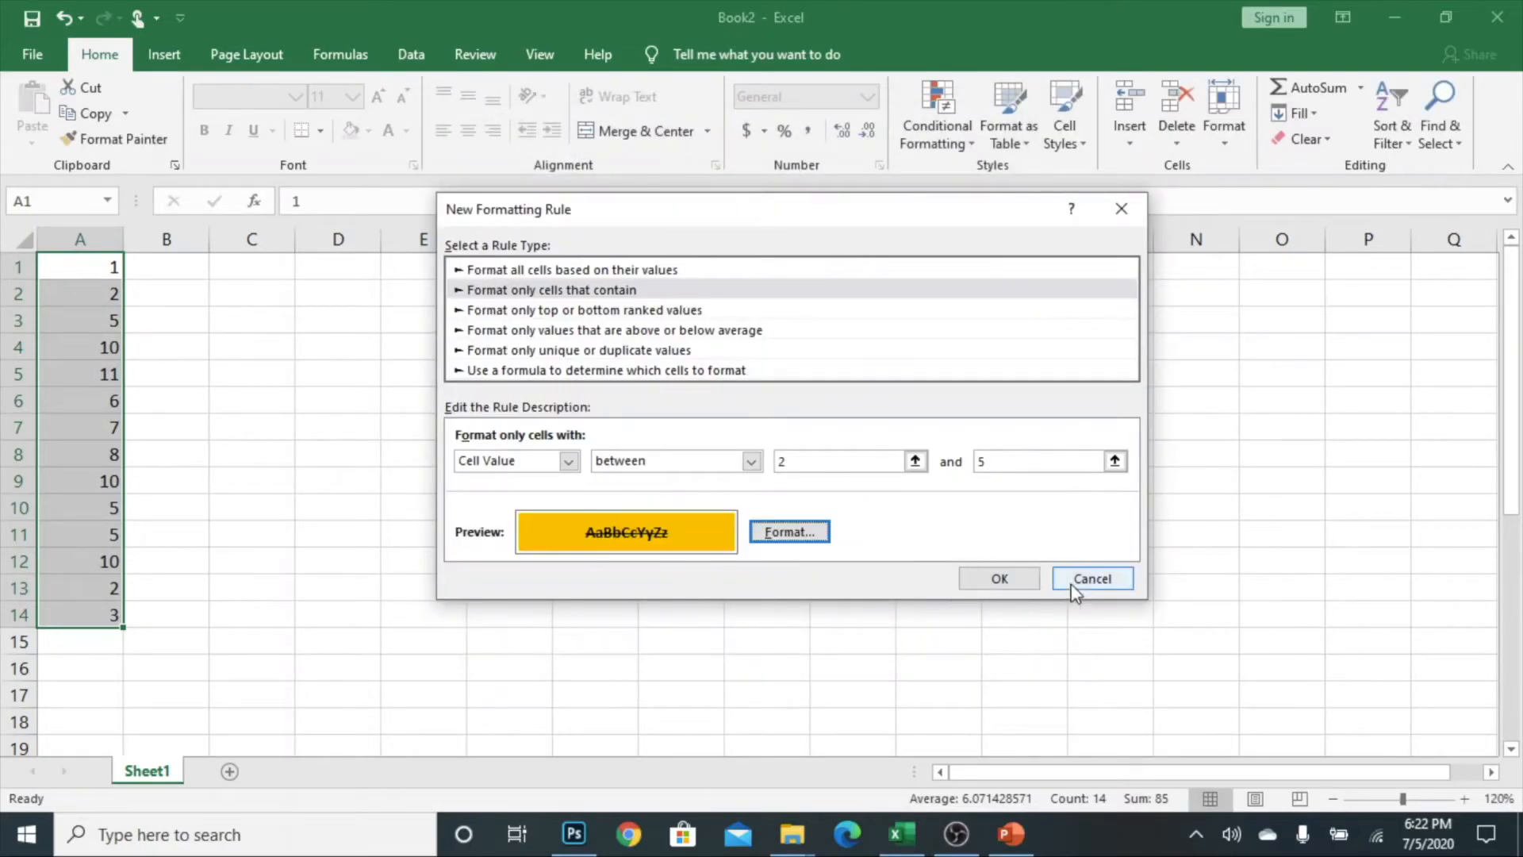
left_click(1003, 580)
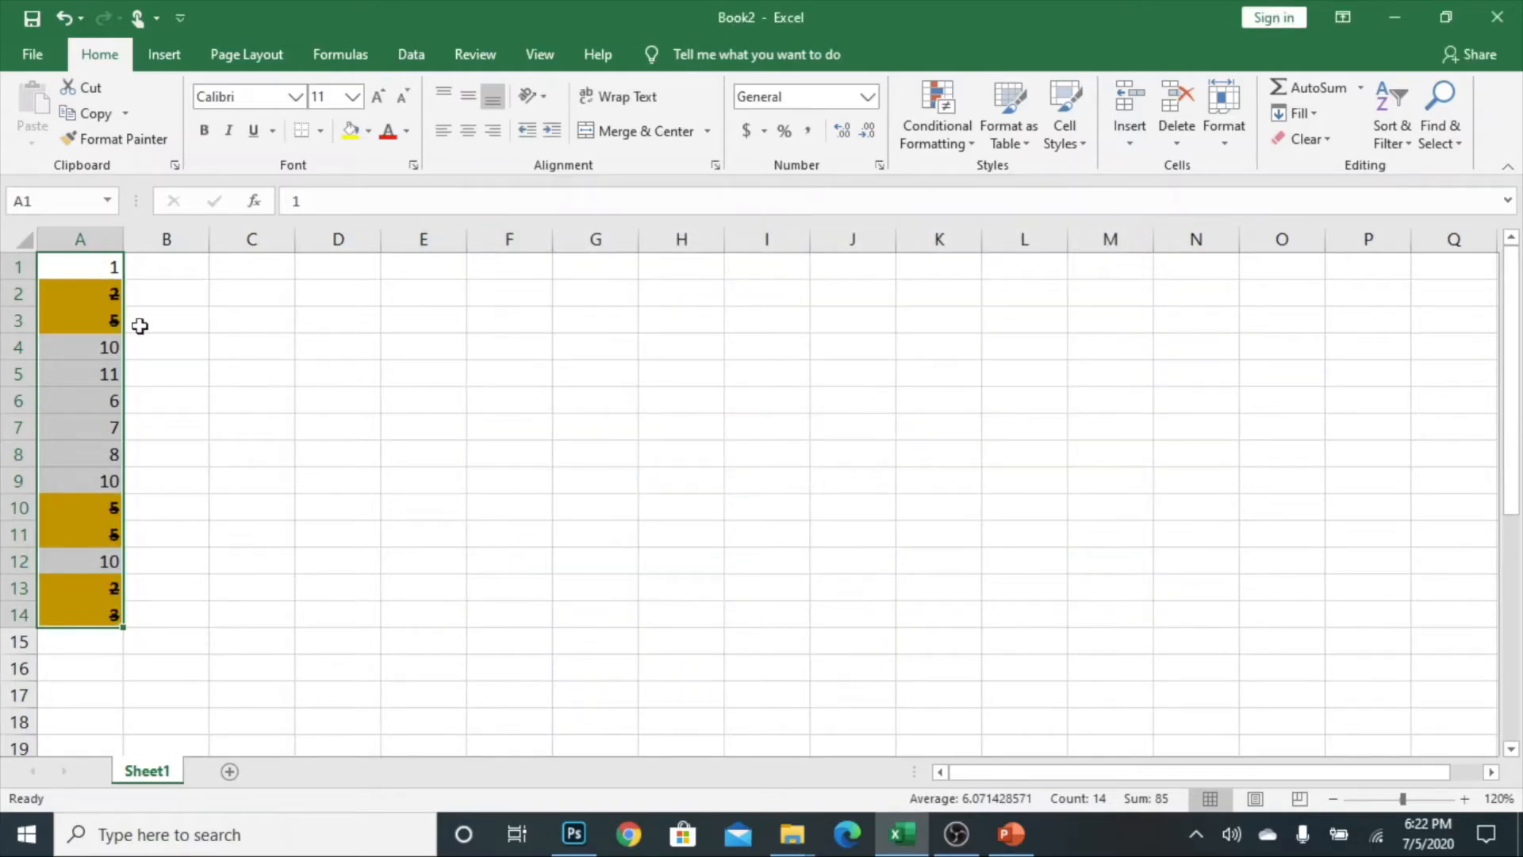
left_click(87, 293)
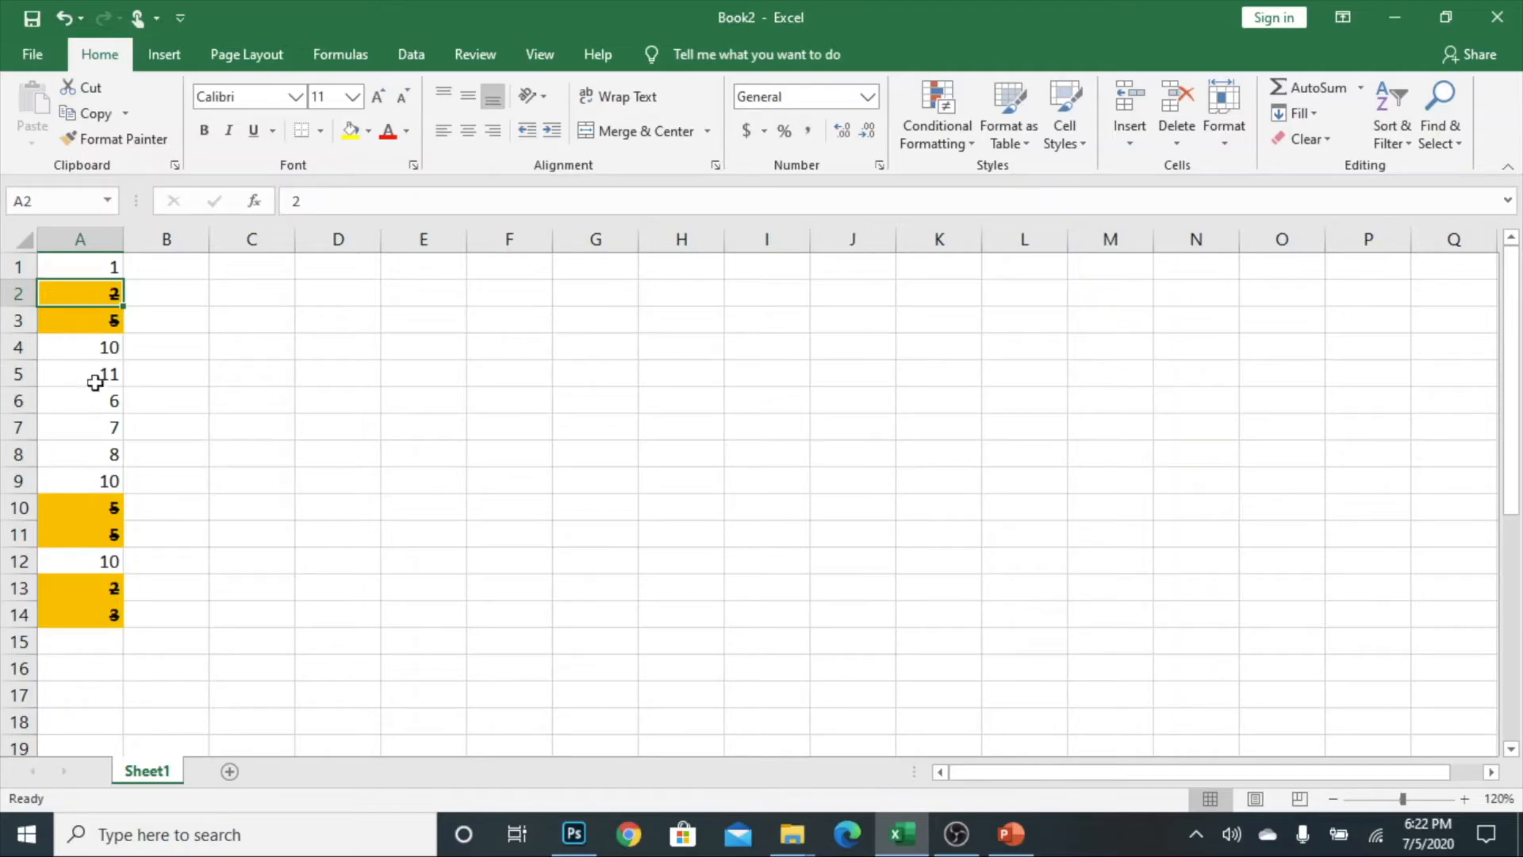
left_click(960, 142)
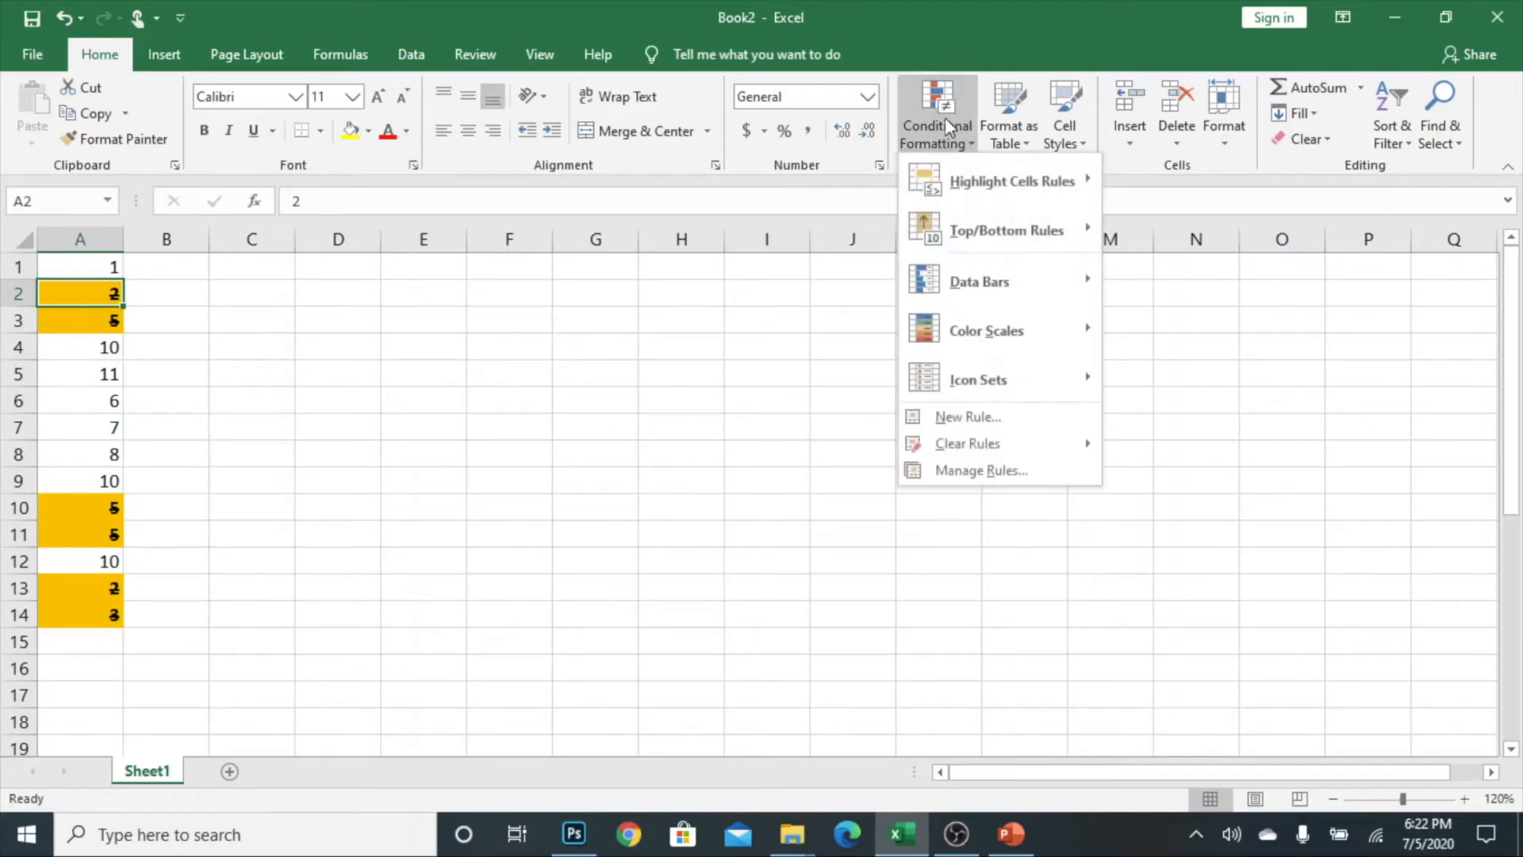
left_click(944, 418)
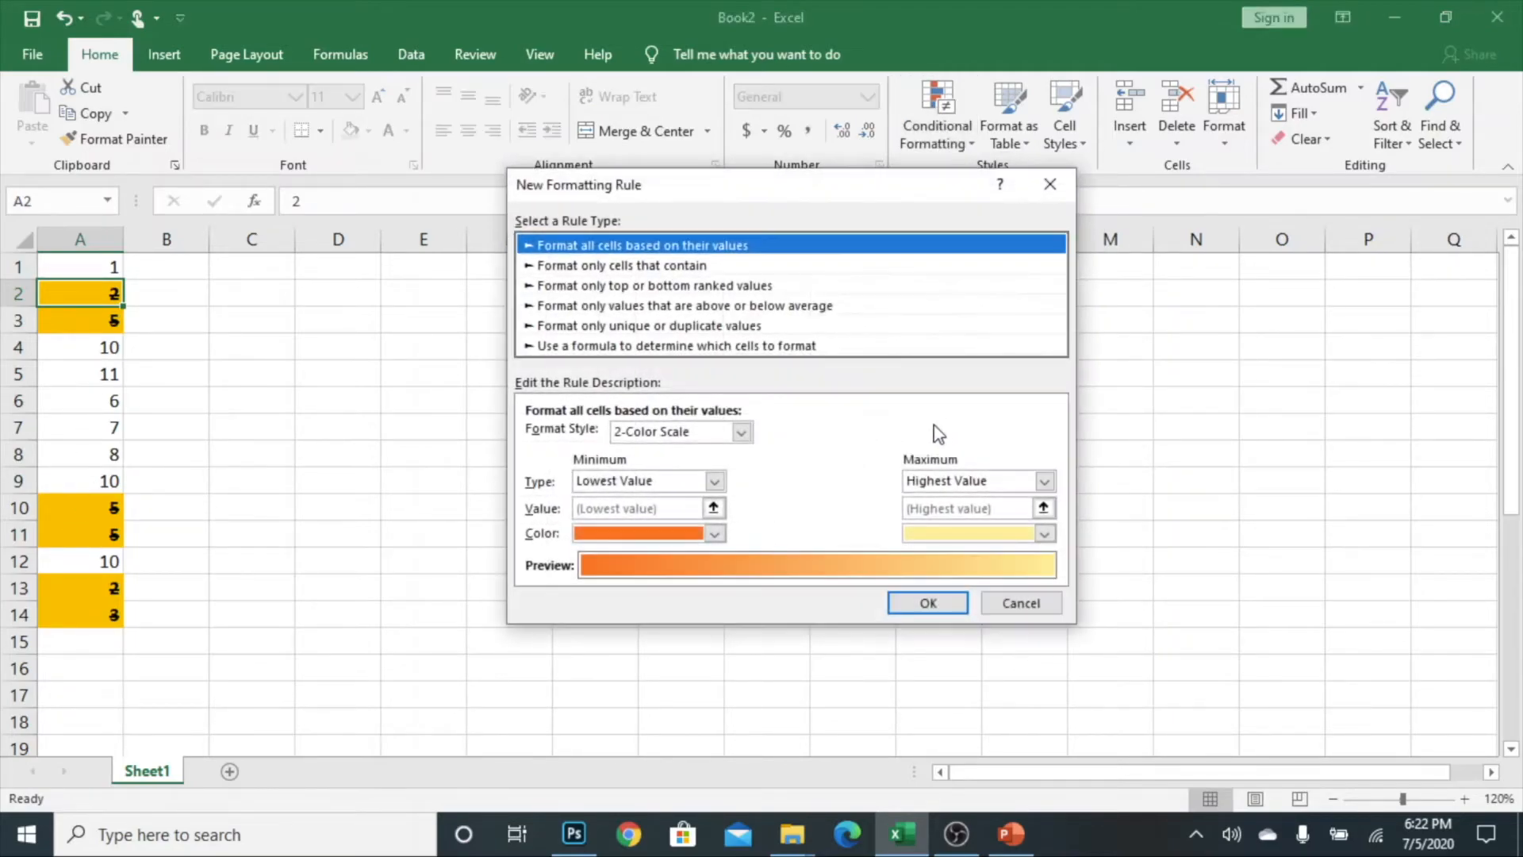
left_click(1024, 607)
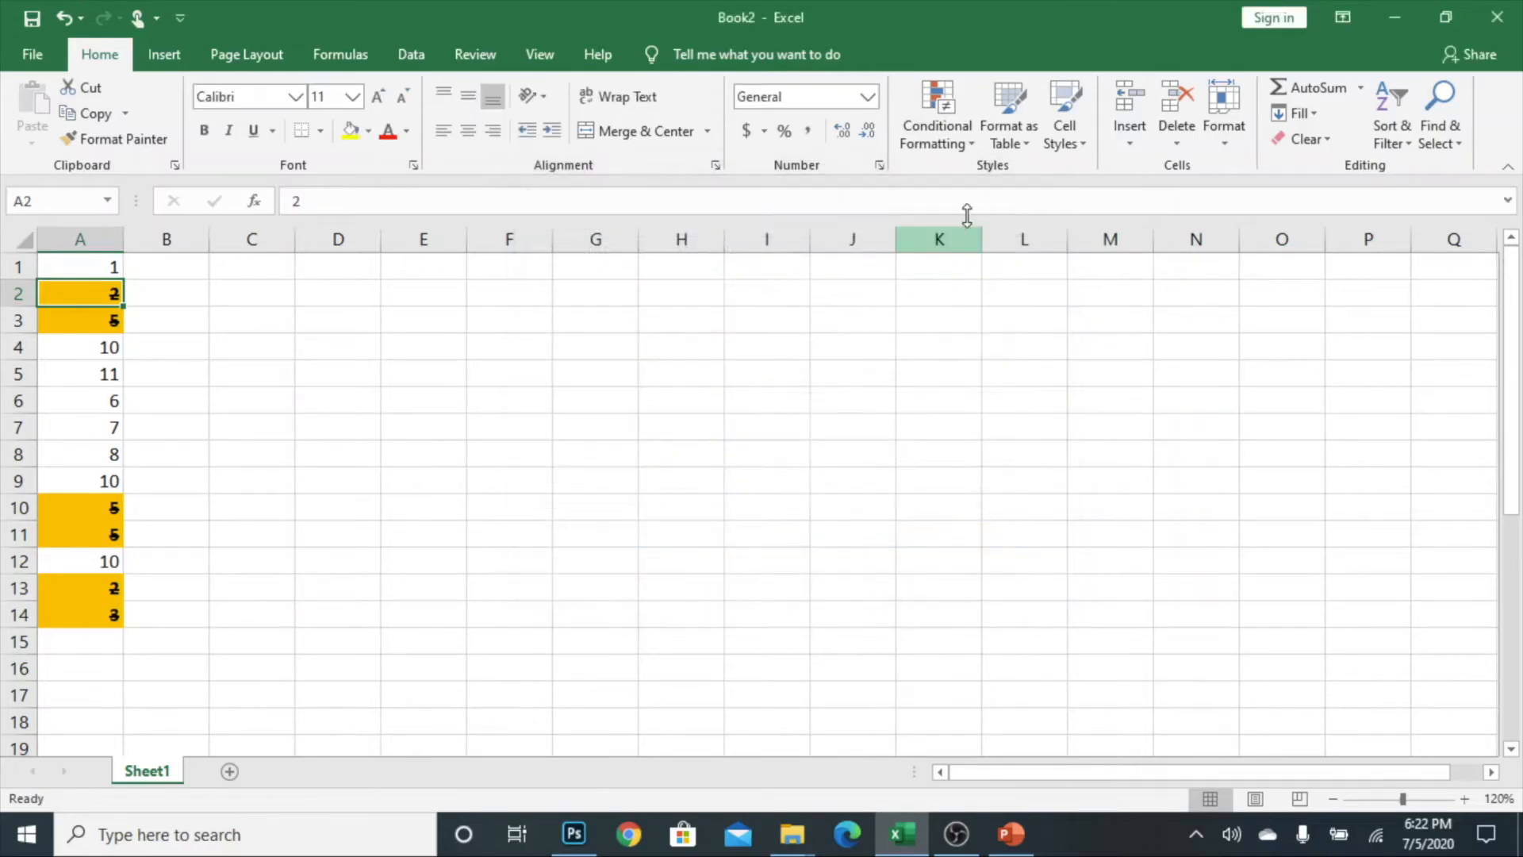
Delete the rule for cell values between 2 and 5 from A1:A14 and apply the removal
left_click(954, 142)
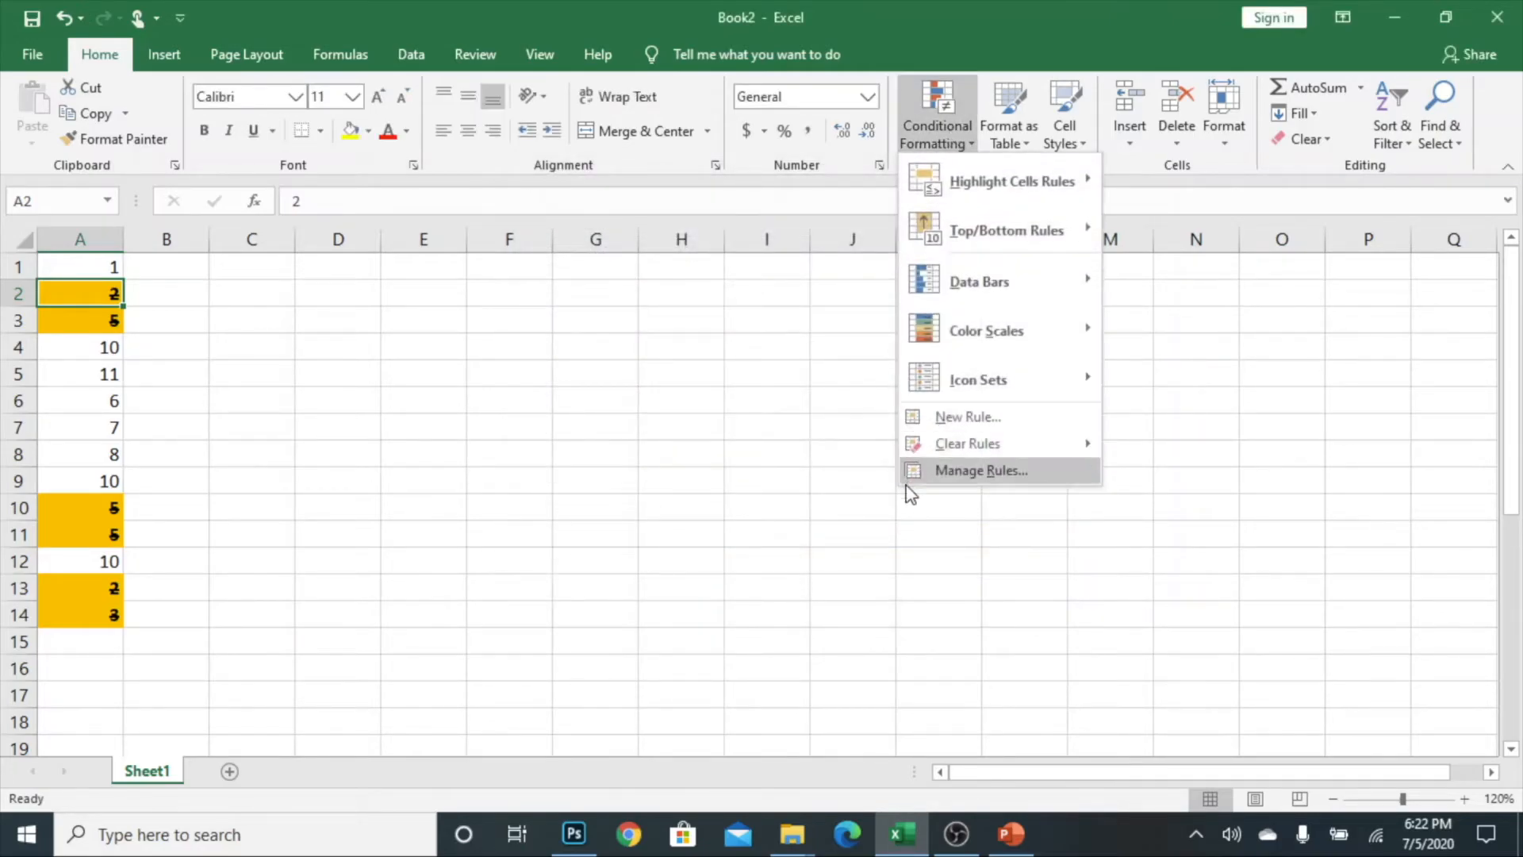
left_click(967, 472)
left_click(572, 381)
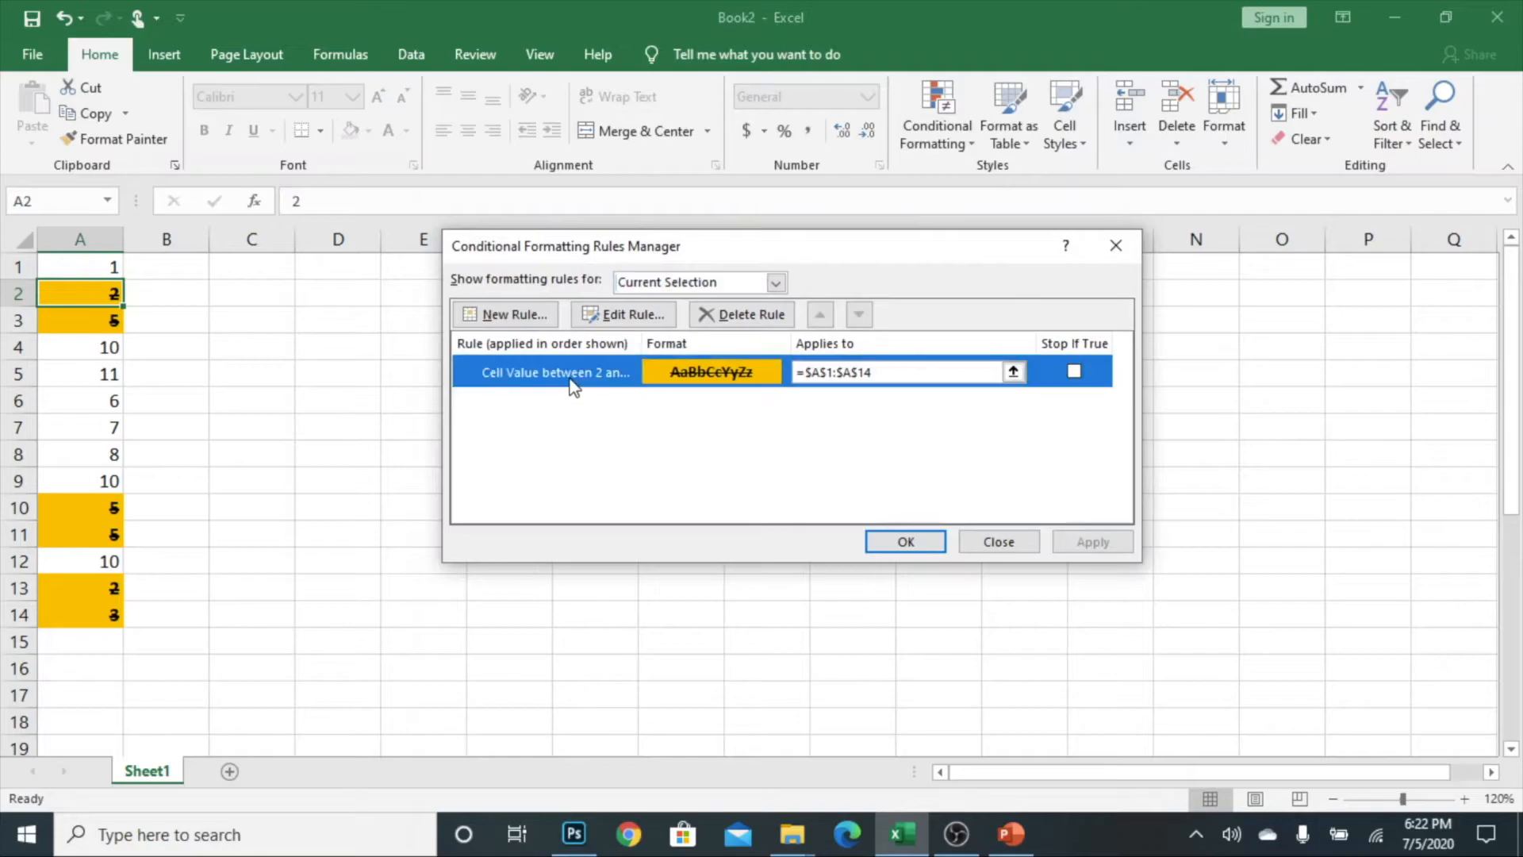
left_click(755, 315)
left_click(1097, 543)
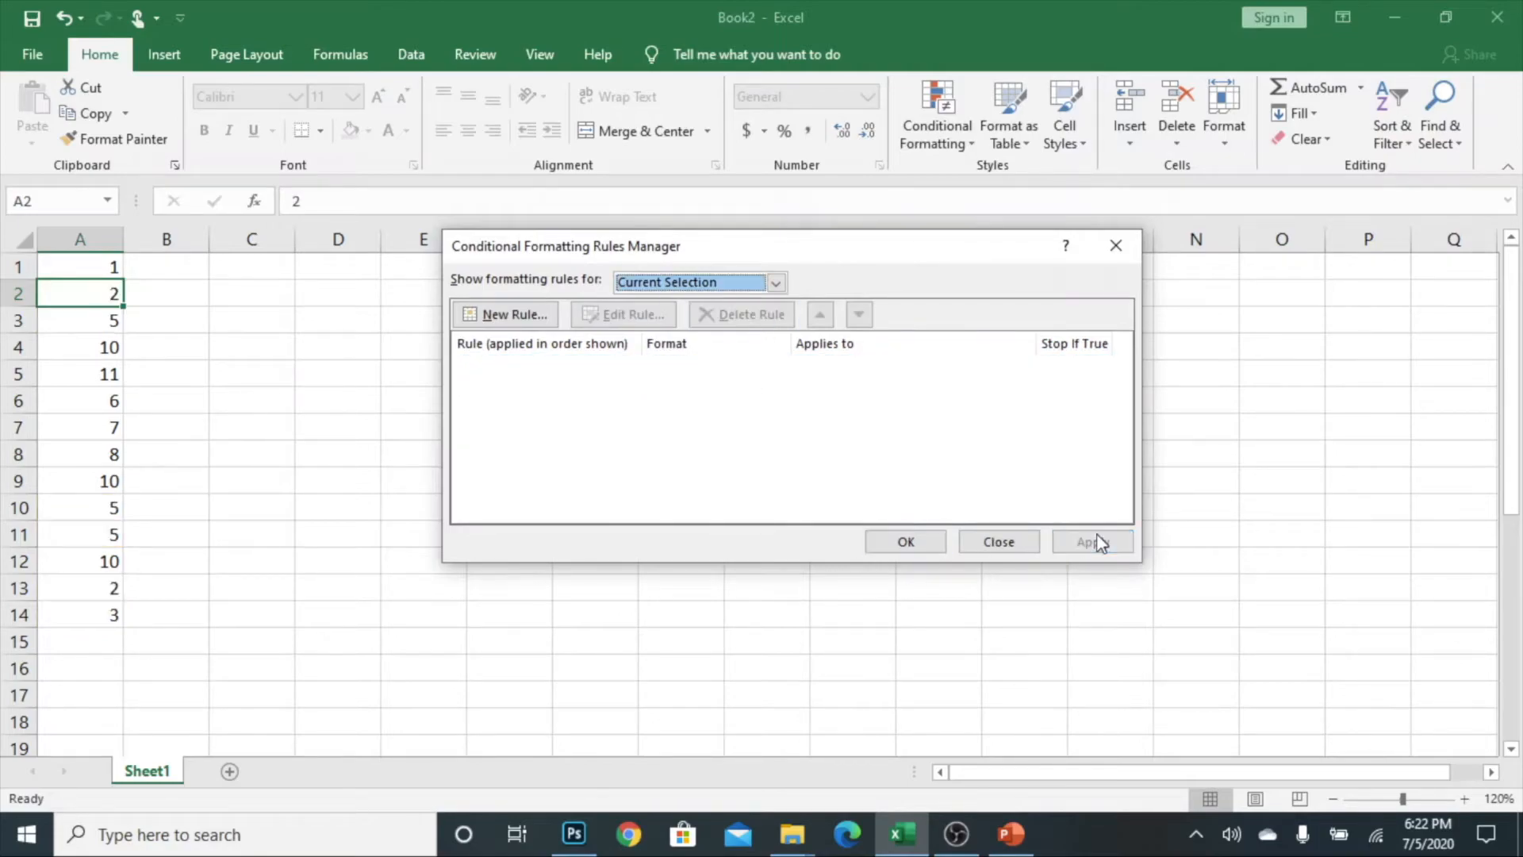
left_click(921, 546)
Look through the rule types available for a new formatting rule, including top or bottom, average, duplicate and formula, without creating one
left_click(933, 117)
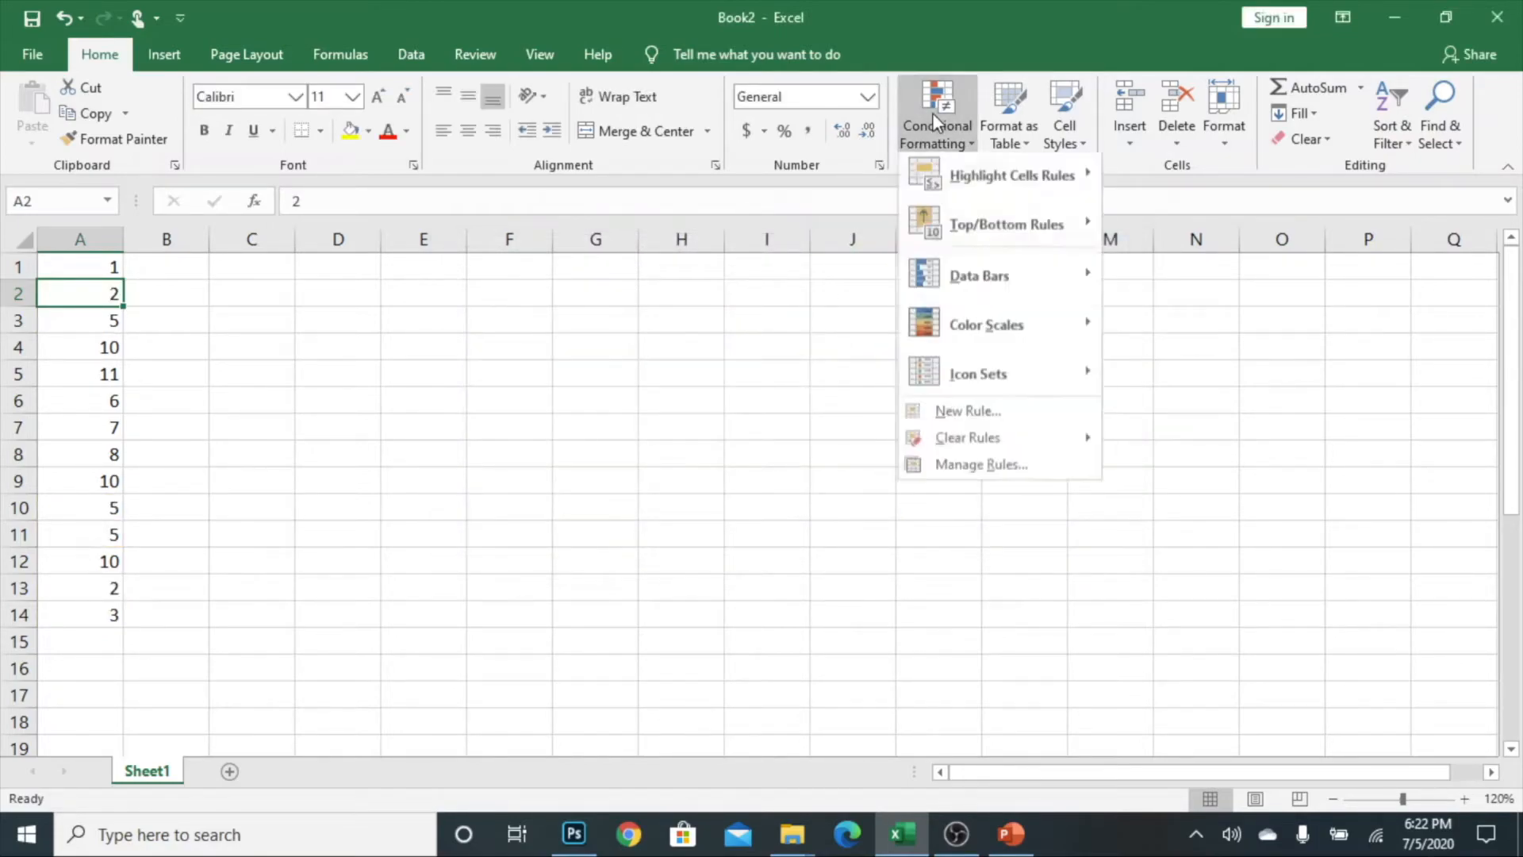
left_click(963, 415)
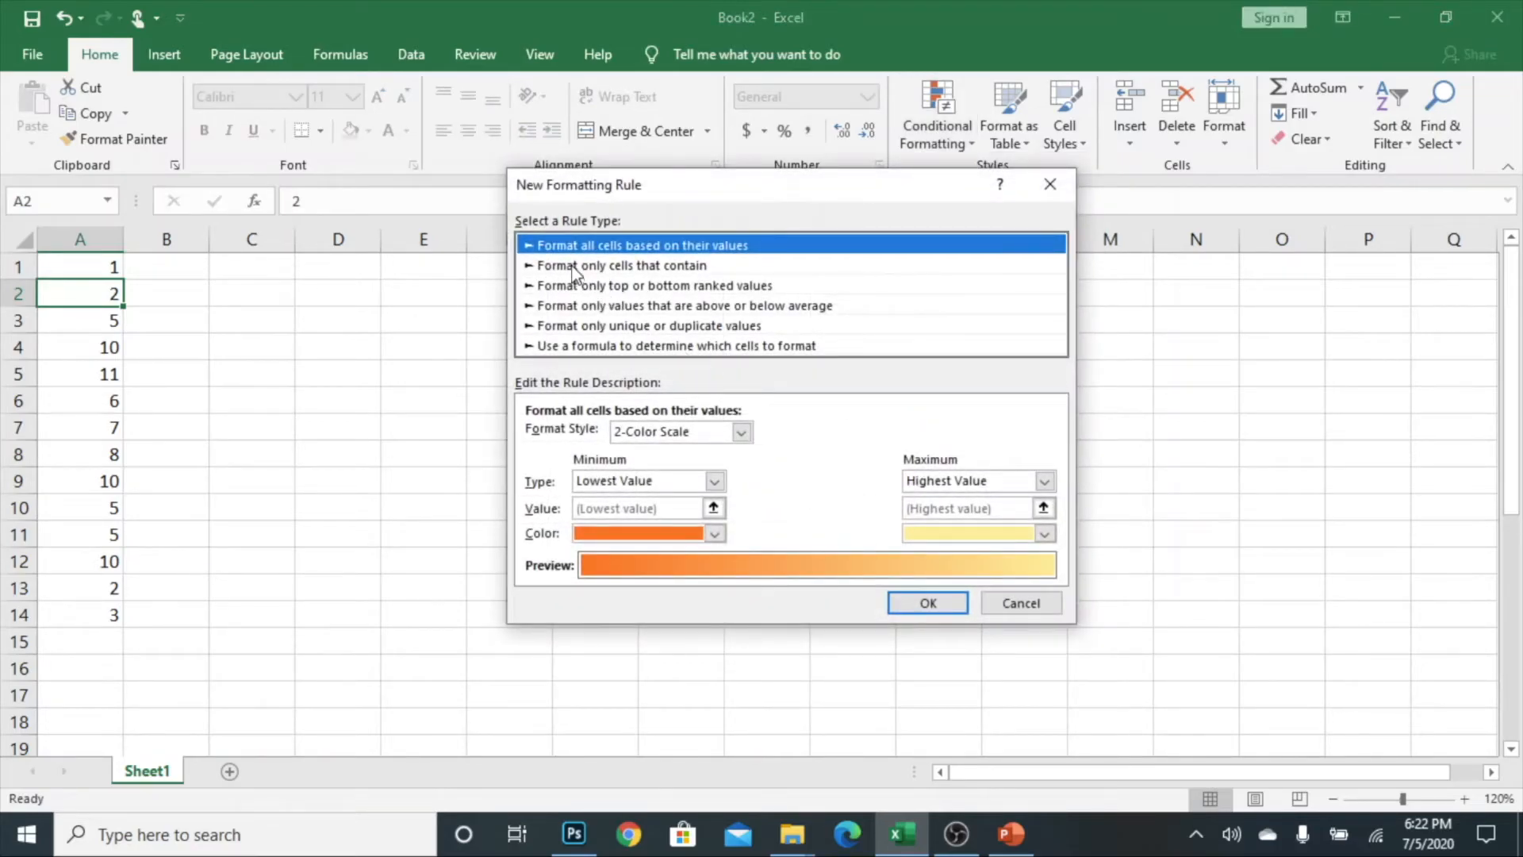
left_click(574, 270)
left_click(565, 286)
left_click(562, 306)
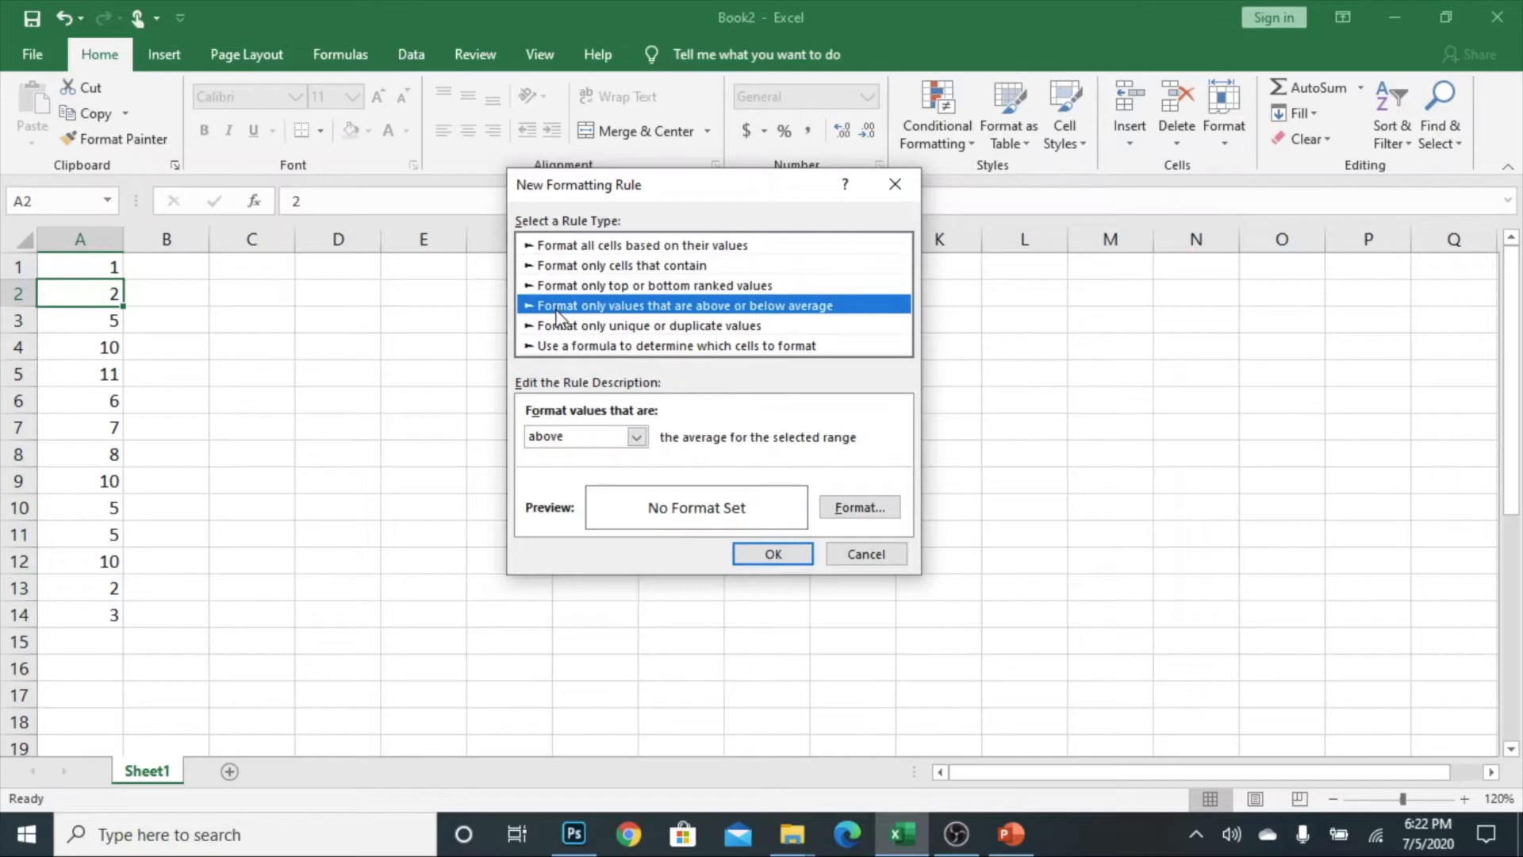
left_click(560, 326)
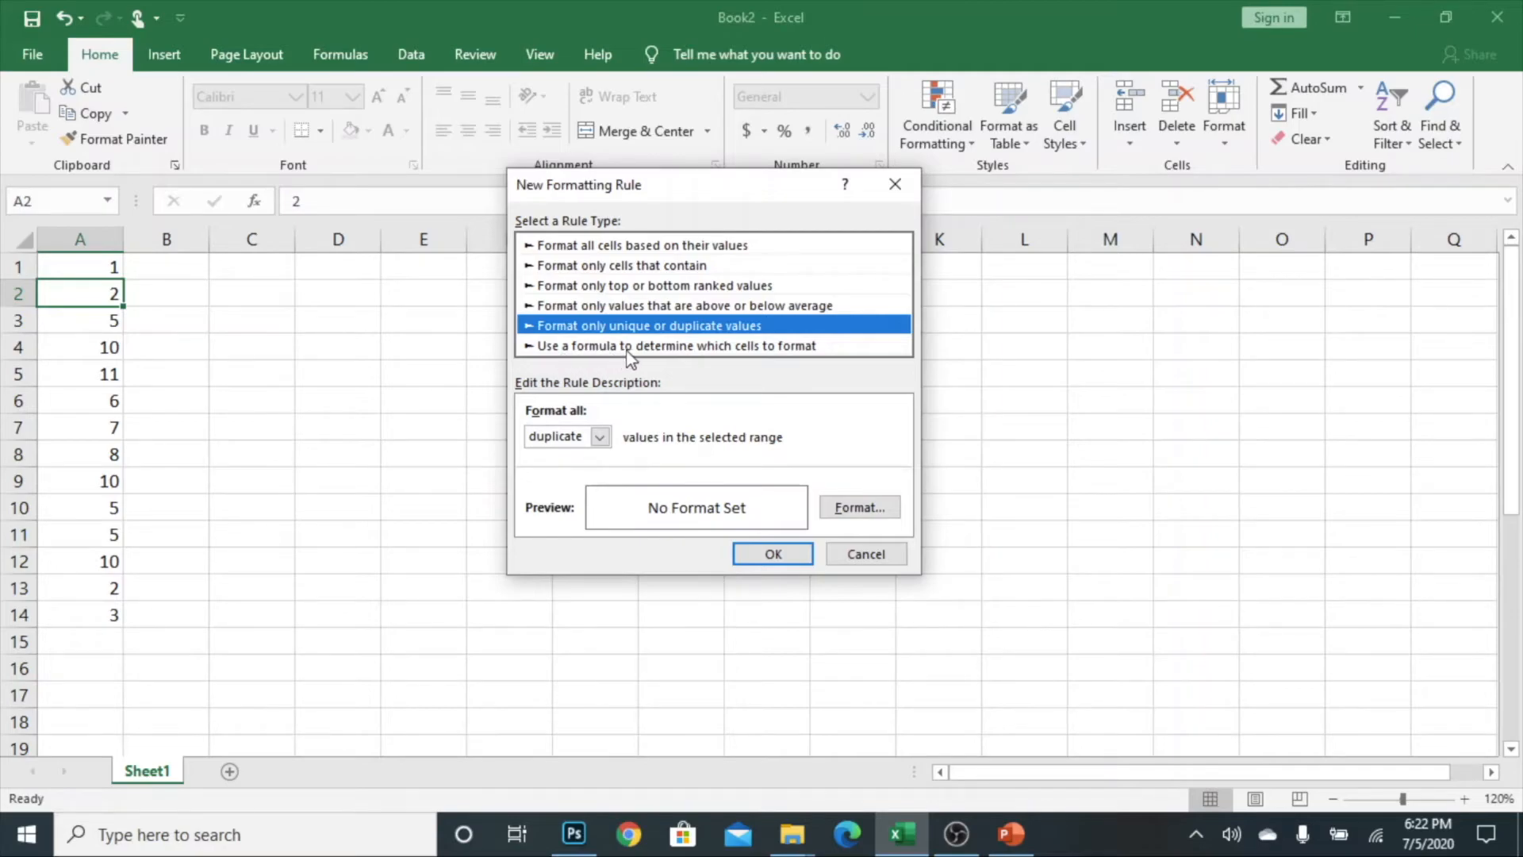
left_click(679, 349)
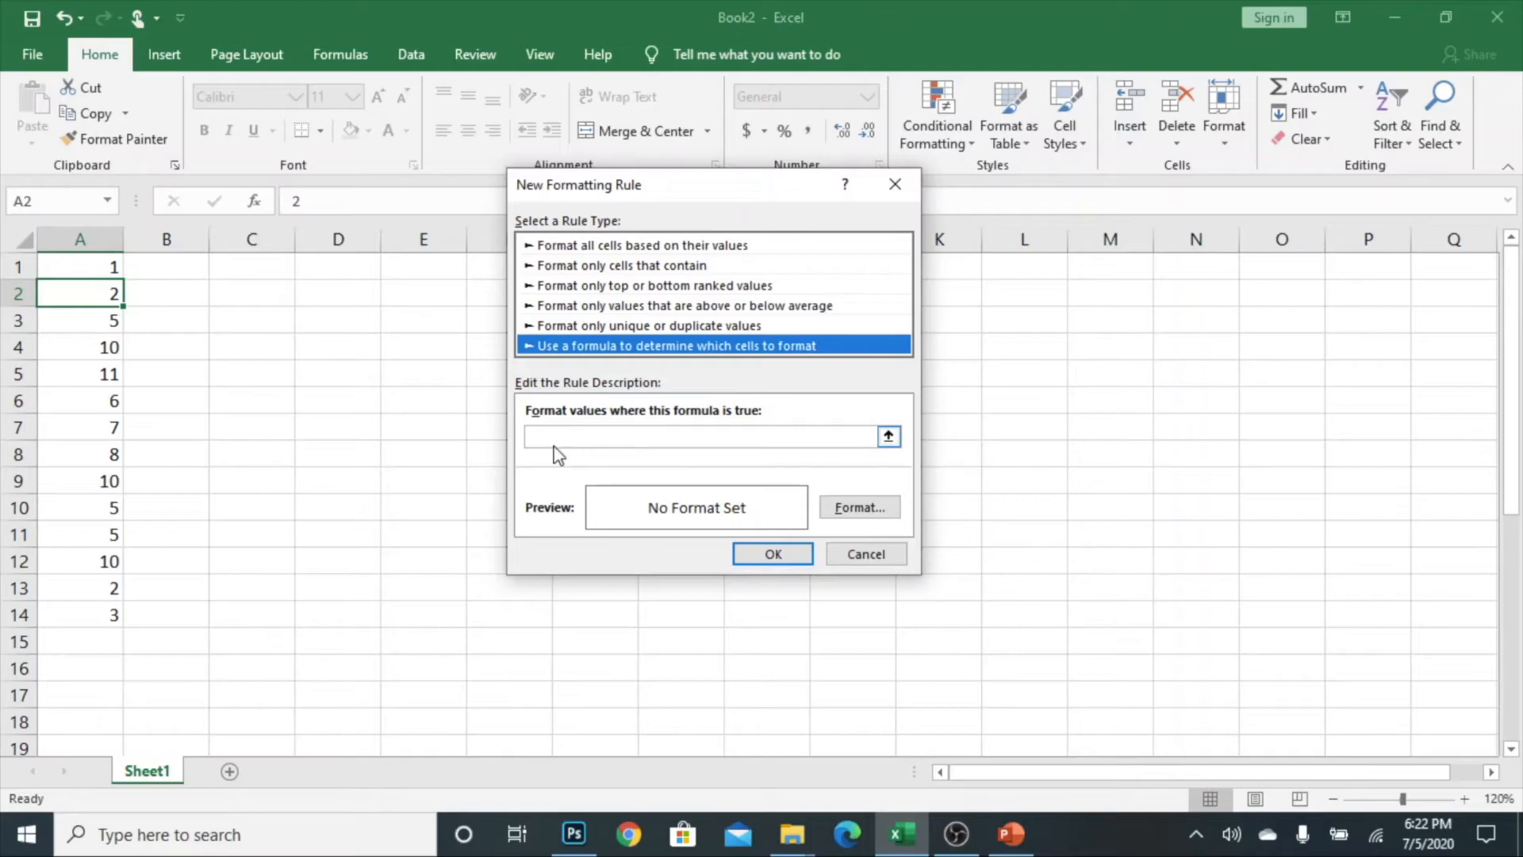
left_click(853, 558)
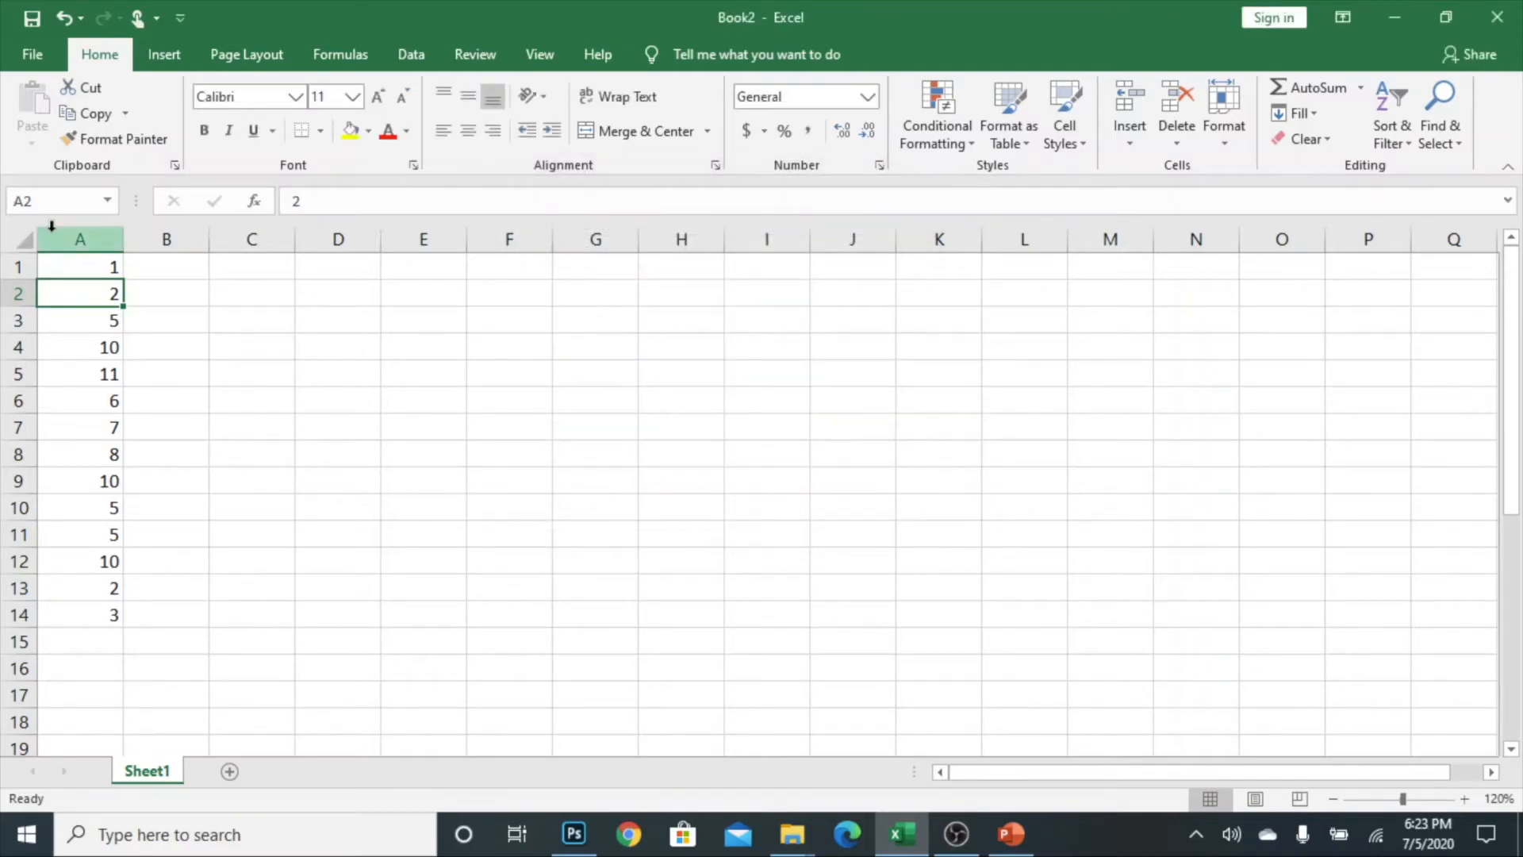
Start a new formula-based formatting rule for A1:A14 using the condition =a1<10
left_click_drag(82, 266, 48, 615)
left_click(937, 131)
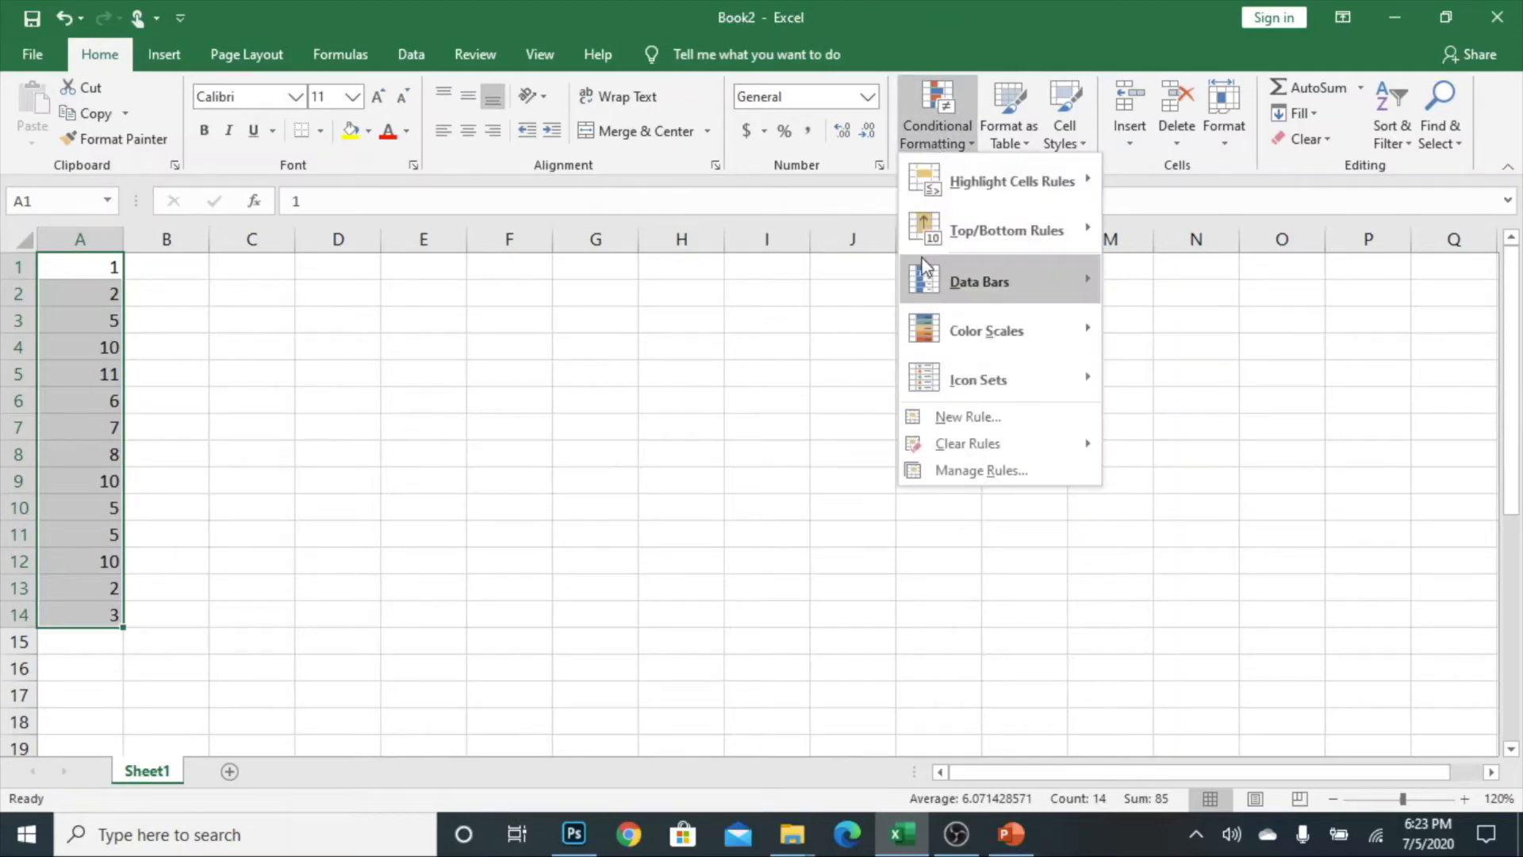
left_click(972, 418)
left_click(555, 321)
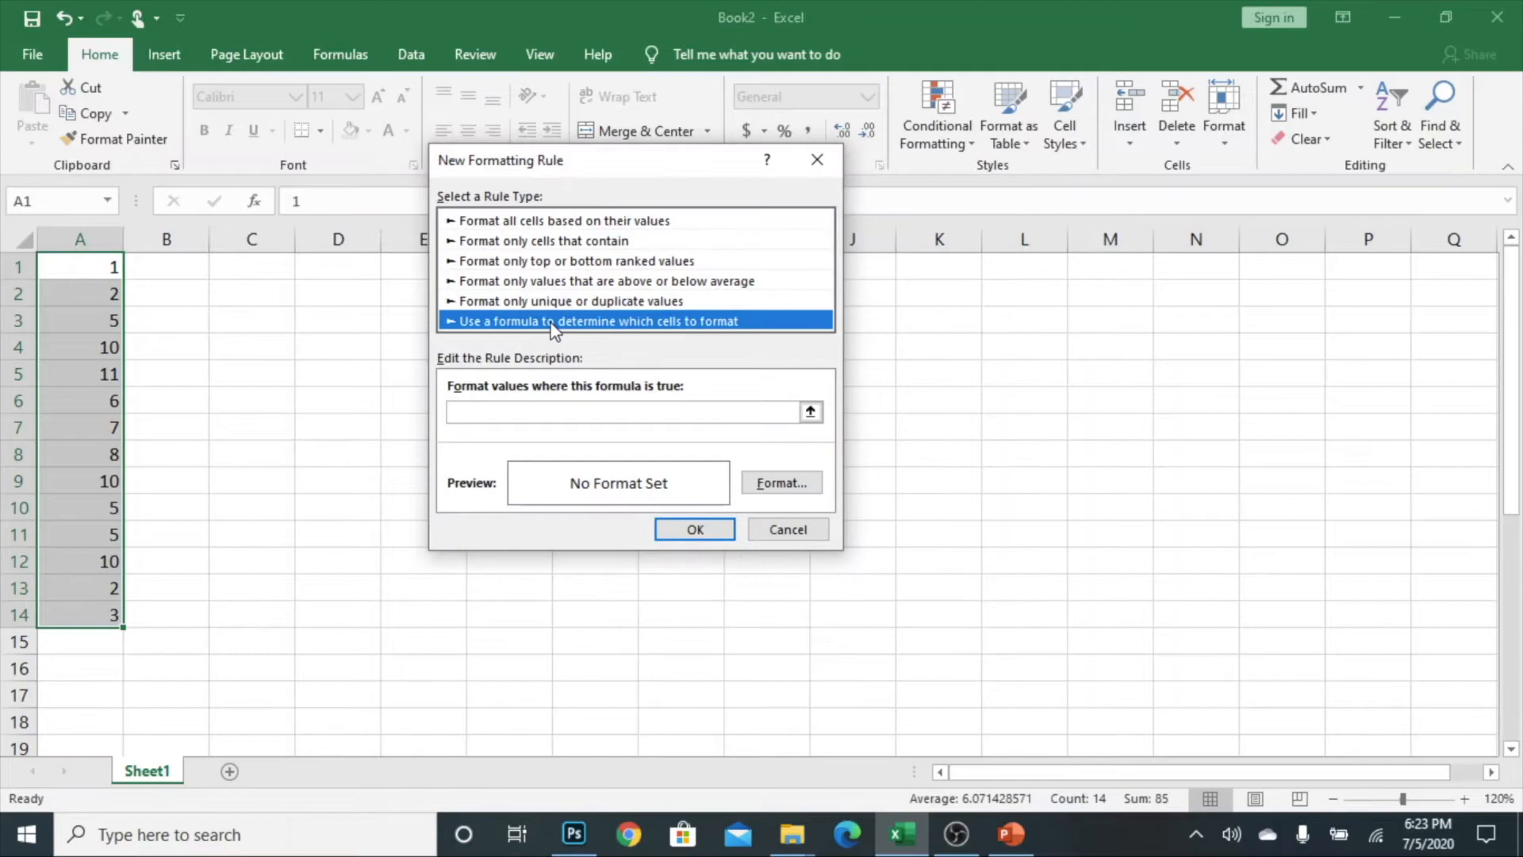
left_click(504, 410)
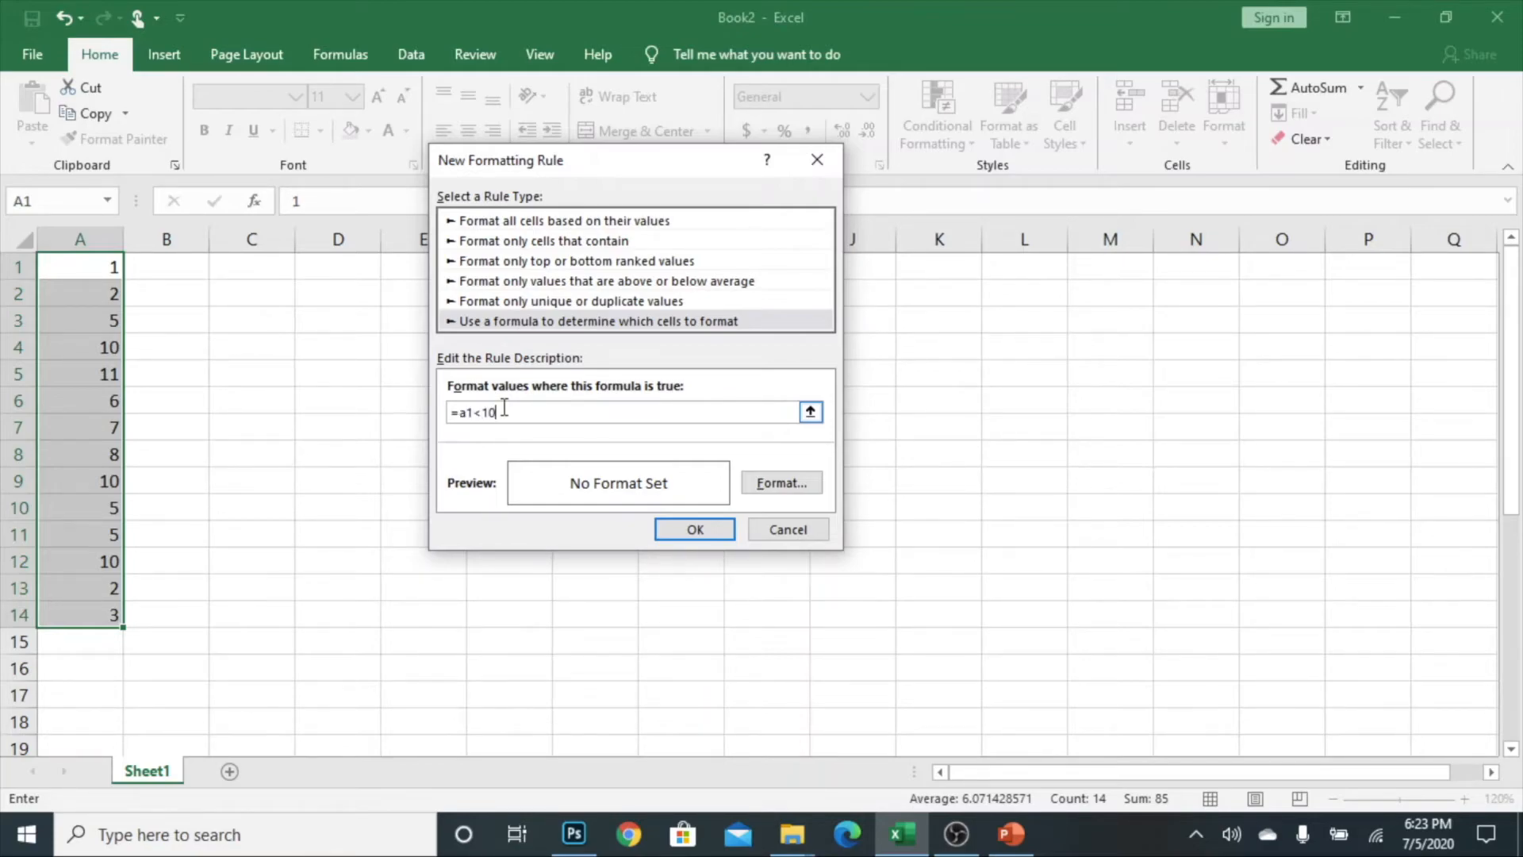
Give cells matching the =a1<10 rule a gold fill and apply the rule to A1:A14
left_click(806, 482)
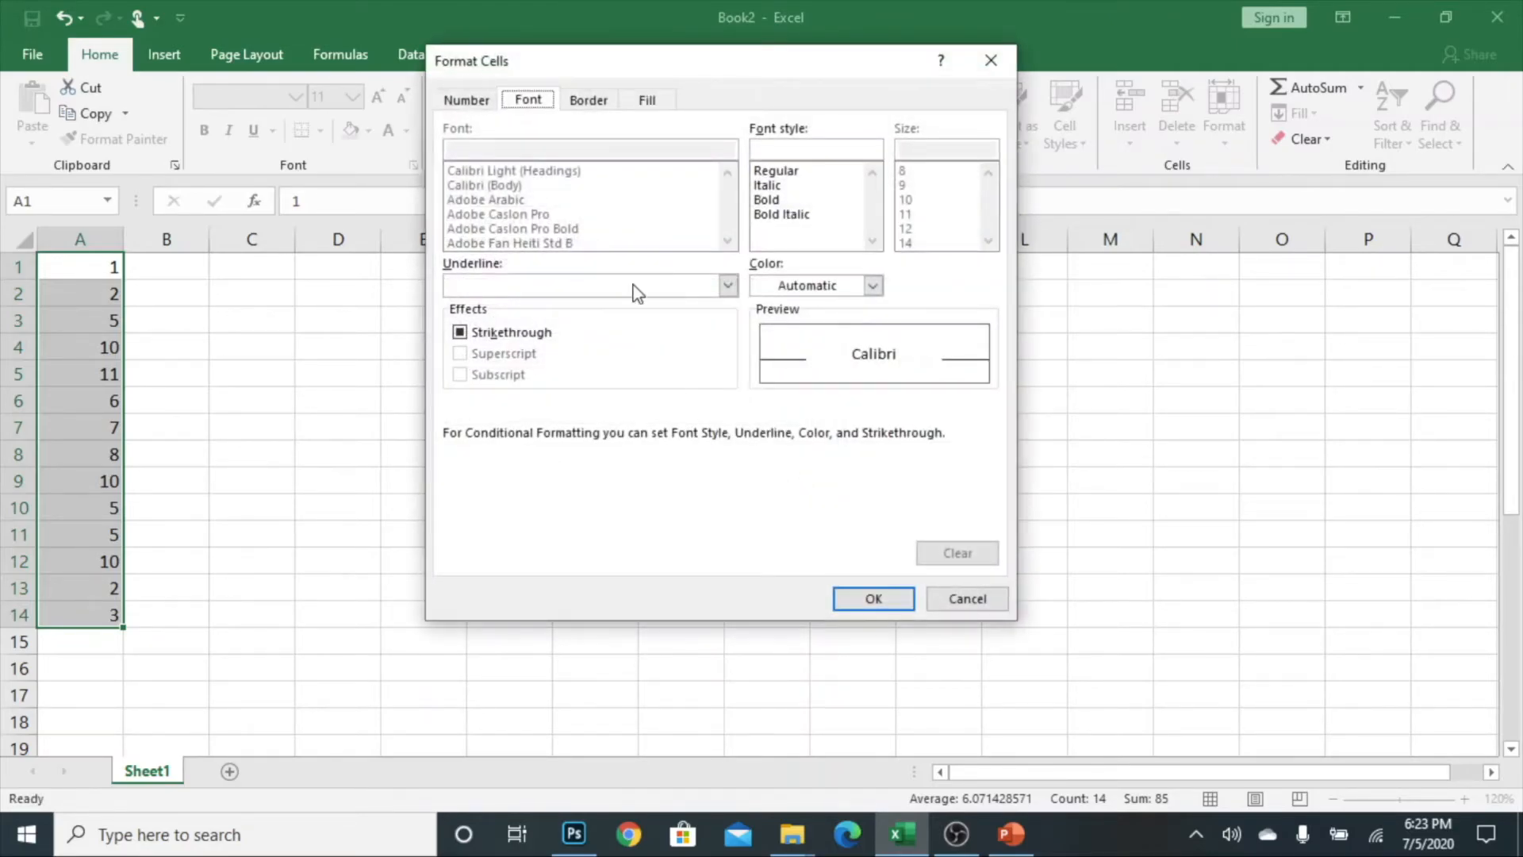
left_click(647, 100)
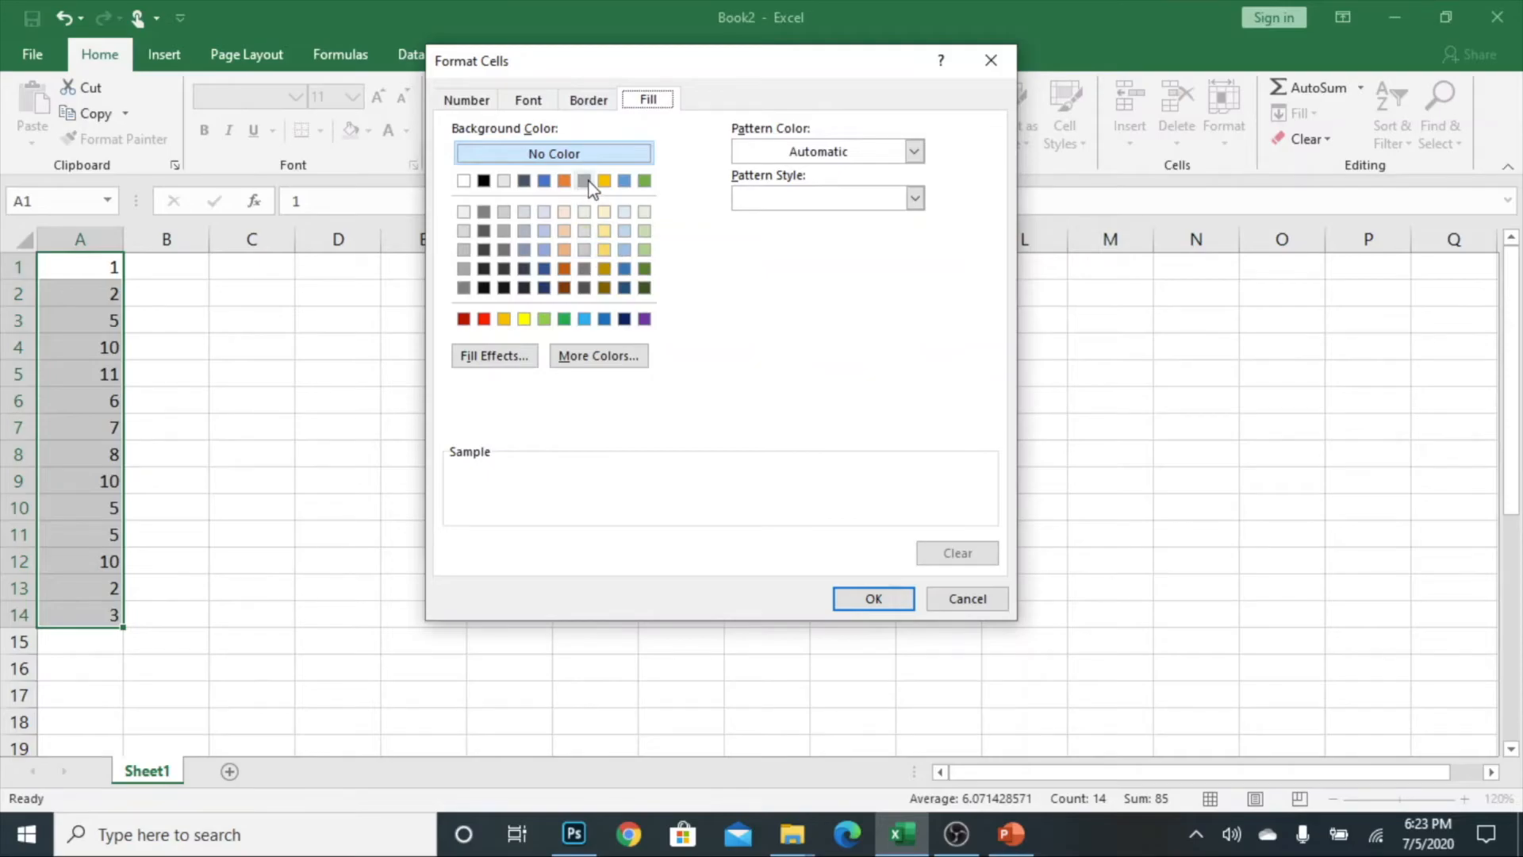
left_click(605, 182)
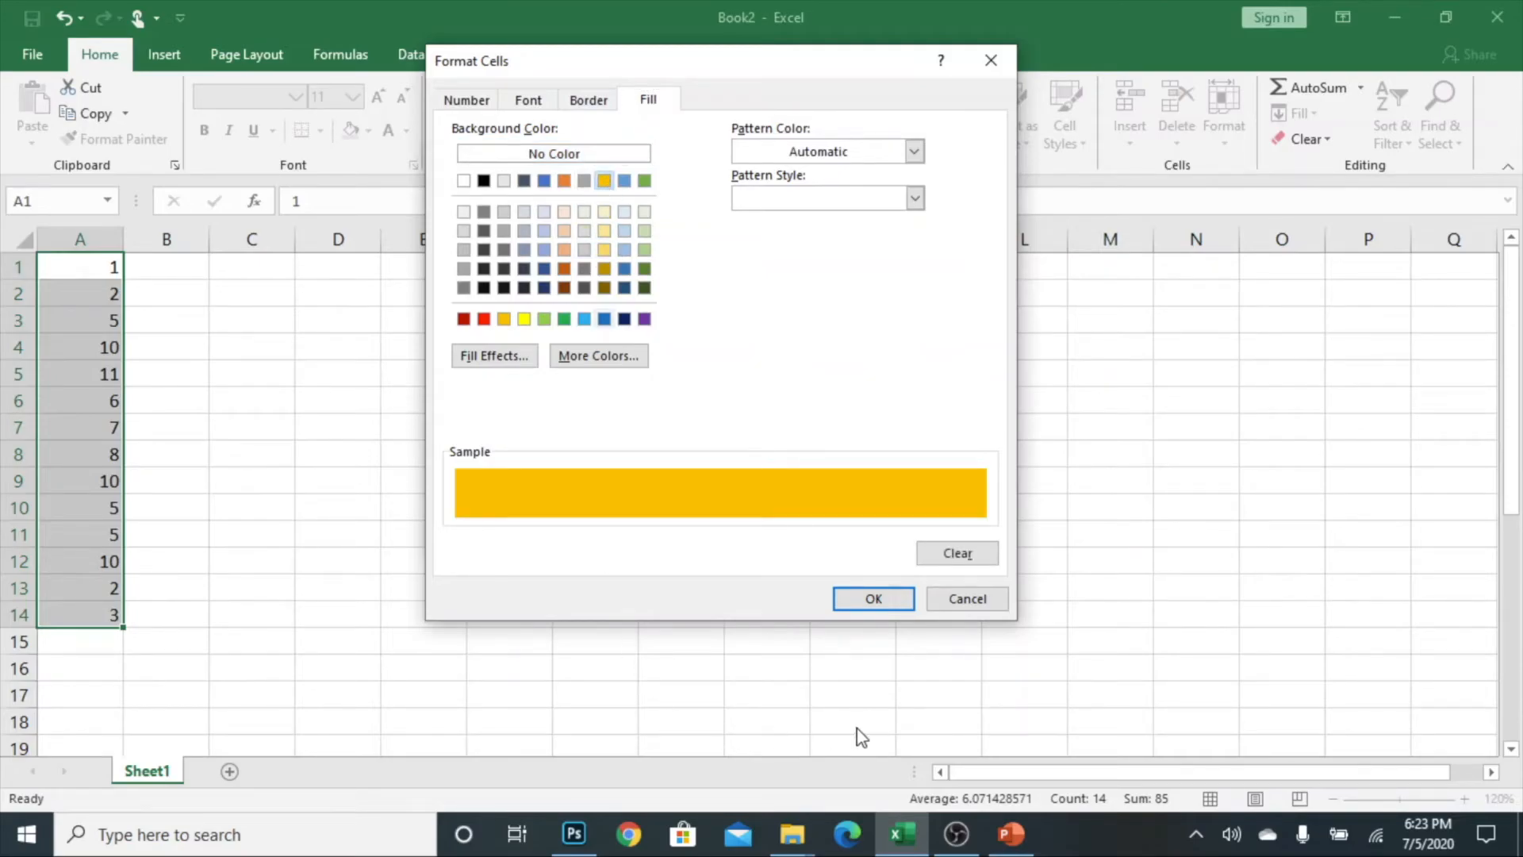
left_click(884, 609)
left_click(691, 530)
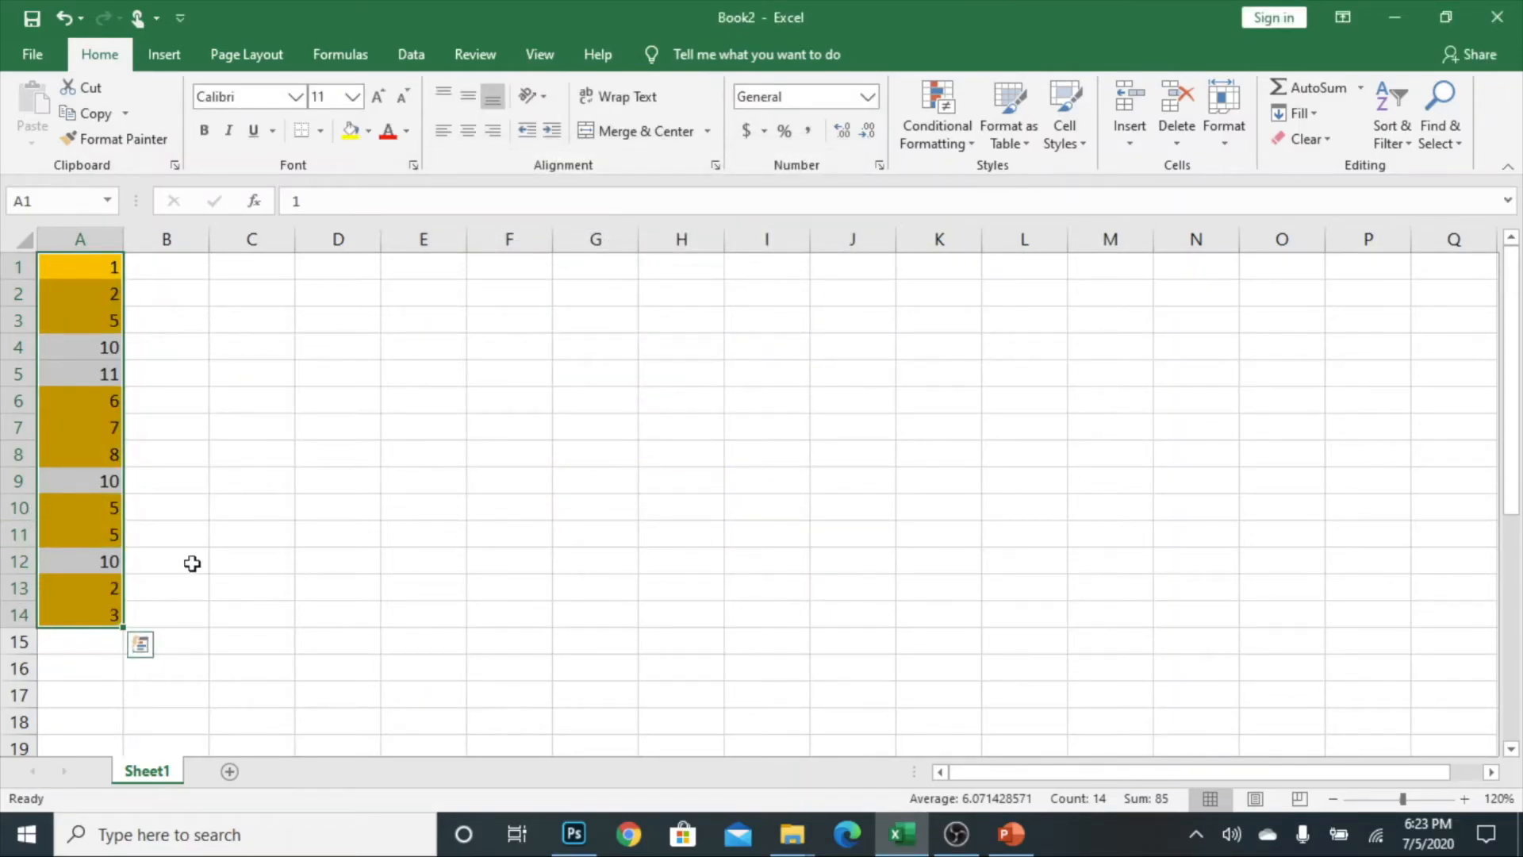
Review the formula rule, its format and the range it applies to in the Conditional Formatting Rules Manager, keeping the rule
left_click(934, 131)
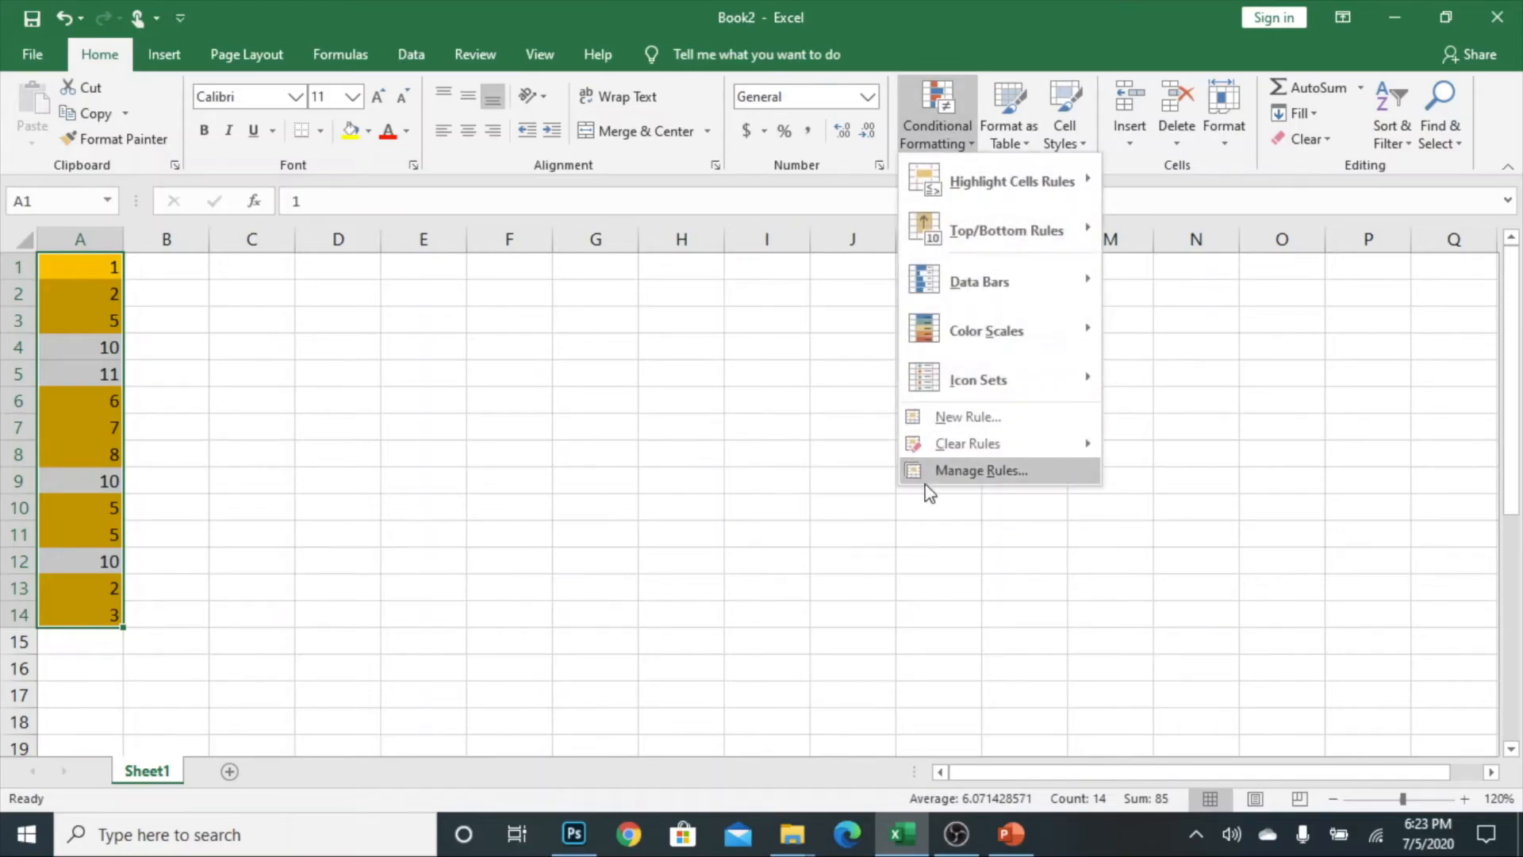
left_click(978, 473)
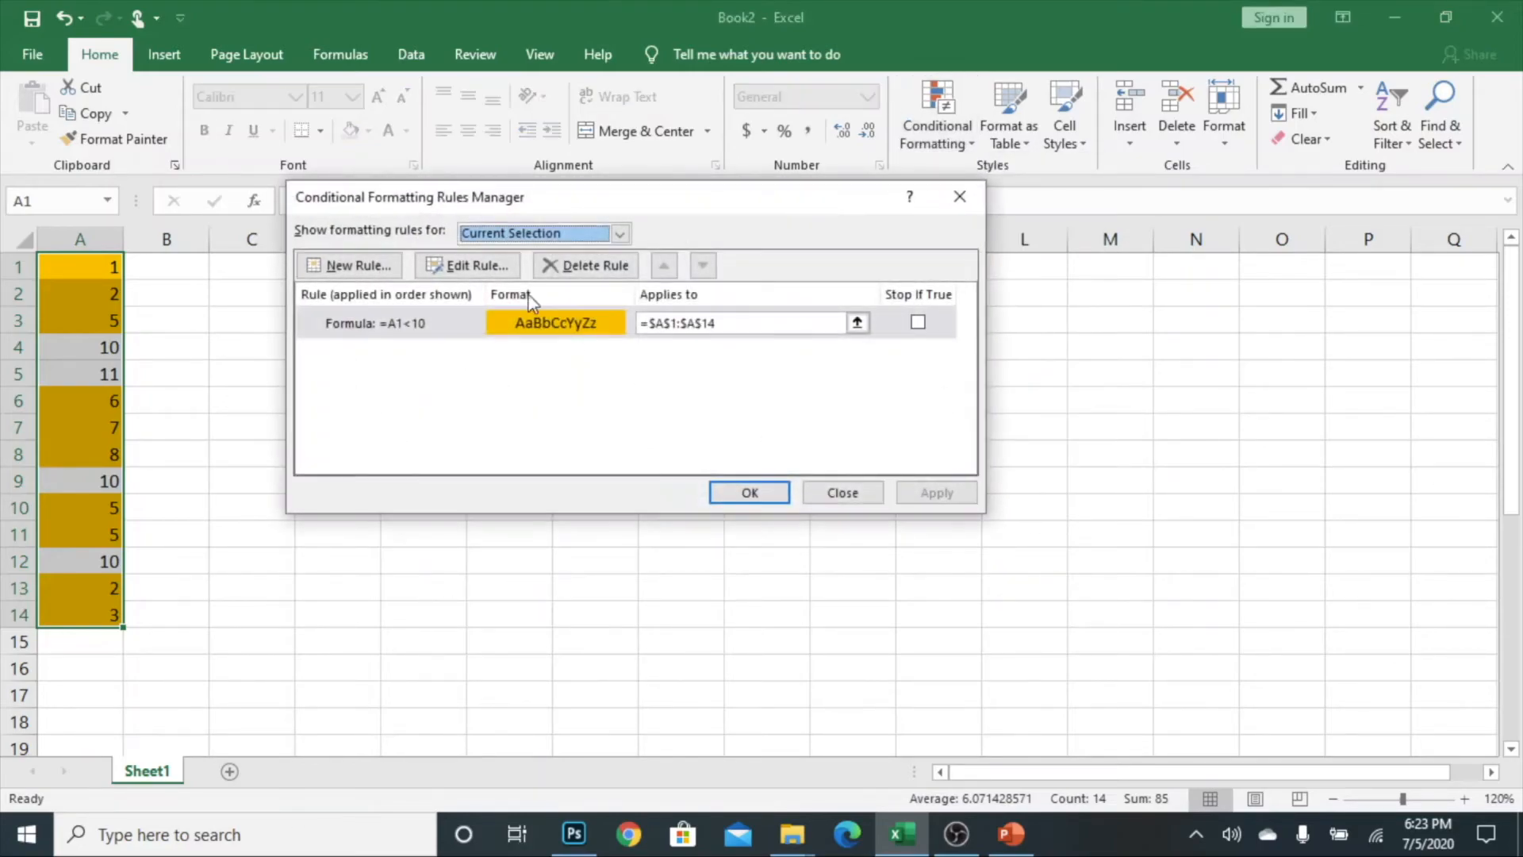
left_click_drag(668, 204, 921, 250)
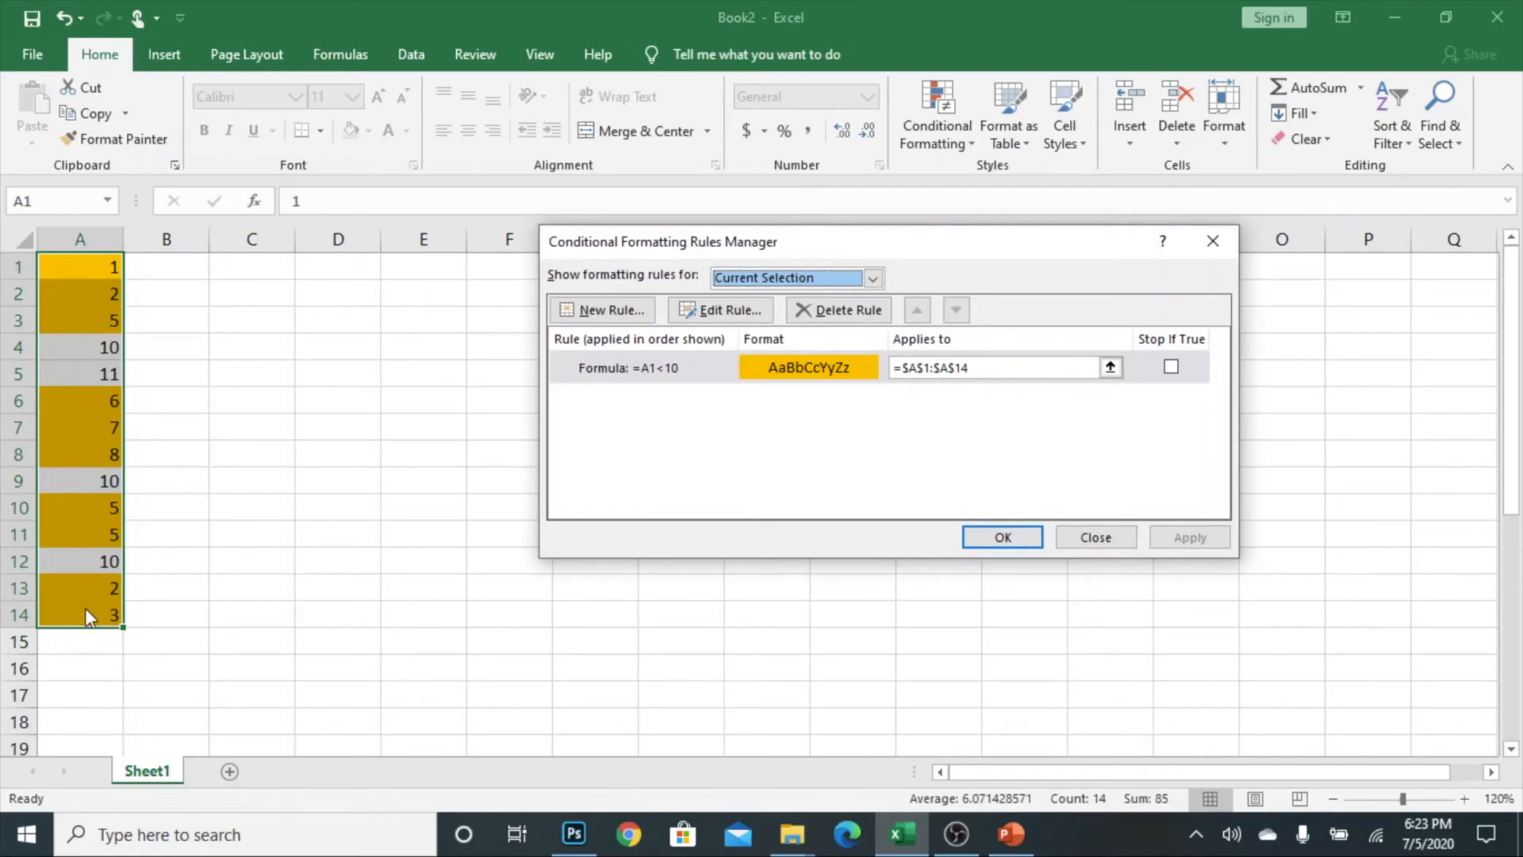
left_click(1016, 543)
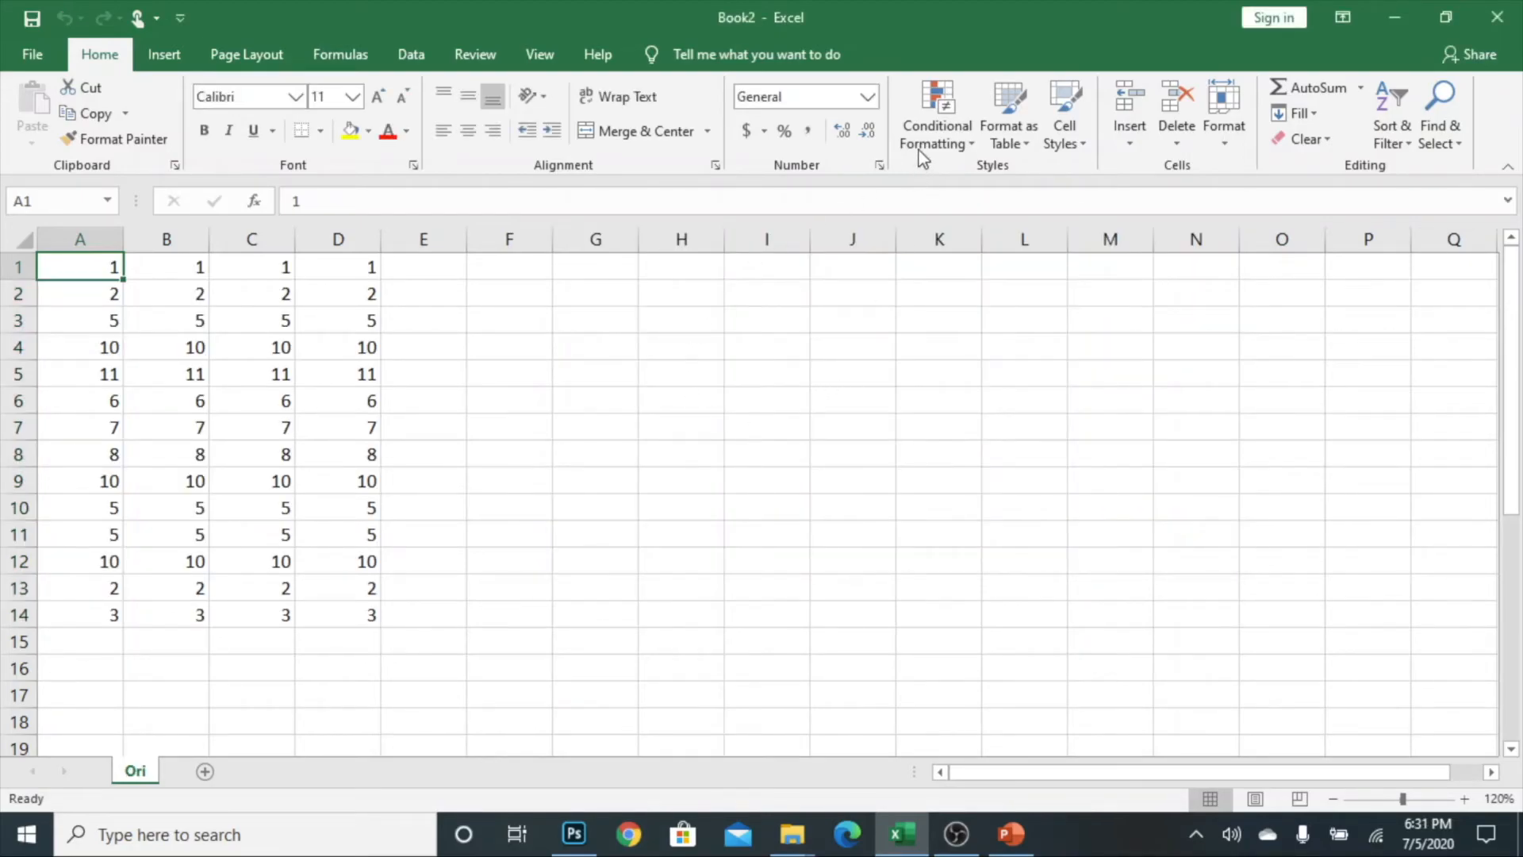
left_click(930, 126)
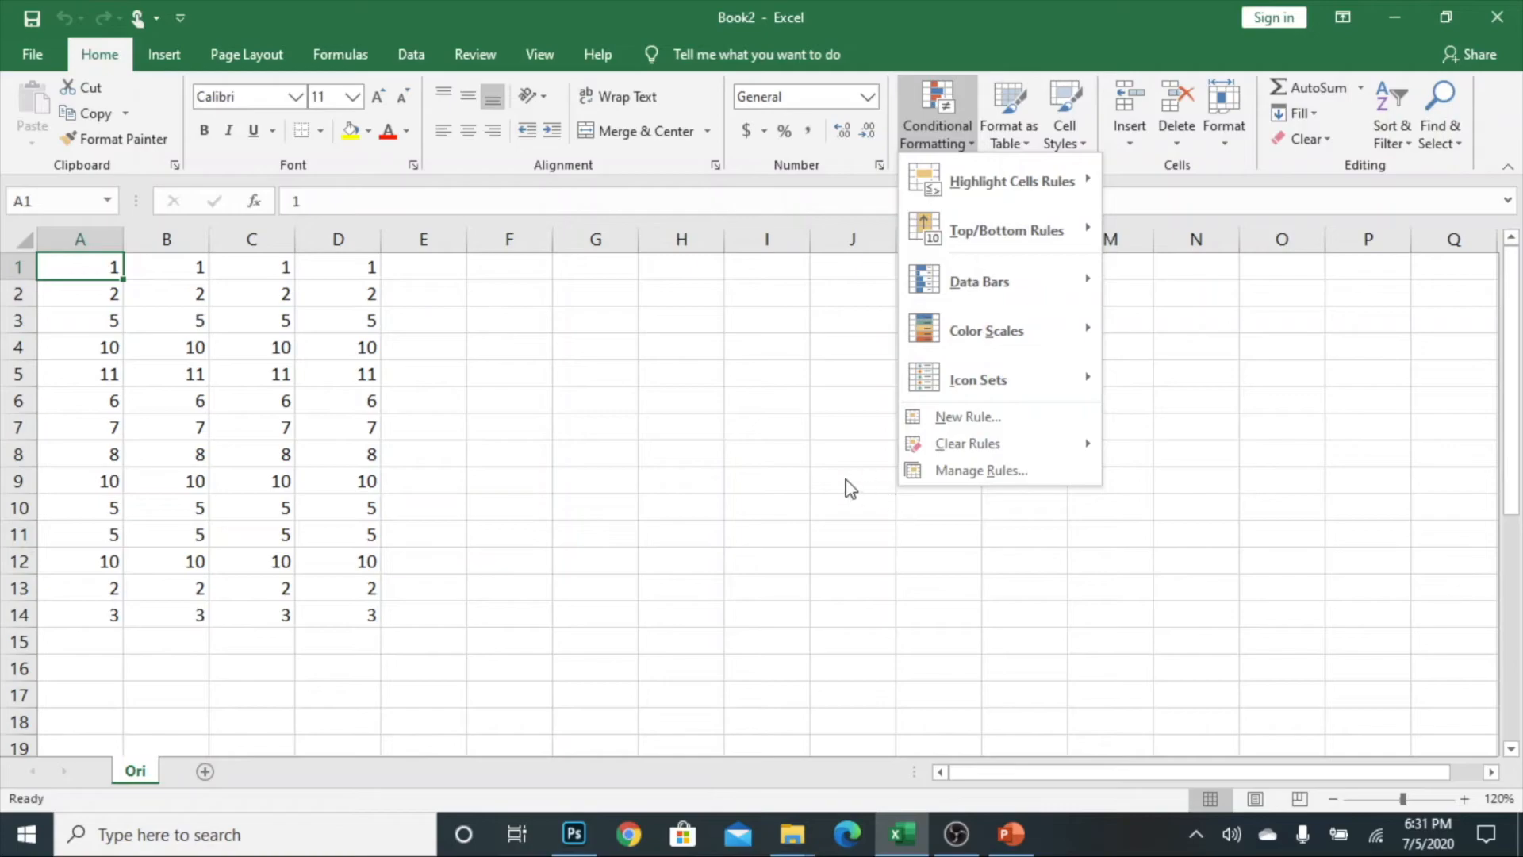
left_click(764, 430)
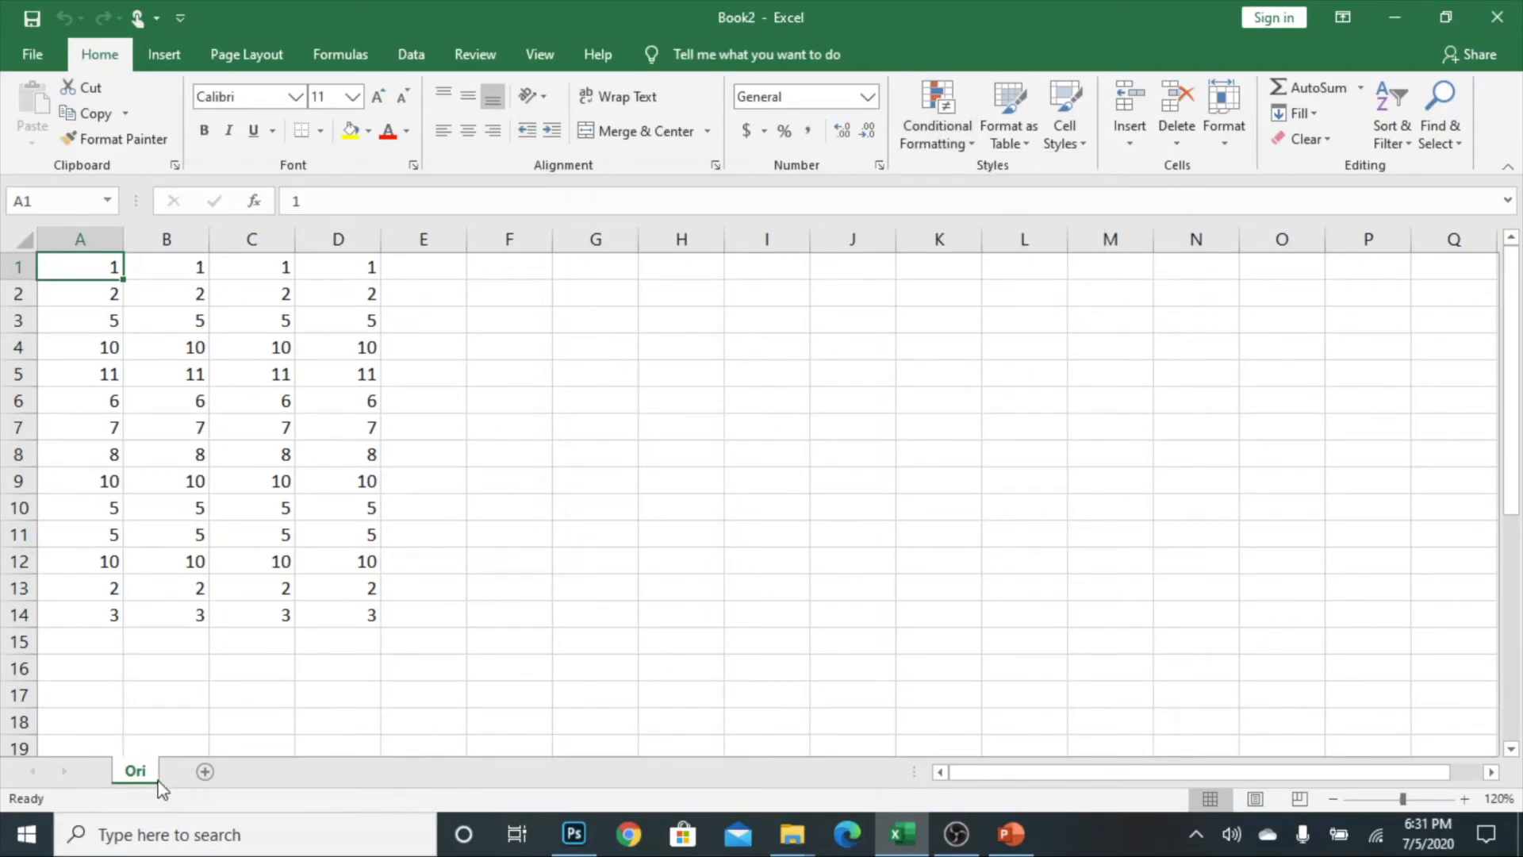
Add a worksheet after the Ori sheet and name it new
left_click(205, 772)
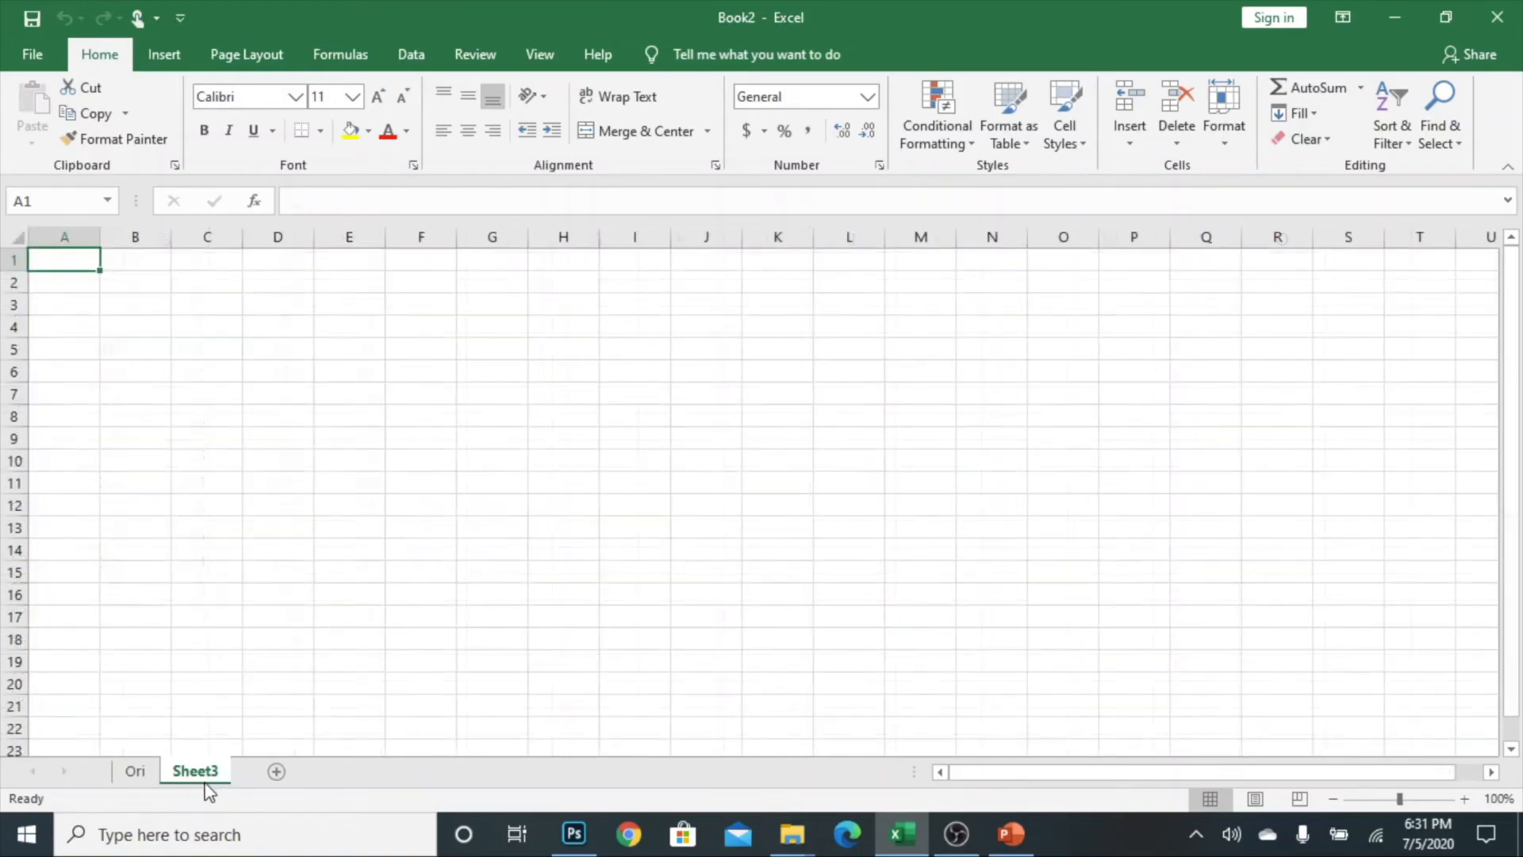
double_click(204, 773)
type("new")
key("Return")
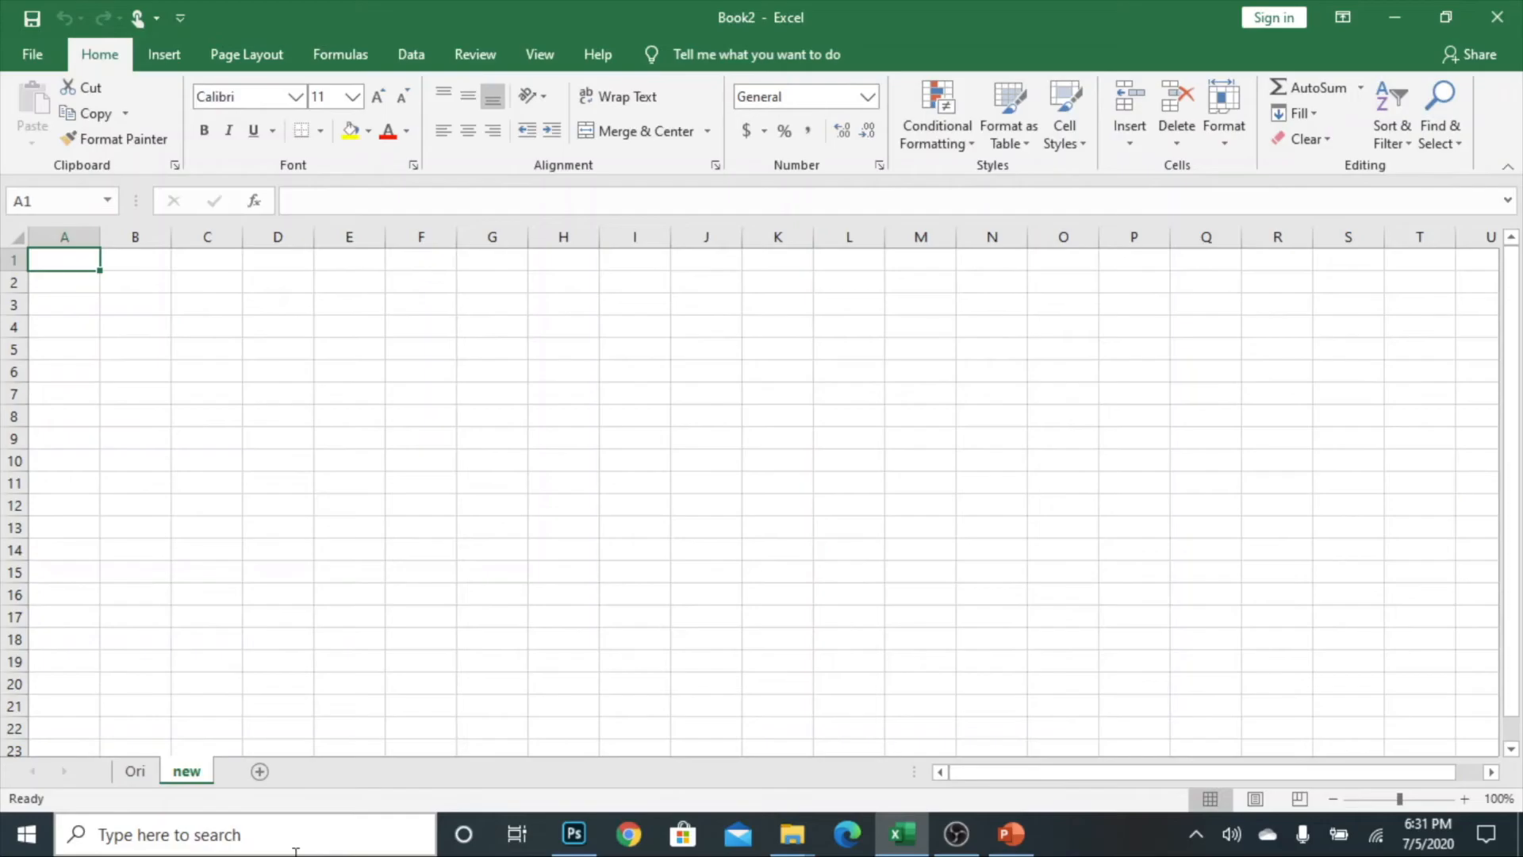
Copy A1:D14 from the Ori sheet and paste it into the new sheet starting at A1
left_click(135, 771)
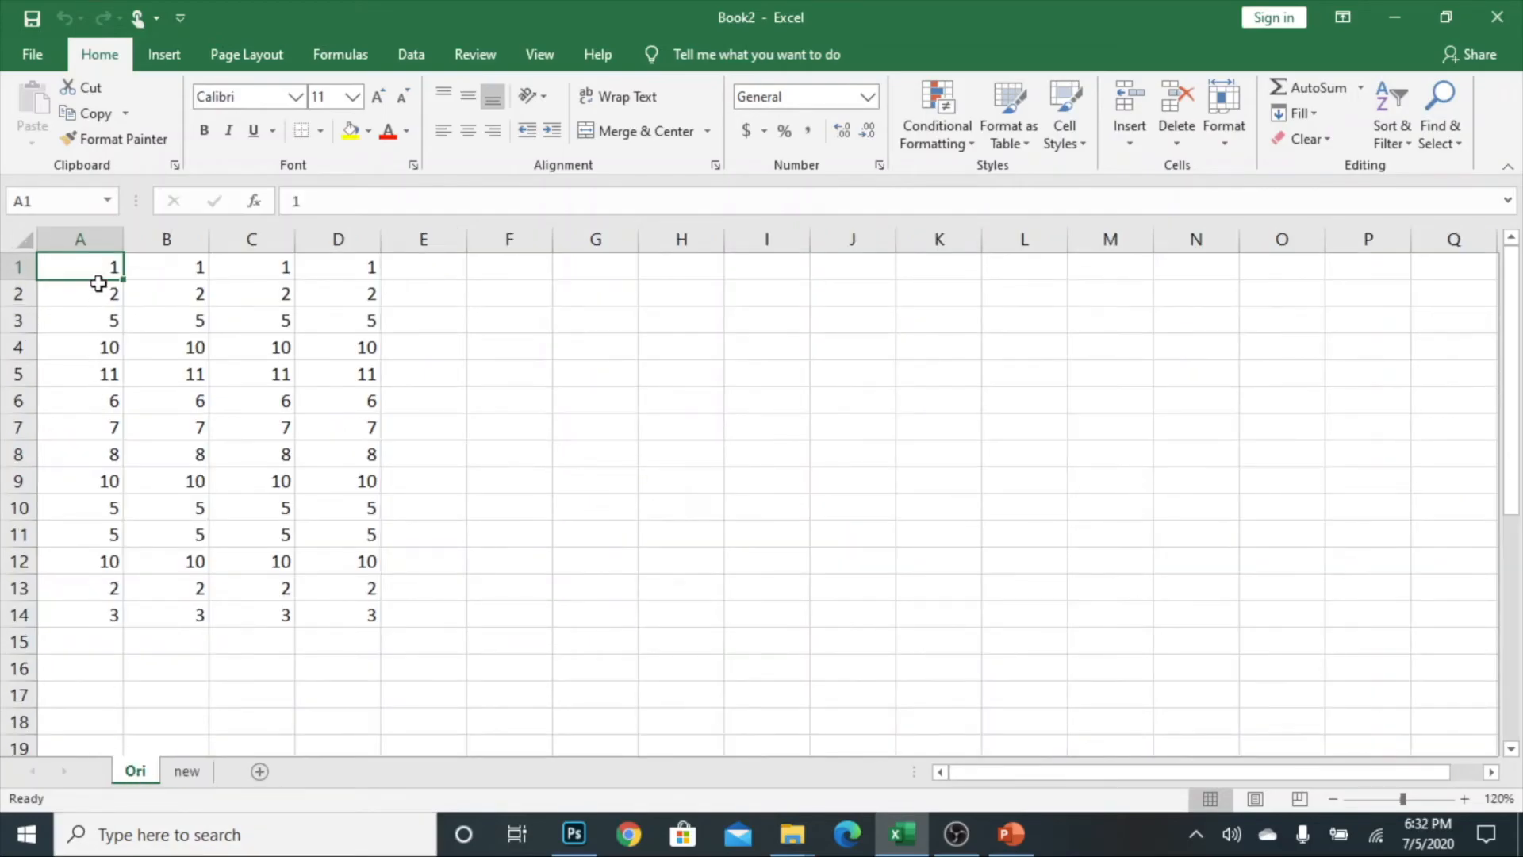
left_click_drag(92, 265, 329, 622)
key("ctrl+c")
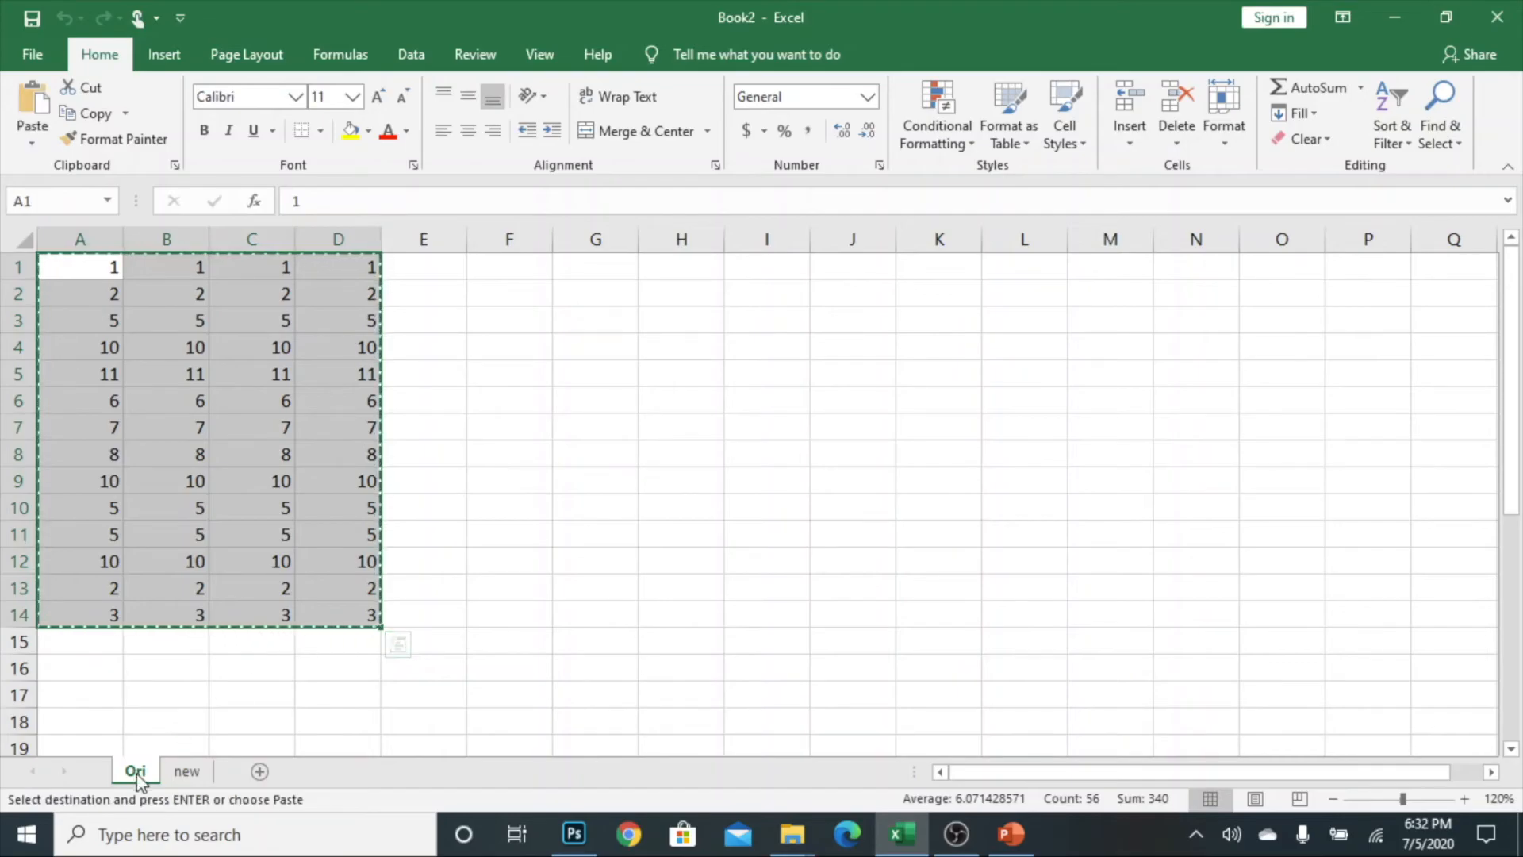
left_click(188, 771)
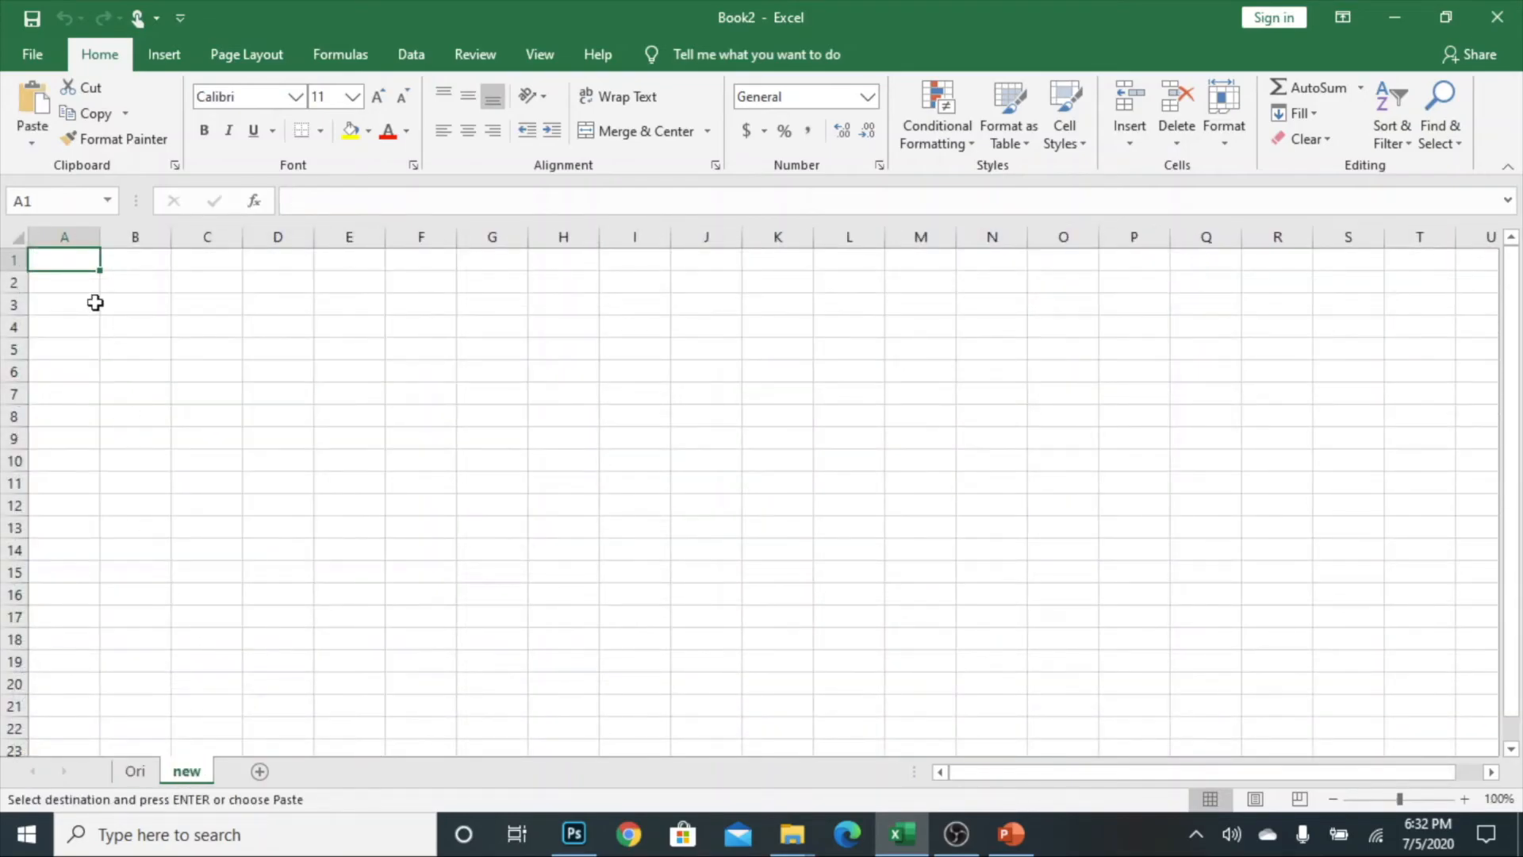
key("ctrl+v")
left_click(153, 442)
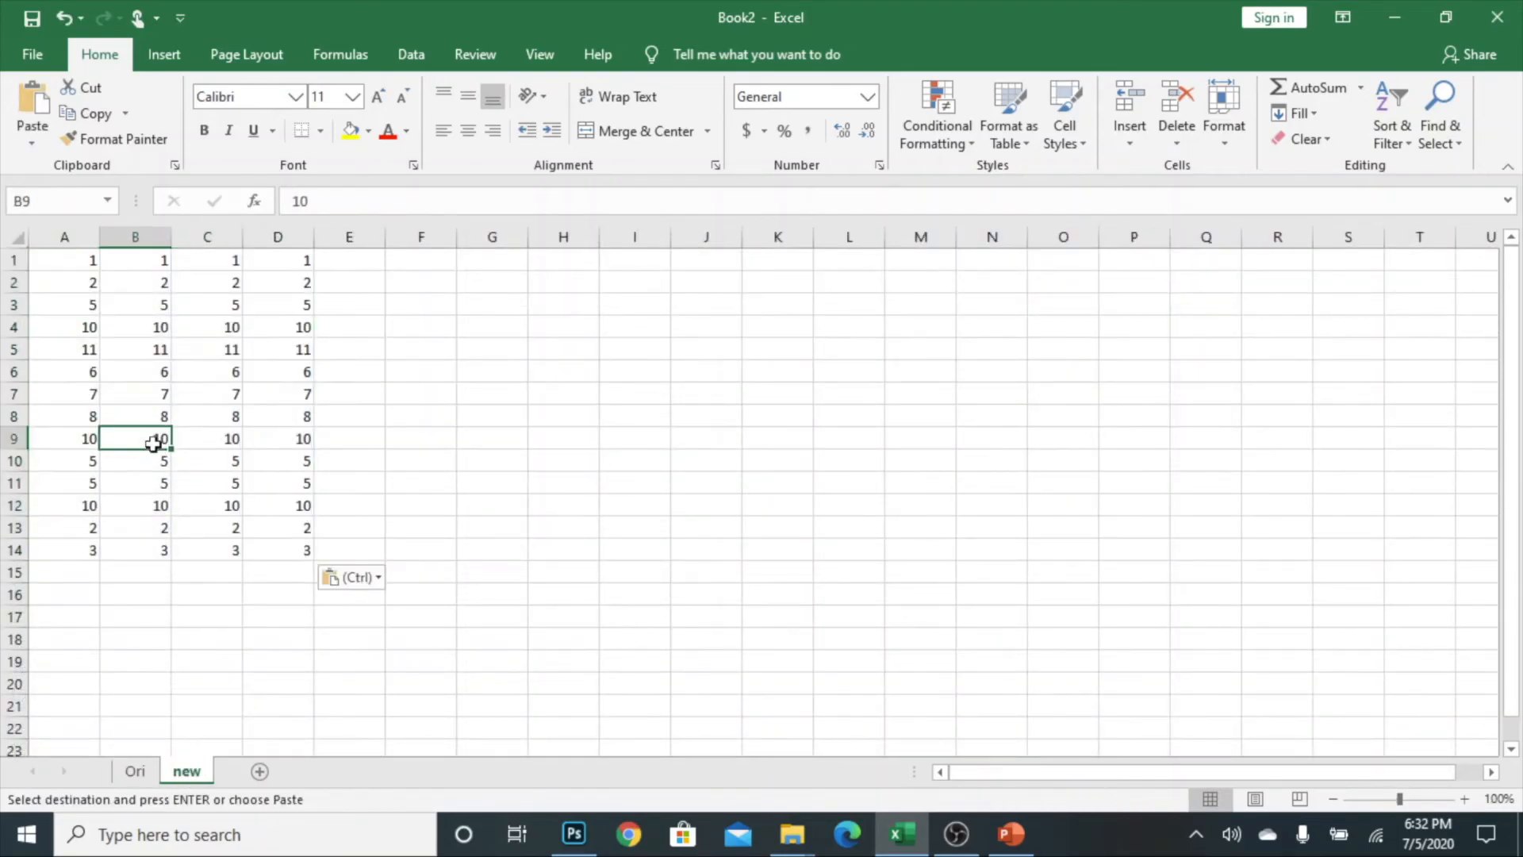
Change cells B7 and C11 on the new sheet to 4
left_click(1465, 799)
left_click(1466, 799)
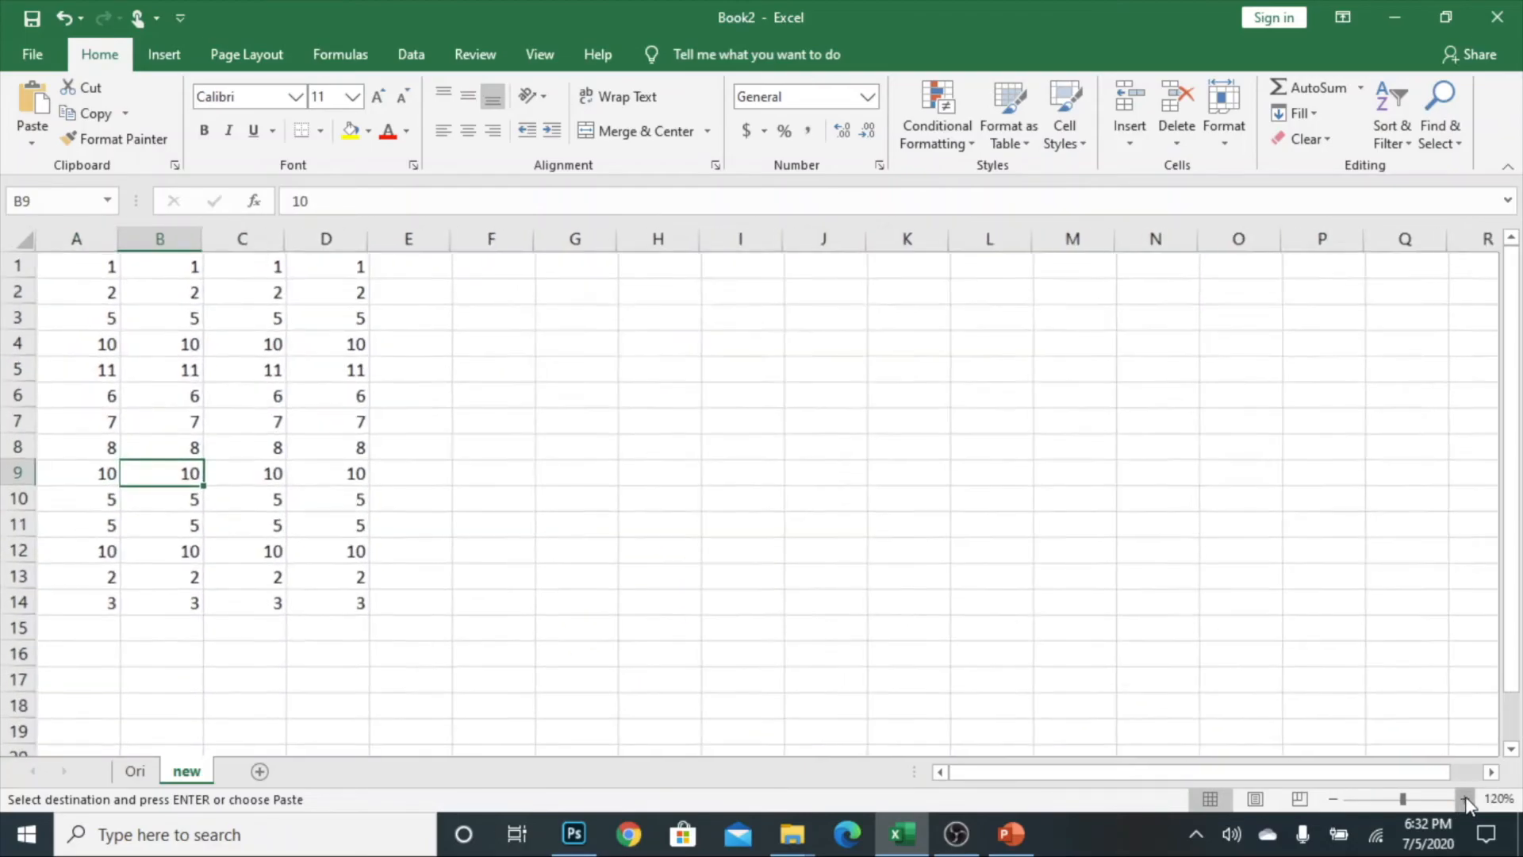
left_click(181, 427)
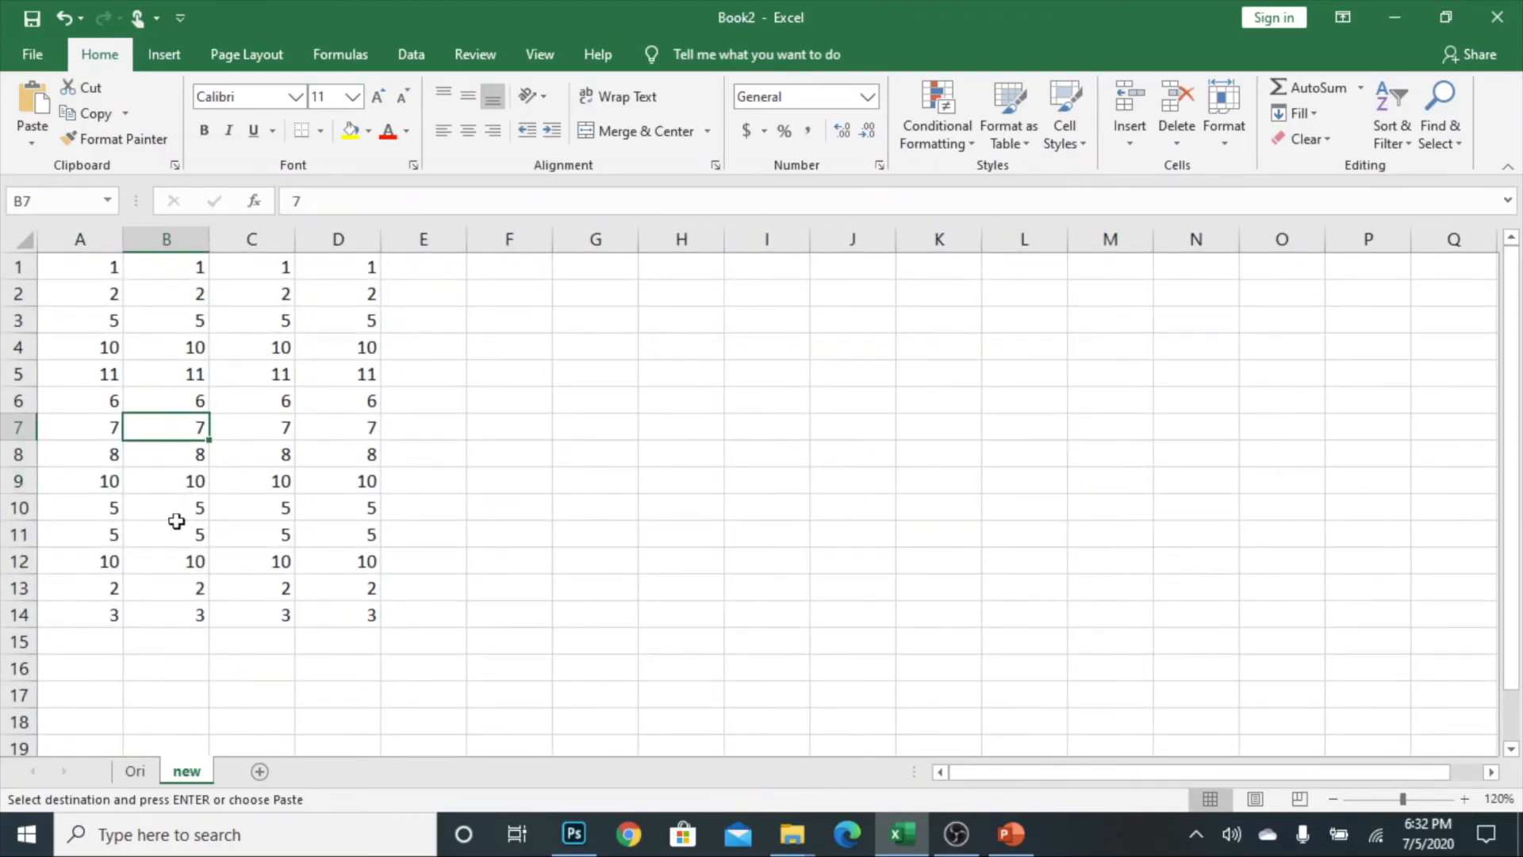
key("Escape")
type("4")
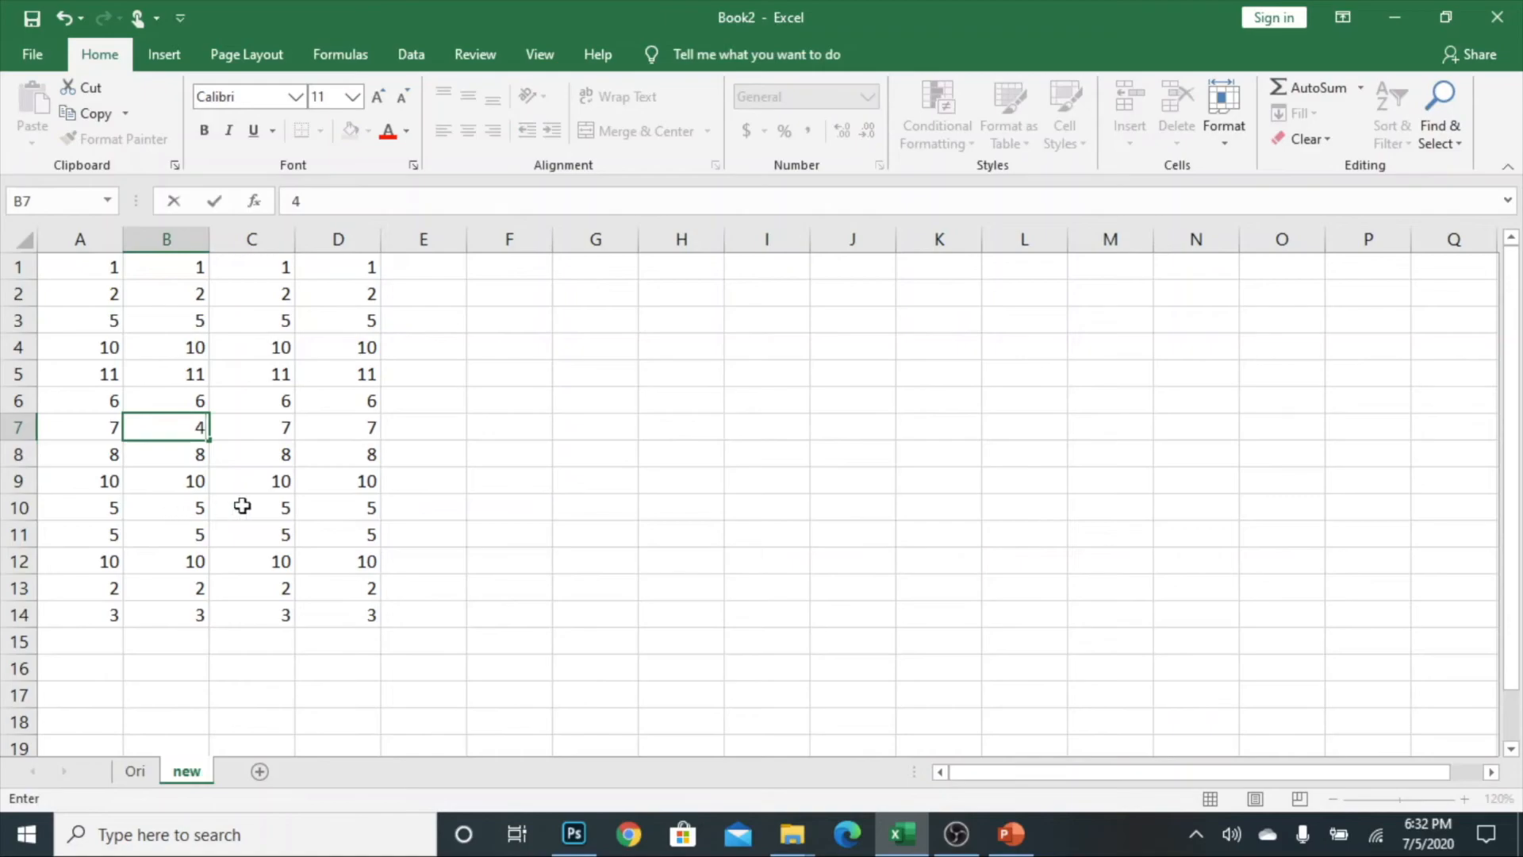
left_click(283, 530)
type("4")
left_click(197, 534)
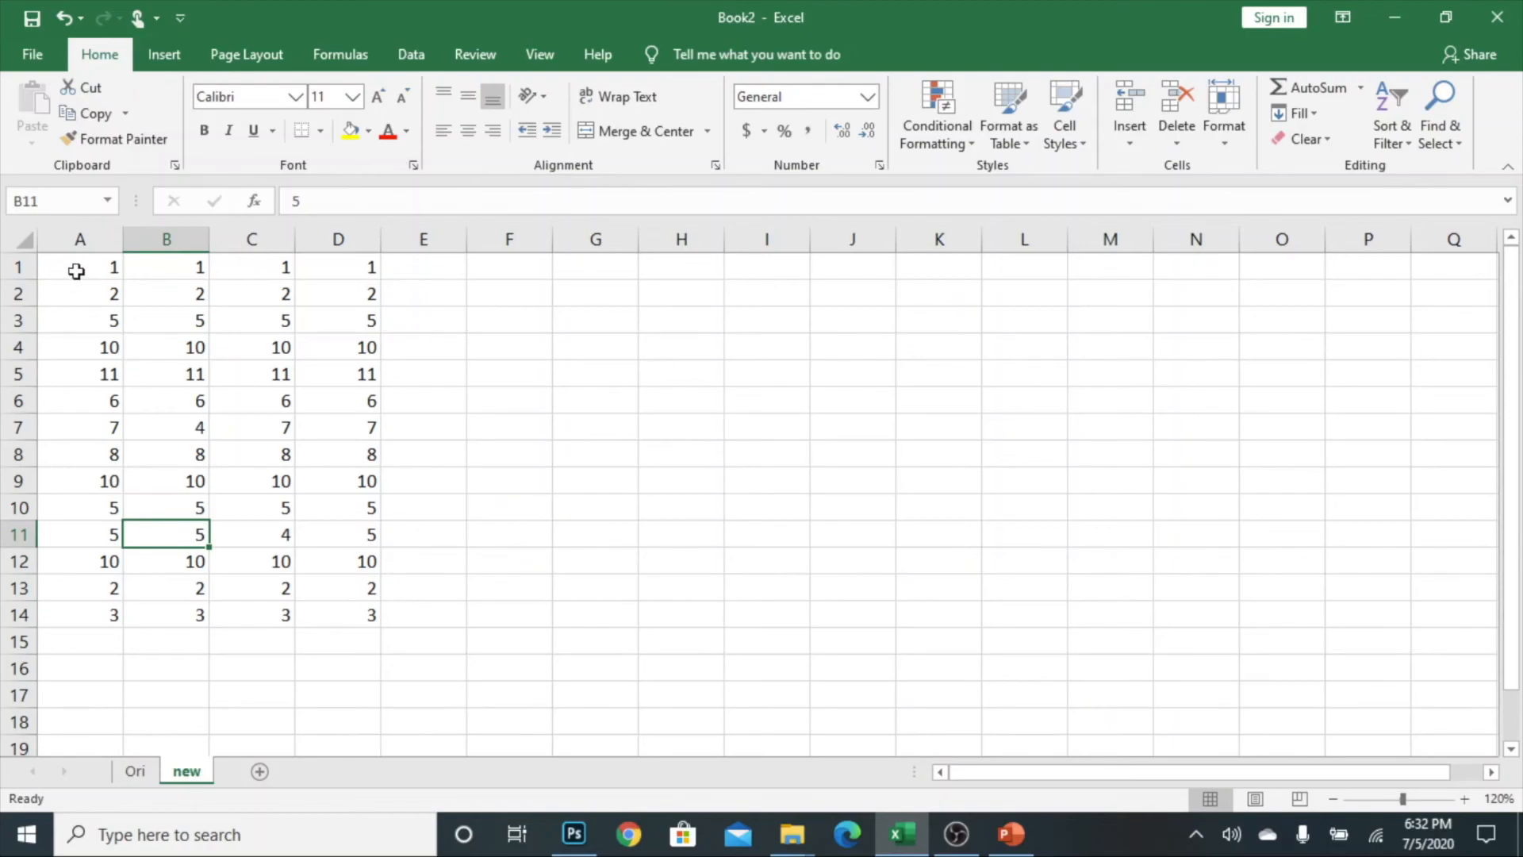
Start a formula-based formatting rule for A1:D14 on the new sheet with the condition =a1<>ori!a1
left_click(76, 271)
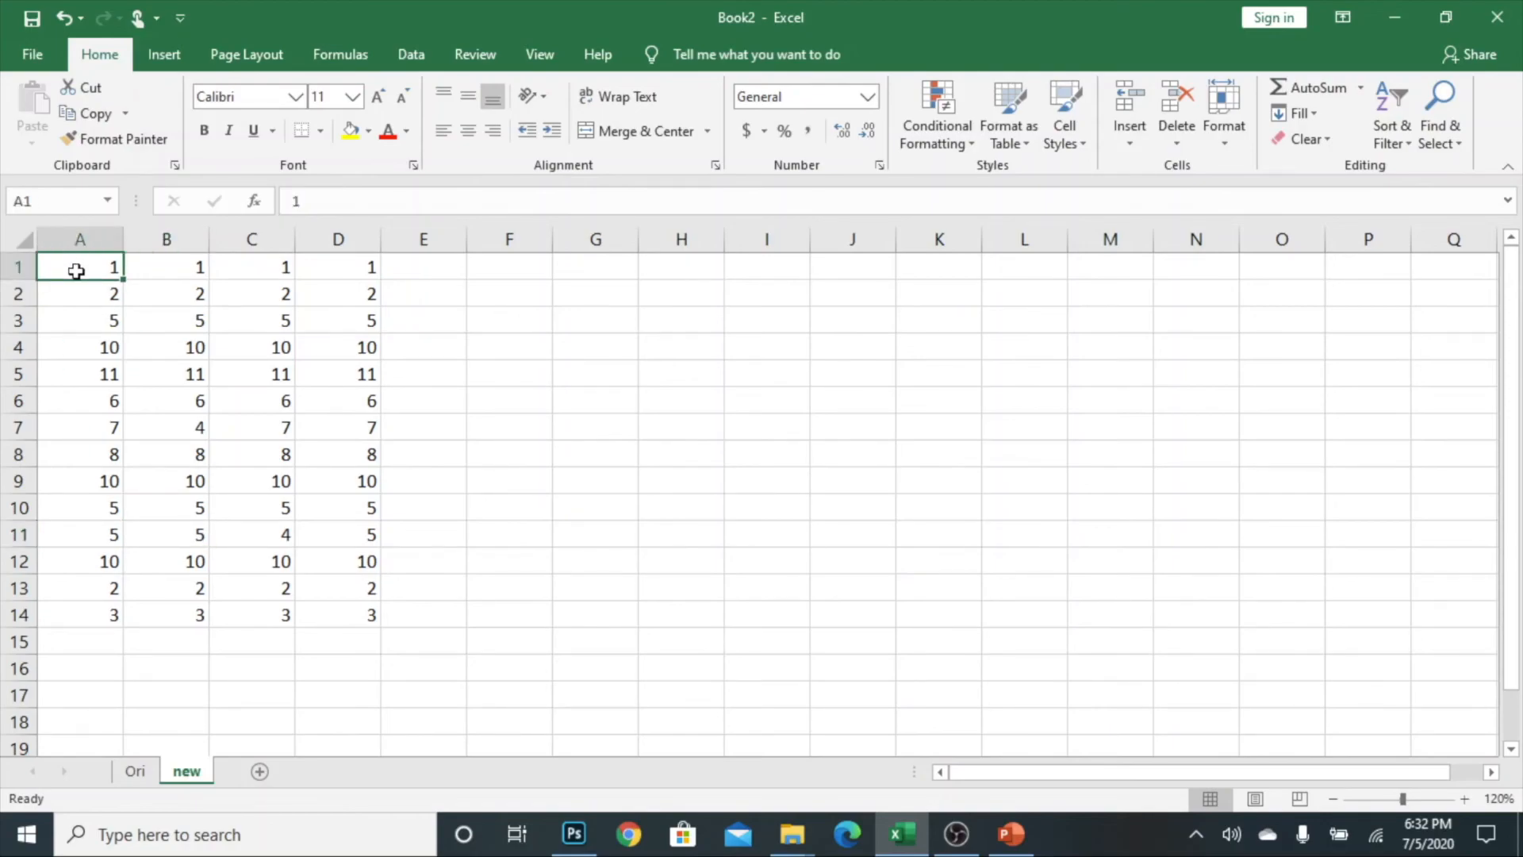
left_click_drag(76, 271, 383, 628)
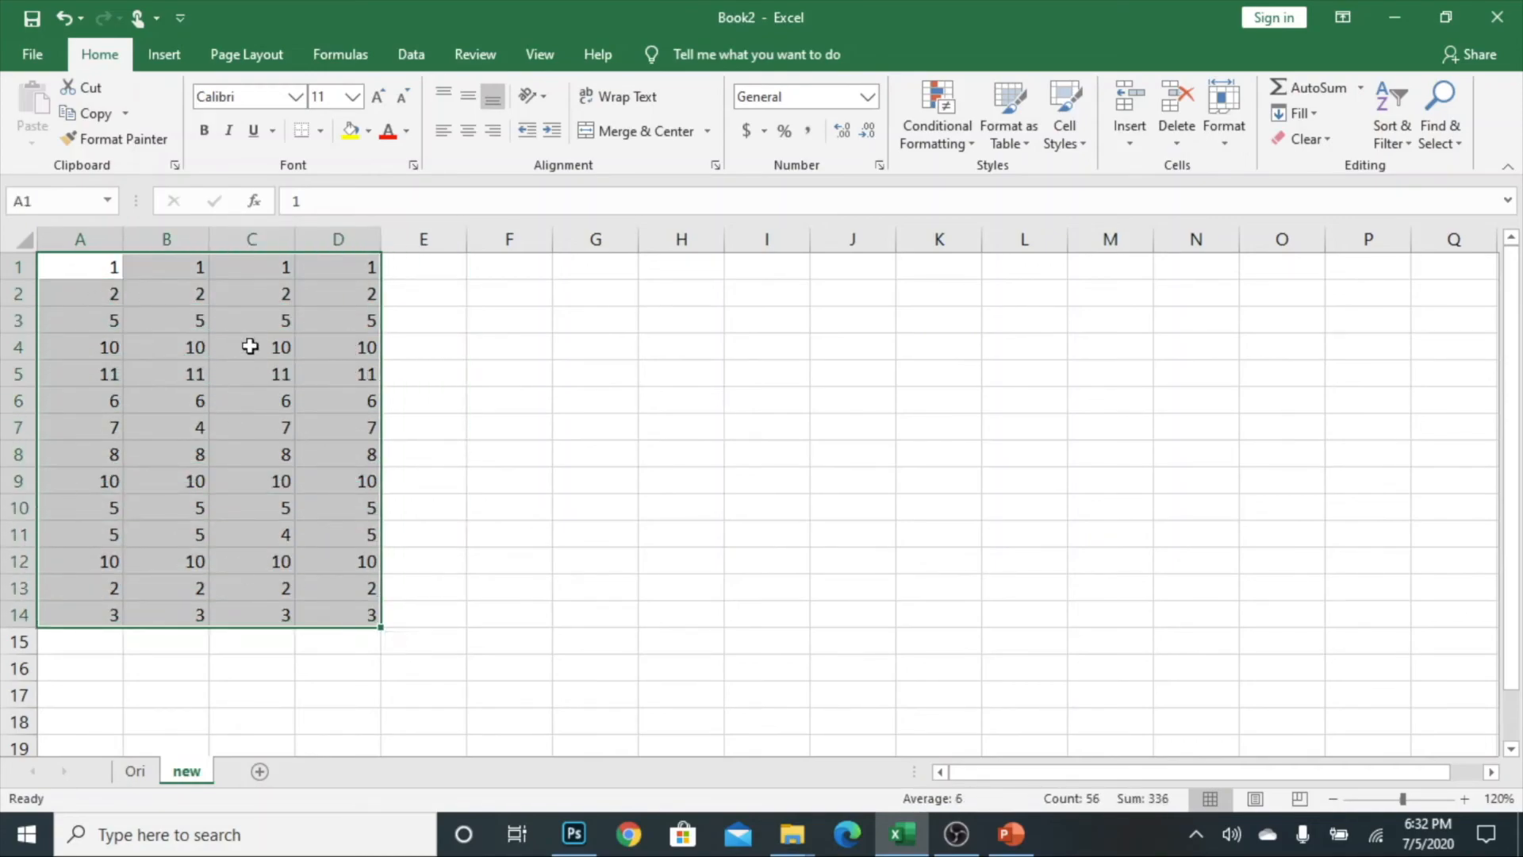
left_click(947, 141)
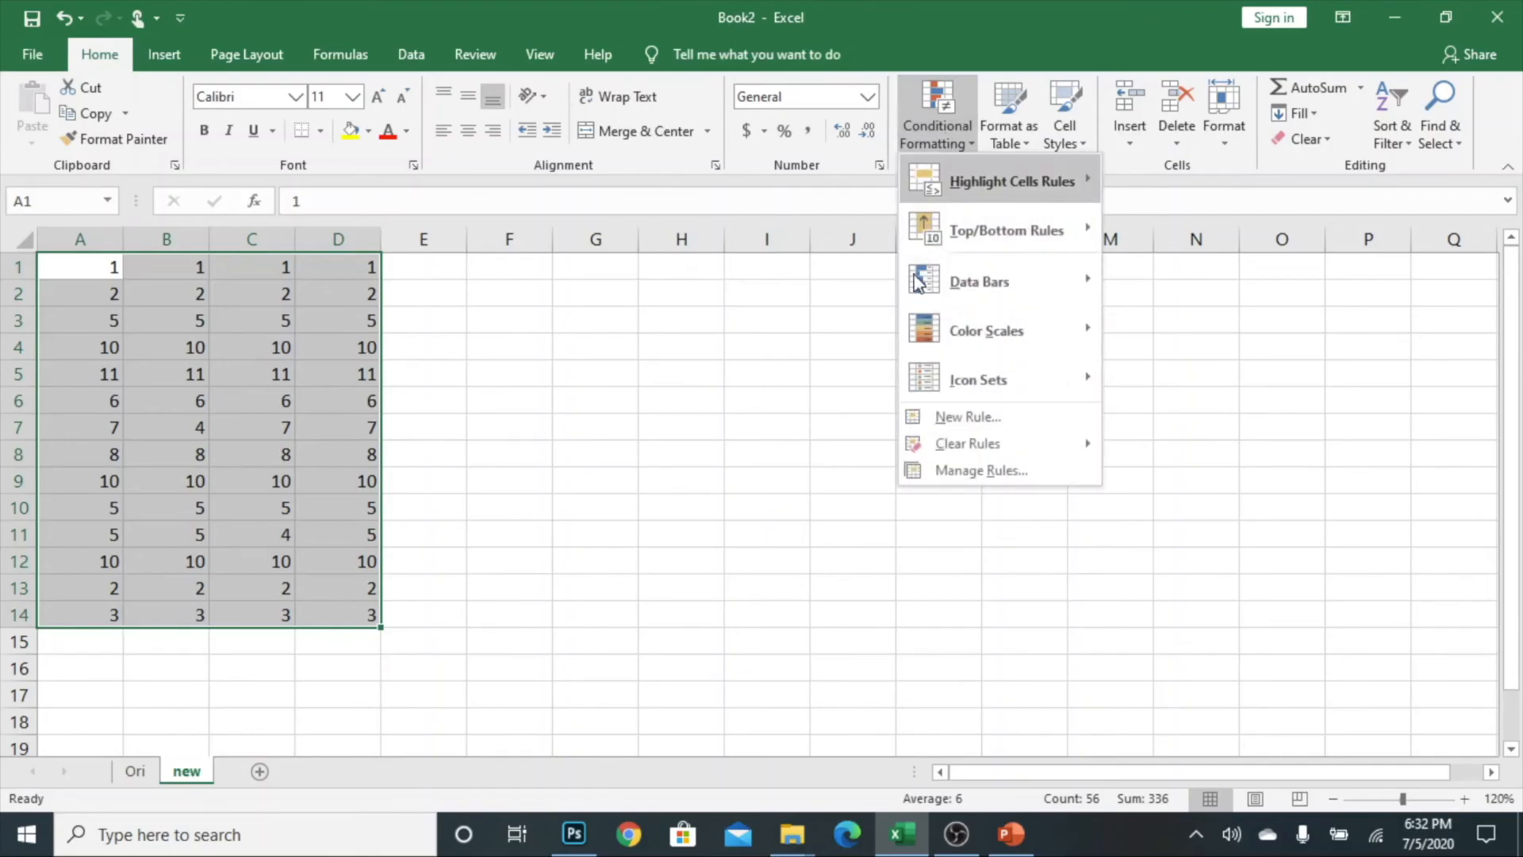
left_click(967, 429)
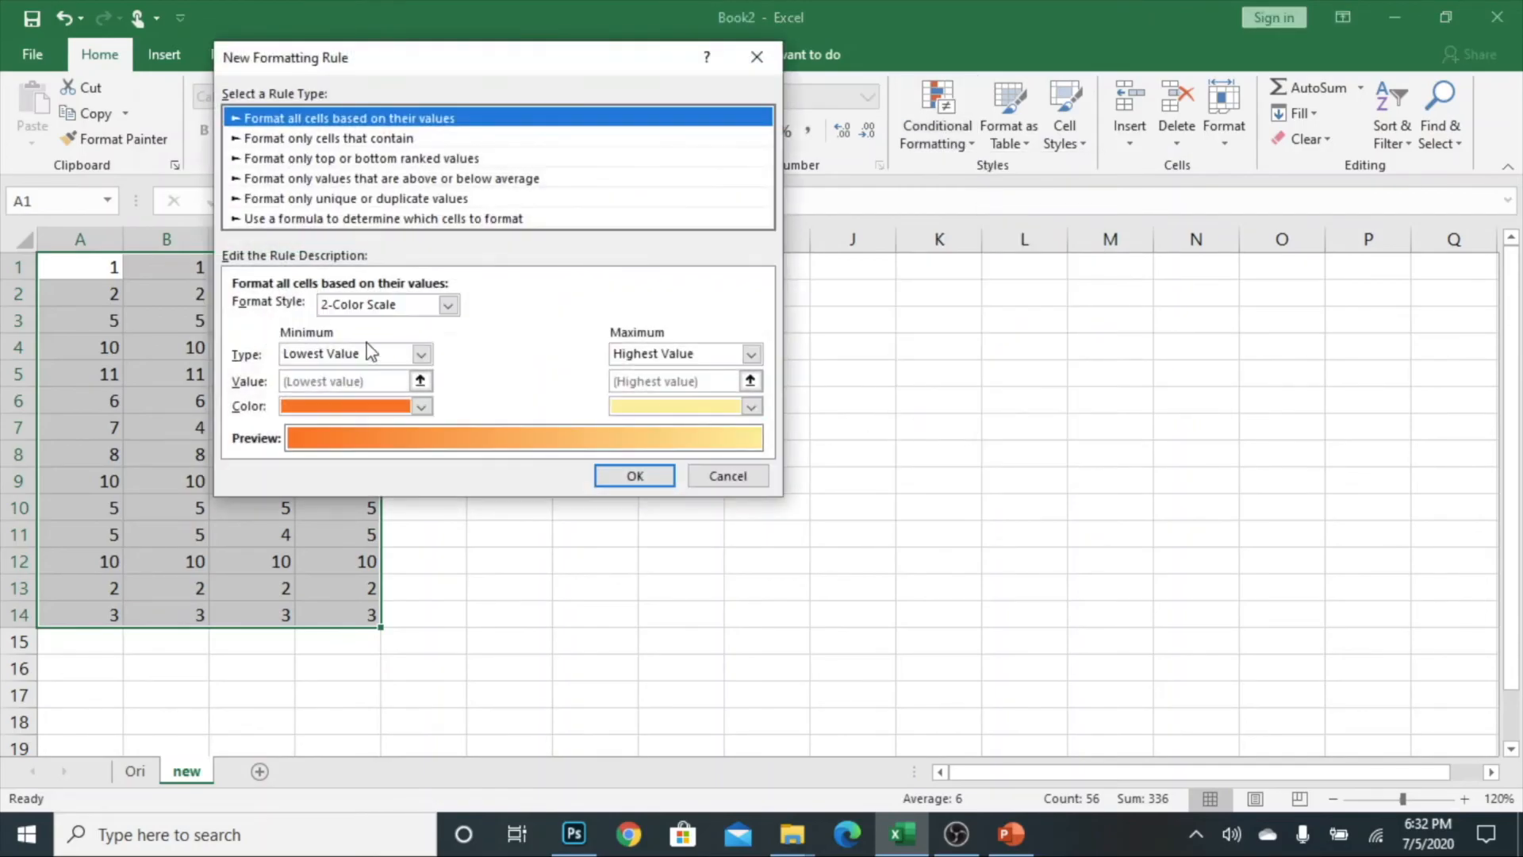
left_click(293, 220)
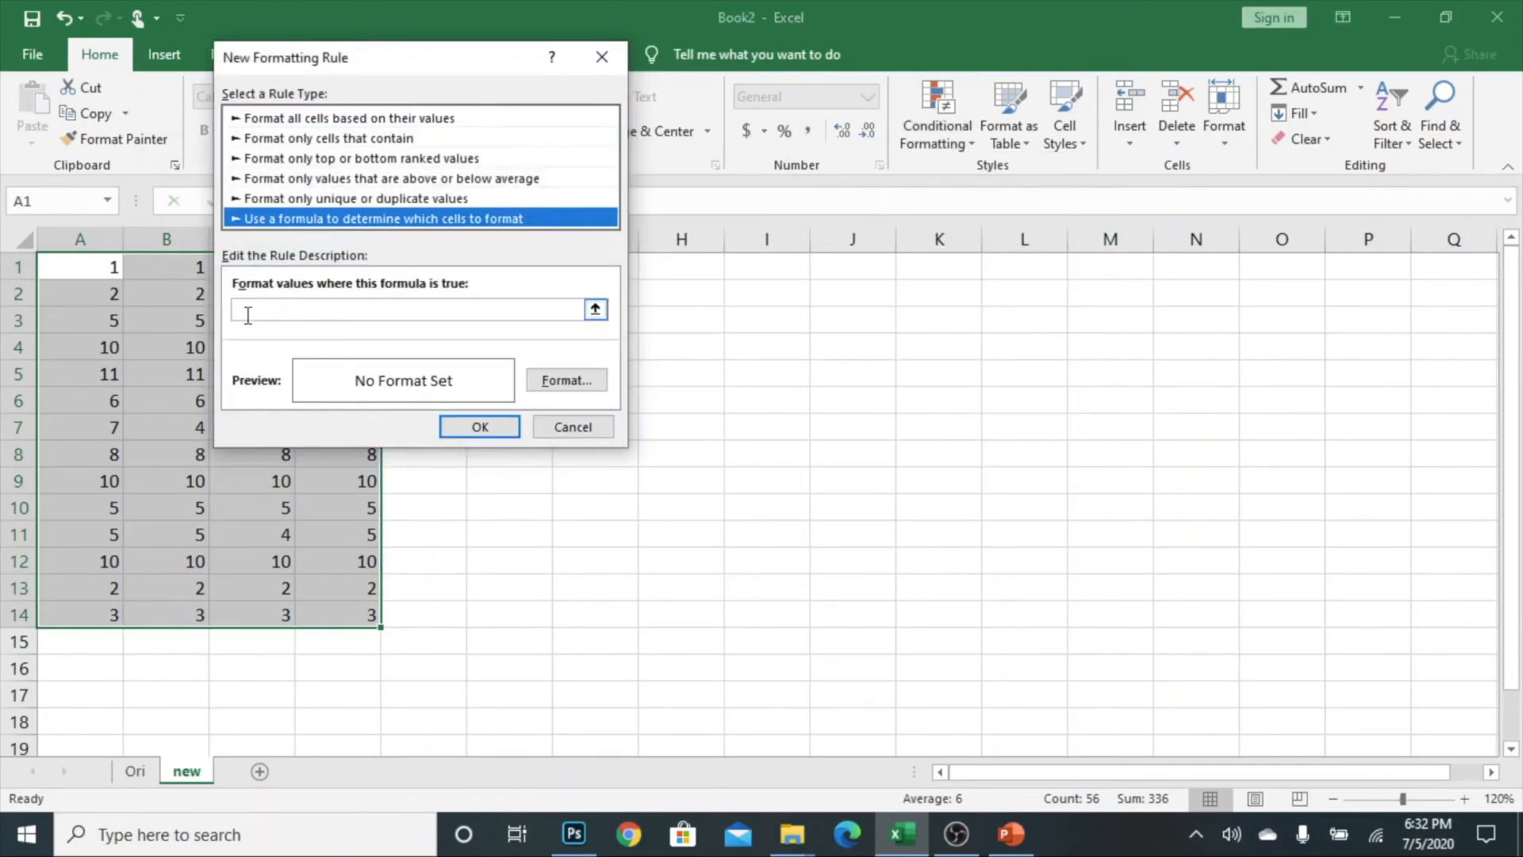
left_click(282, 312)
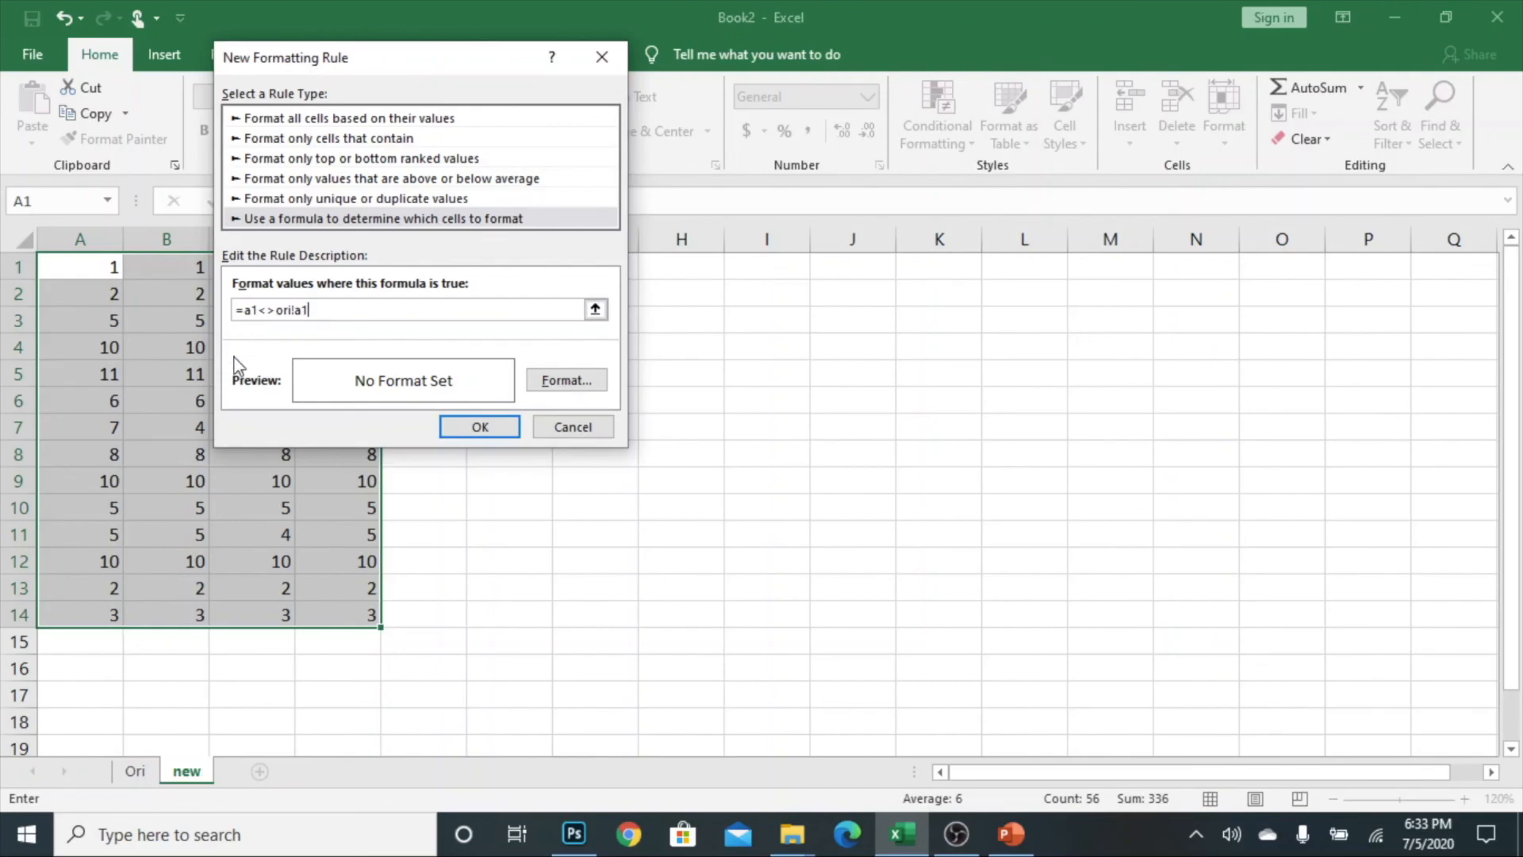
Give cells that differ from the Ori sheet a gold fill and apply the rule to A1:D14
left_click(567, 382)
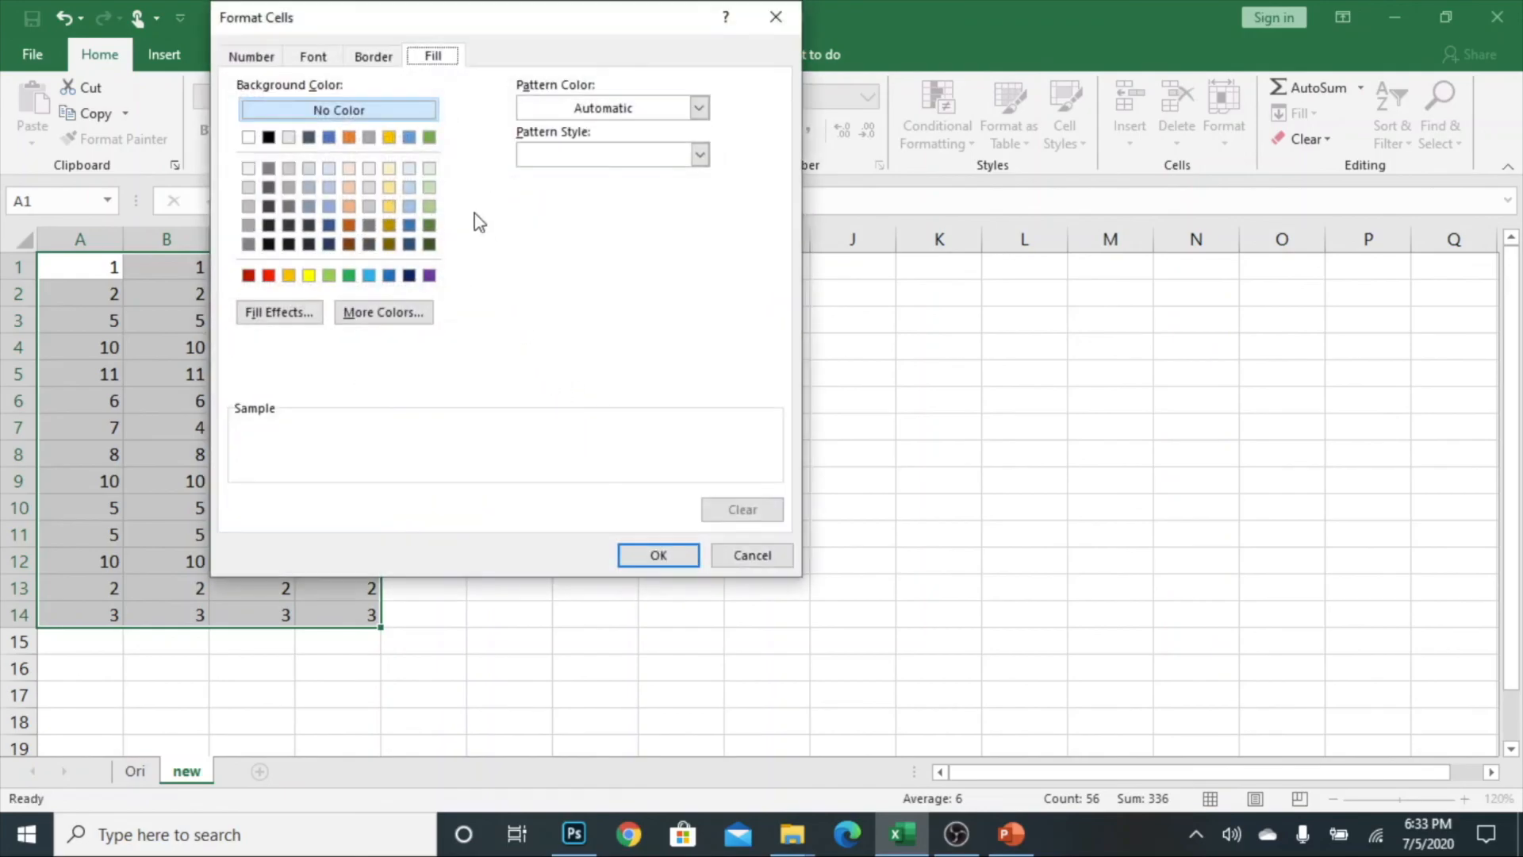
left_click(390, 138)
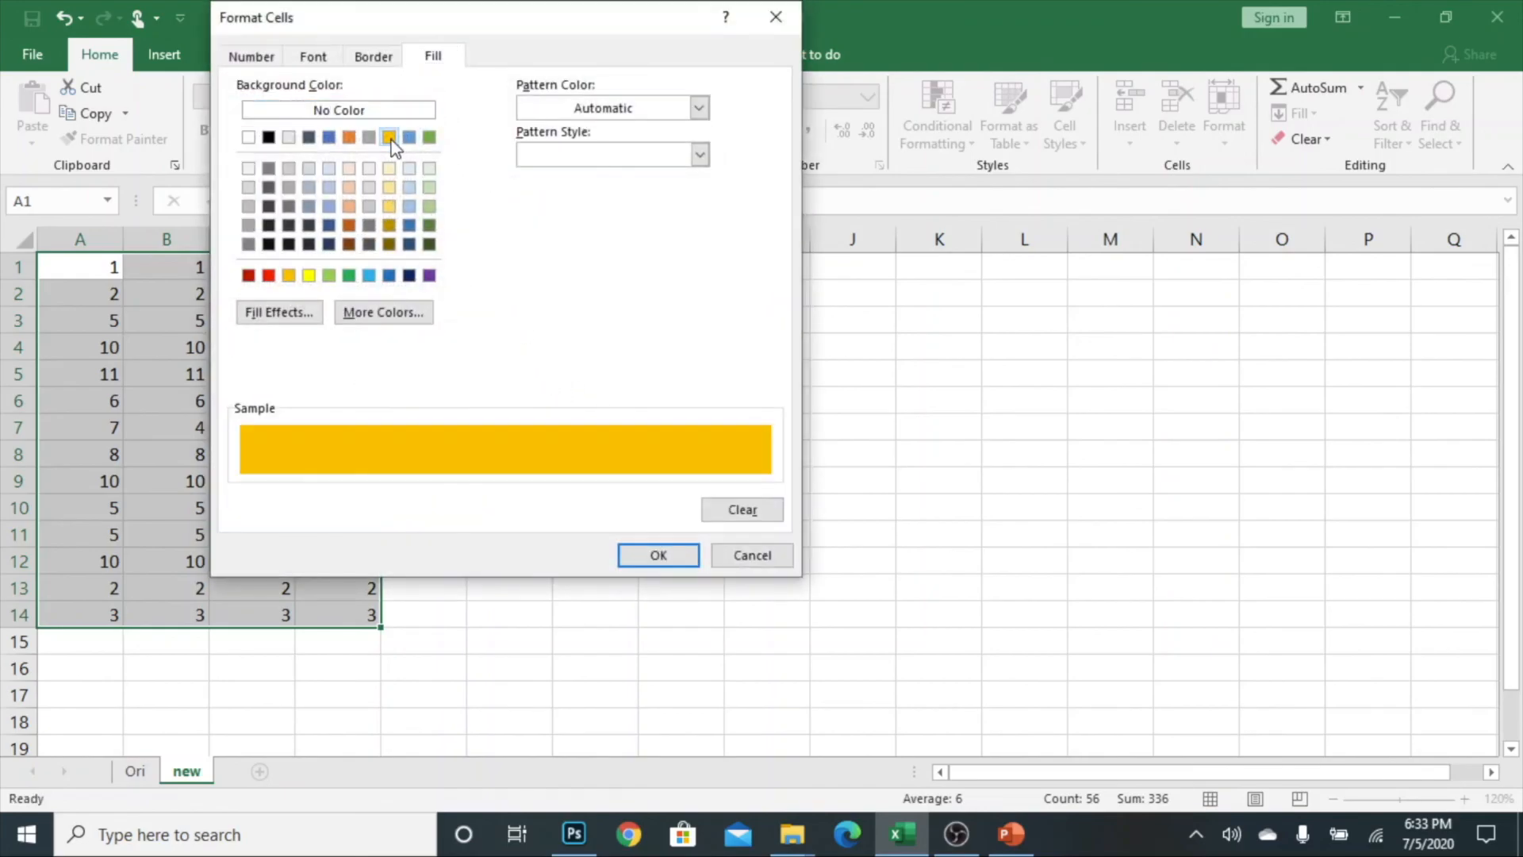
left_click(658, 555)
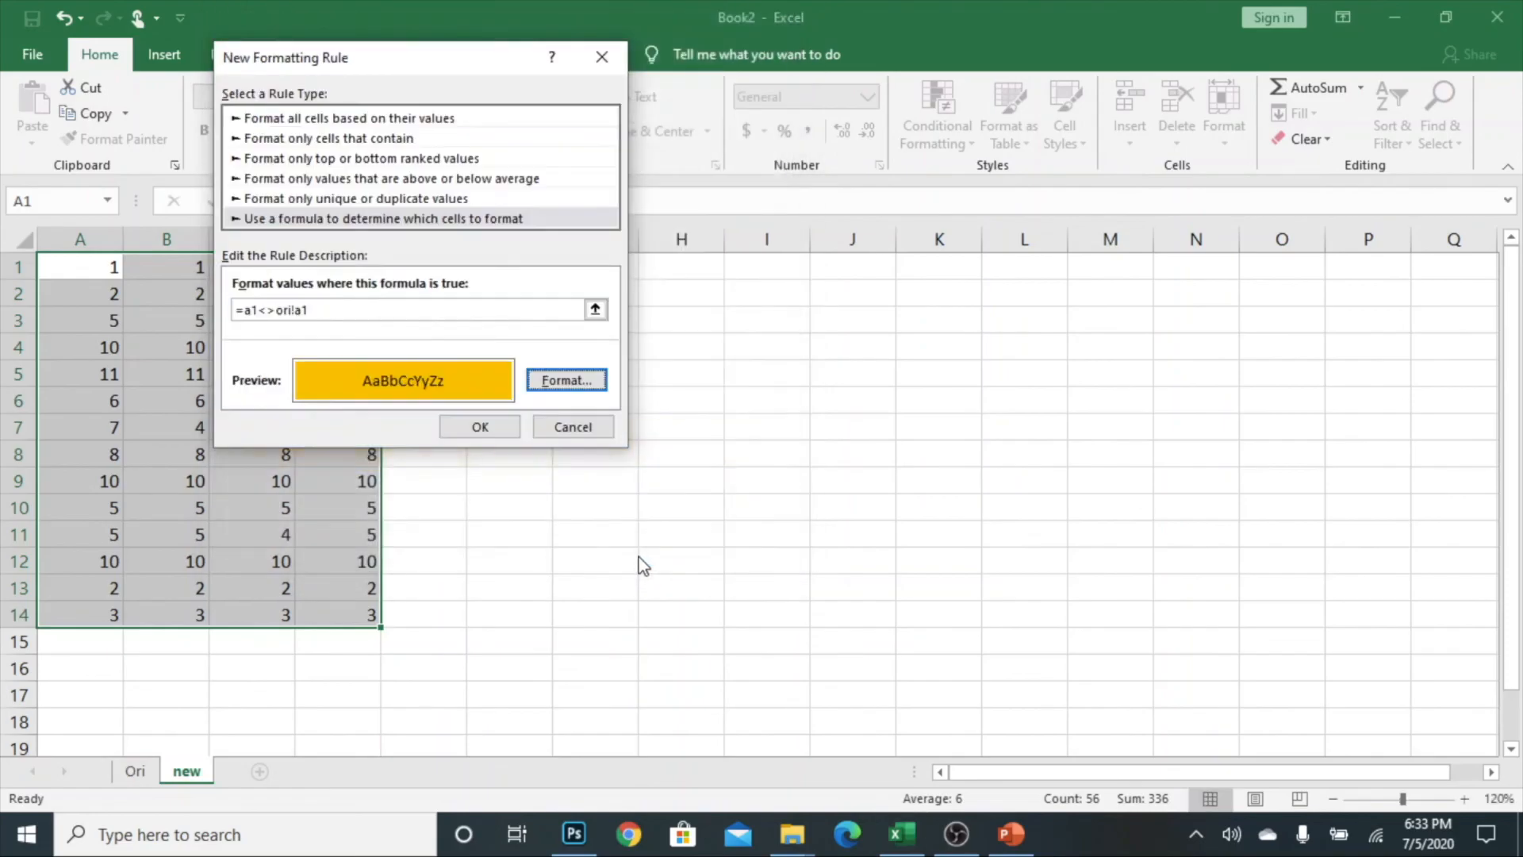
left_click(479, 428)
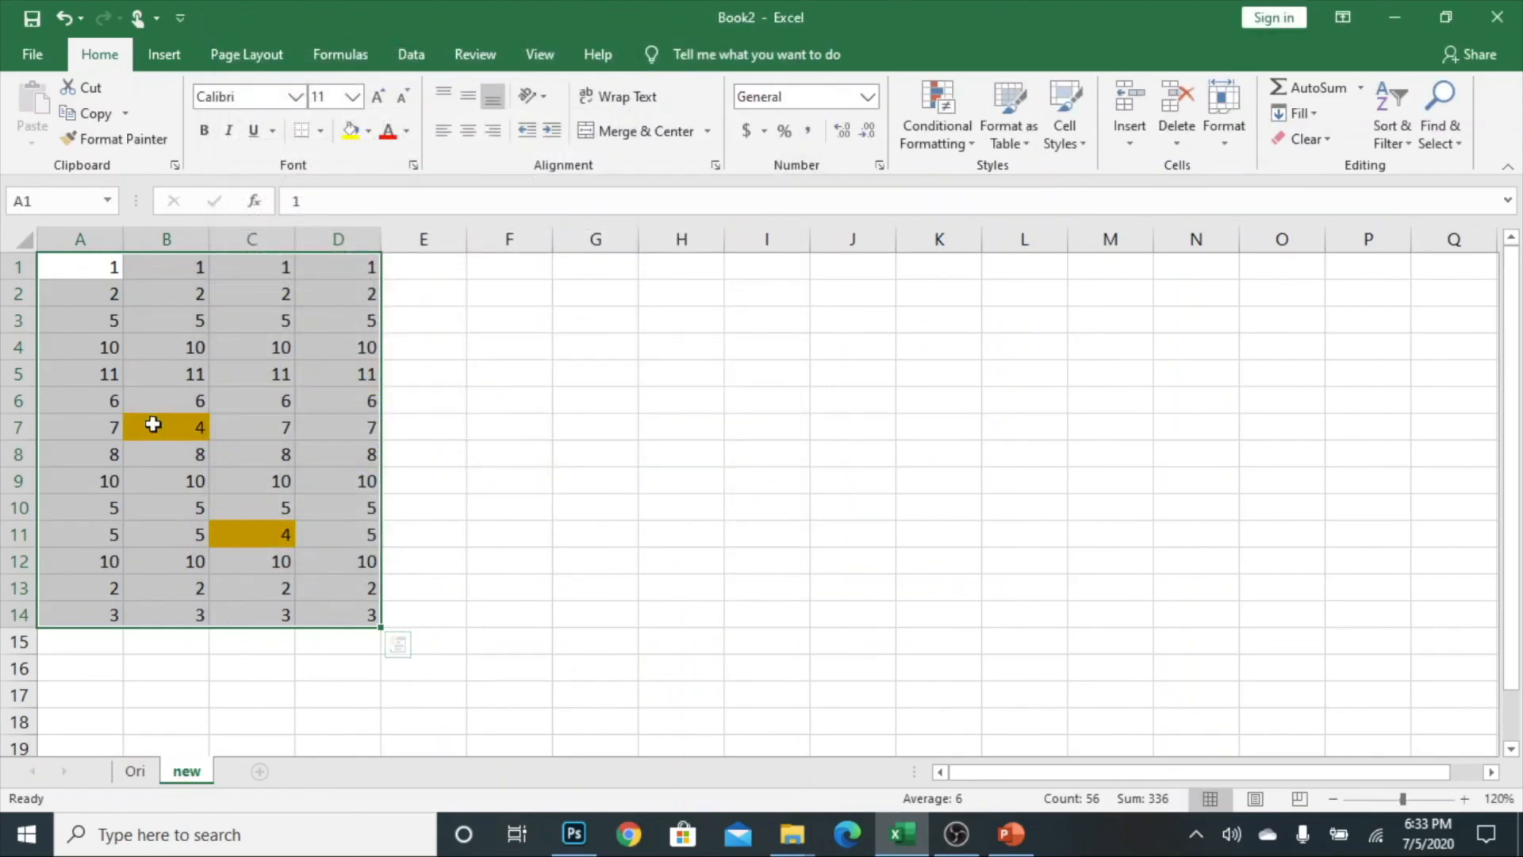
Examine cells B7 and C11 on the new sheet and compare them with the Ori sheet
left_click(155, 424)
left_click(238, 533)
left_click(167, 428)
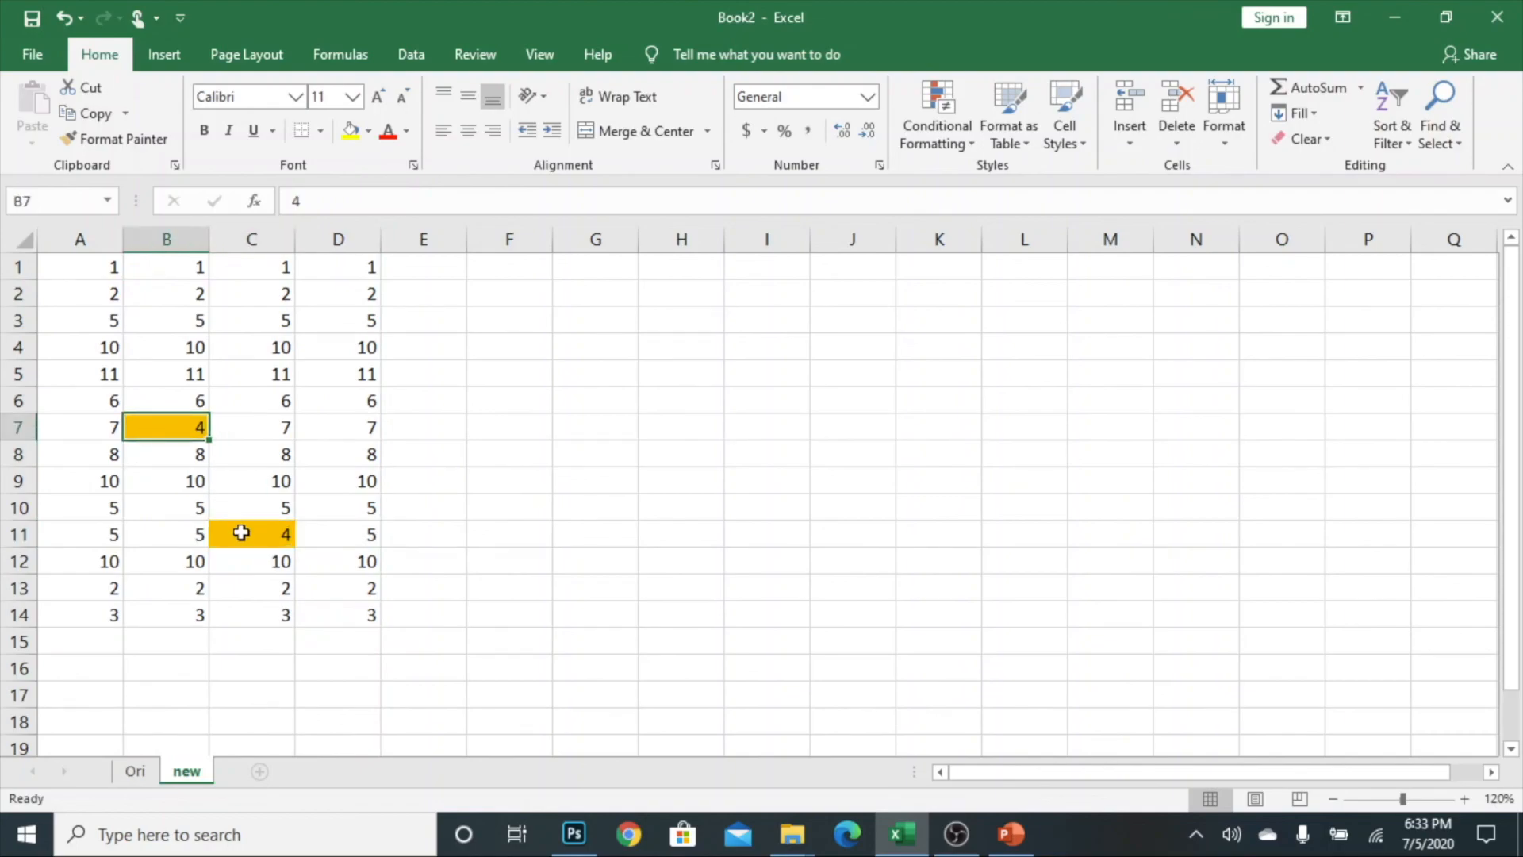
left_click(238, 531)
left_click(169, 423)
left_click(137, 774)
left_click(187, 773)
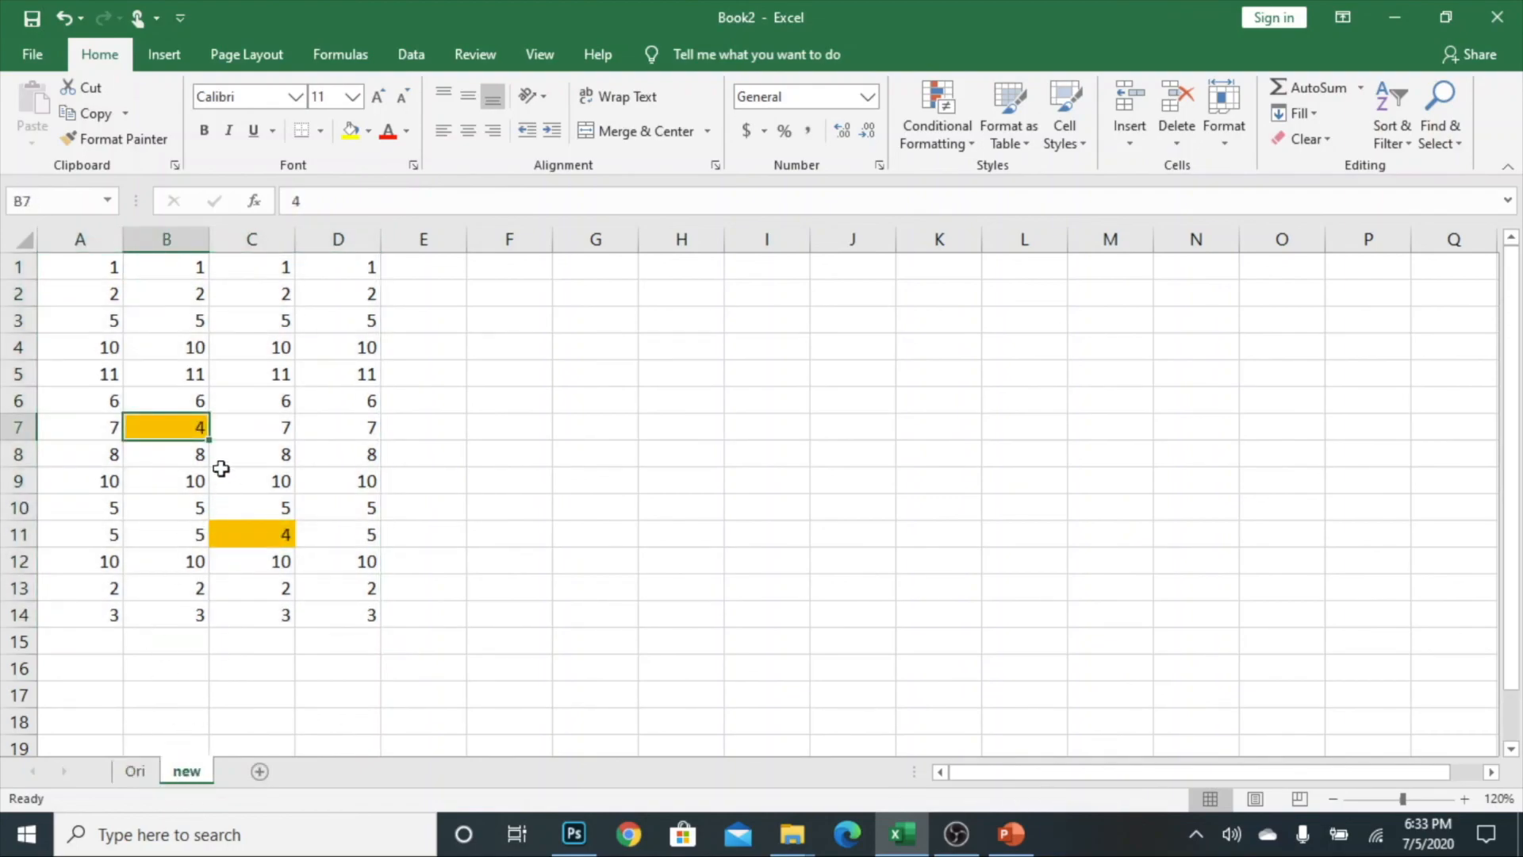